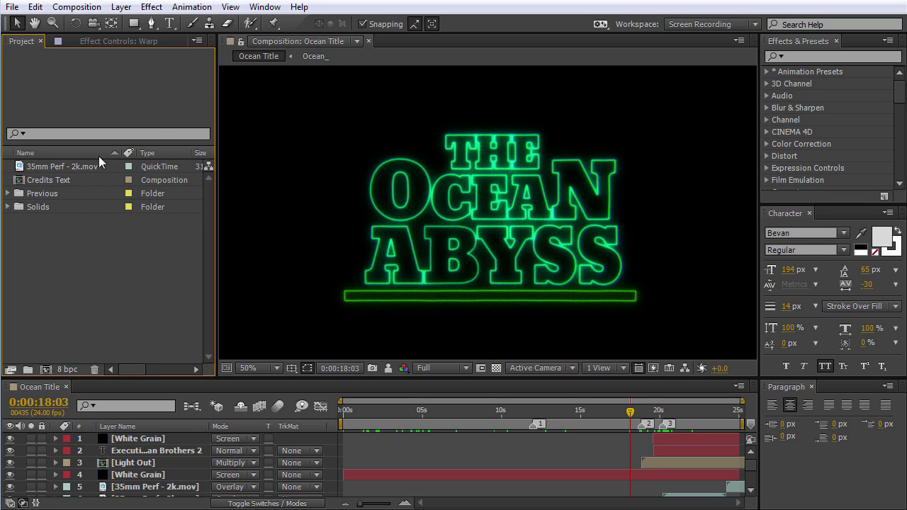
# Step: Create an HDTV 1080 24 composition named Main Title with a duration of 0:00:14:00
pyautogui.click(64, 167)
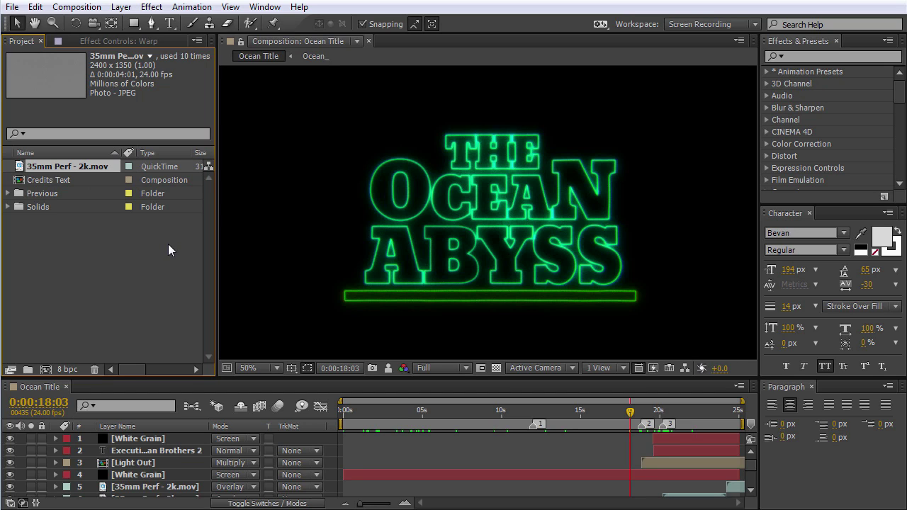
pyautogui.click(47, 370)
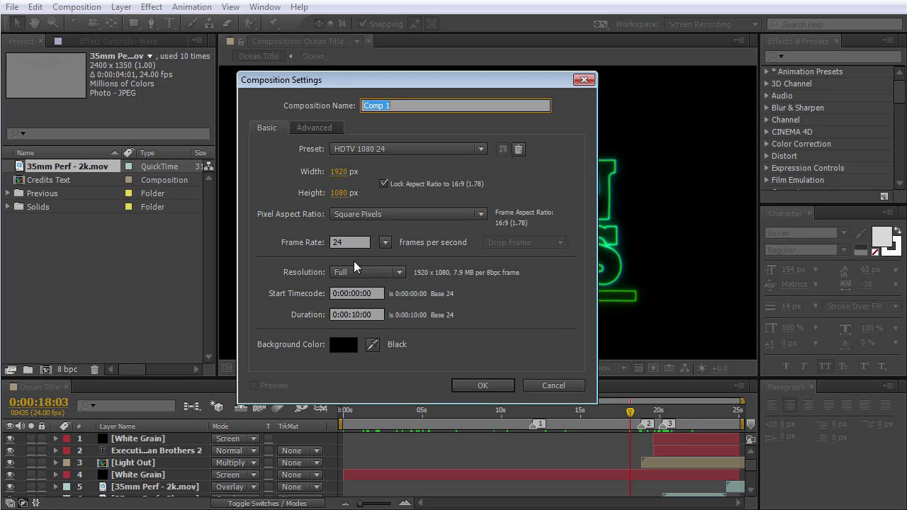
pyautogui.click(360, 314)
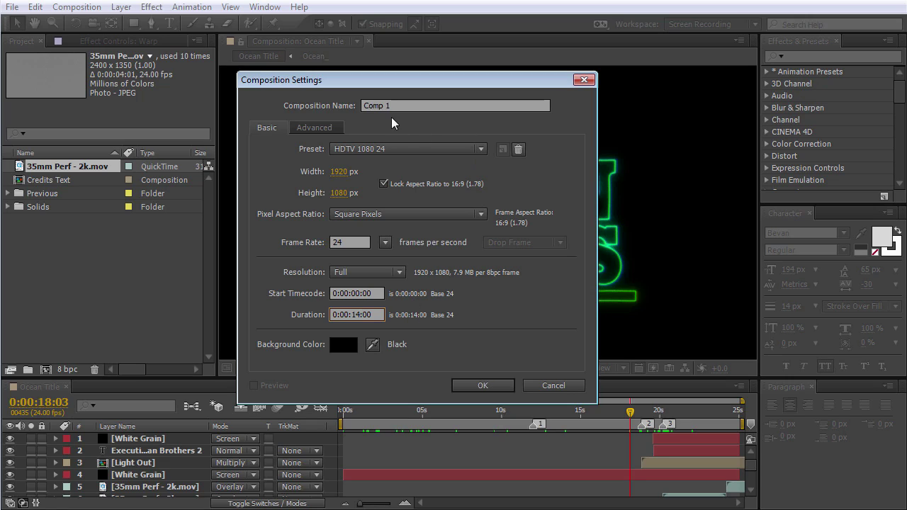
pyautogui.moveTo(401, 107); pyautogui.dragTo(331, 107)
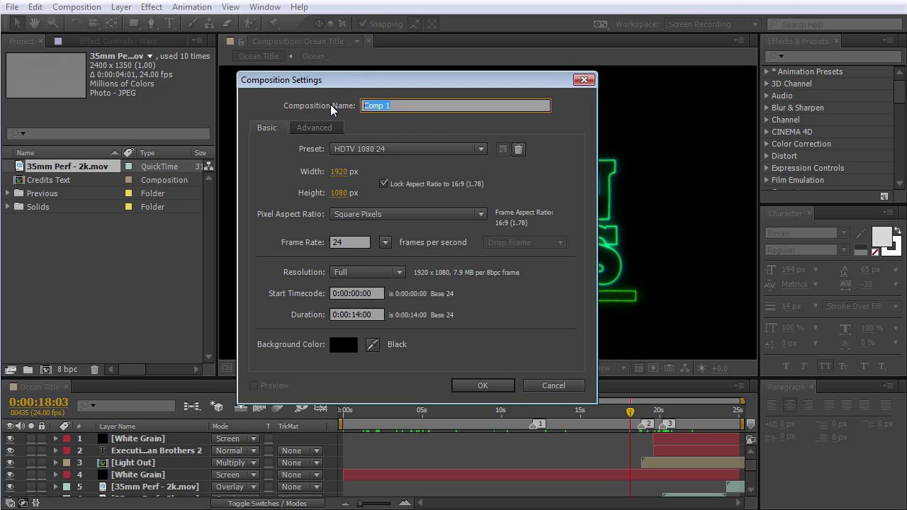
pyautogui.write('Main Title')
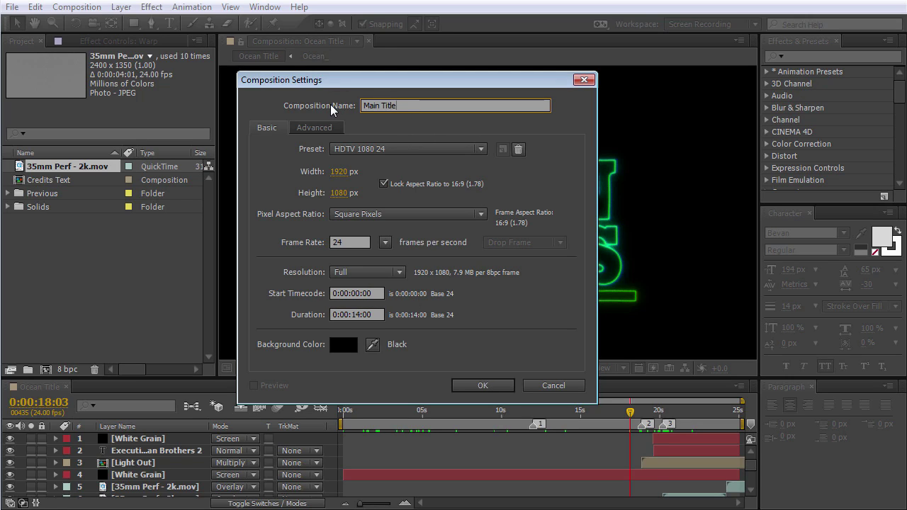
pyautogui.click(496, 384)
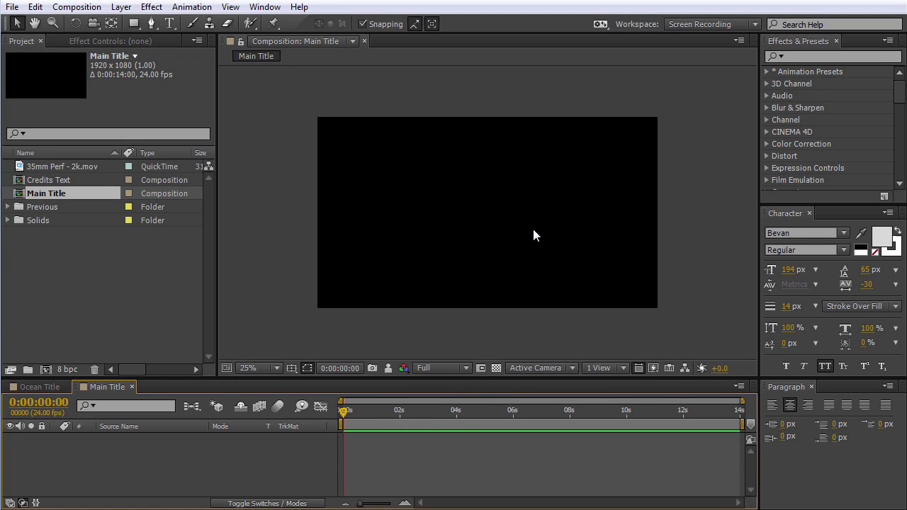
# Step: Add a black solid named BG at the composition's size
pyautogui.click(496, 368)
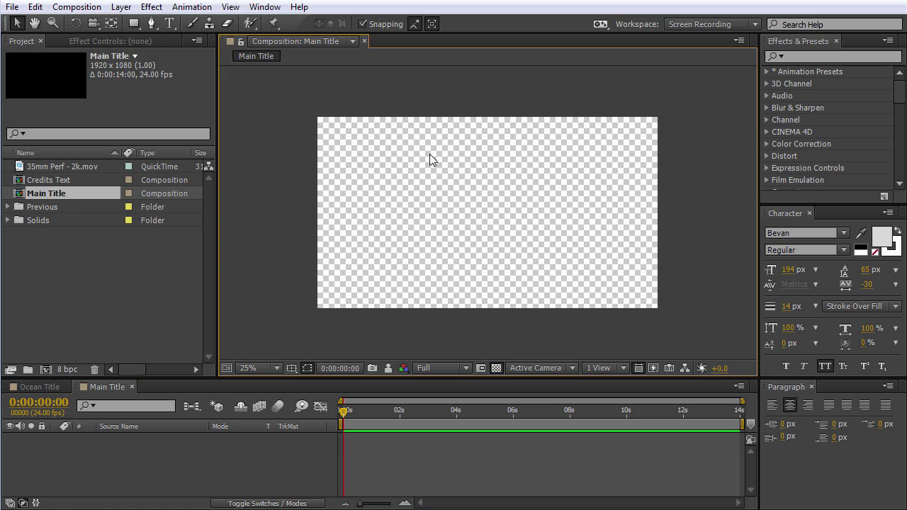
pyautogui.click(498, 365)
pyautogui.rightClick(264, 148)
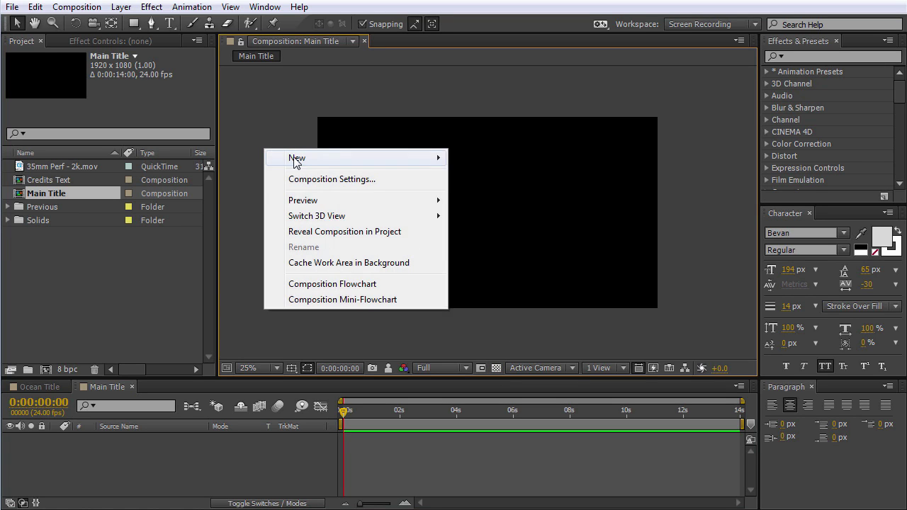
pyautogui.moveTo(298, 158)
pyautogui.click(480, 195)
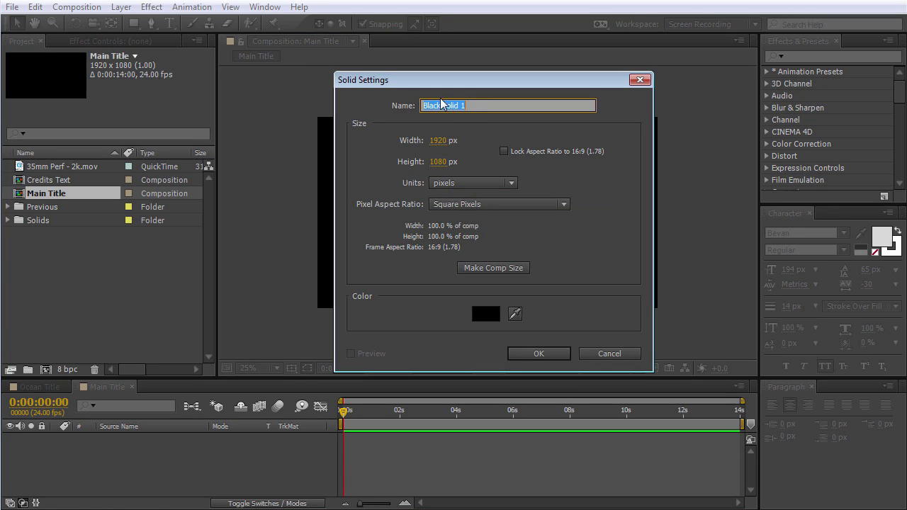
pyautogui.write('BG')
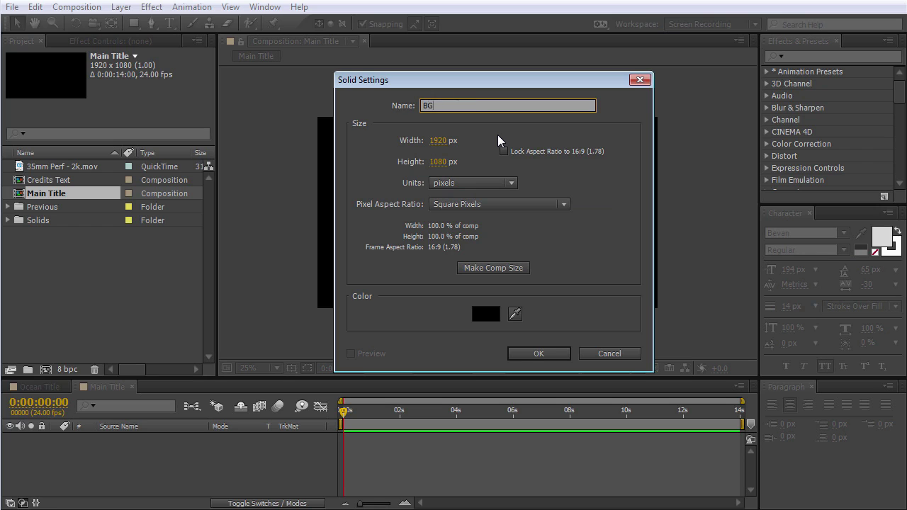
pyautogui.click(488, 270)
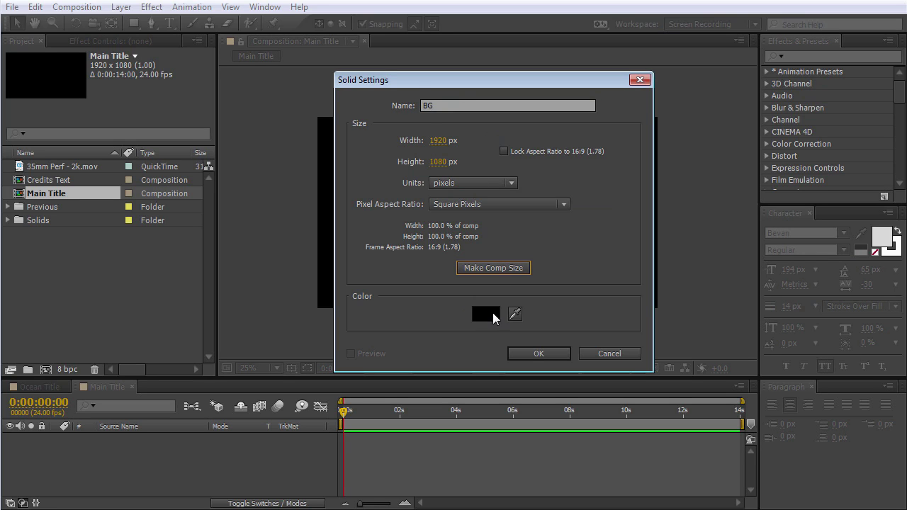
pyautogui.click(553, 354)
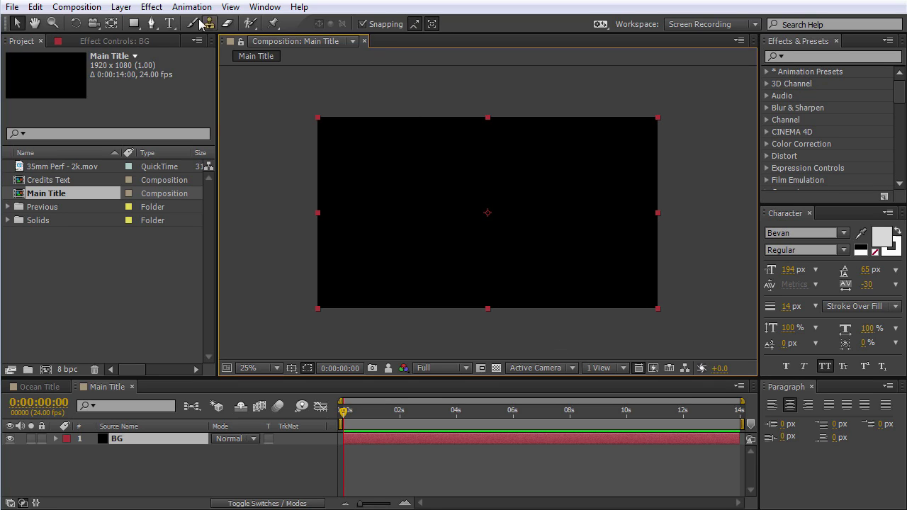
# Step: Add a text layer reading THE OZARK SWAMP, with each word on its own line
pyautogui.hotkey('ctrl', 't')
pyautogui.click(464, 177)
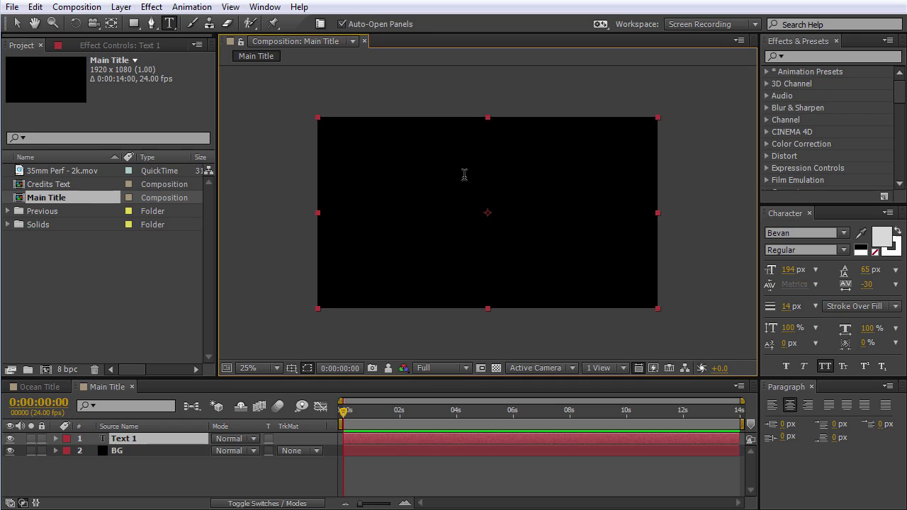
pyautogui.scroll(1, 521, 213)
pyautogui.write('THE')
pyautogui.press('Return')
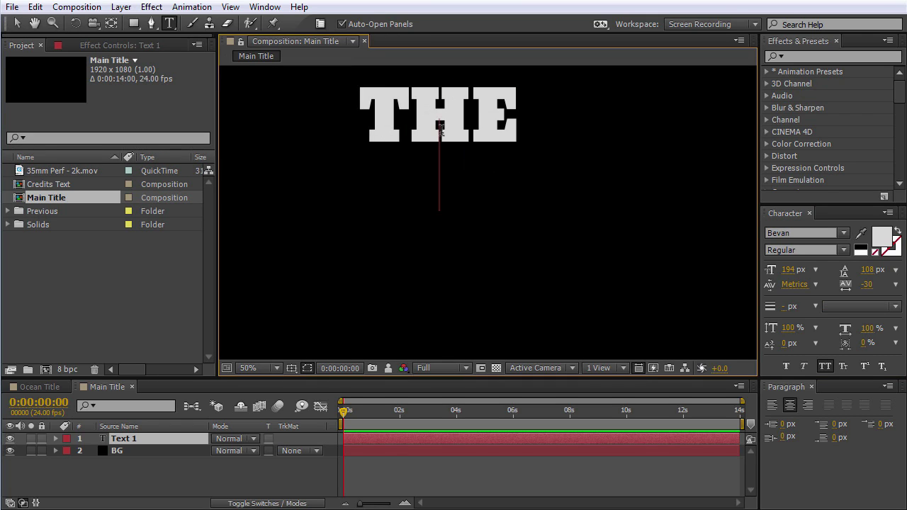
pyautogui.write('OZARK')
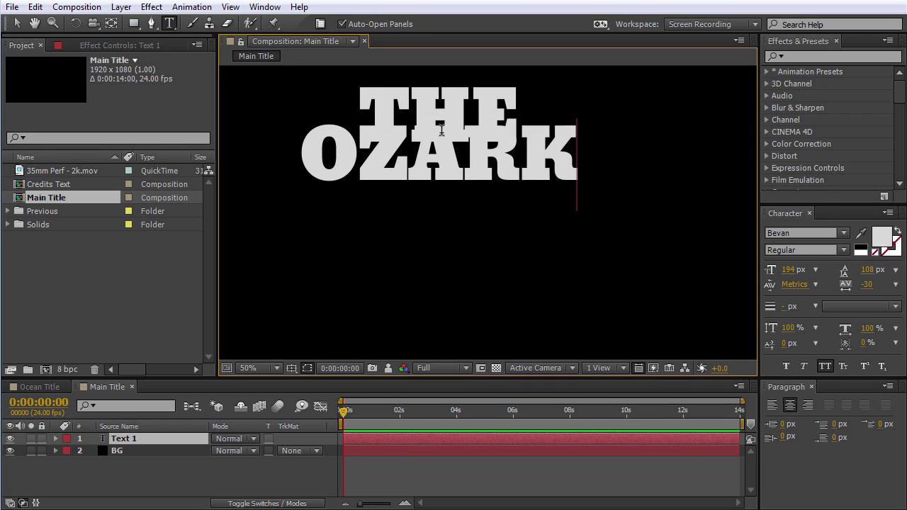
pyautogui.press('Return')
pyautogui.write('SWAMP')
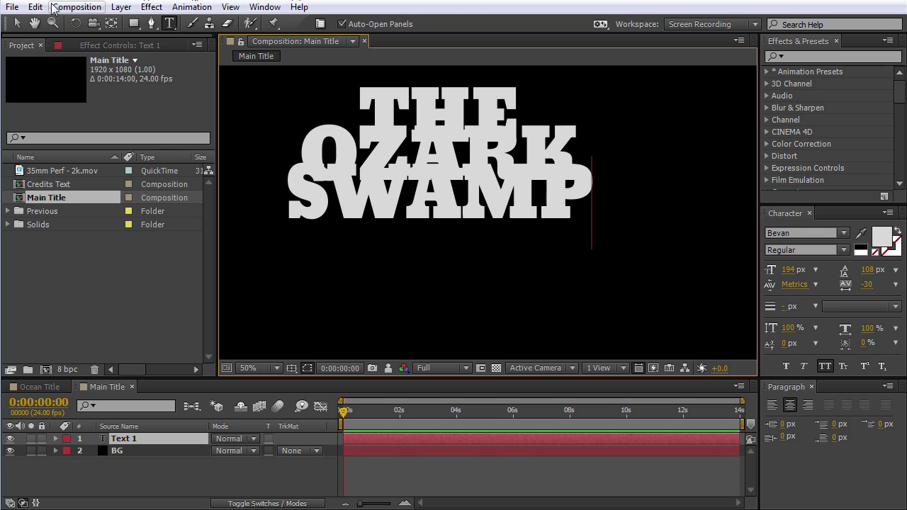
pyautogui.click(17, 24)
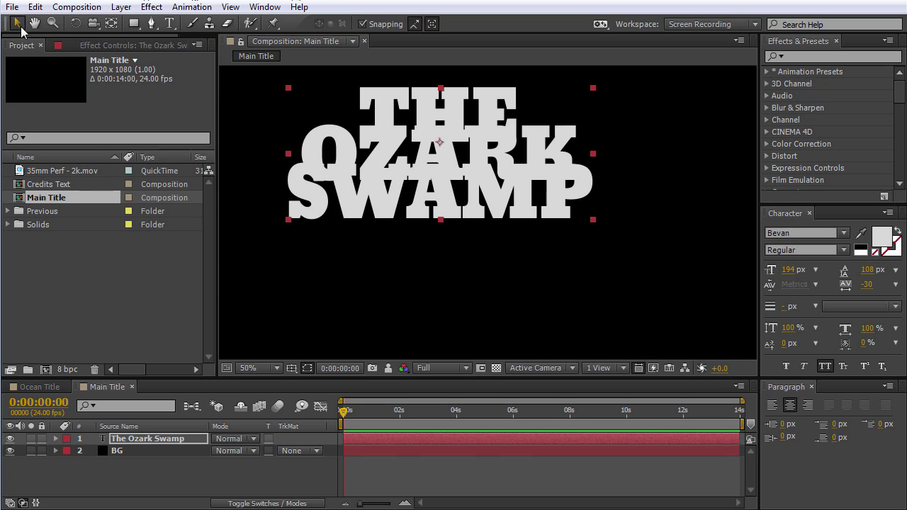
# Step: Move the title text toward the centre of the frame
pyautogui.press(',')
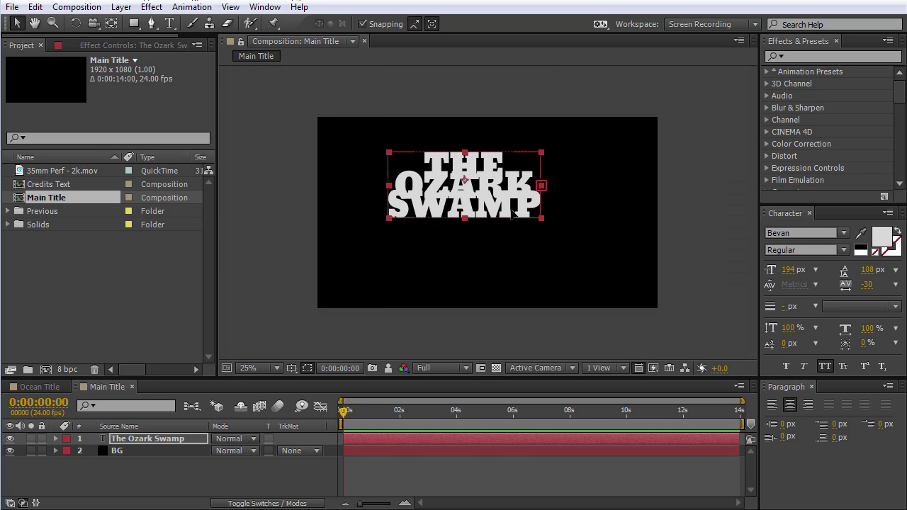
pyautogui.moveTo(537, 220); pyautogui.dragTo(543, 222)
pyautogui.click(291, 368)
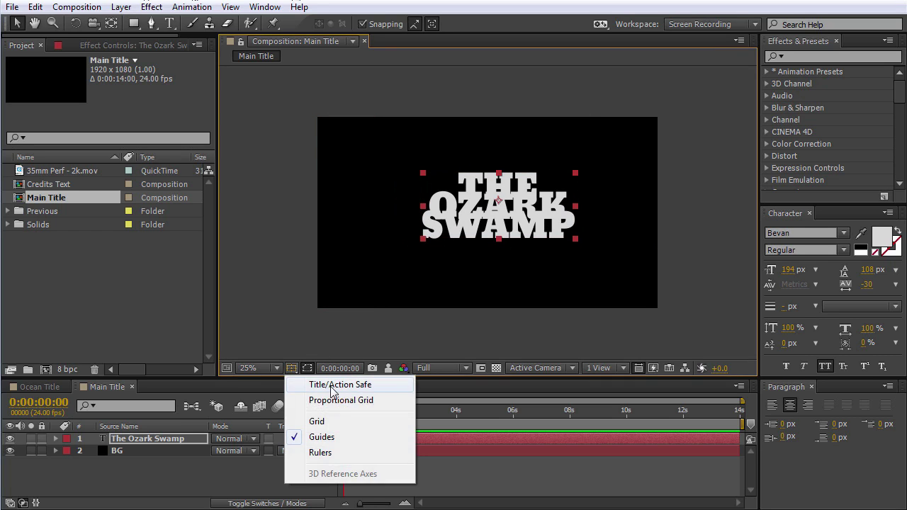
pyautogui.click(308, 331)
pyautogui.press('.')
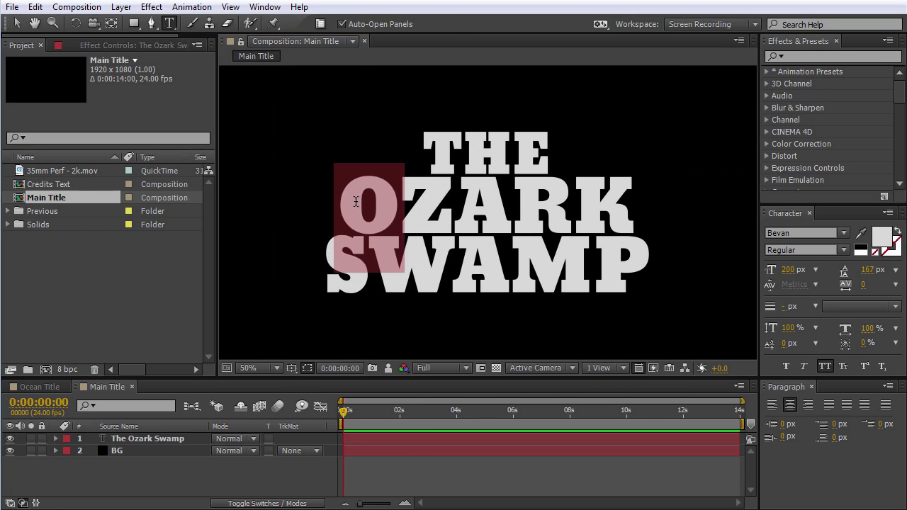
# Step: Enlarge the first and last letters of OZARK, setting the O to 246 px and the K to 245 px
pyautogui.moveTo(788, 270); pyautogui.dragTo(817, 274)
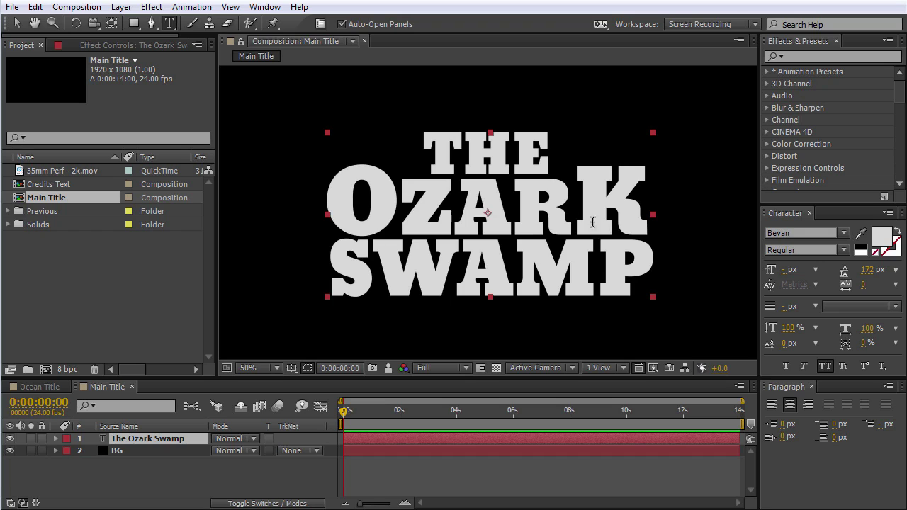
pyautogui.moveTo(353, 204); pyautogui.dragTo(377, 200)
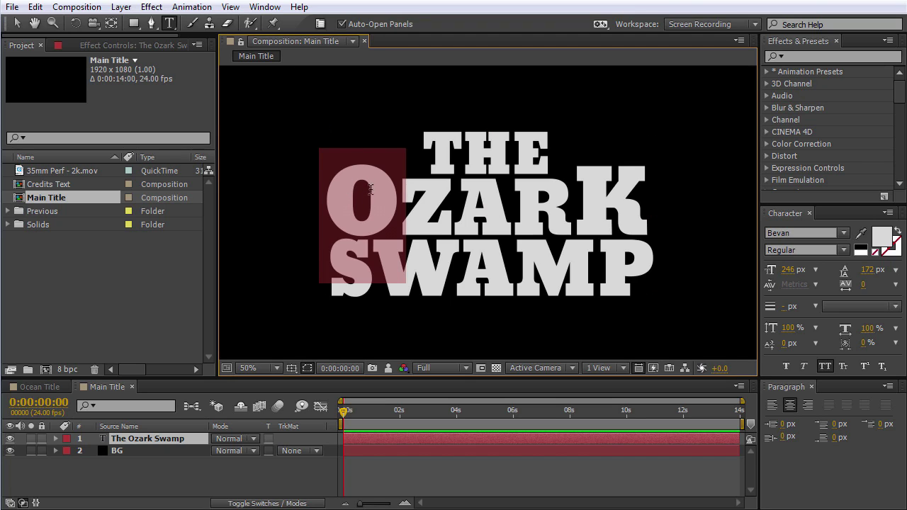
pyautogui.moveTo(579, 202); pyautogui.dragTo(629, 202)
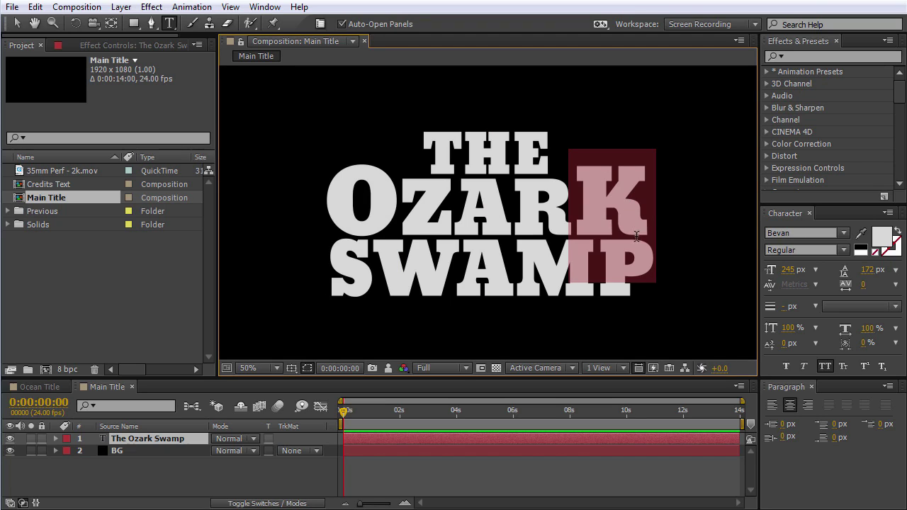
pyautogui.click(638, 231)
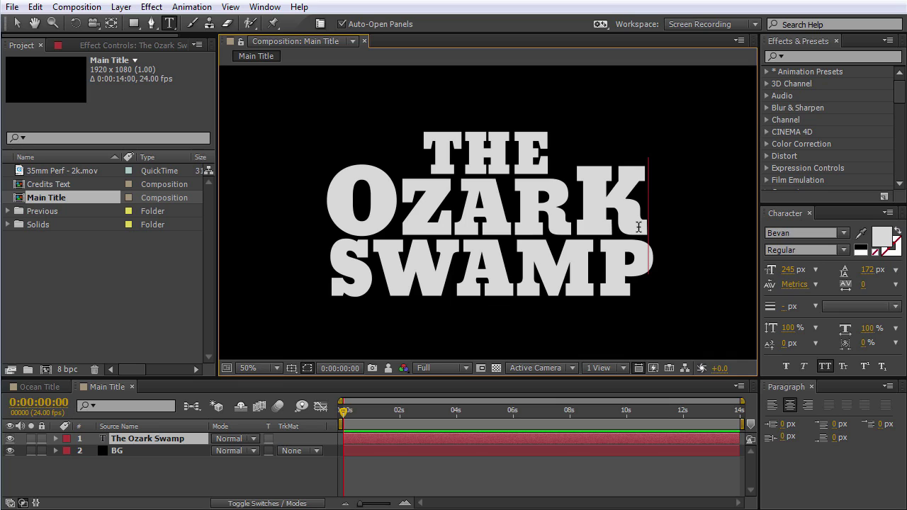
pyautogui.click(17, 23)
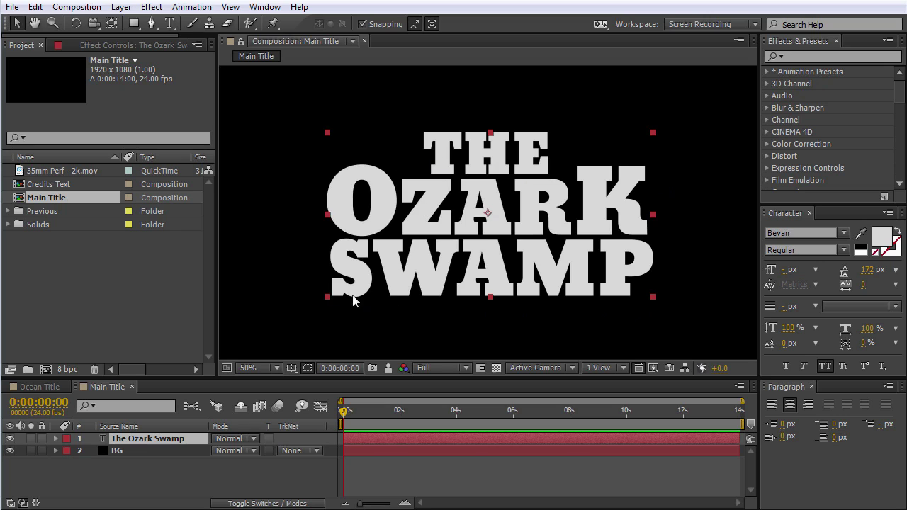
# Step: Add a white 1920 x 1080 px solid named Bar
pyautogui.press(',')
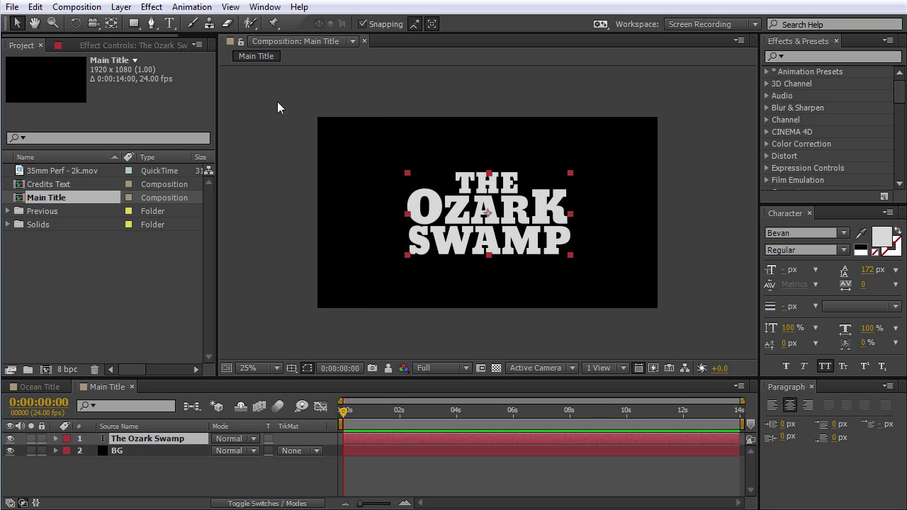
pyautogui.rightClick(263, 96)
pyautogui.moveTo(344, 111)
pyautogui.click(498, 144)
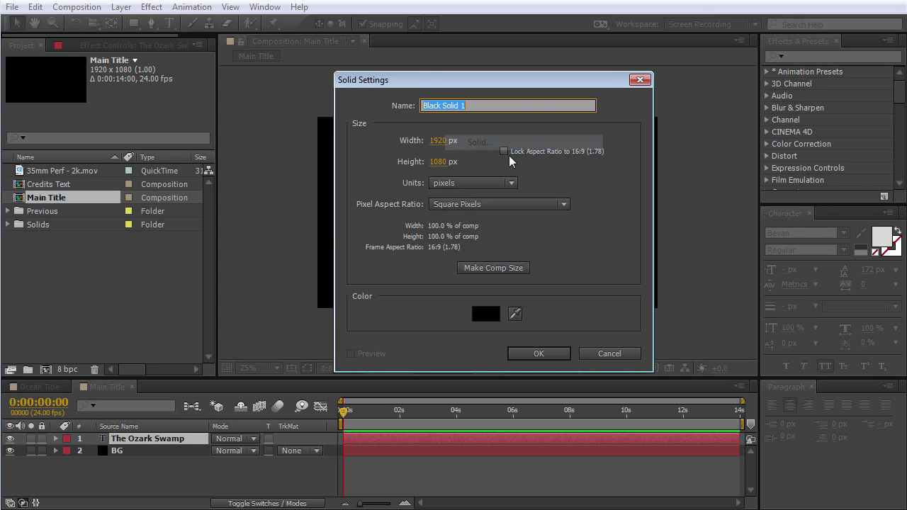
pyautogui.write('Bar')
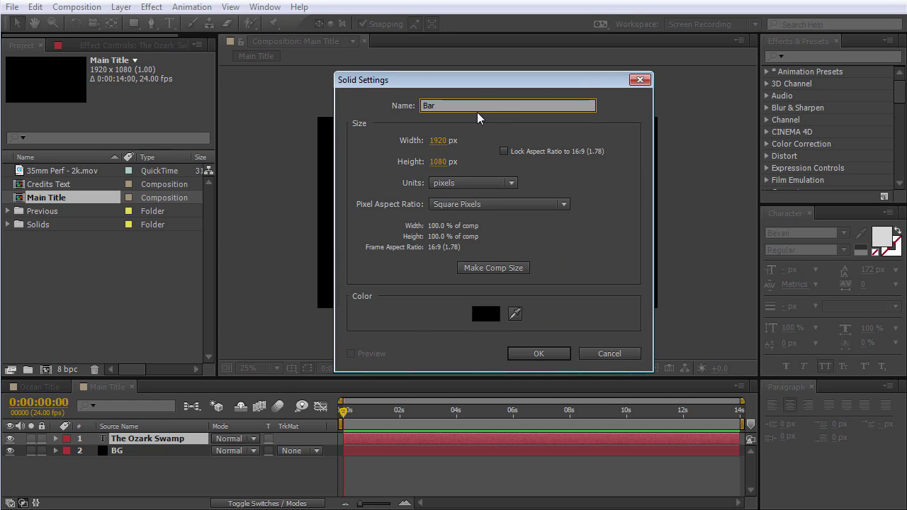
pyautogui.click(497, 314)
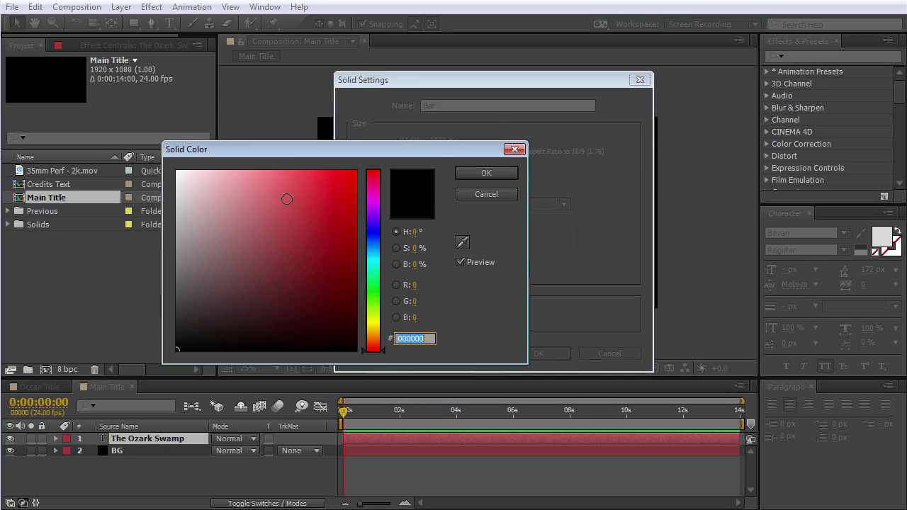
pyautogui.moveTo(319, 260); pyautogui.dragTo(39, 104)
pyautogui.click(469, 173)
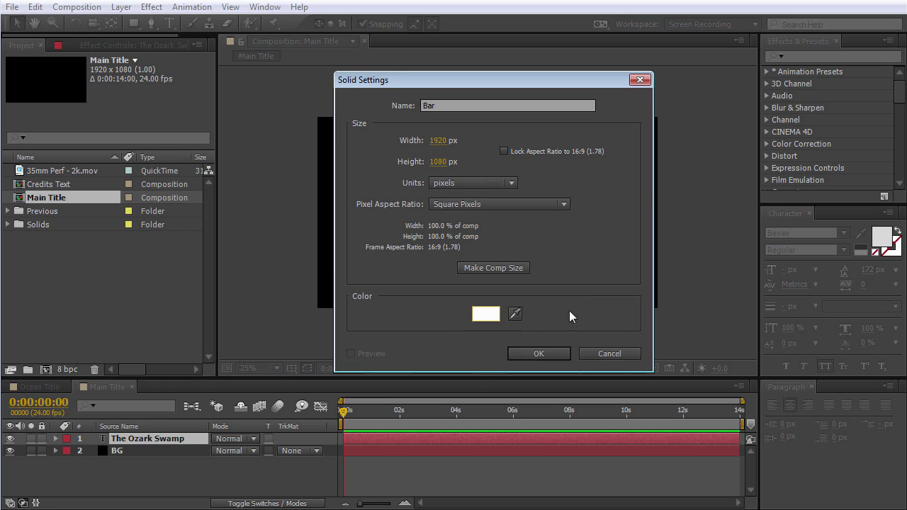
pyautogui.click(539, 354)
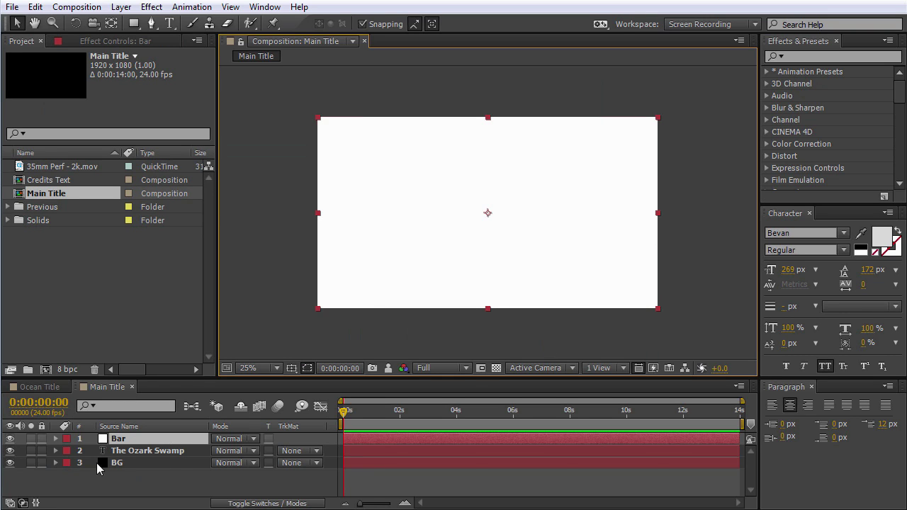
# Step: Mask the Bar solid to a thin horizontal rectangle just below SWAMP, spanning the title's width, hiding the layer while drawing
pyautogui.click(10, 439)
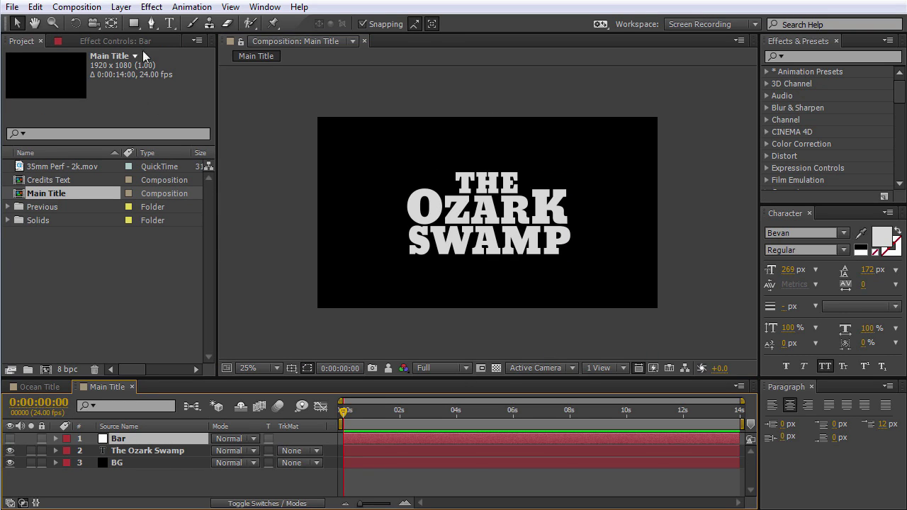
pyautogui.click(137, 25)
pyautogui.scroll(2, 478, 241)
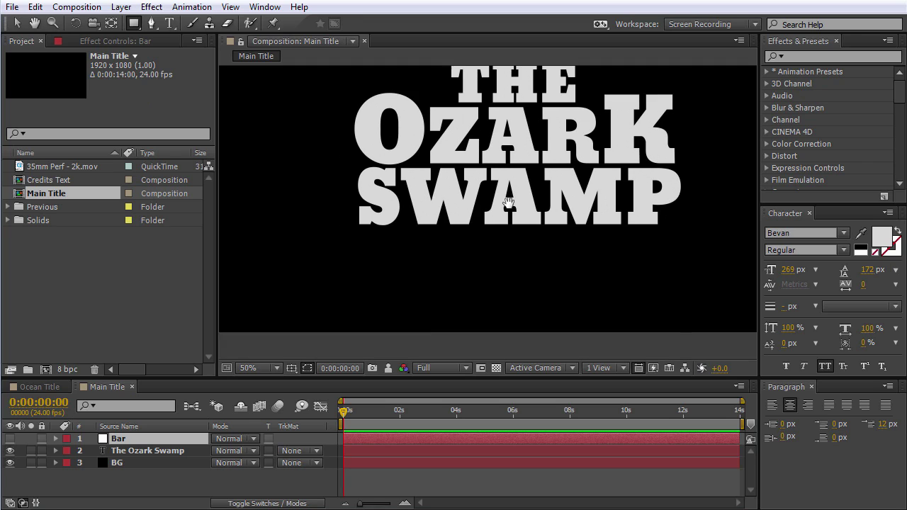
pyautogui.moveTo(336, 246); pyautogui.dragTo(667, 258)
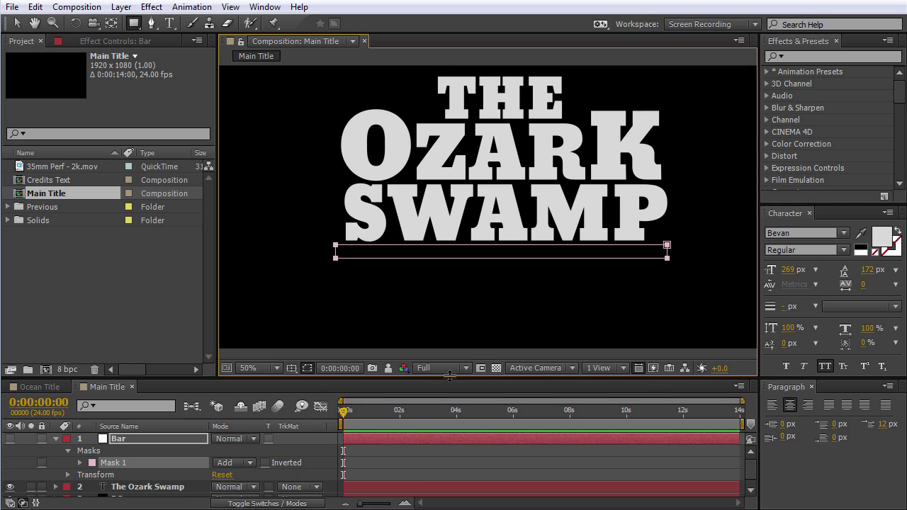
pyautogui.click(10, 439)
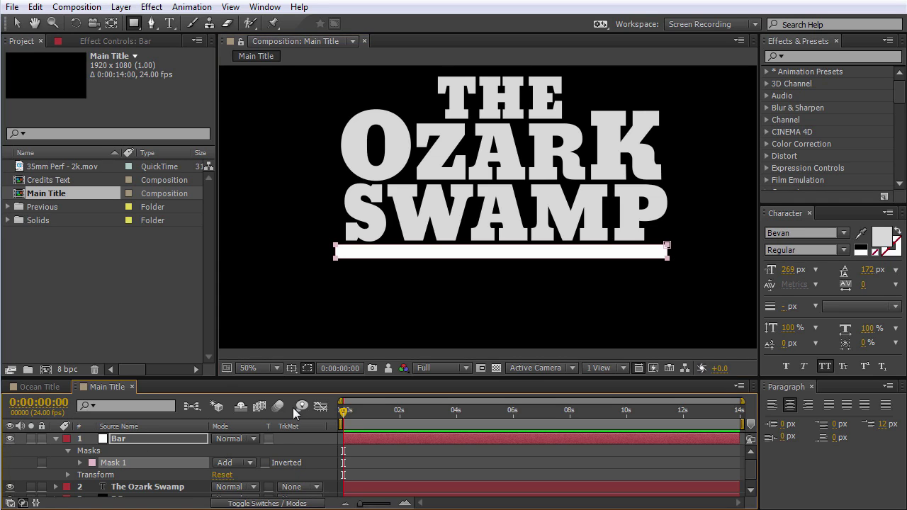
# Step: Hide the mask outline and nudge the Bar layer slightly sideways to line it up under SWAMP
pyautogui.click(307, 368)
pyautogui.press(',')
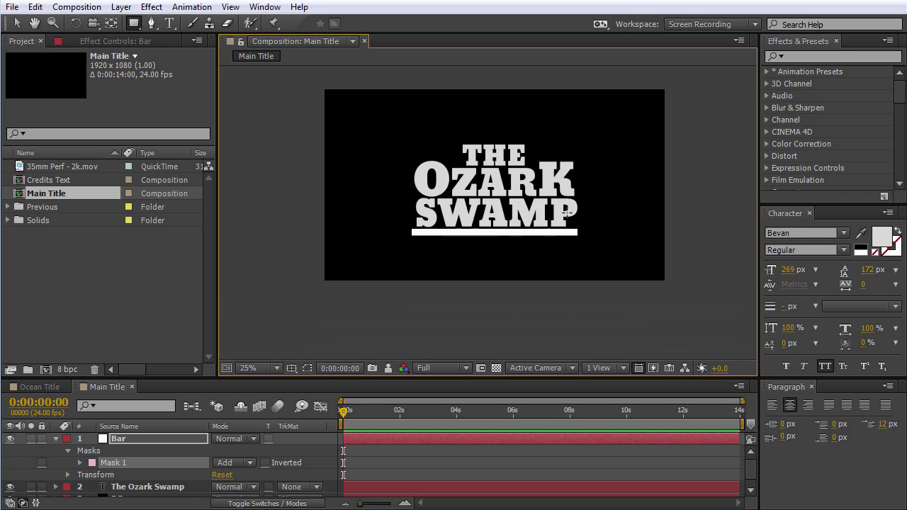
pyautogui.press('.')
pyautogui.click(17, 22)
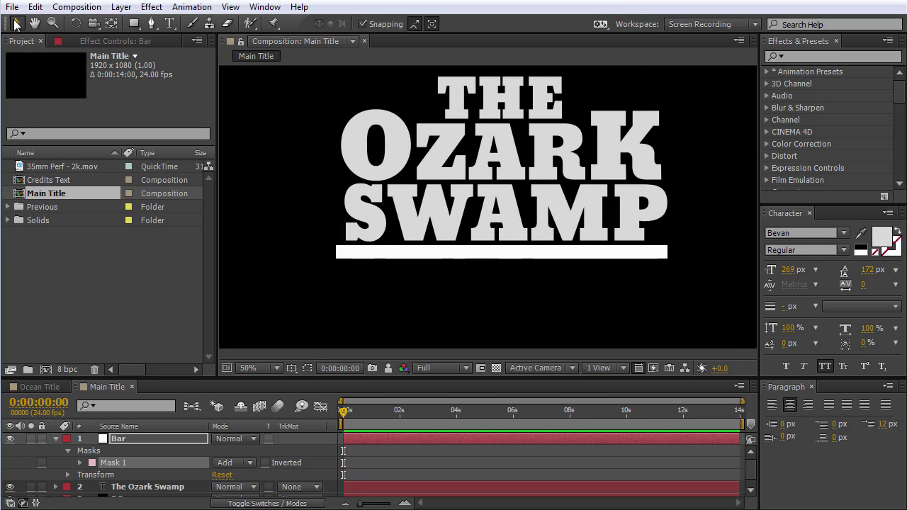
pyautogui.click(485, 259)
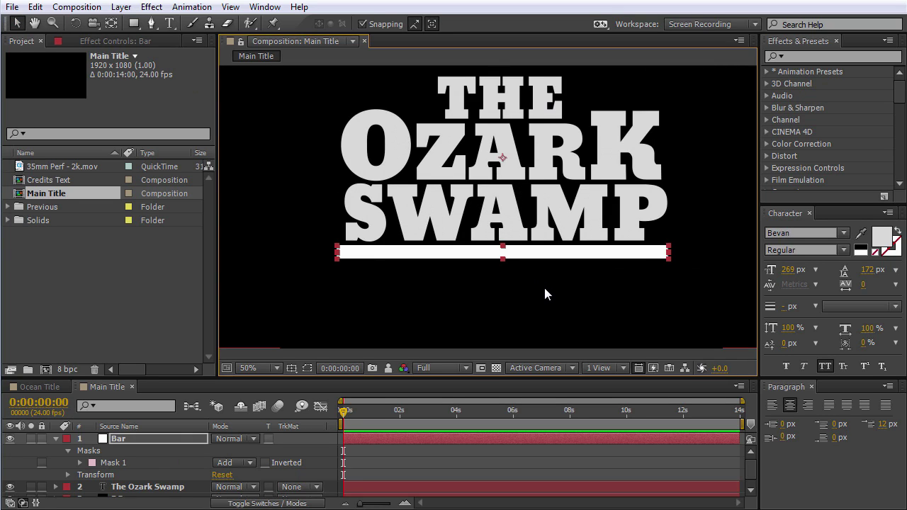
pyautogui.click(566, 305)
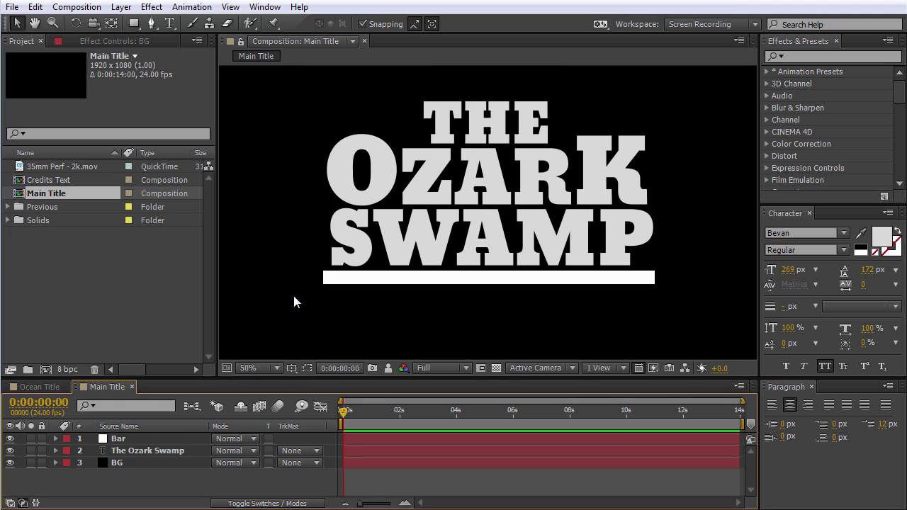
# Step: Lock the BG layer and hide the Bar and The Ozark Swamp layers
pyautogui.click(10, 439)
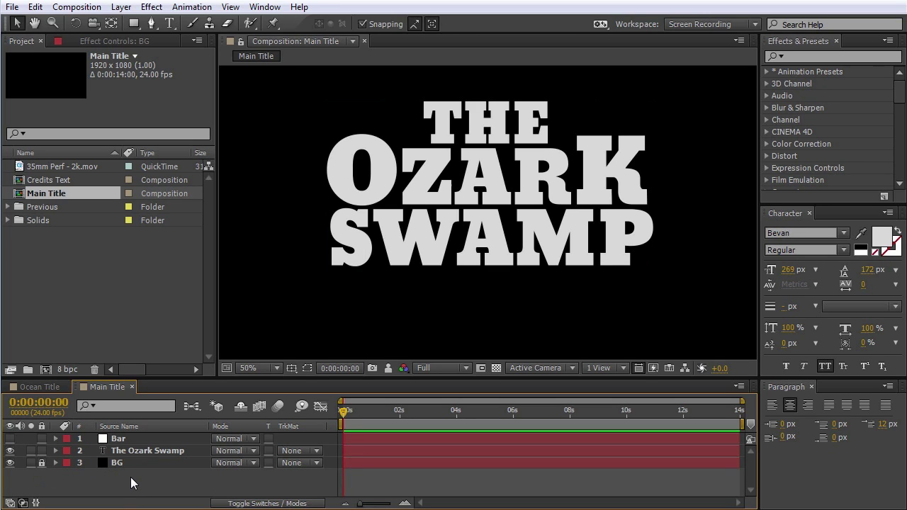
pyautogui.click(10, 450)
# Step: Add a white 1920 x 1080 px solid named Saber, matched to the composition size
pyautogui.press(',')
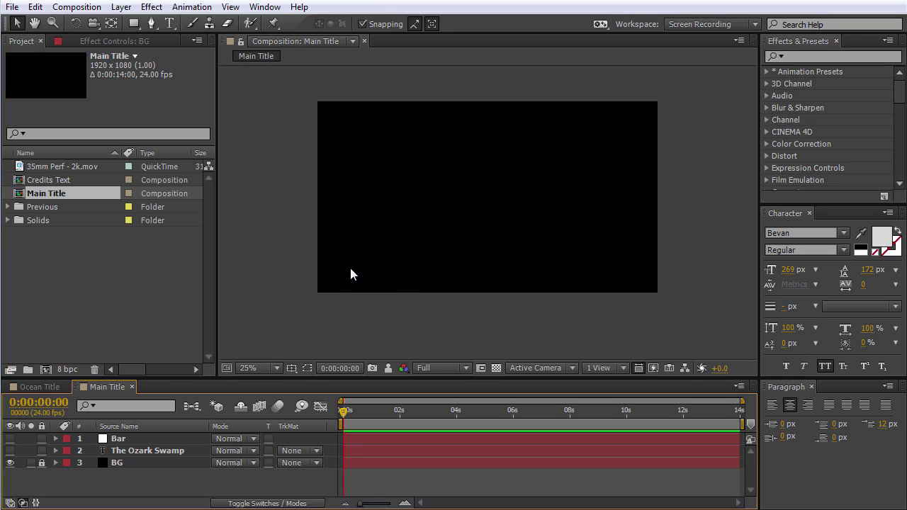
pyautogui.rightClick(269, 189)
pyautogui.moveTo(303, 194)
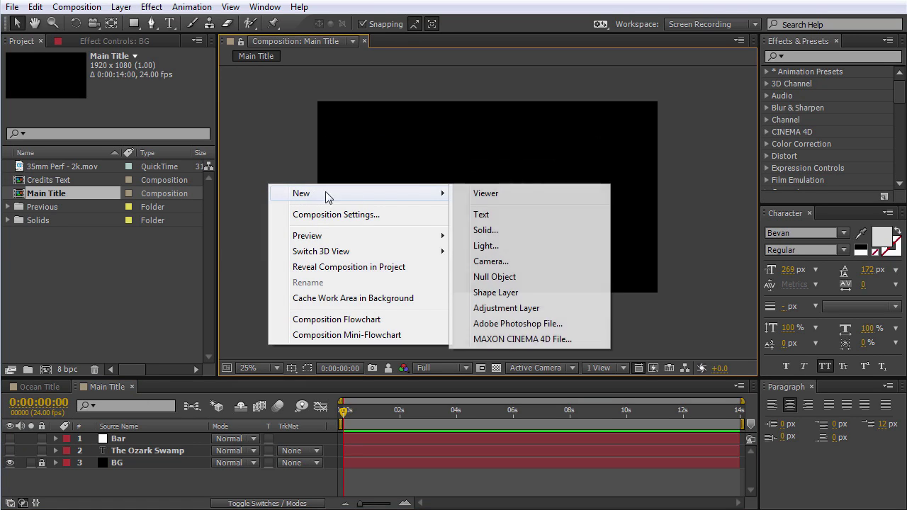
pyautogui.click(506, 231)
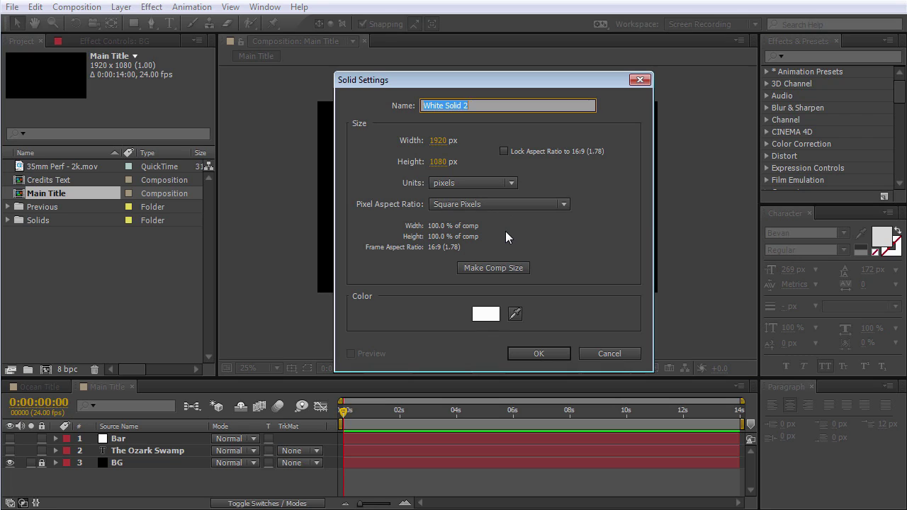
pyautogui.write('Saber')
pyautogui.click(518, 271)
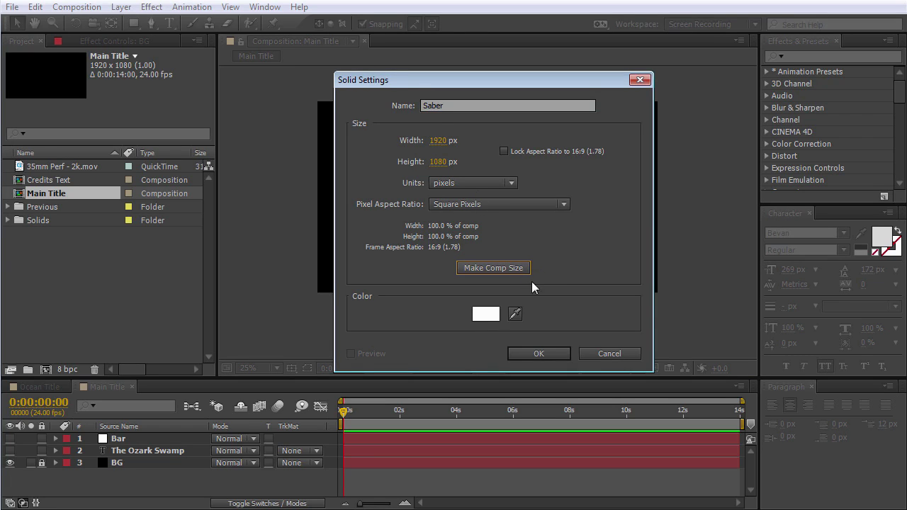
pyautogui.click(549, 355)
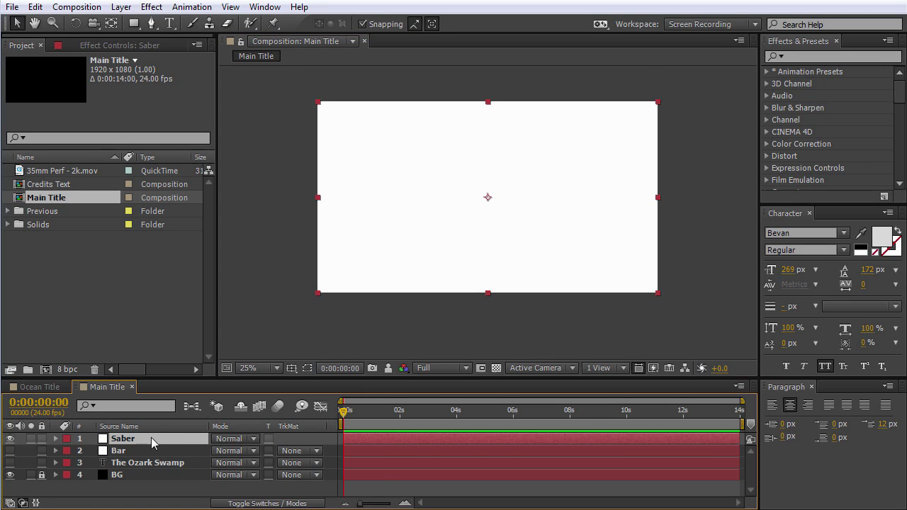
# Step: Find the Video Copilot Saber effect and apply it to the Saber solid
pyautogui.click(804, 57)
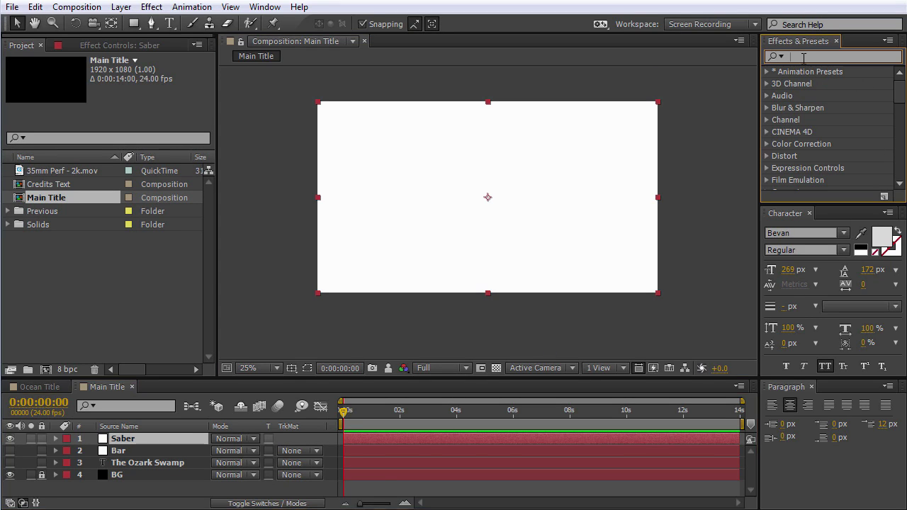
pyautogui.write('saber')
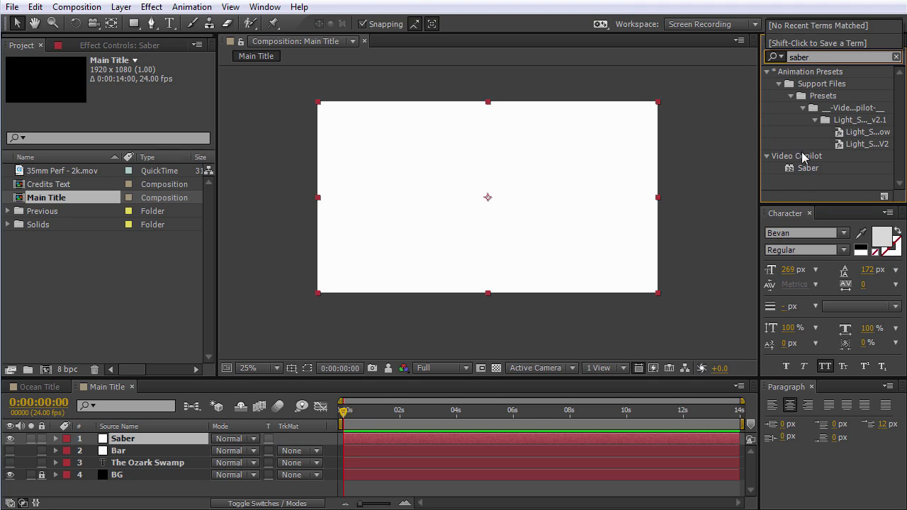
pyautogui.moveTo(808, 167); pyautogui.dragTo(550, 203)
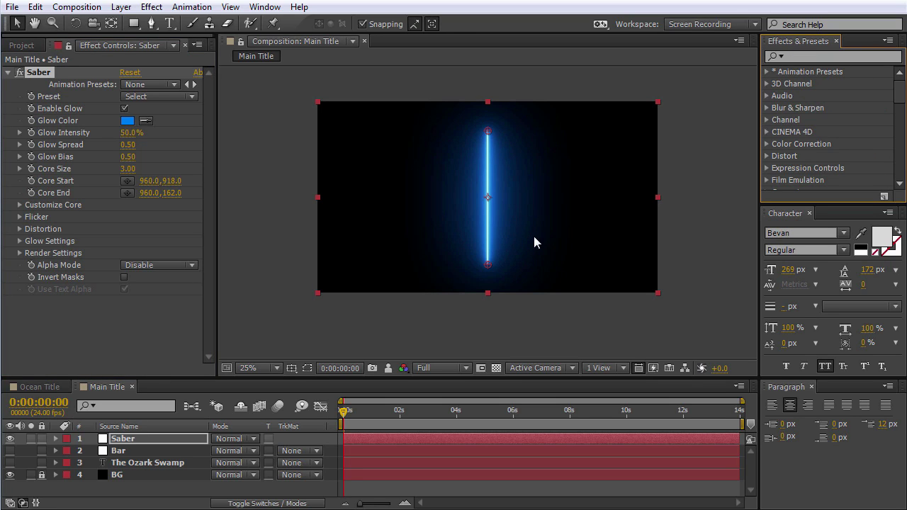
# Step: Customize the Saber core by setting its type to Text Layer and using The Ozark Swamp as its text layer
pyautogui.press('.')
pyautogui.moveTo(547, 168); pyautogui.dragTo(545, 190)
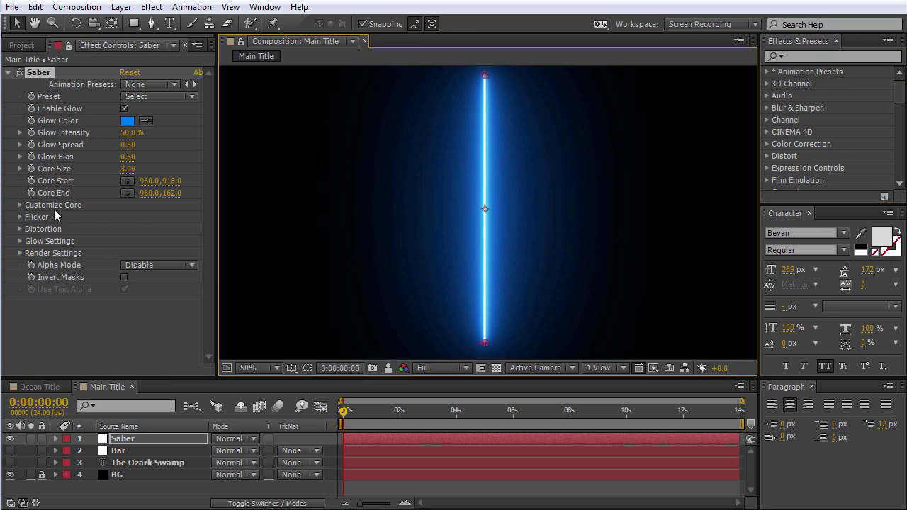
pyautogui.click(20, 207)
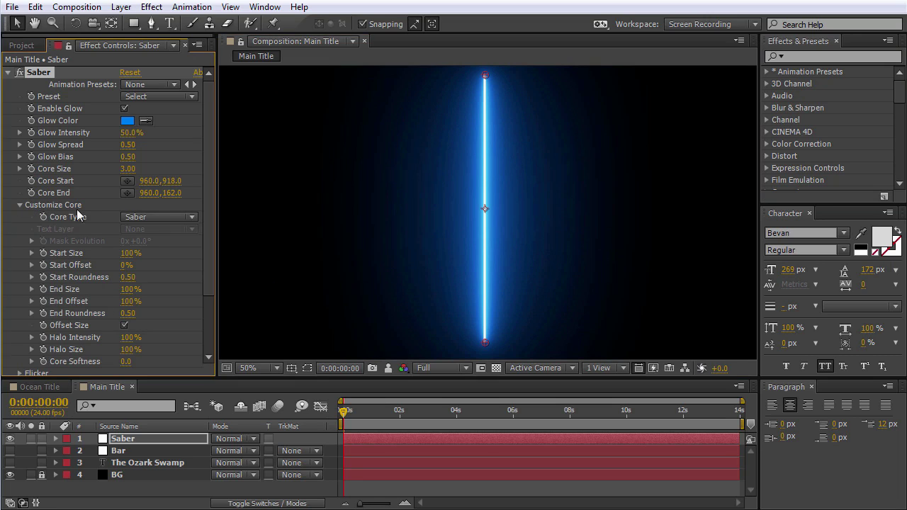
pyautogui.click(153, 218)
pyautogui.click(169, 264)
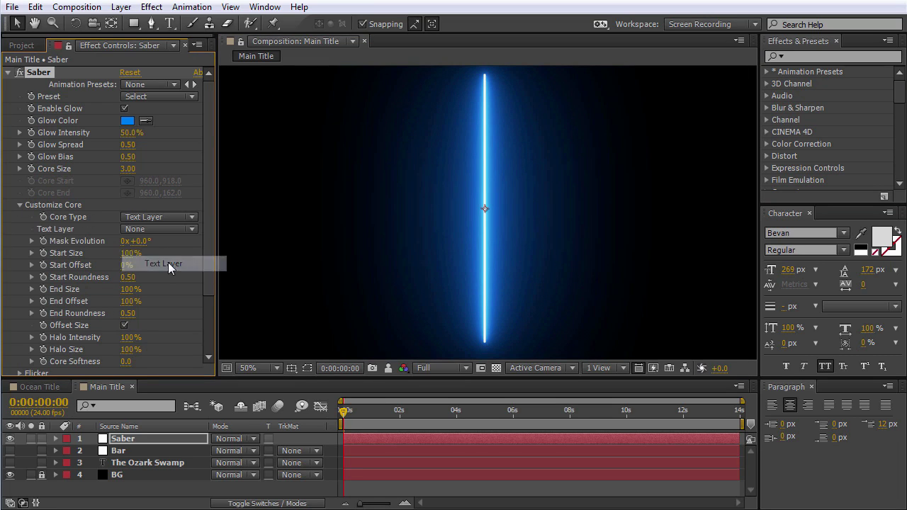
pyautogui.click(143, 229)
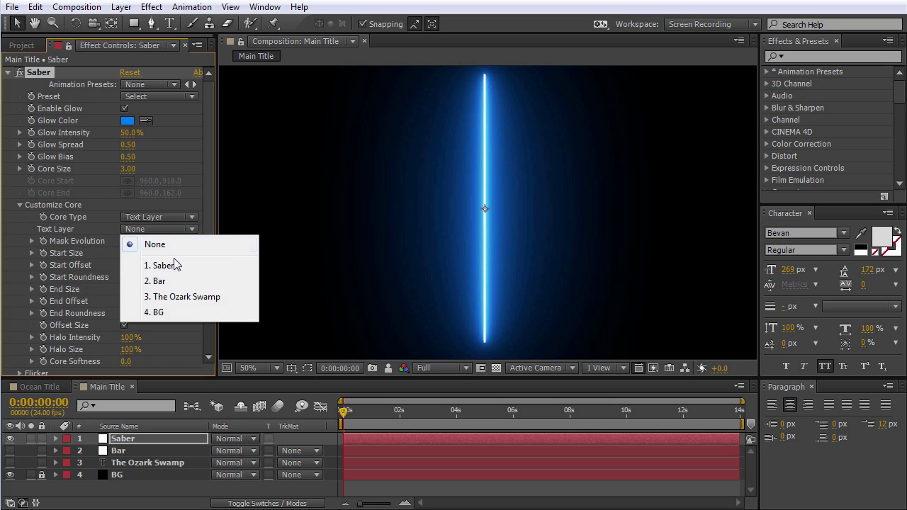
pyautogui.click(178, 298)
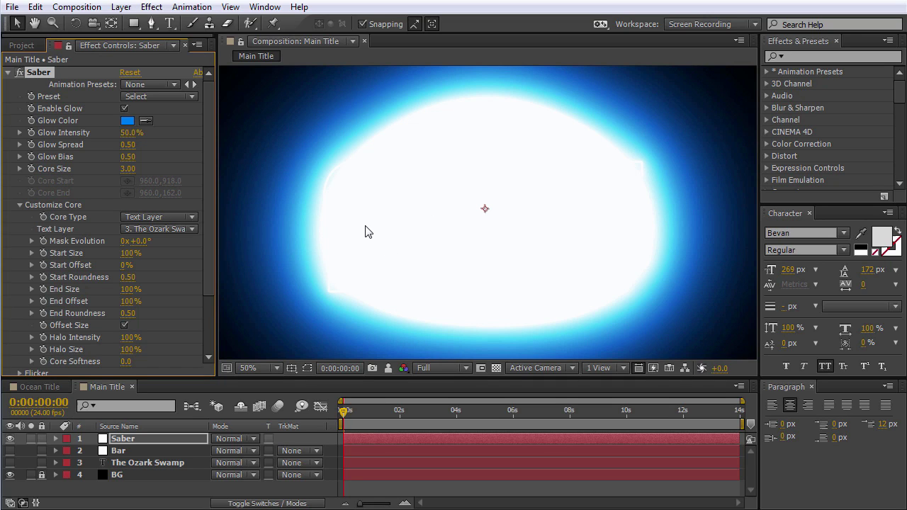
# Step: Apply the Neon preset to the Saber effect and change its glow color to green 00FFA8
pyautogui.click(167, 97)
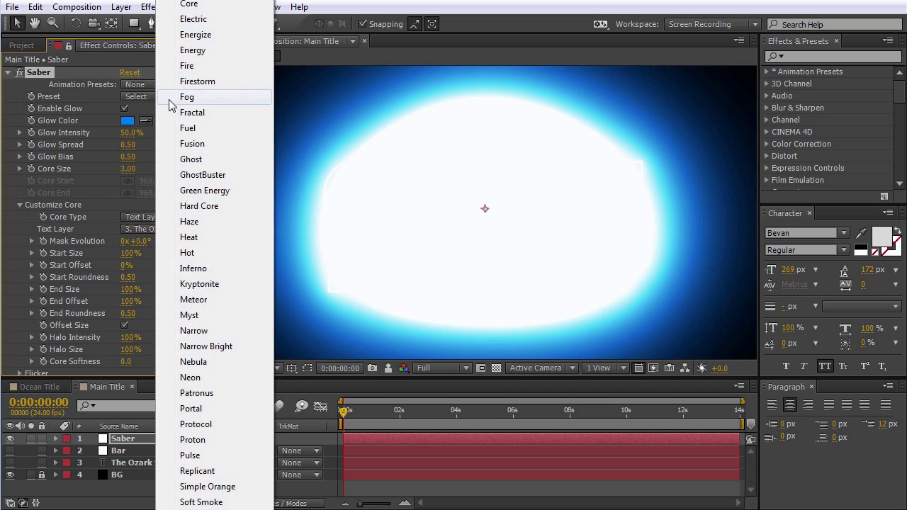
pyautogui.click(205, 377)
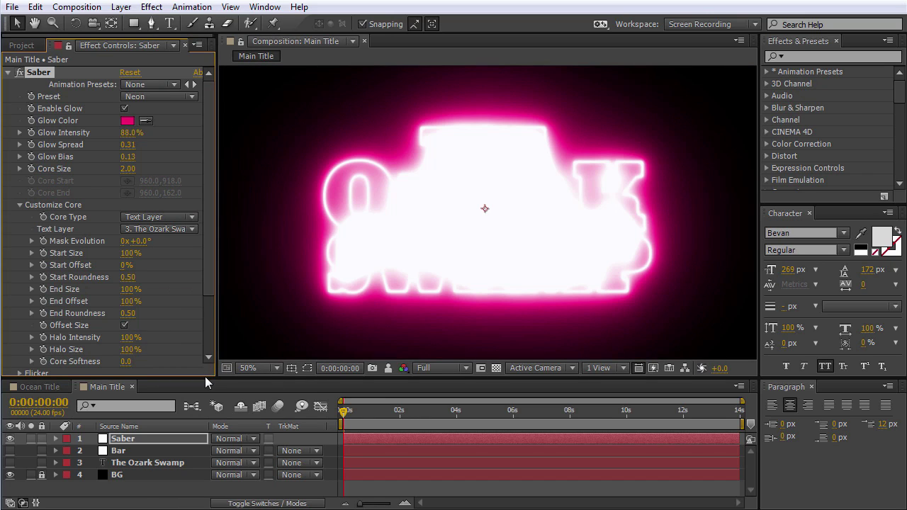
pyautogui.click(132, 122)
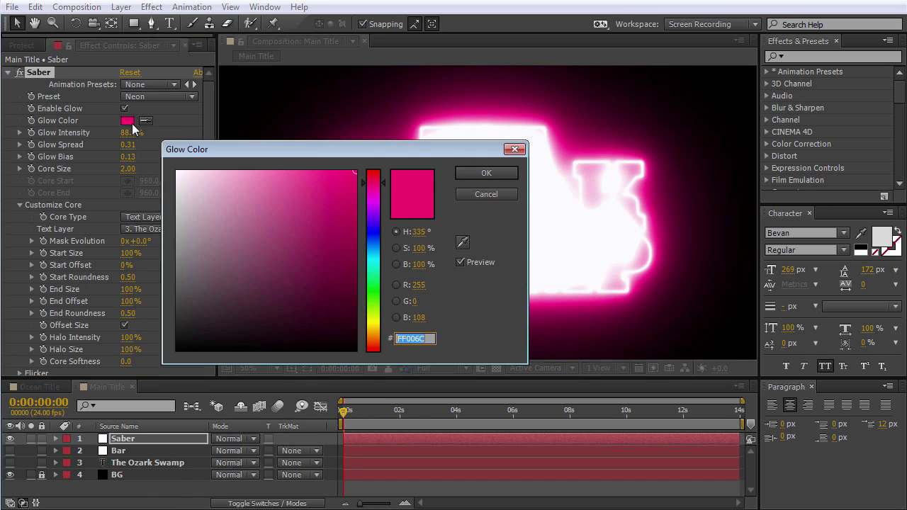
pyautogui.click(374, 264)
pyautogui.moveTo(373, 264); pyautogui.dragTo(375, 270)
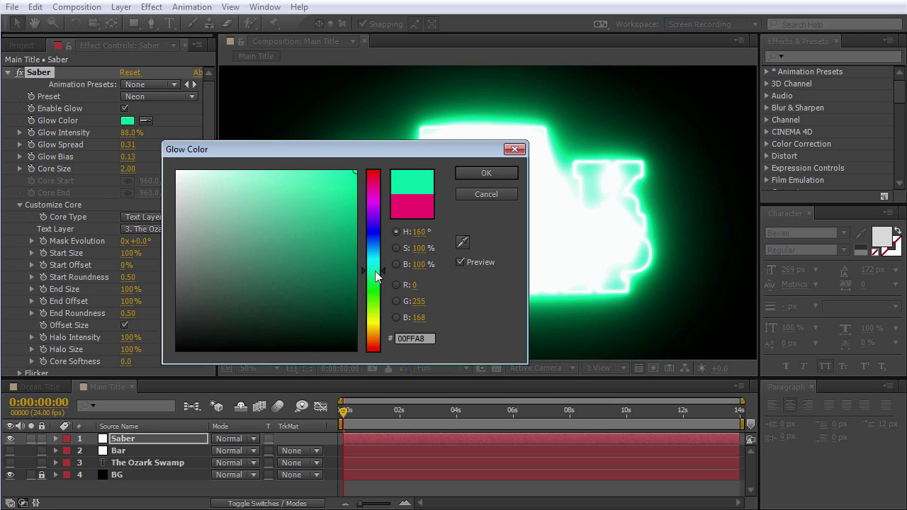
pyautogui.click(479, 173)
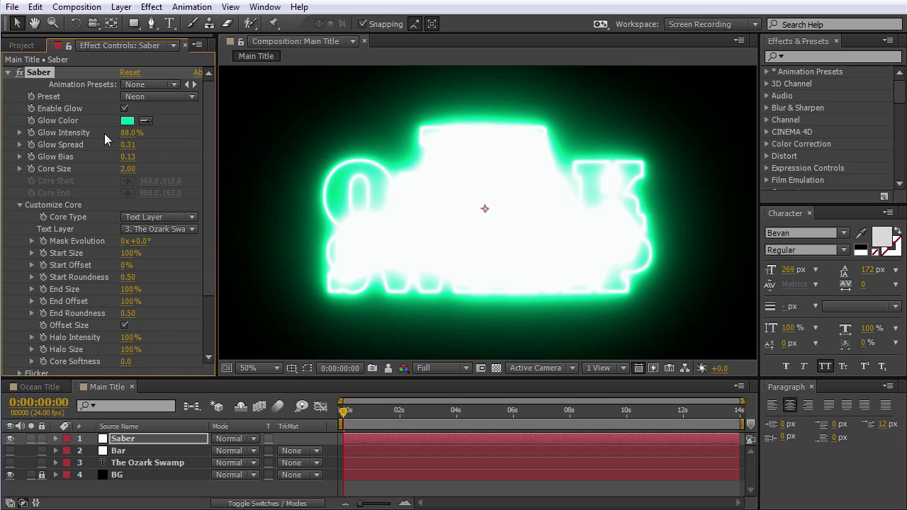
# Step: Set the Saber glow intensity to 16%, the glow spread to 0.04 and the glow bias to 0.35
pyautogui.click(131, 132)
pyautogui.write('16')
pyautogui.press('Return')
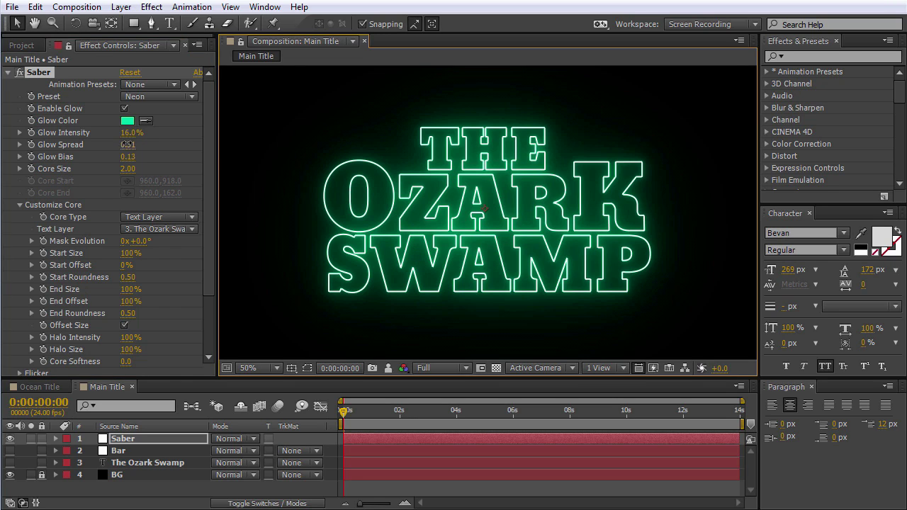
pyautogui.click(128, 144)
pyautogui.write('.04')
pyautogui.press('Return')
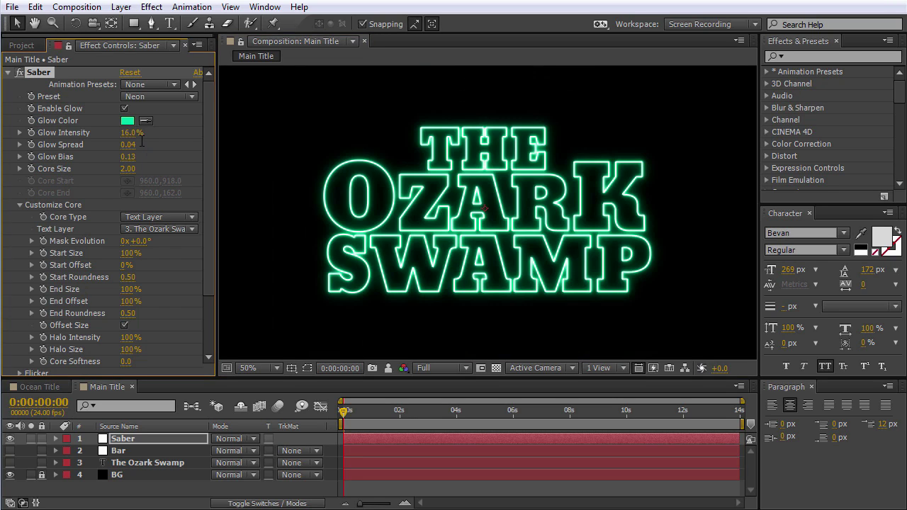
pyautogui.click(129, 157)
pyautogui.write('.35')
pyautogui.press('Return')
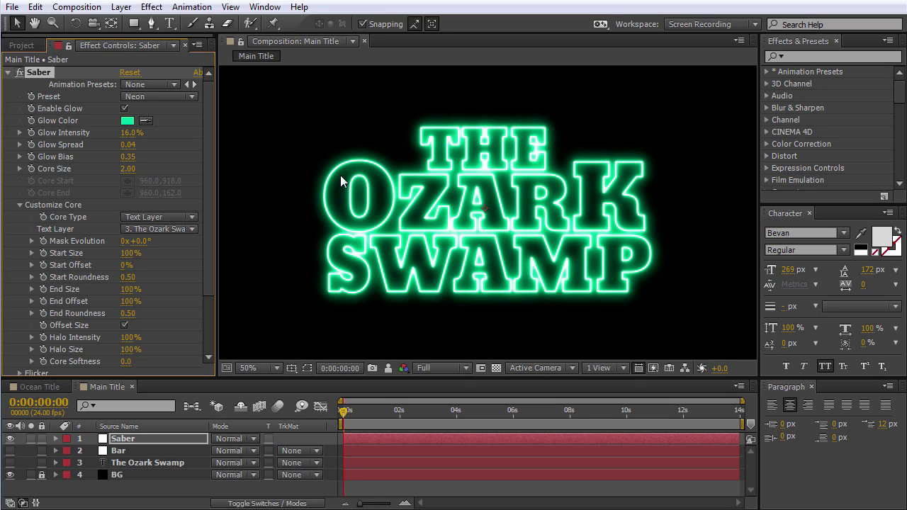
# Step: Set the Saber core size to 1.5 for thinner neon outlines
pyautogui.press('.')
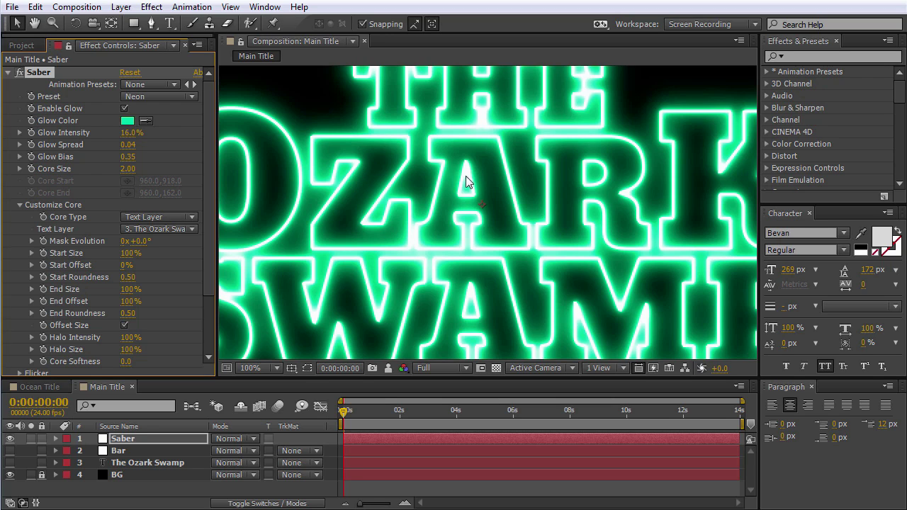
pyautogui.click(129, 170)
pyautogui.write('1.5')
pyautogui.press('Return')
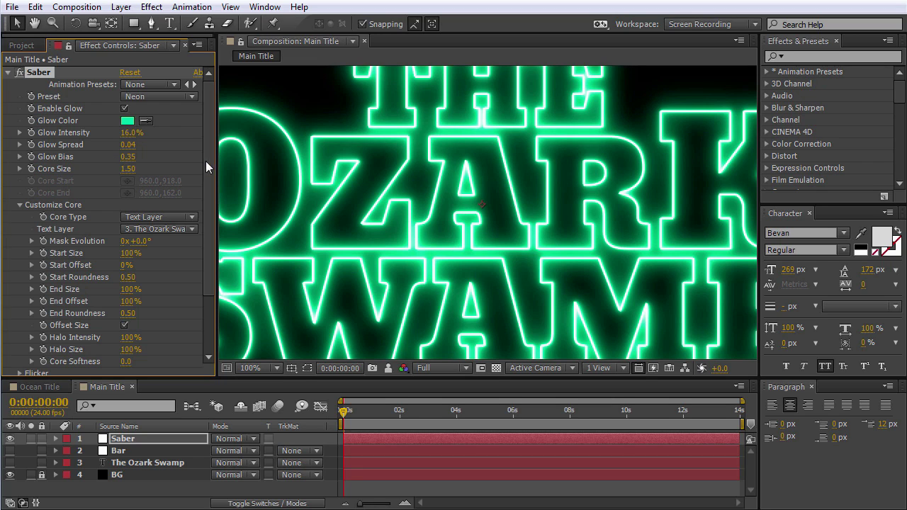
# Step: Scrub the timeline to check the glow over time, and set the Saber flicker intensity to 50%
pyautogui.moveTo(211, 144); pyautogui.dragTo(211, 202)
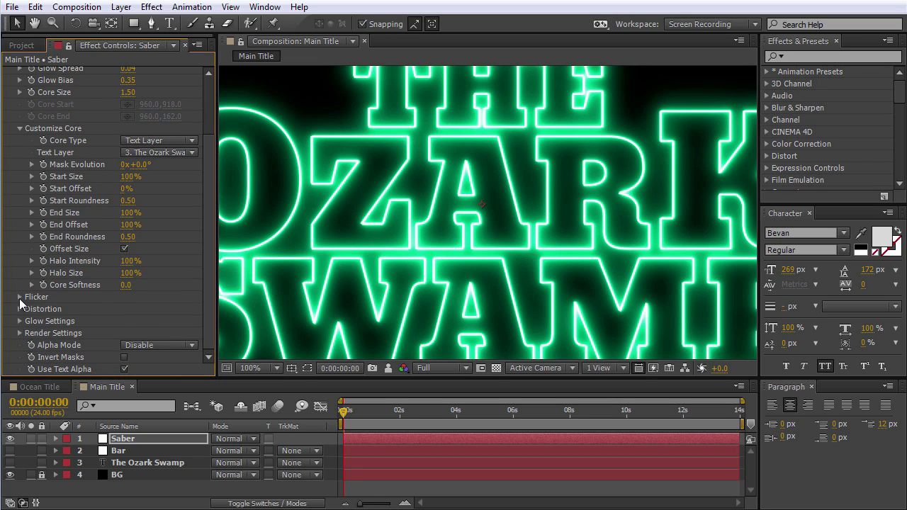
pyautogui.click(19, 298)
pyautogui.moveTo(209, 271); pyautogui.dragTo(210, 287)
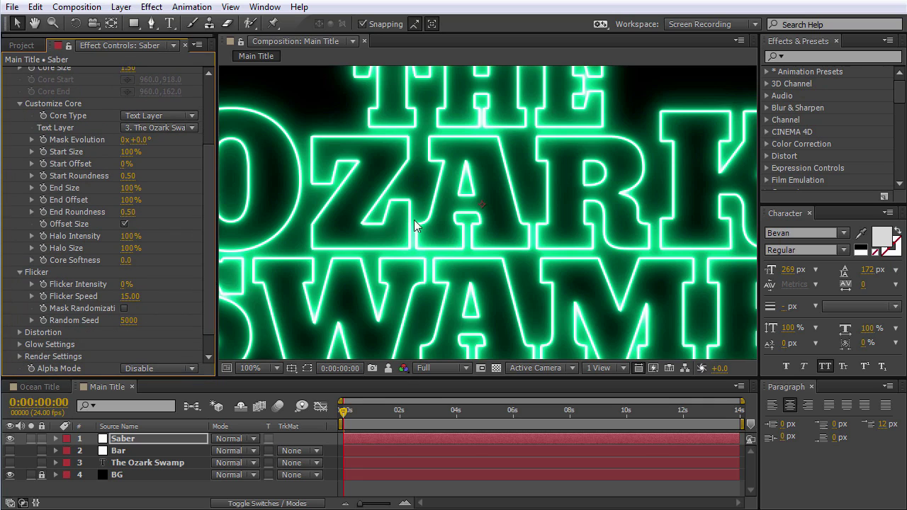
pyautogui.scroll(-1, 413, 220)
pyautogui.moveTo(355, 416); pyautogui.dragTo(491, 411)
pyautogui.moveTo(419, 407); pyautogui.dragTo(316, 407)
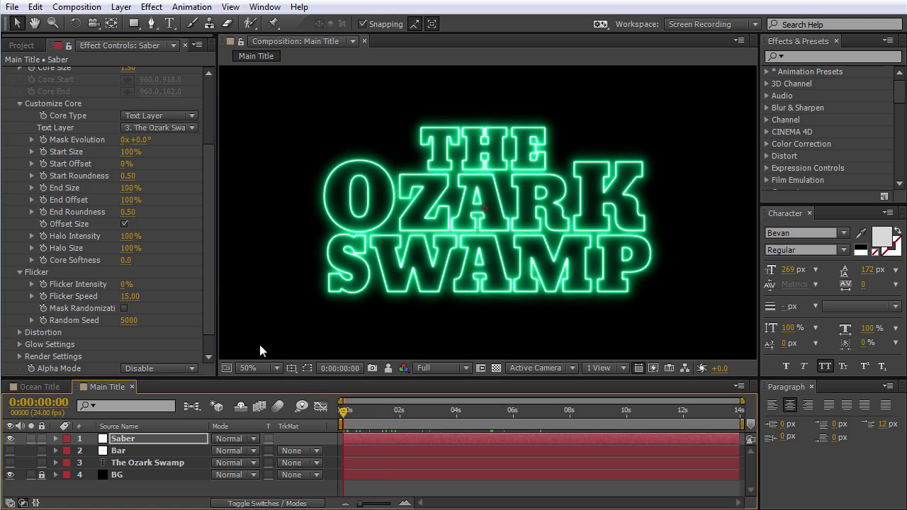
pyautogui.click(126, 284)
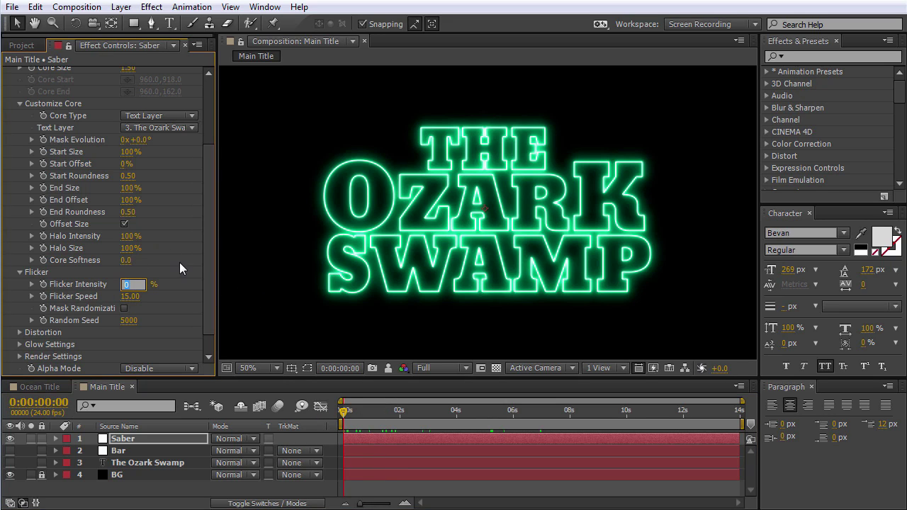
pyautogui.write('50')
pyautogui.press('Return')
# Step: Set the Saber flicker speed to 1 and scrub the timeline to preview the flicker
pyautogui.click(130, 297)
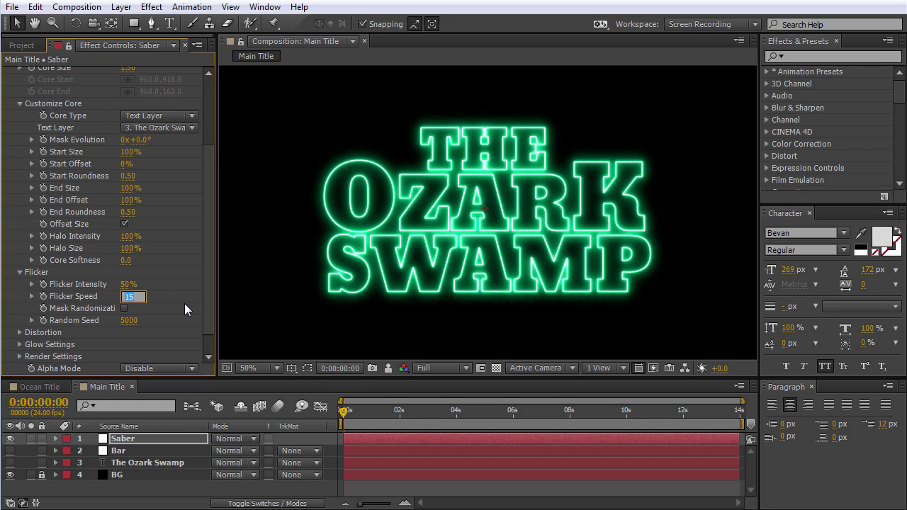
pyautogui.write('1')
pyautogui.press('Return')
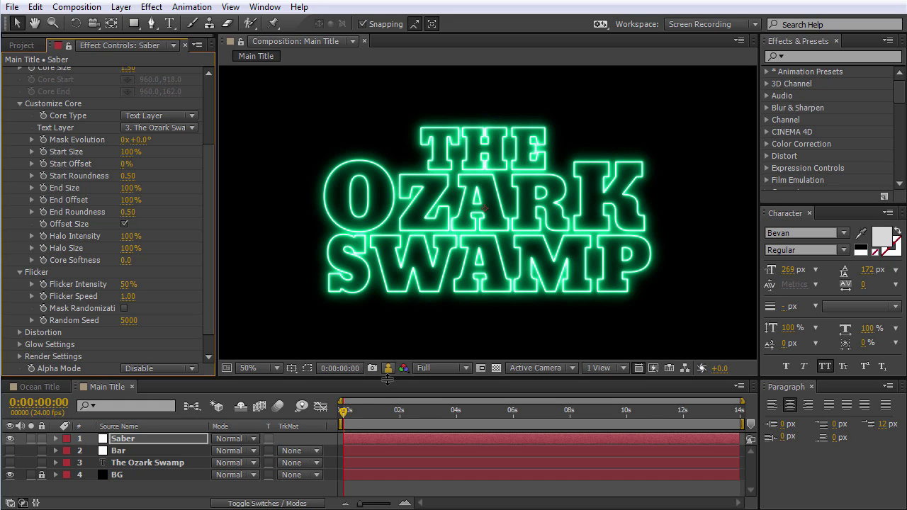
pyautogui.moveTo(344, 411)
pyautogui.mouseDown()
pyautogui.moveTo(414, 423)
pyautogui.moveTo(343, 416)
pyautogui.mouseUp()
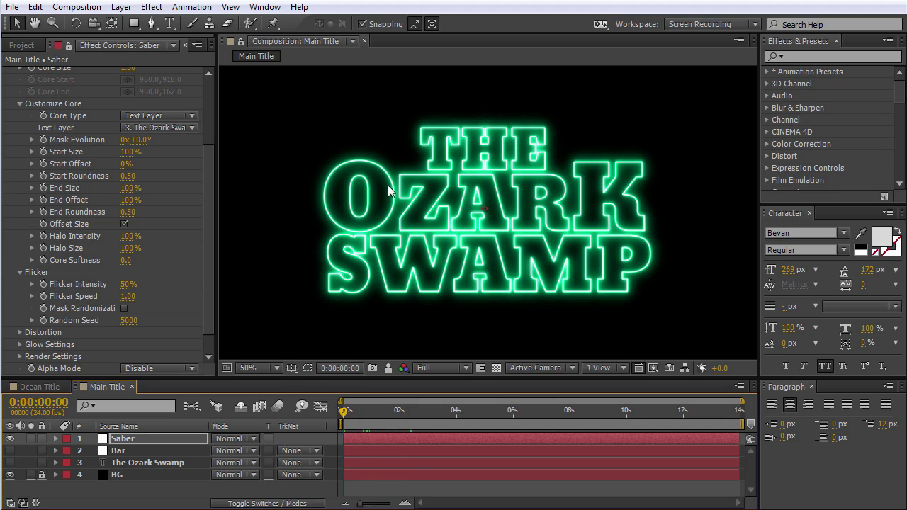
# Step: Enable Mask Randomization for the Saber flicker and scrub the timeline to preview the individually flickering letters
pyautogui.click(125, 309)
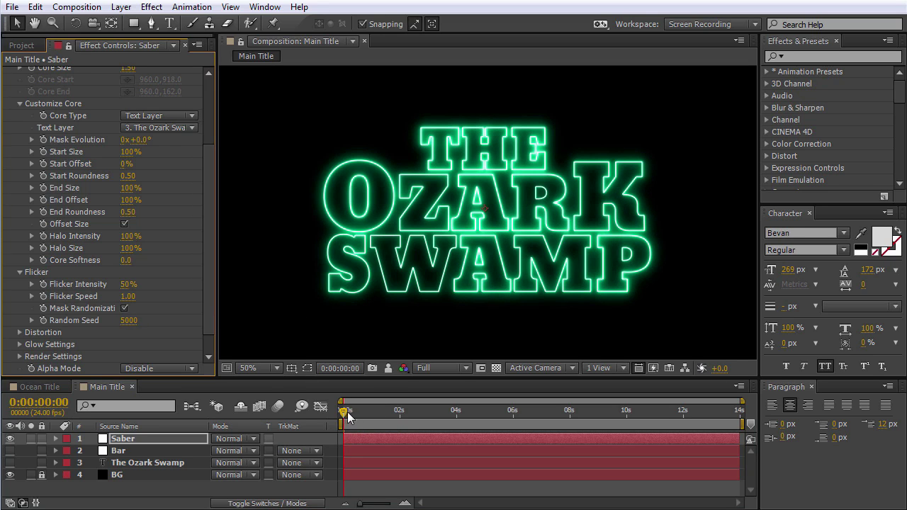
pyautogui.moveTo(347, 411); pyautogui.dragTo(479, 438)
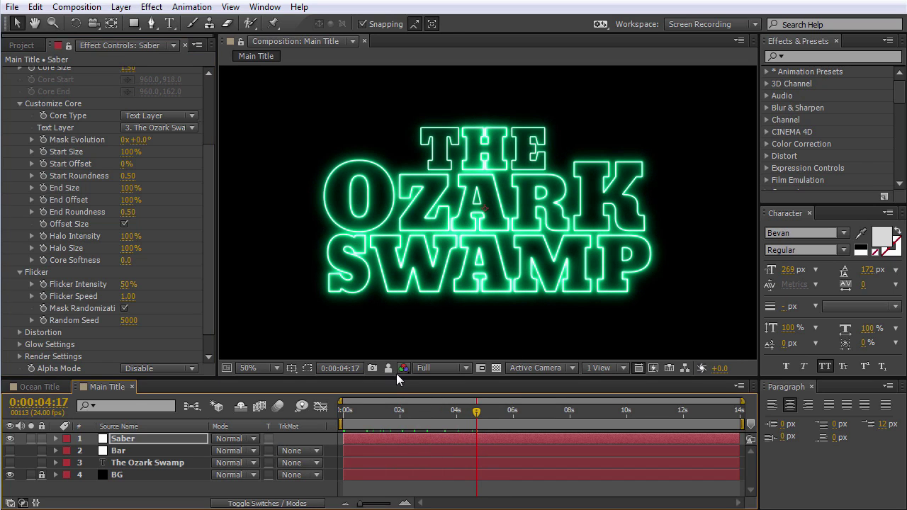
pyautogui.click(392, 412)
pyautogui.moveTo(383, 417); pyautogui.dragTo(324, 414)
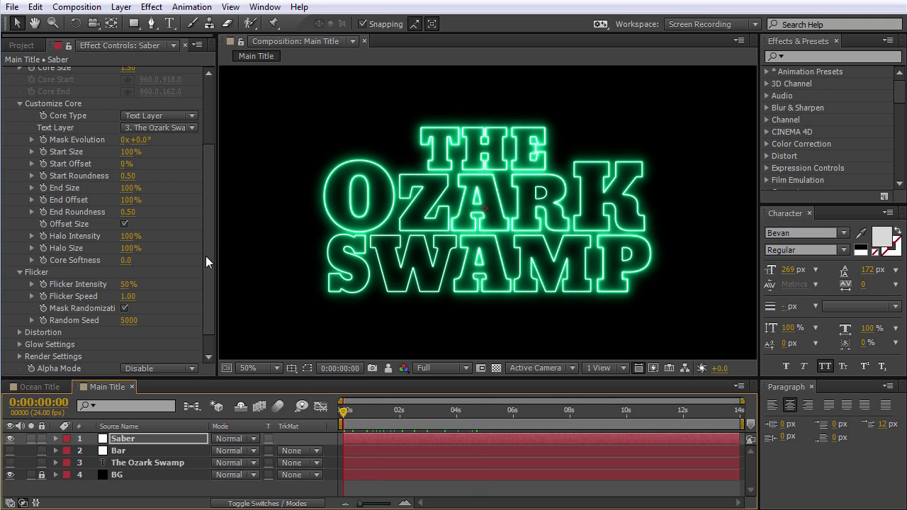
# Step: In the Saber render settings, set the gamma to 1.2 and the brightness to 0.28, checking the outline up close
pyautogui.scroll(-1, 209, 268)
pyautogui.scroll(-1, 209, 265)
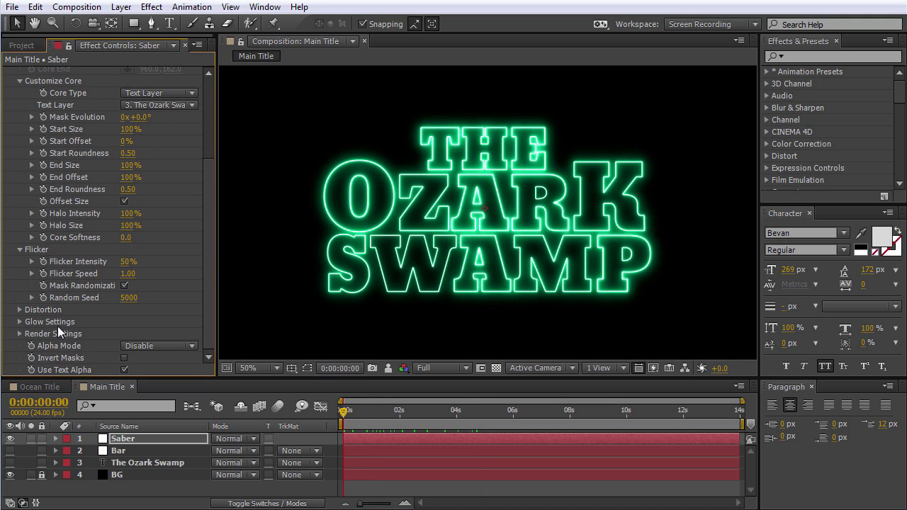
pyautogui.click(20, 334)
pyautogui.click(131, 323)
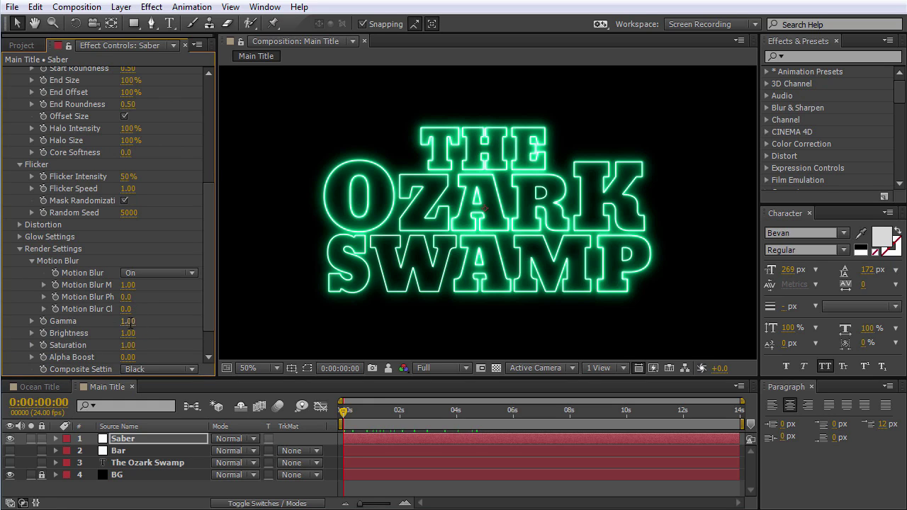
pyautogui.write('1.2')
pyautogui.press('Return')
pyautogui.click(127, 333)
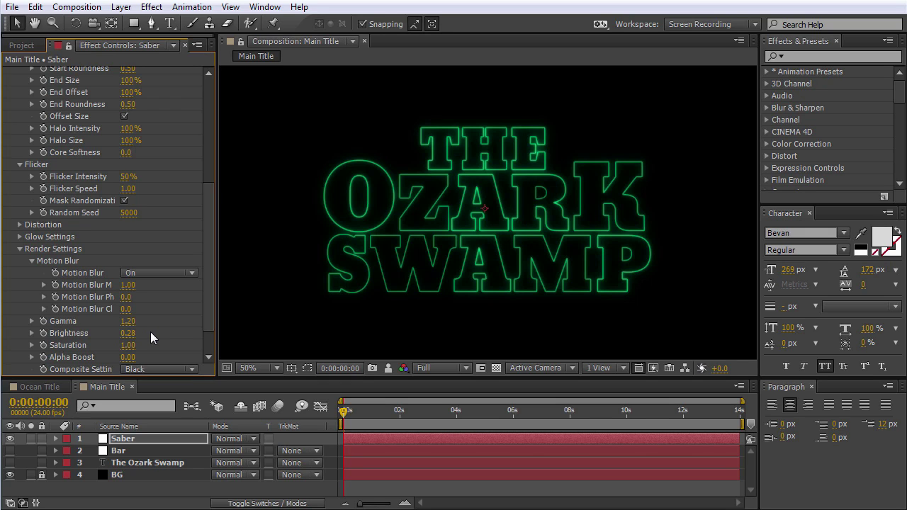
pyautogui.press('.')
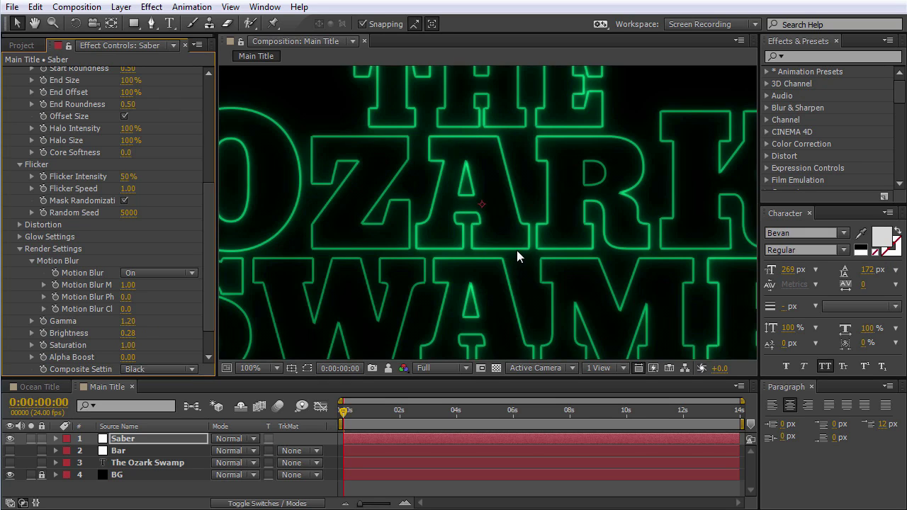
pyautogui.press(',')
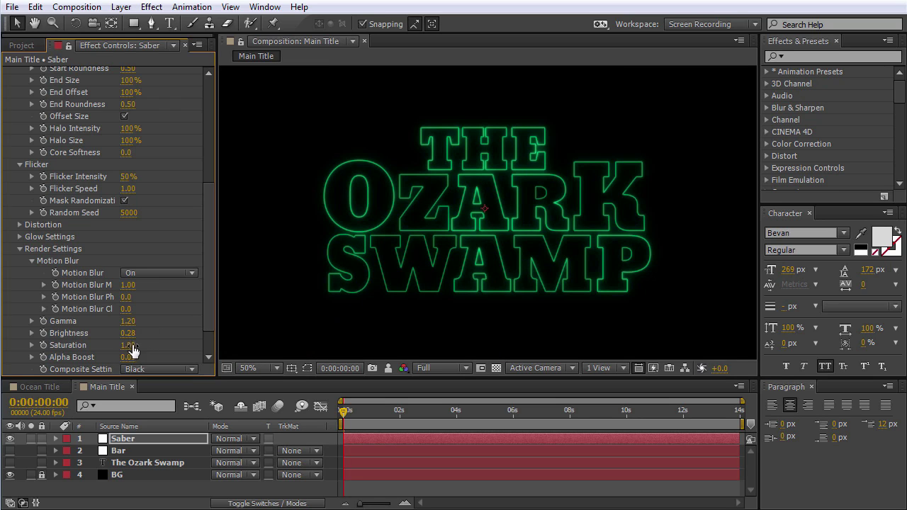
pyautogui.press('.')
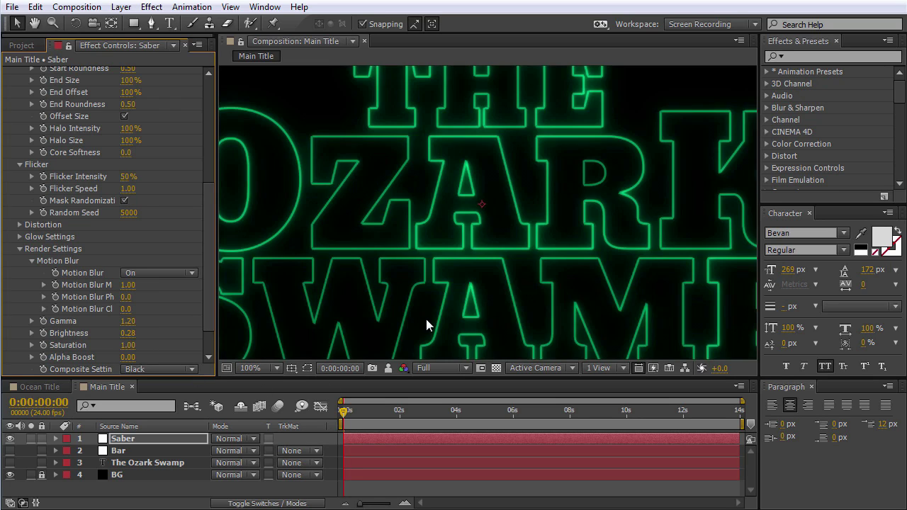
pyautogui.press(',')
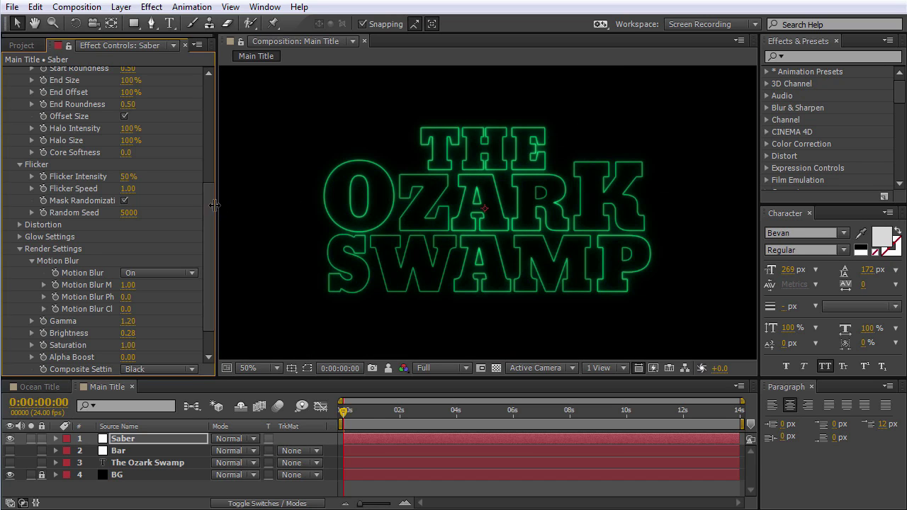
# Step: Set the Saber core size to 1.7 and inspect the neon outline up close
pyautogui.moveTo(211, 205); pyautogui.dragTo(222, 117)
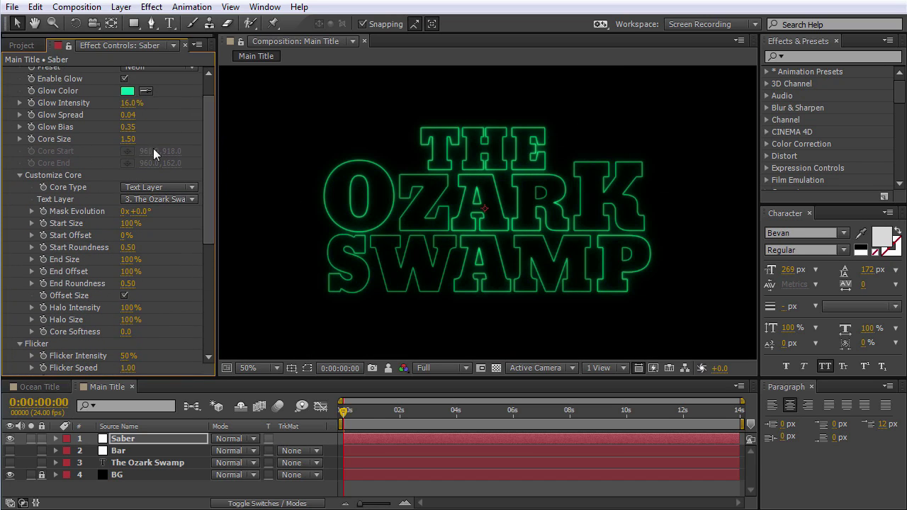
pyautogui.click(128, 139)
pyautogui.write('1')
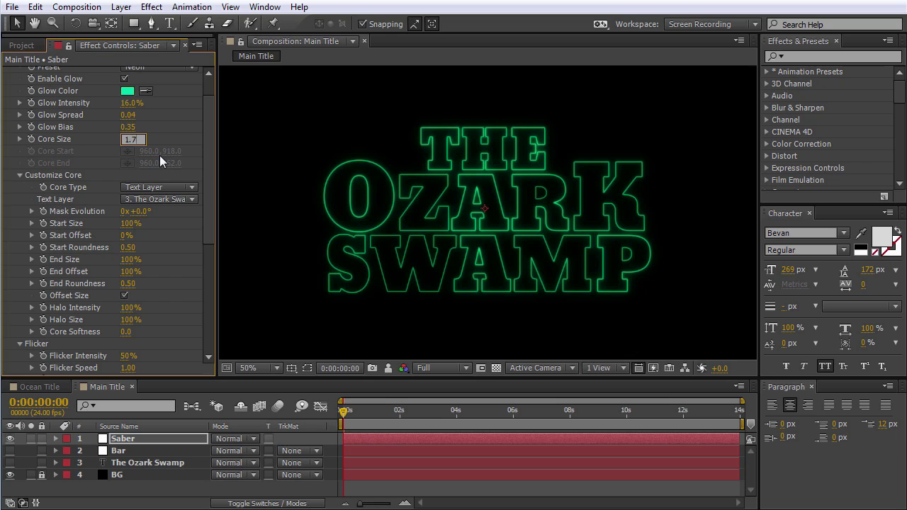
pyautogui.write('.7')
pyautogui.press('Return')
pyautogui.press('.')
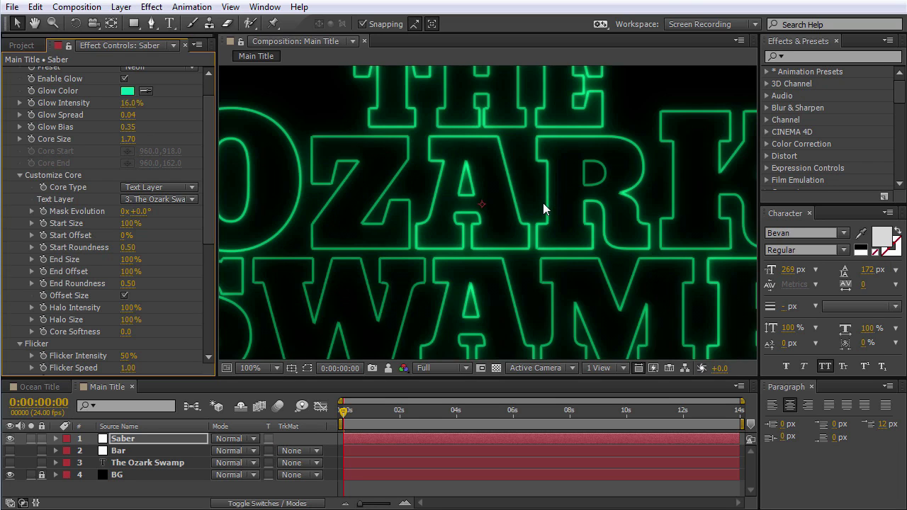
pyautogui.press(',')
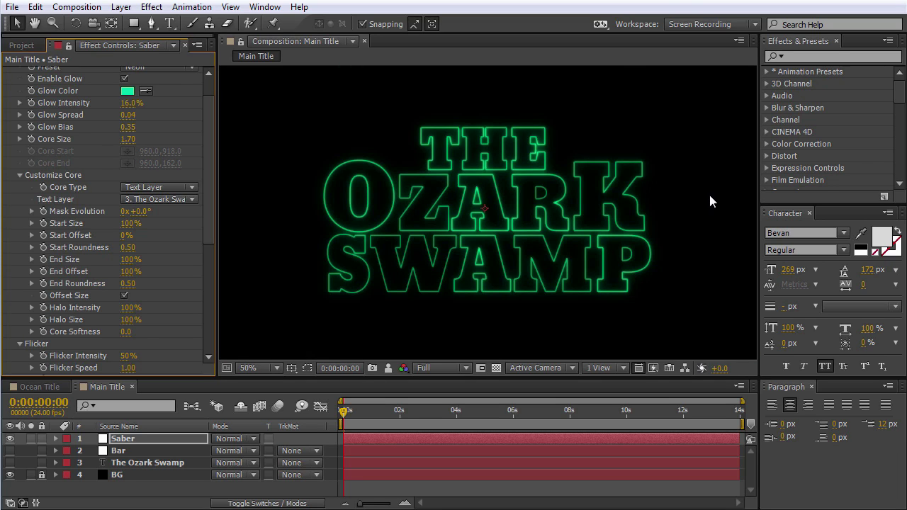
pyautogui.scroll(2, 168, 251)
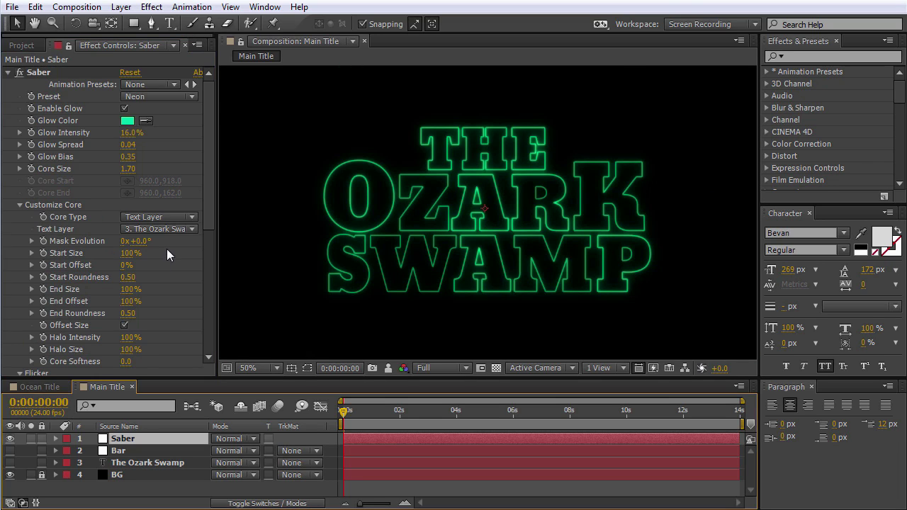
# Step: Make the Bar layer visible and set the Saber layer's blending mode to Screen
pyautogui.click(111, 450)
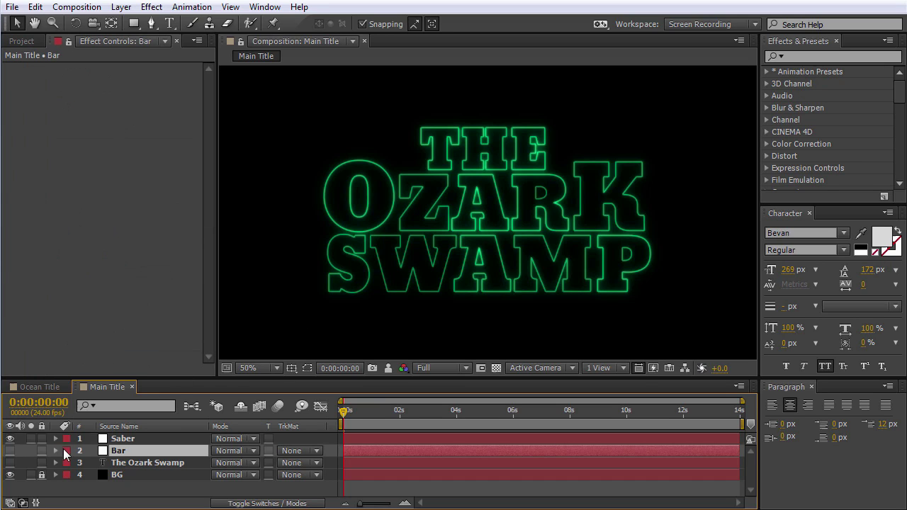
pyautogui.click(10, 451)
pyautogui.click(124, 439)
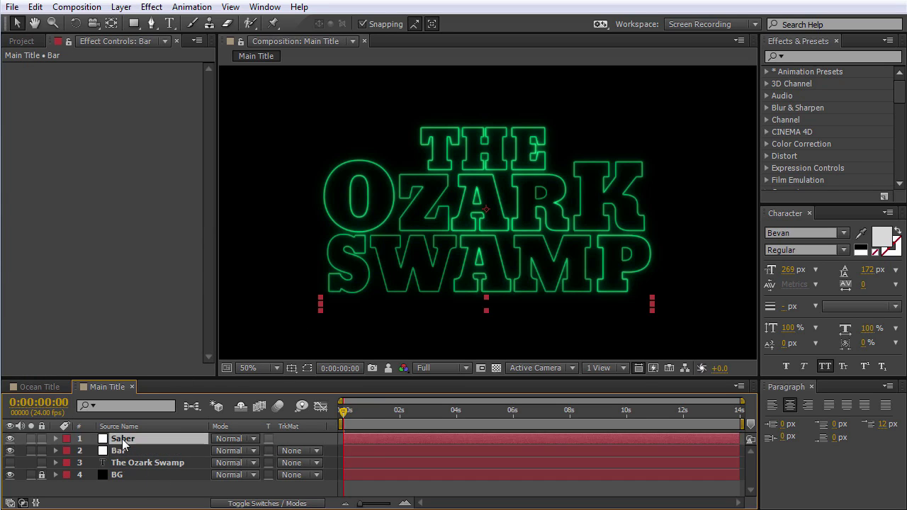
pyautogui.click(229, 439)
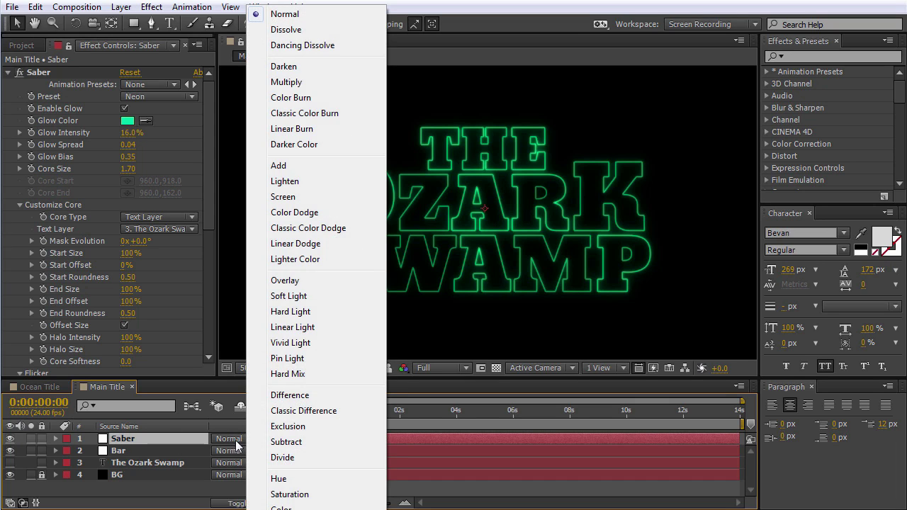
pyautogui.click(299, 198)
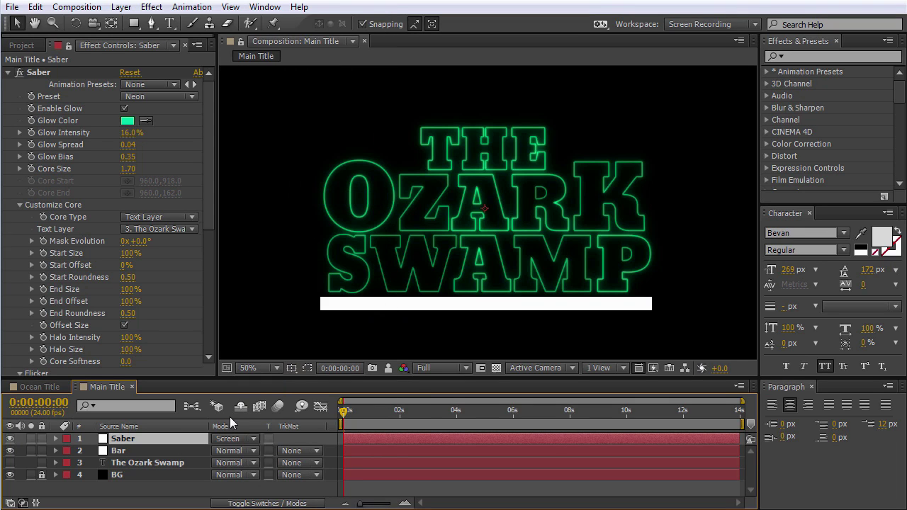
# Step: Copy the Saber effect onto the Bar layer and set its core type to Layer Masks
pyautogui.click(42, 71)
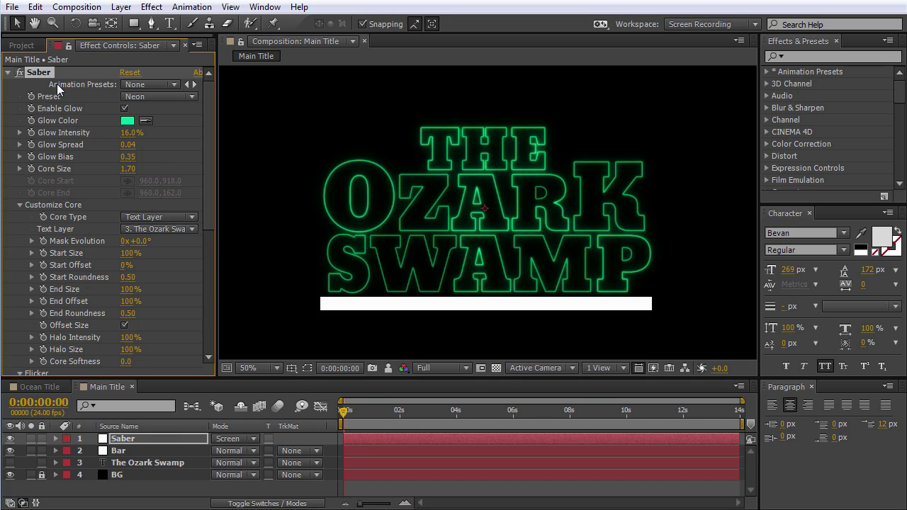
pyautogui.click(118, 451)
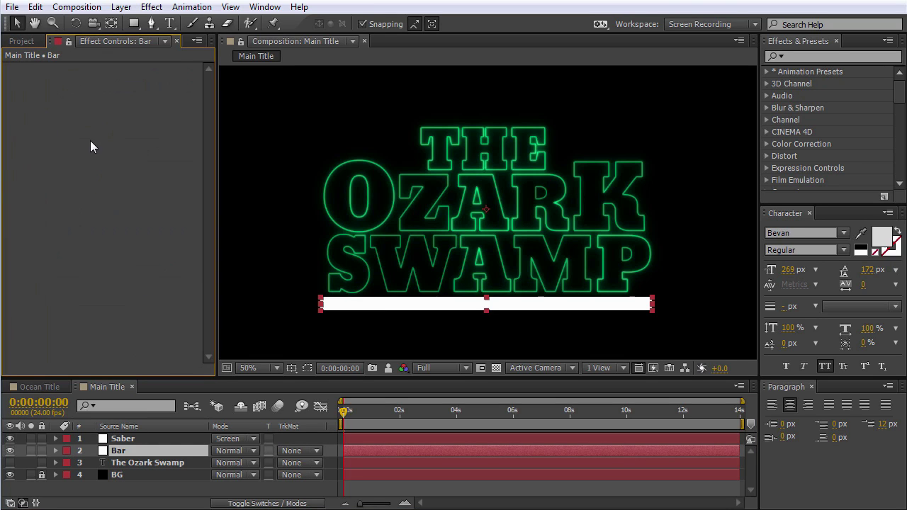
pyautogui.hotkey('ctrl', 'v')
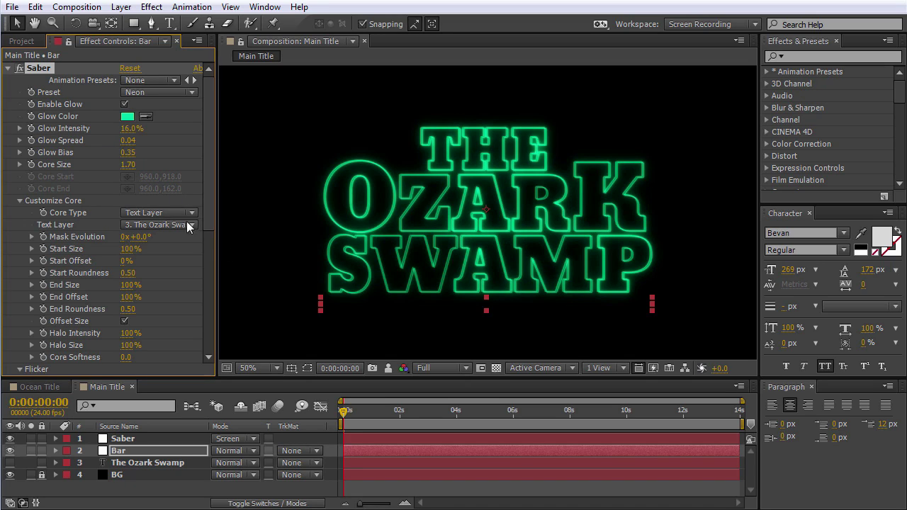
pyautogui.click(131, 214)
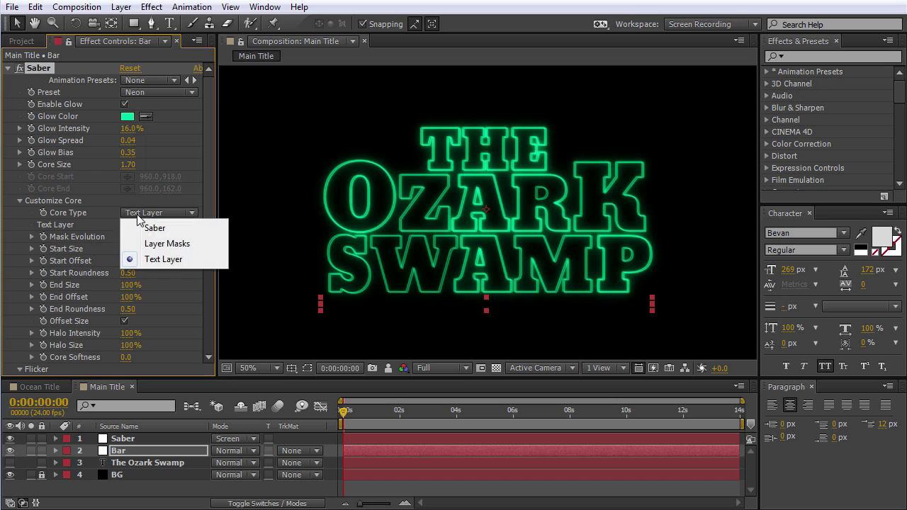
pyautogui.click(163, 244)
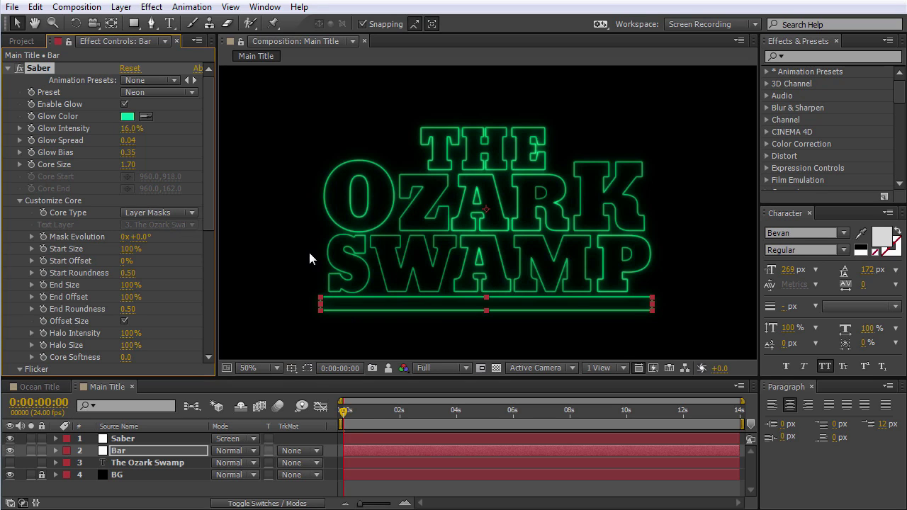
# Step: Change the Bar layer's Saber glow color to red, FF0000, and deselect the bar
pyautogui.click(128, 116)
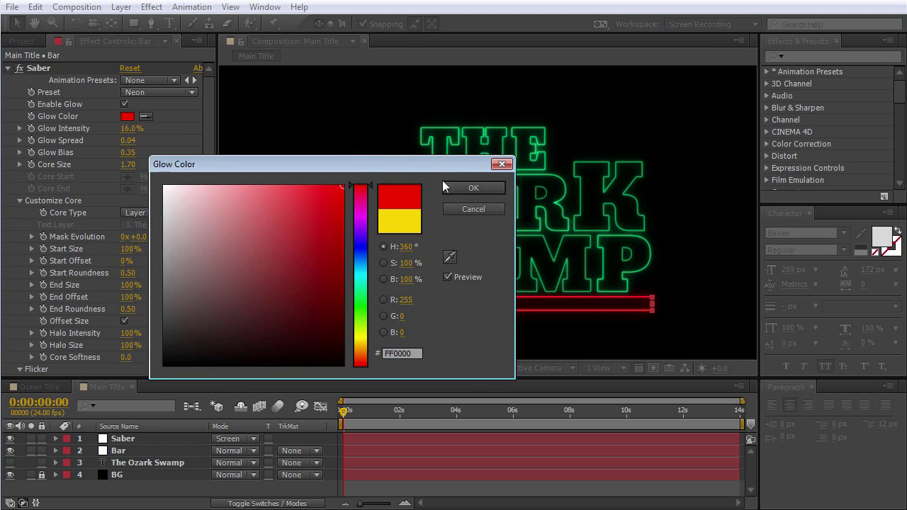
pyautogui.click(459, 187)
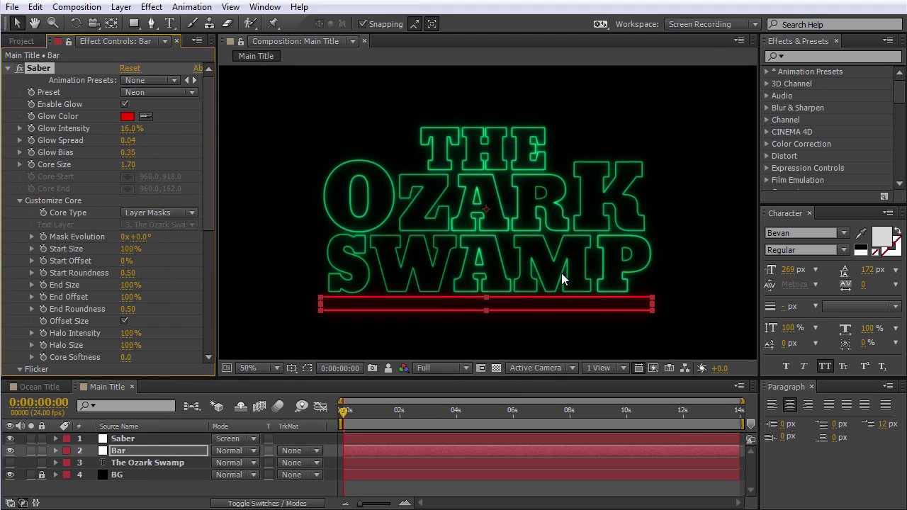
pyautogui.click(442, 307)
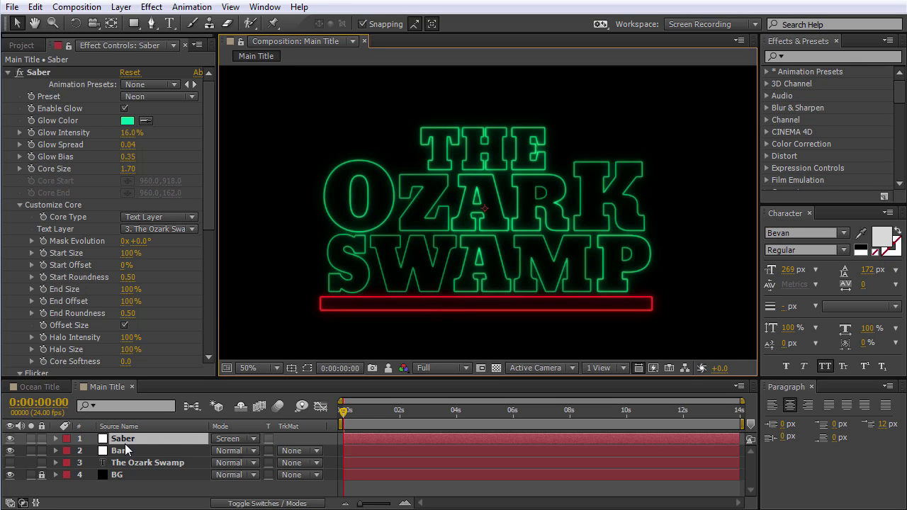
# Step: Hide the Saber and Bar layers and make The Ozark Swamp text layer visible
pyautogui.click(10, 440)
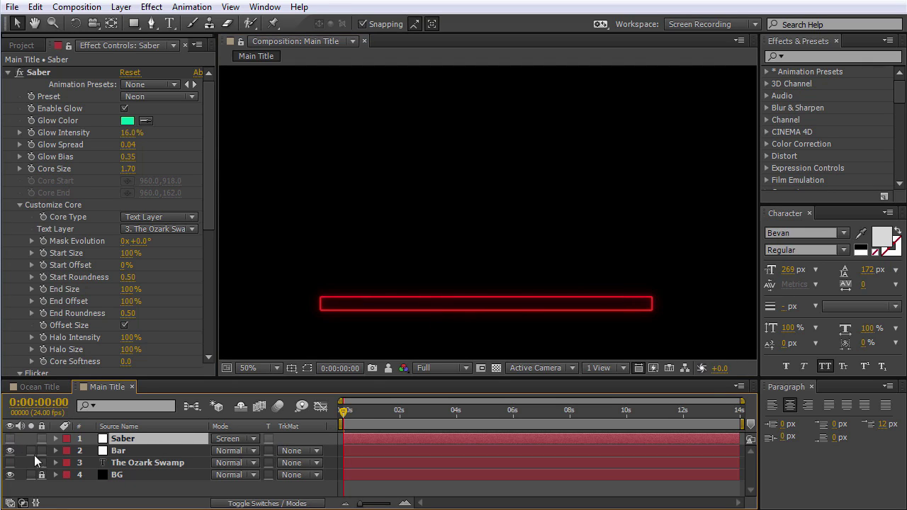
pyautogui.click(120, 451)
pyautogui.click(10, 451)
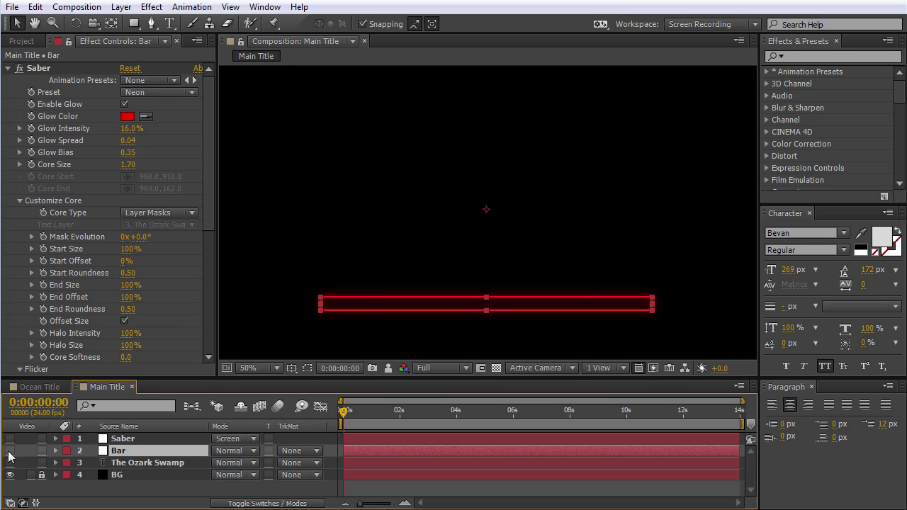
pyautogui.click(128, 462)
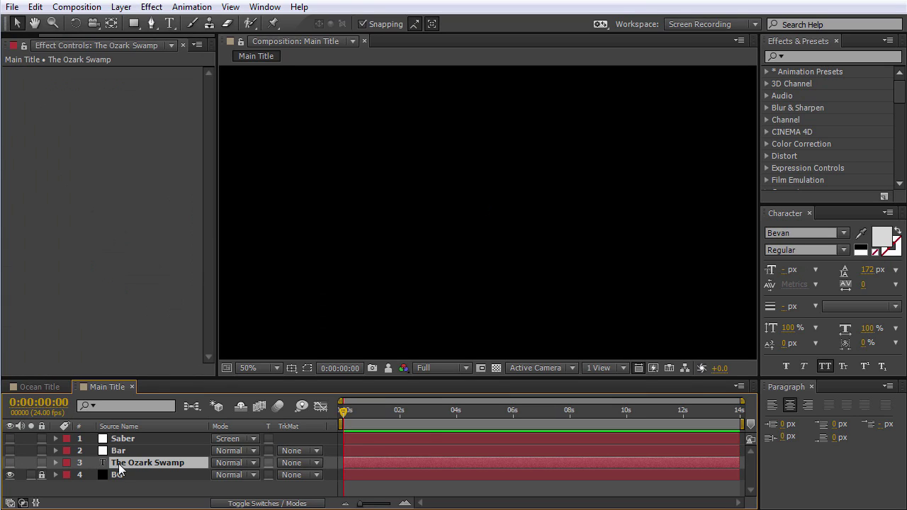
pyautogui.click(10, 463)
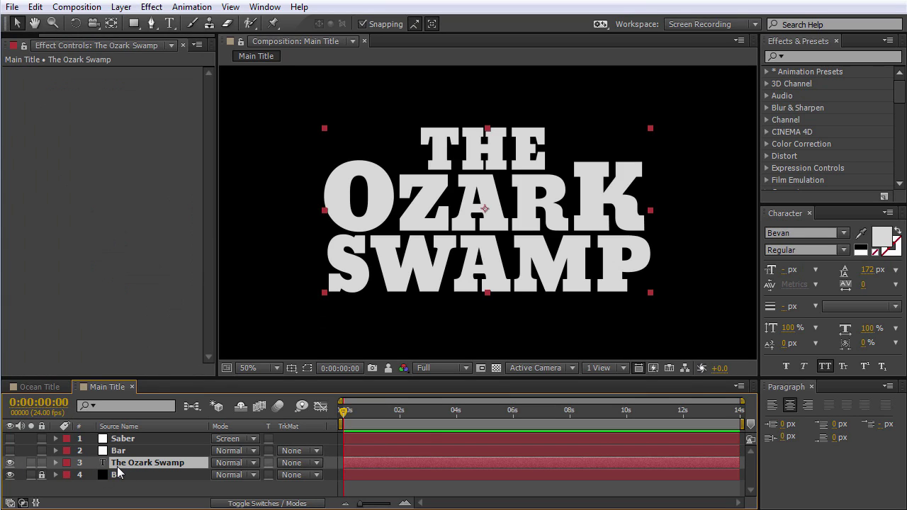
pyautogui.press('s')
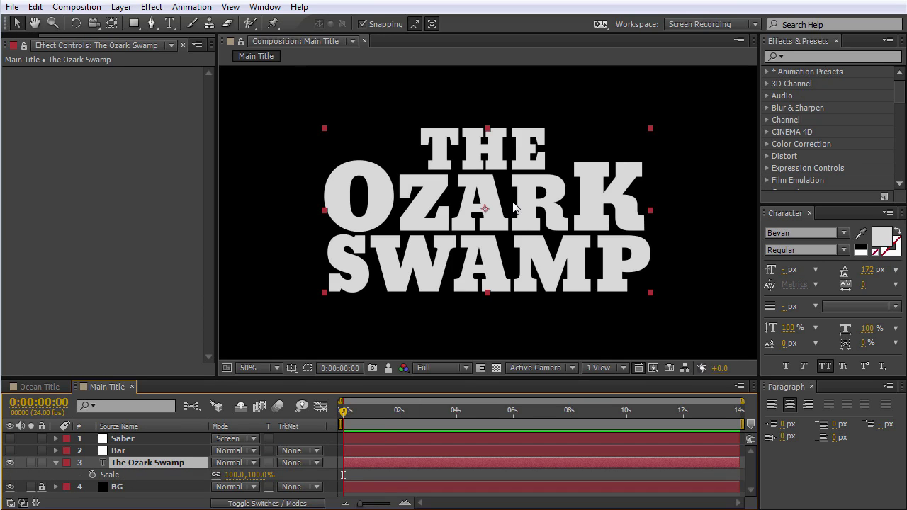
pyautogui.scroll(-2, 514, 209)
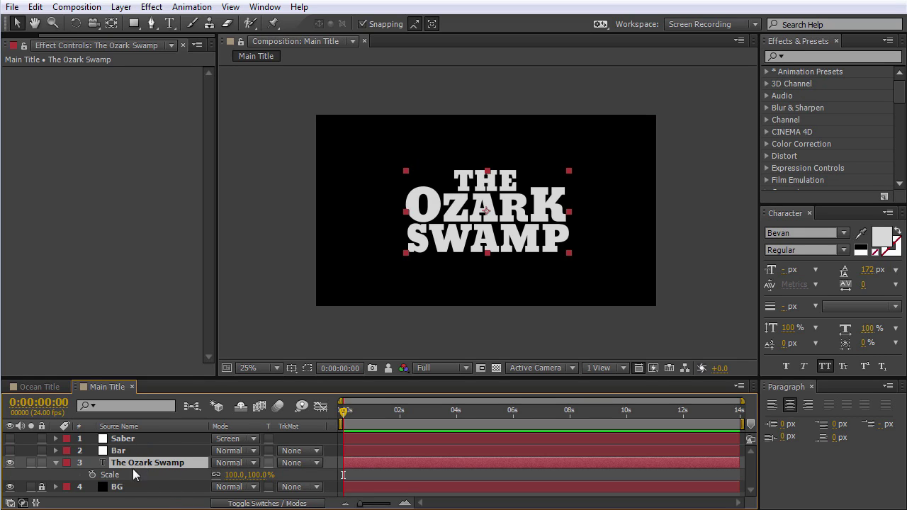
pyautogui.press('s')
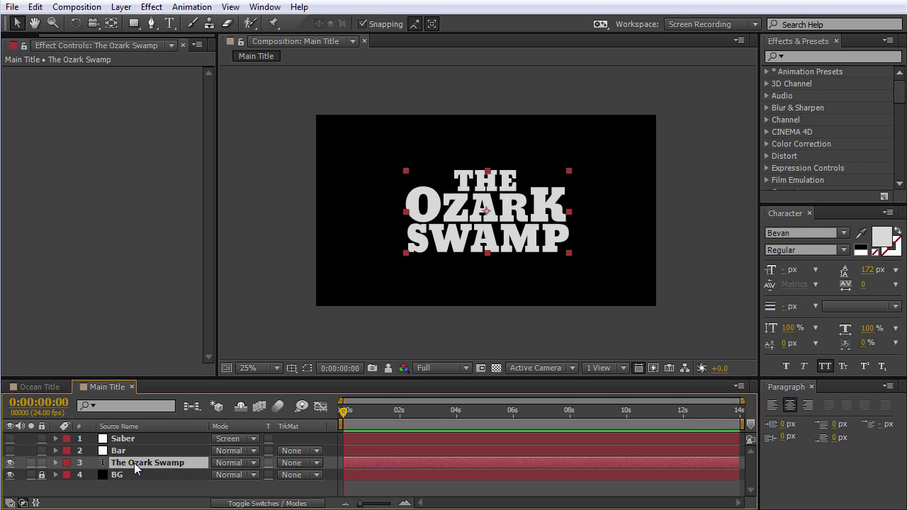
pyautogui.click(128, 452)
pyautogui.click(127, 464)
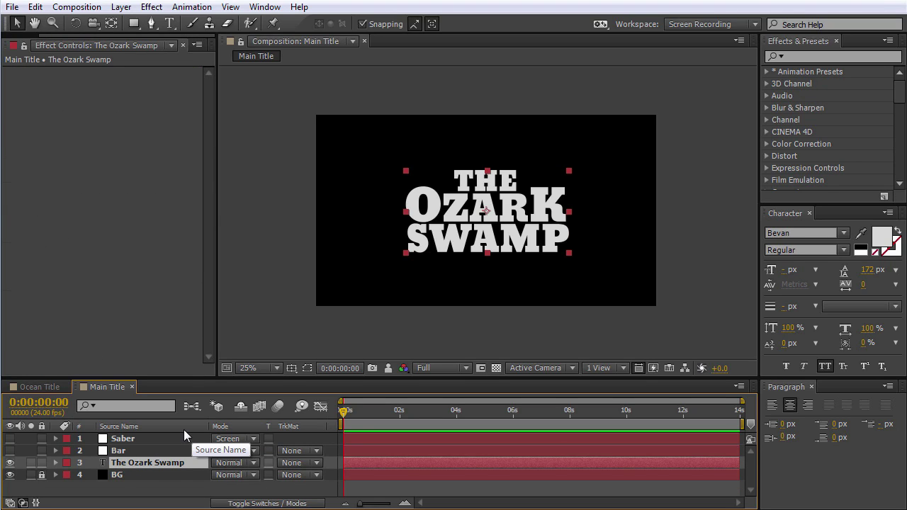
# Step: Show the Parent column in the timeline and parent the Bar layer to The Ozark Swamp text layer
pyautogui.rightClick(183, 429)
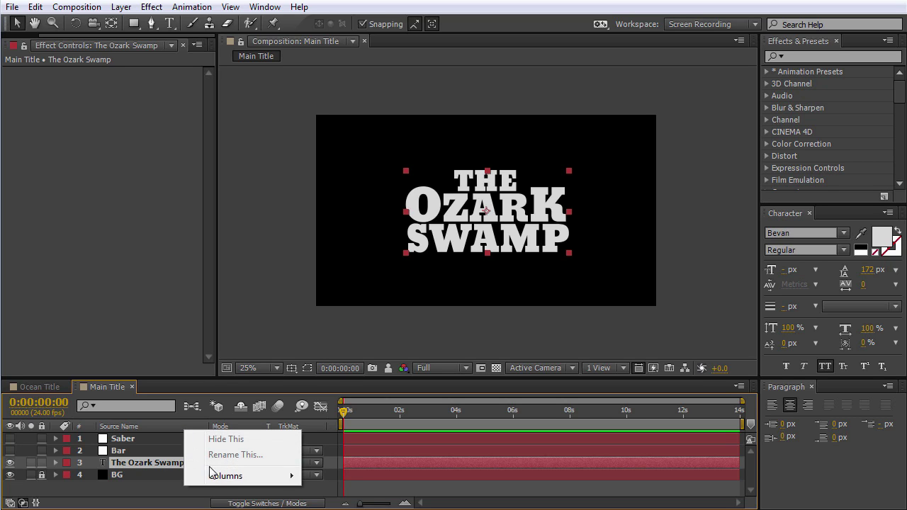
pyautogui.moveTo(227, 478)
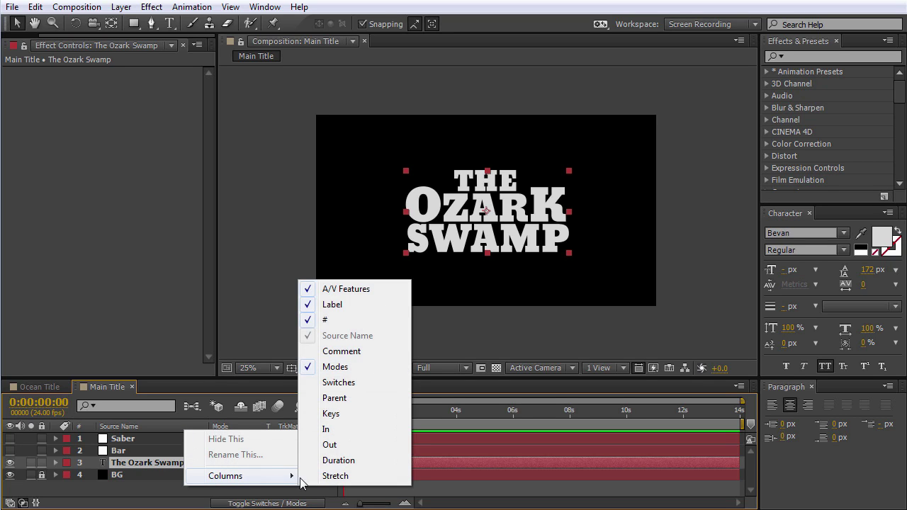
pyautogui.click(350, 398)
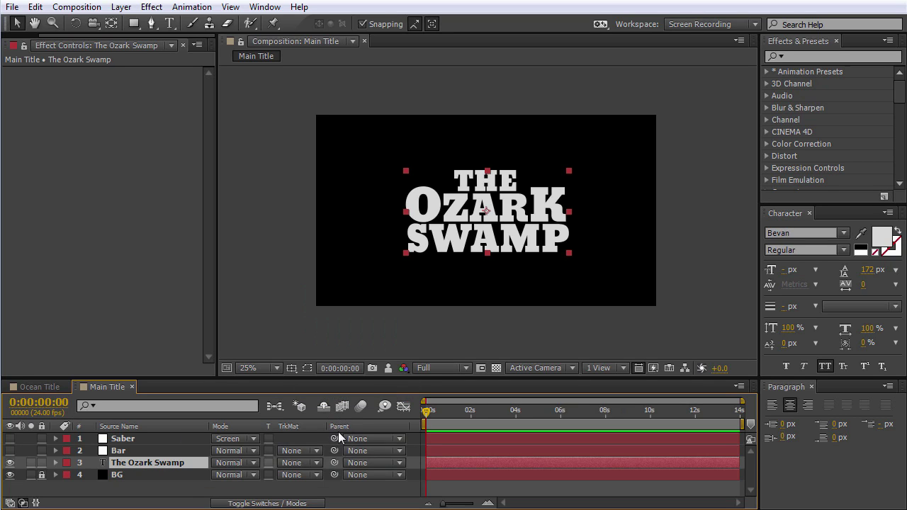
pyautogui.click(121, 450)
pyautogui.moveTo(334, 451); pyautogui.dragTo(136, 462)
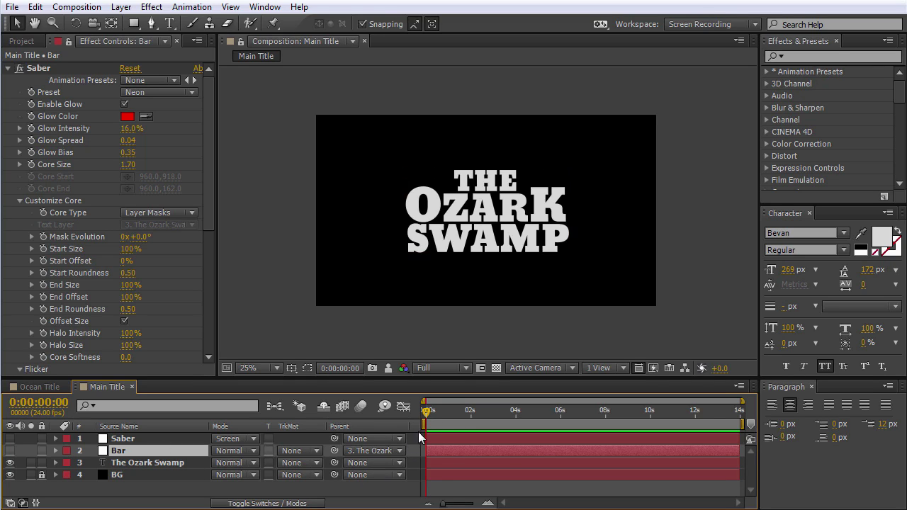
# Step: Select The Ozark Swamp text layer and hide the Parent column in the timeline
pyautogui.click(186, 463)
pyautogui.rightClick(192, 429)
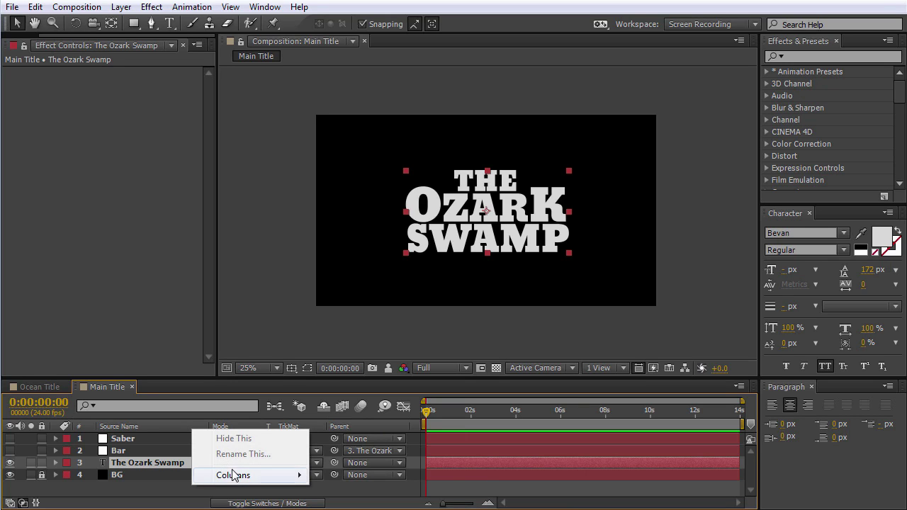
pyautogui.moveTo(238, 476)
pyautogui.click(343, 398)
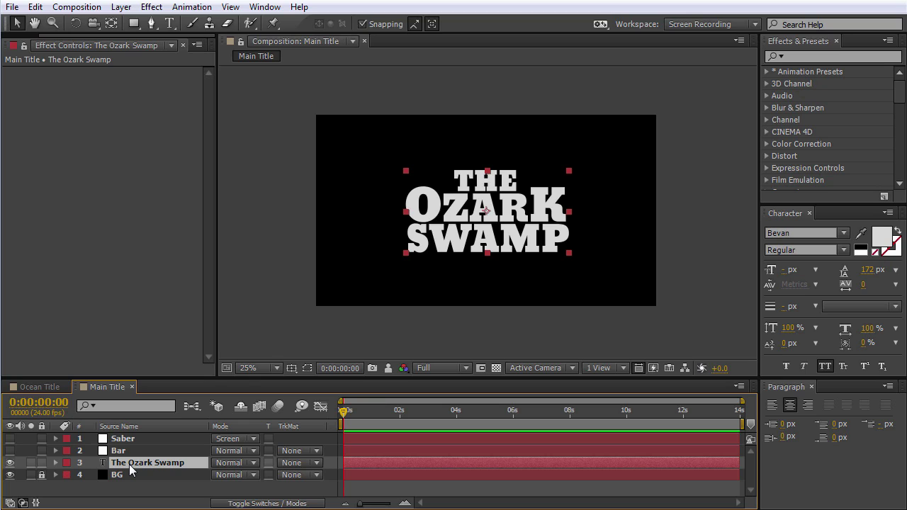
# Step: Keyframe The Ozark Swamp text layer's scale at 110% at 0:00:00:00
pyautogui.press('s')
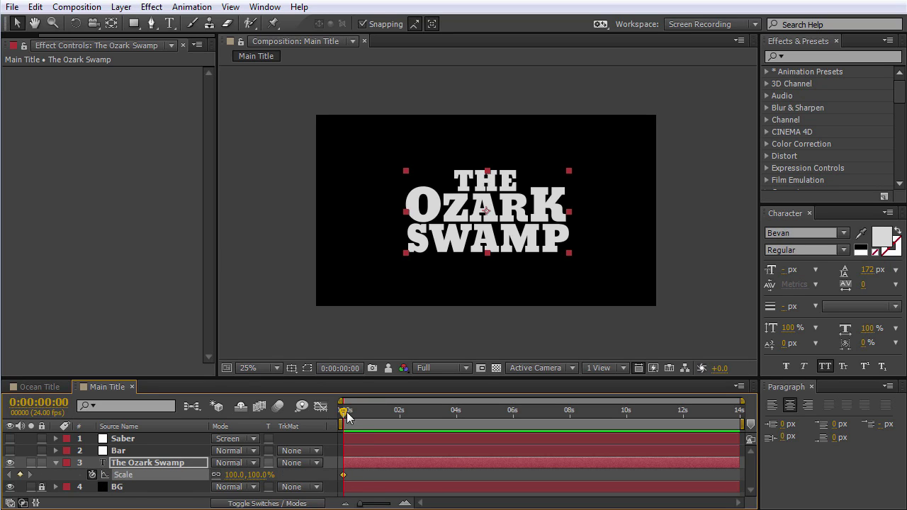
pyautogui.click(260, 474)
pyautogui.write('110')
pyautogui.press('Return')
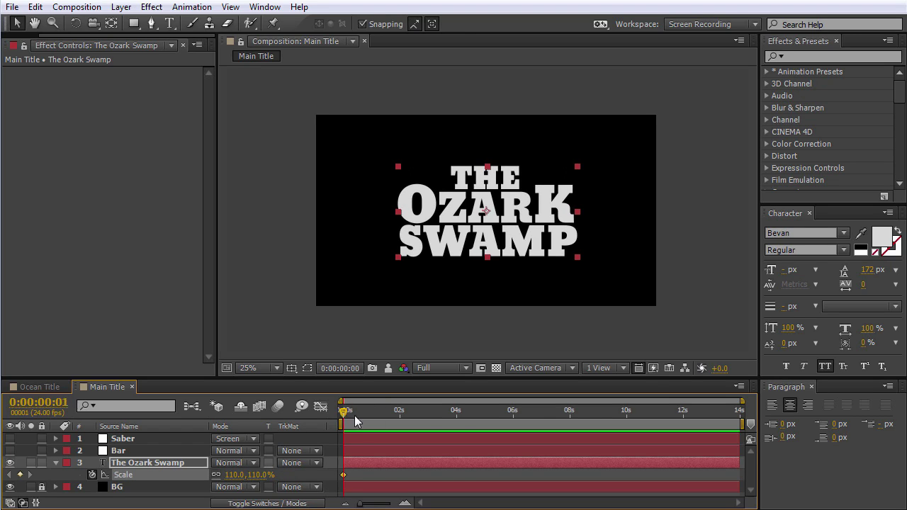
# Step: Add a 90% scale keyframe to The Ozark Swamp text layer at 0:00:12:00
pyautogui.moveTo(354, 415); pyautogui.dragTo(679, 433)
pyautogui.press('pagedown')
pyautogui.click(256, 475)
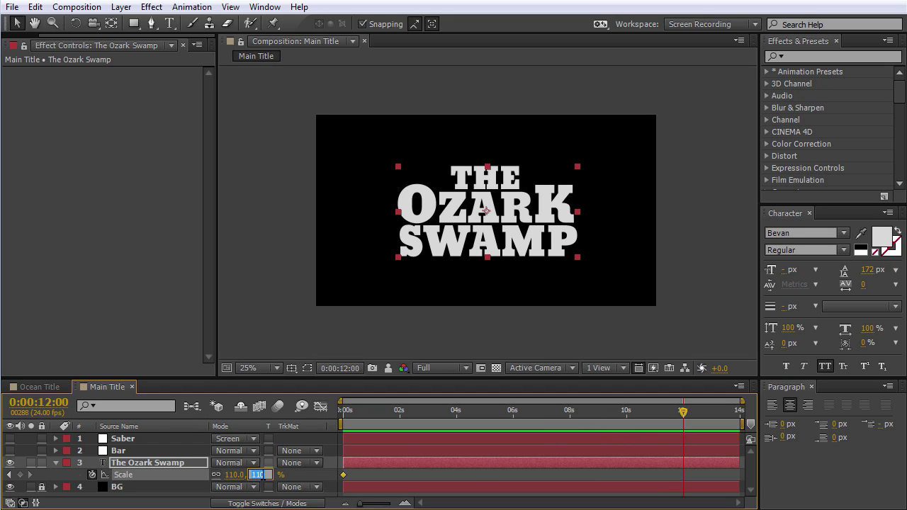
pyautogui.write('90')
pyautogui.press('Return')
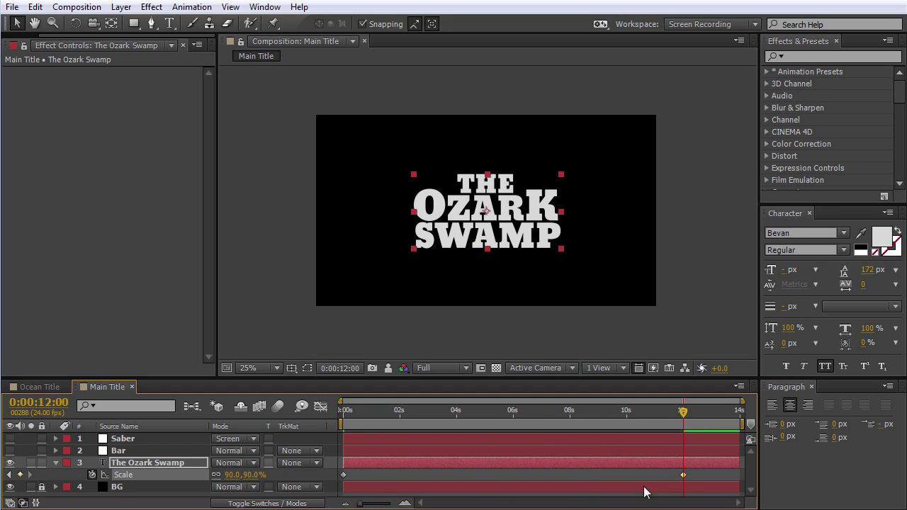
# Step: Return to the start of the timeline, hide and collapse the text layer, and make the Bar and Saber layers visible
pyautogui.moveTo(683, 411); pyautogui.dragTo(338, 424)
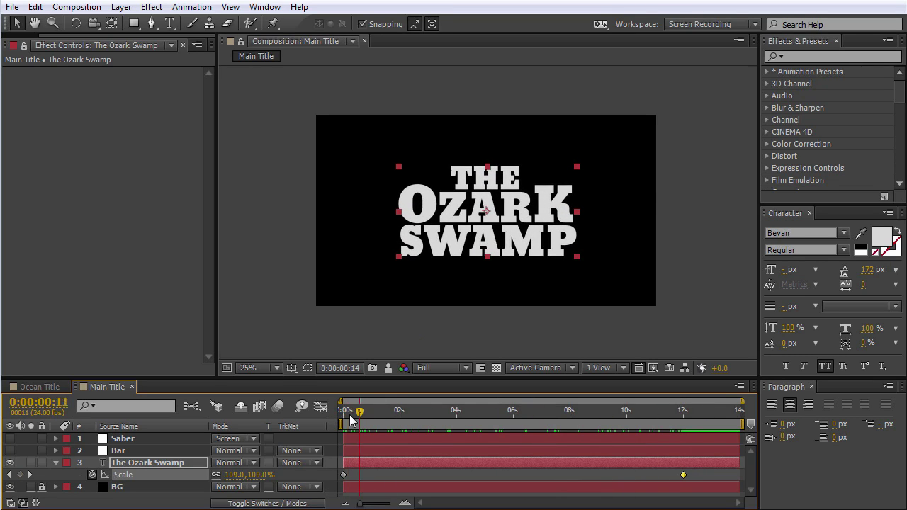
pyautogui.click(9, 464)
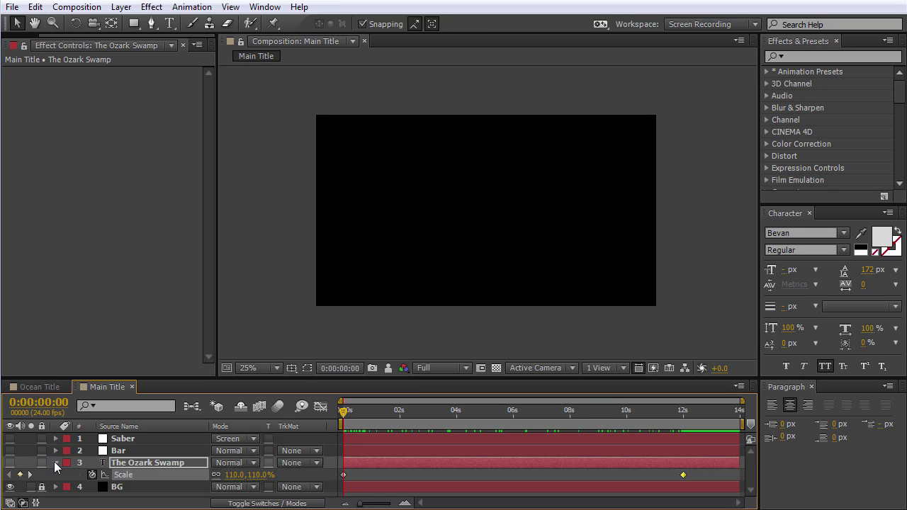
pyautogui.click(56, 462)
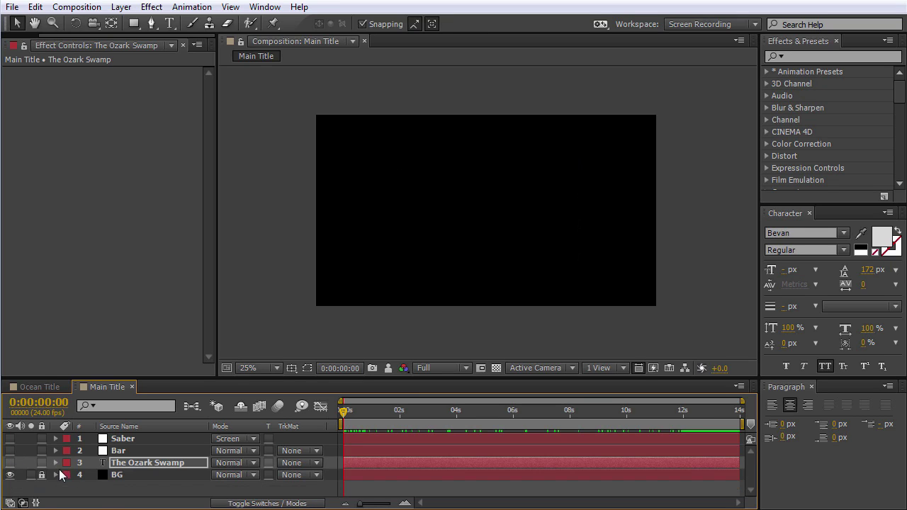
pyautogui.click(10, 451)
pyautogui.click(10, 438)
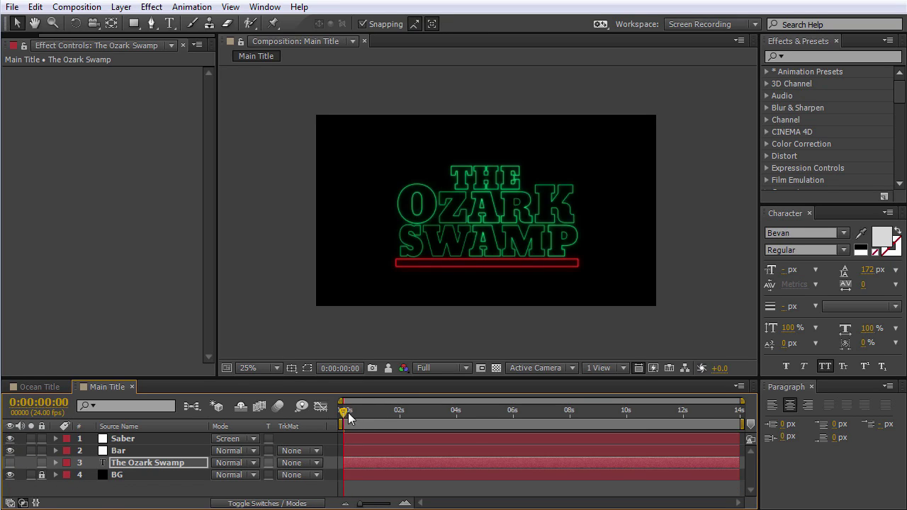
# Step: Preview how the neon title and bar scale together at several times up to 0:00:11:06
pyautogui.moveTo(348, 412); pyautogui.dragTo(405, 415)
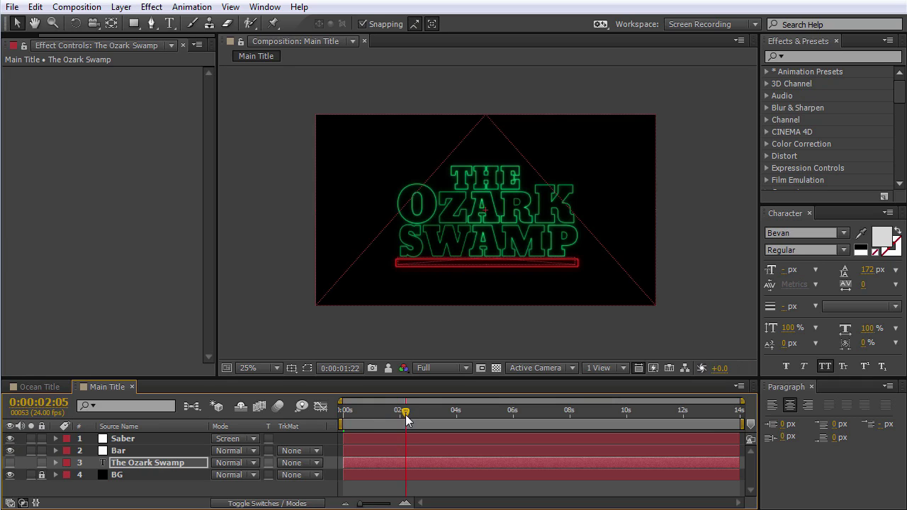
pyautogui.click(553, 420)
pyautogui.click(619, 422)
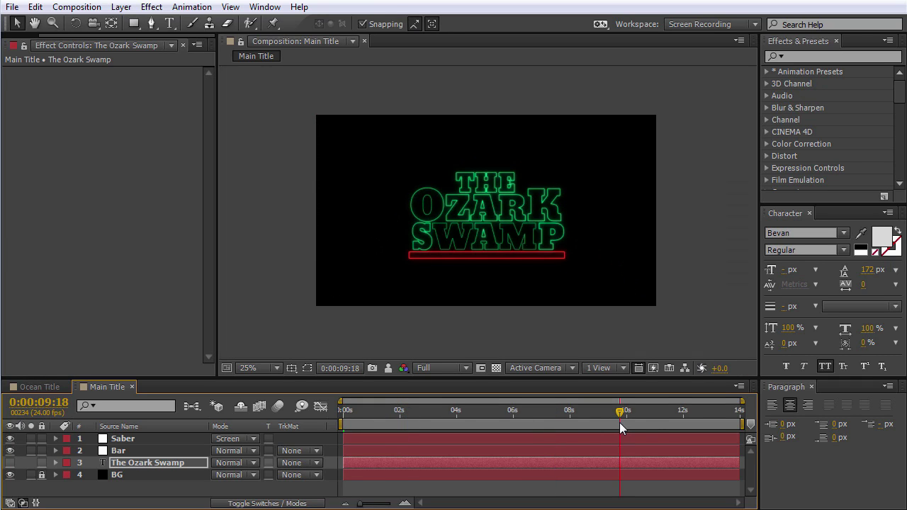
pyautogui.click(662, 426)
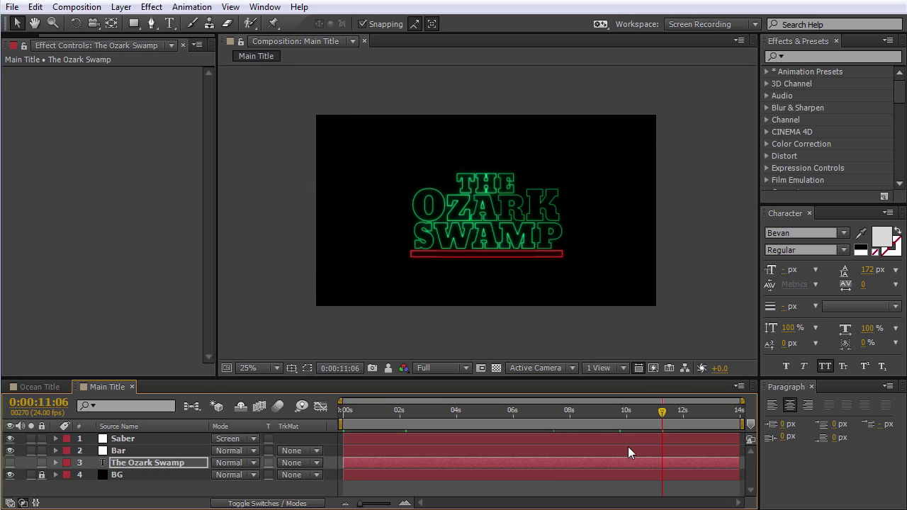
pyautogui.press('.')
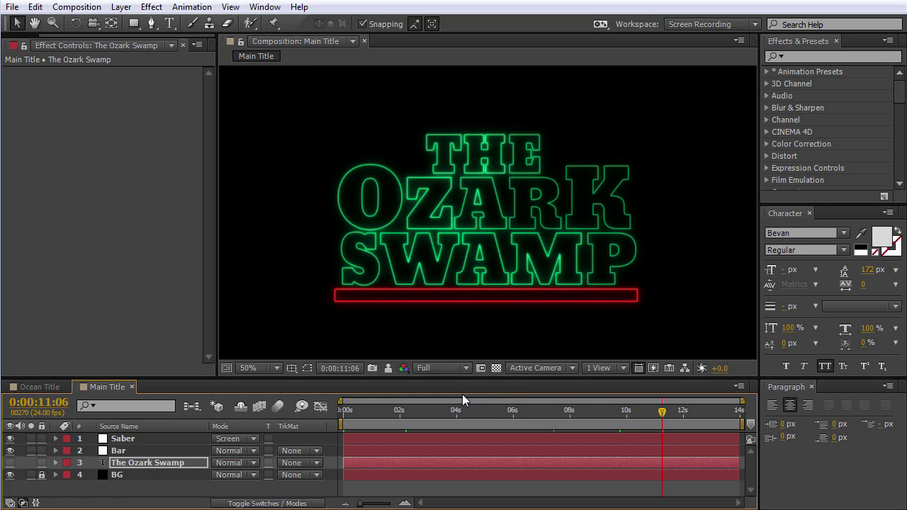
# Step: Keyframe the Saber layer's Start Offset at 100% at 0:00:00:00
pyautogui.press('Home')
pyautogui.press('s')
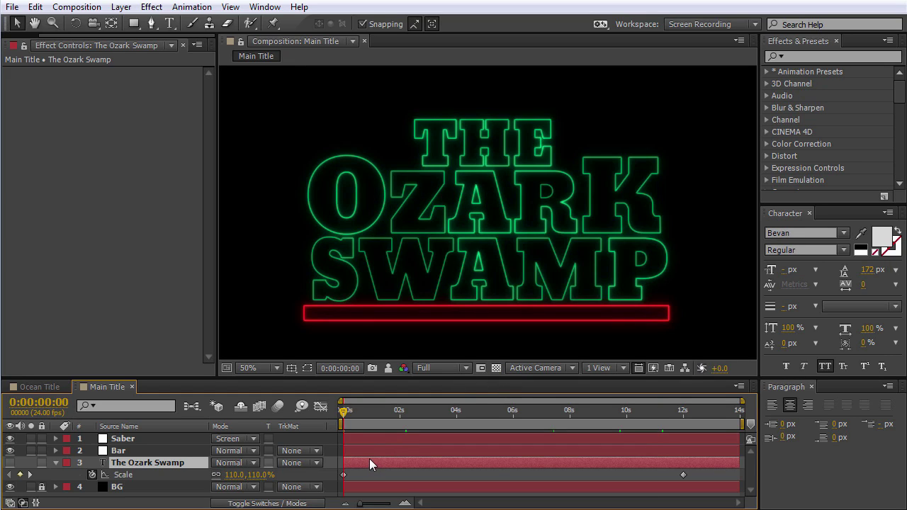
pyautogui.click(123, 439)
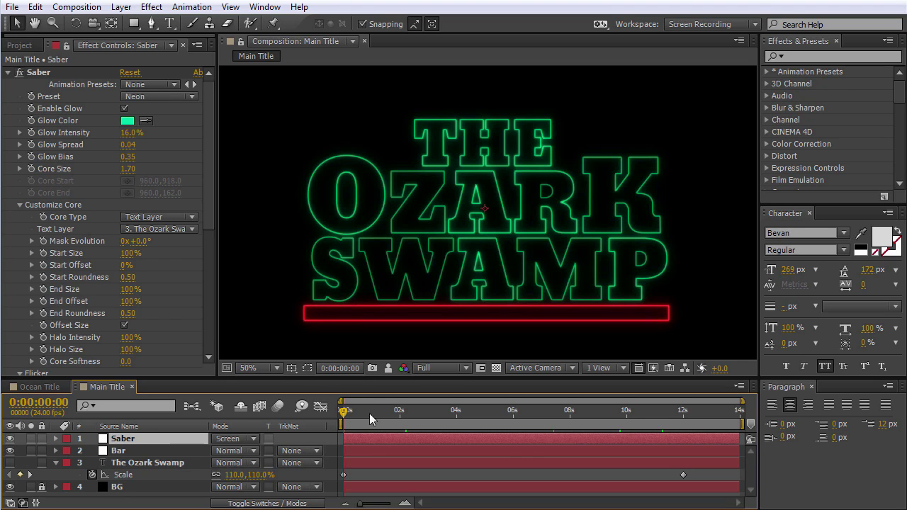
pyautogui.moveTo(344, 410)
pyautogui.mouseDown()
pyautogui.moveTo(356, 413)
pyautogui.moveTo(340, 411)
pyautogui.mouseUp()
pyautogui.moveTo(127, 265); pyautogui.dragTo(228, 272)
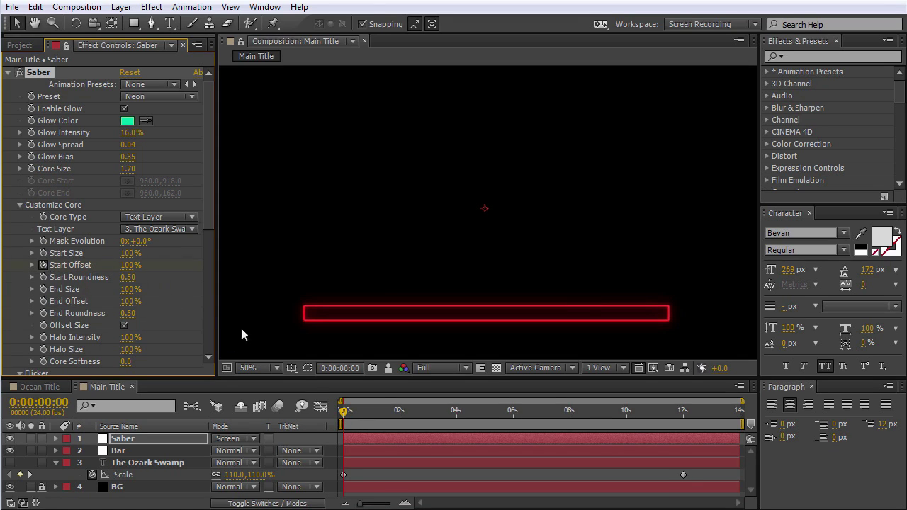
# Step: Set the Saber layer's Start Offset to 0% at 0:00:12:00
pyautogui.moveTo(345, 413); pyautogui.dragTo(683, 422)
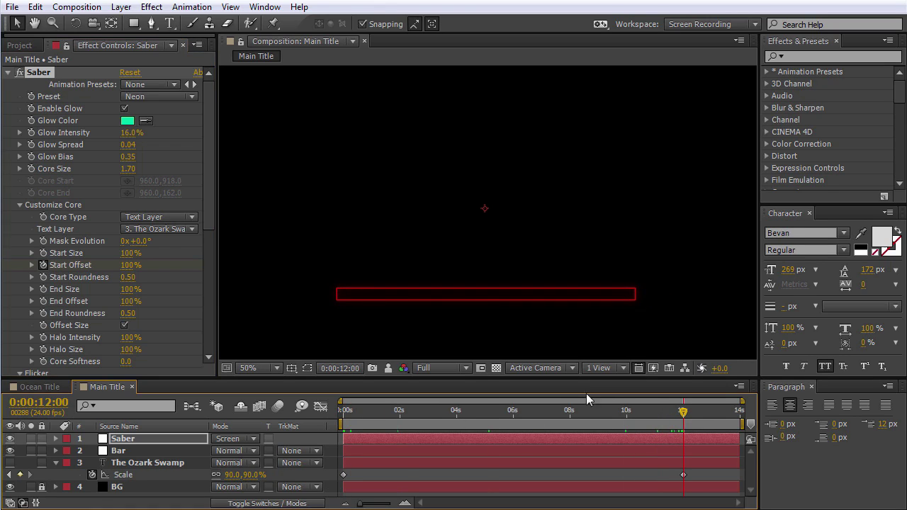
pyautogui.click(133, 265)
pyautogui.write('0')
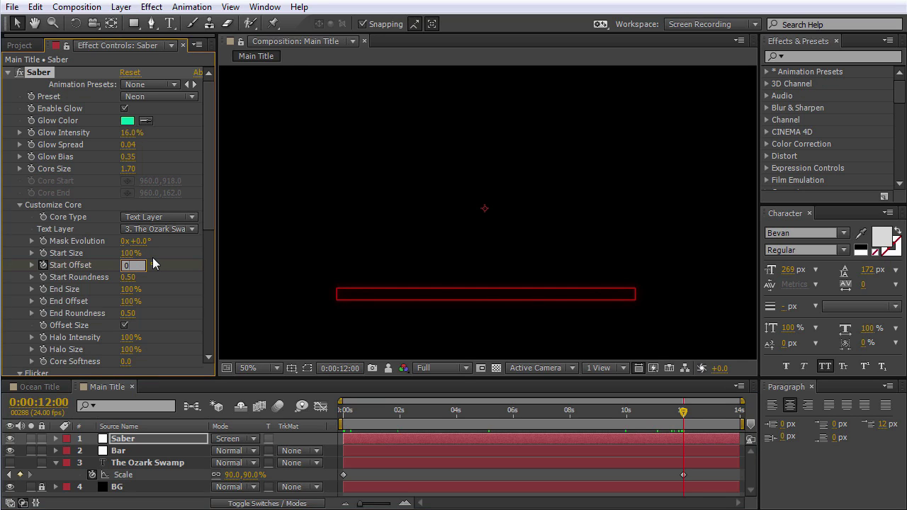
pyautogui.press('Return')
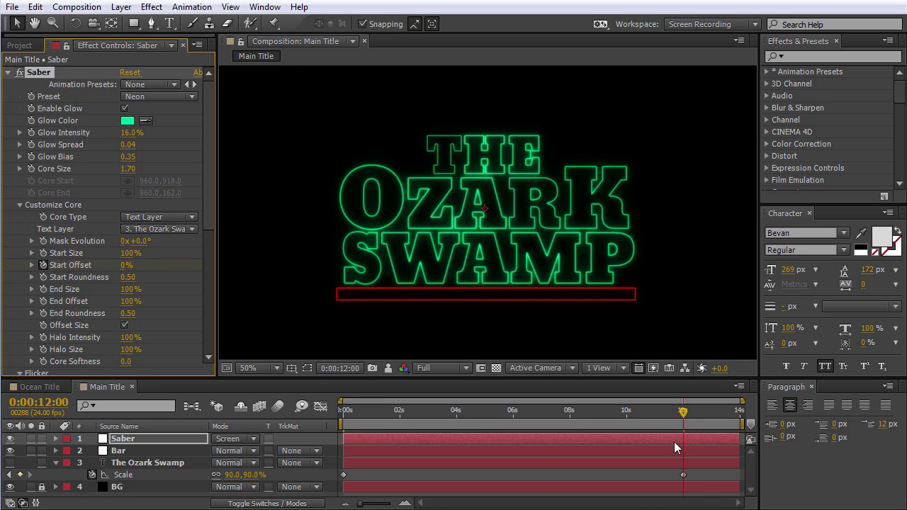
# Step: Change the Saber layer's label color to Yellow and reveal its keyframed properties in the timeline
pyautogui.click(138, 437)
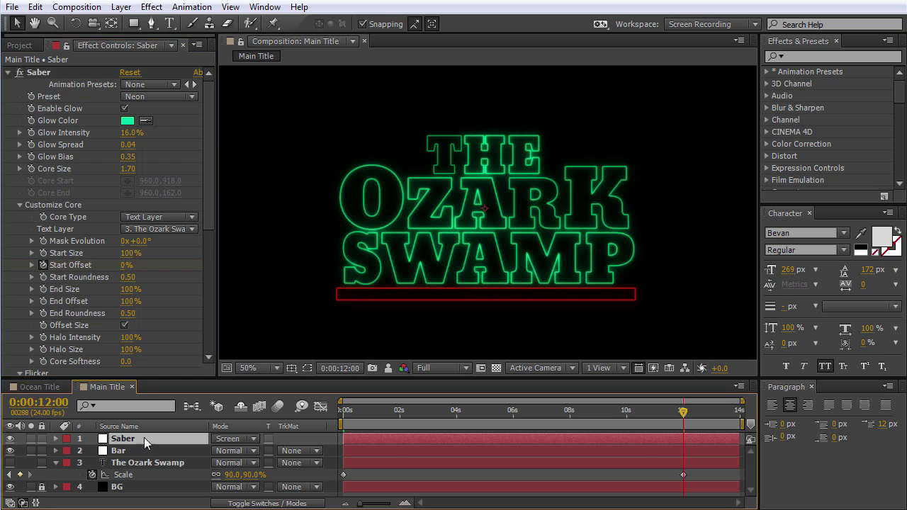
pyautogui.click(67, 439)
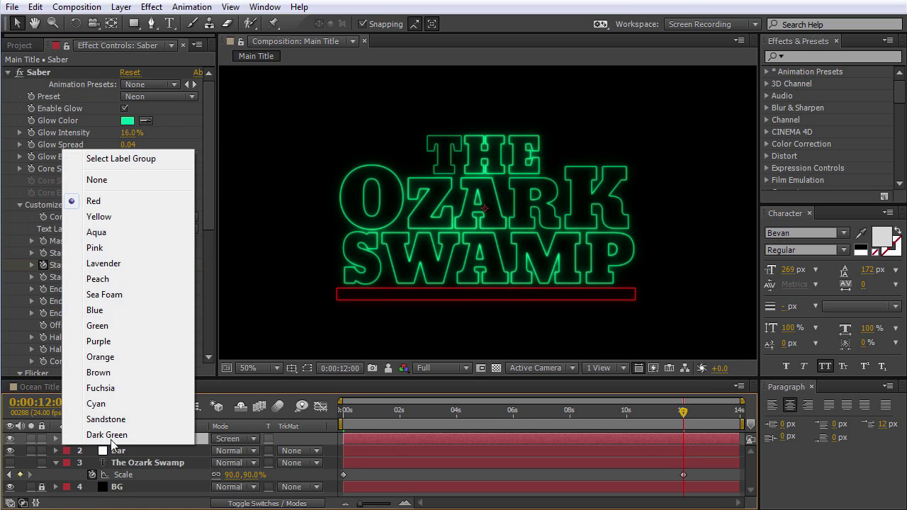
pyautogui.click(99, 216)
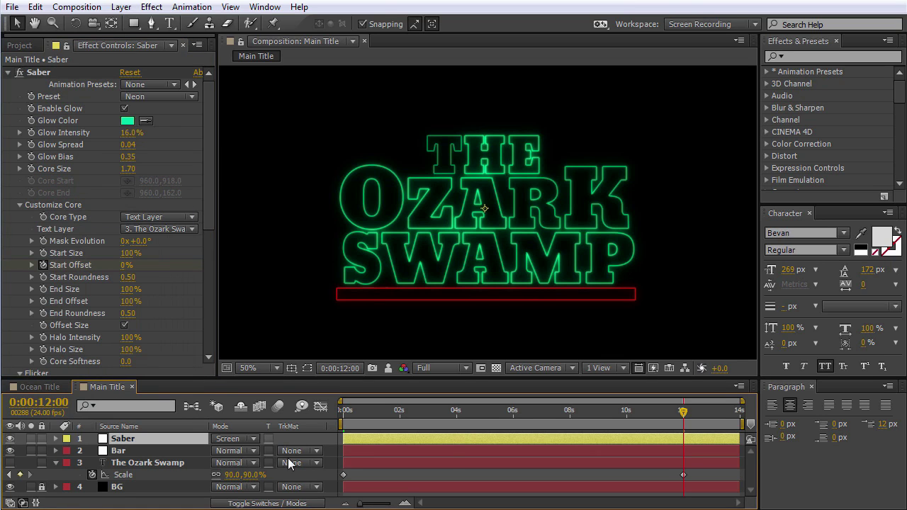
pyautogui.press('u')
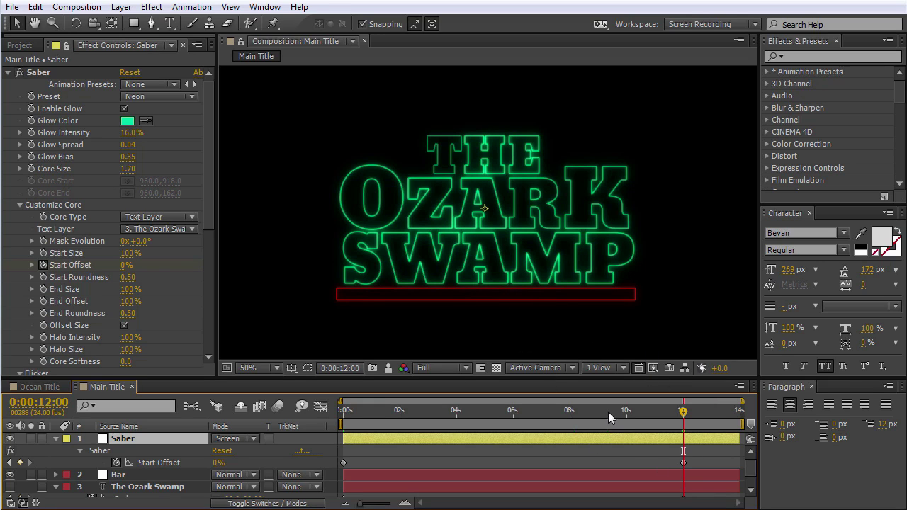
# Step: Check the outline reveal and add a 50% Flicker Intensity keyframe to the Saber effect at 0:00:09:22
pyautogui.moveTo(616, 413); pyautogui.dragTo(574, 415)
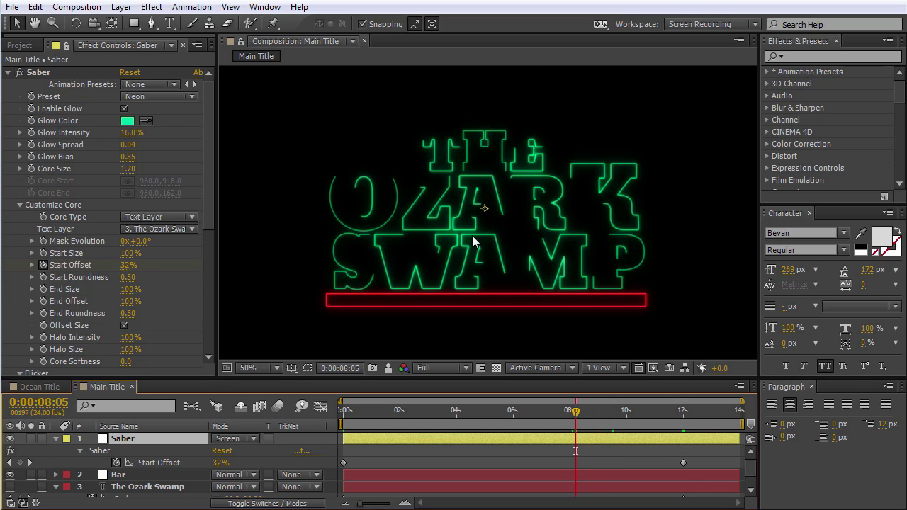
pyautogui.moveTo(575, 414); pyautogui.dragTo(624, 420)
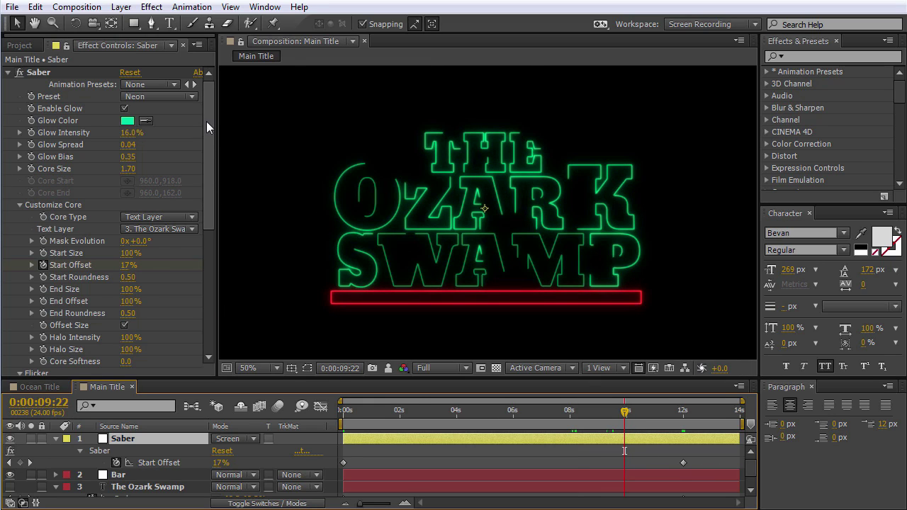
pyautogui.moveTo(206, 121); pyautogui.dragTo(219, 227)
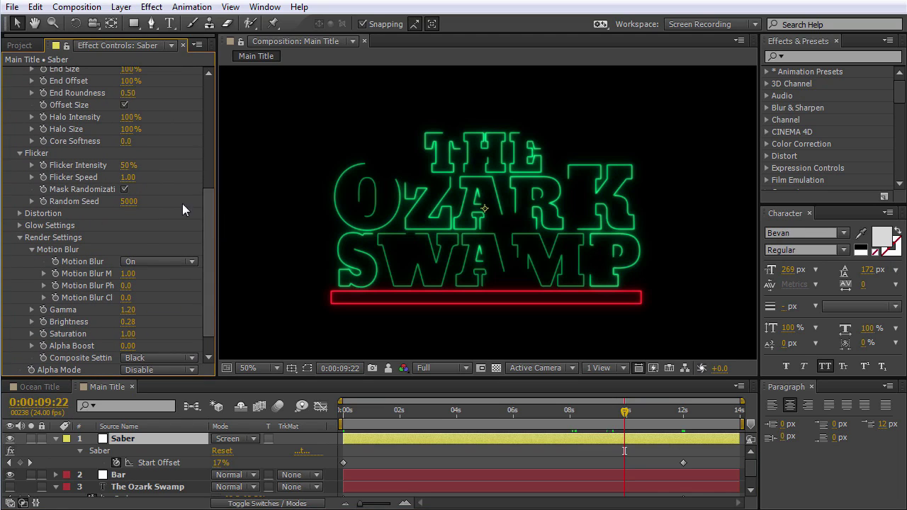
pyautogui.click(43, 165)
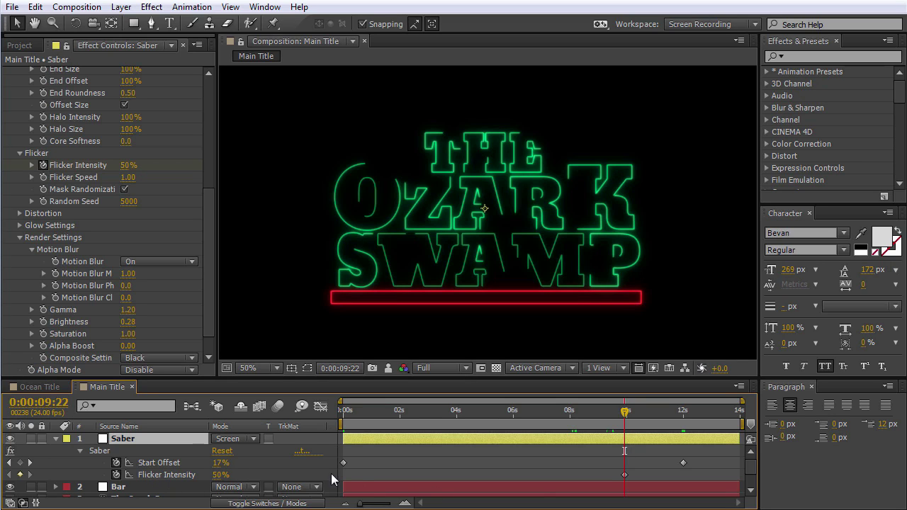
# Step: Set the Saber effect's Flicker Intensity to 35% at 0:00:12:00
pyautogui.moveTo(626, 419); pyautogui.dragTo(682, 422)
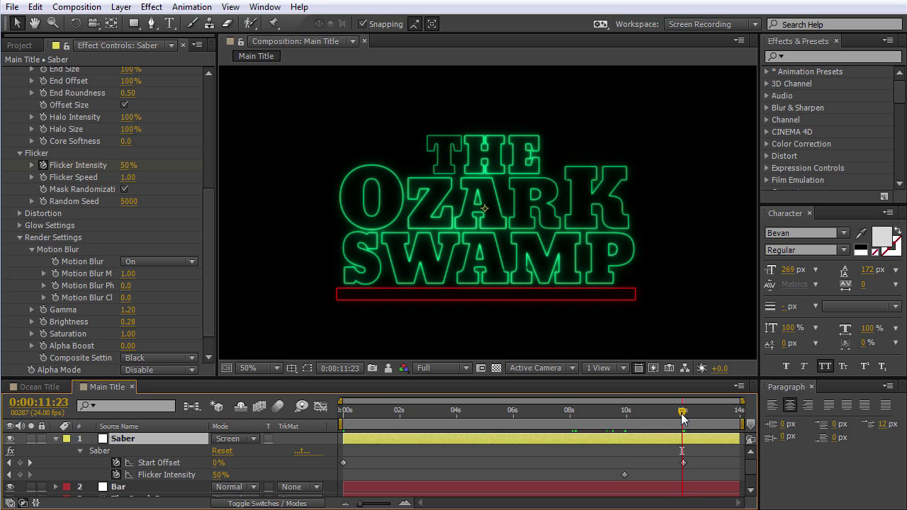
pyautogui.click(683, 418)
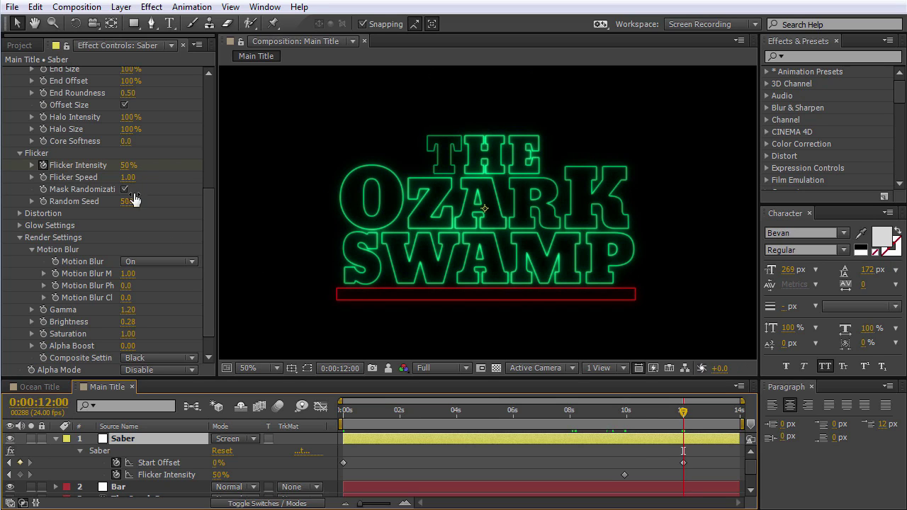
pyautogui.click(127, 168)
pyautogui.write('35')
pyautogui.press('Return')
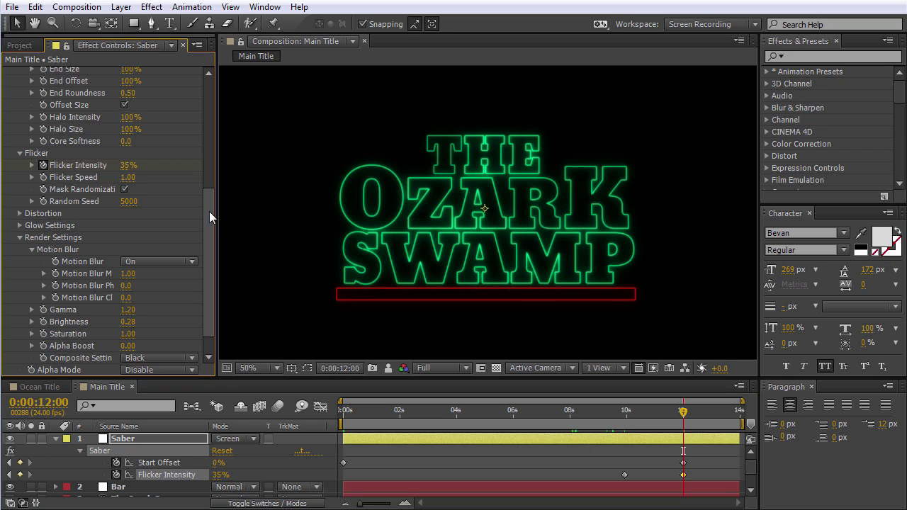
# Step: Start keyframing the Saber effect's Glow Bias on the Saber layer at 0:00:00:00
pyautogui.moveTo(210, 211); pyautogui.dragTo(228, 88)
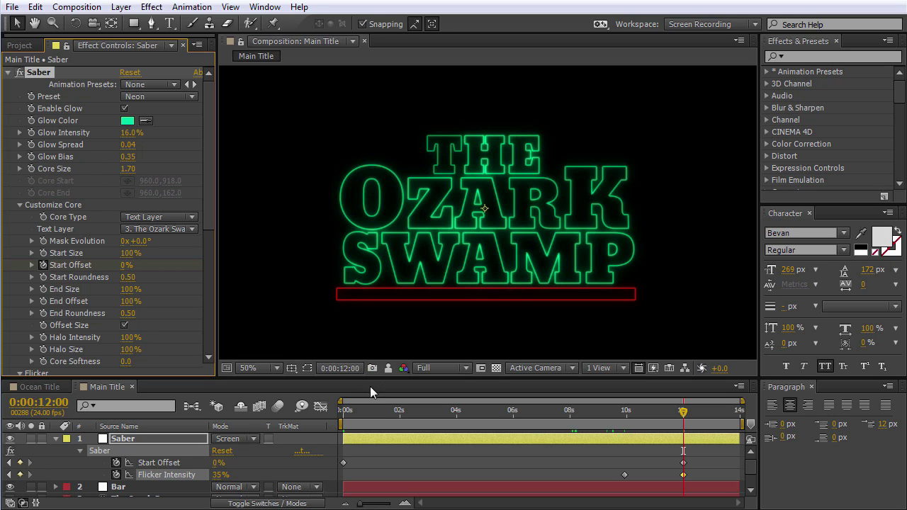
pyautogui.moveTo(345, 416); pyautogui.dragTo(335, 418)
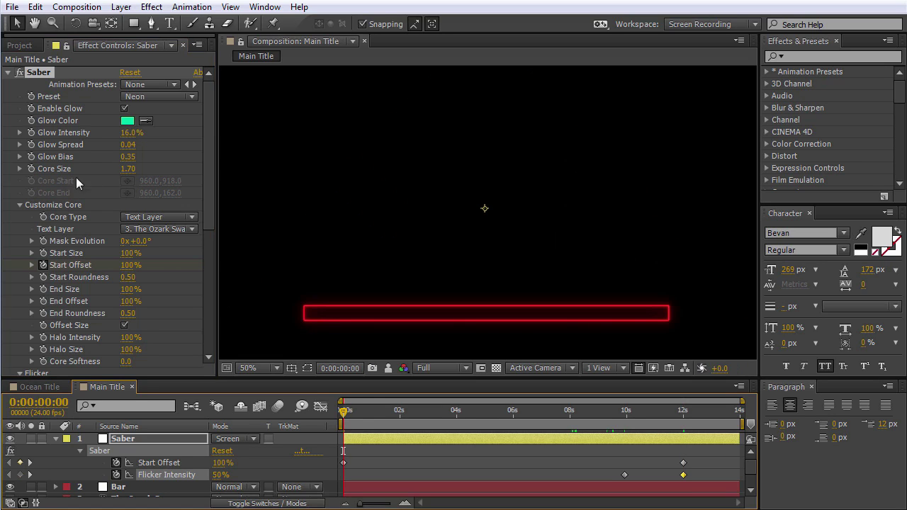
pyautogui.click(35, 158)
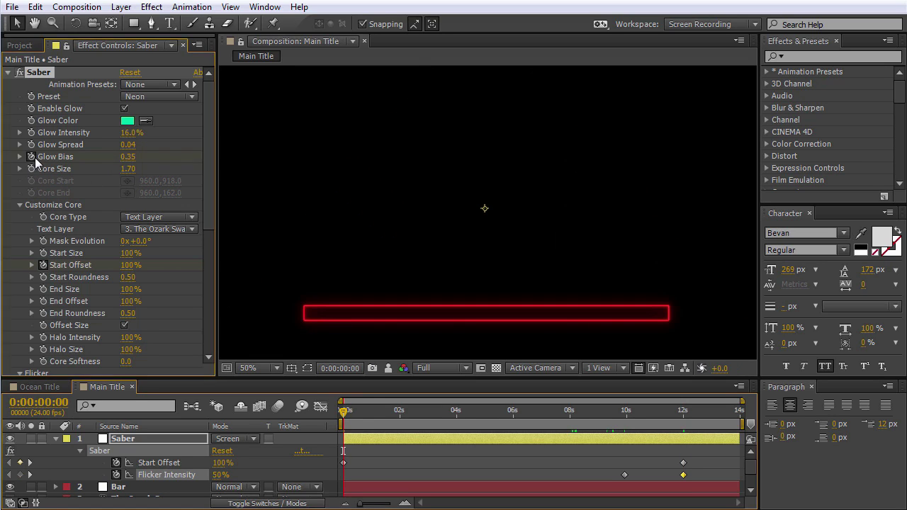
# Step: Set the Saber effect's Glow Bias to 0.55 at 0:00:12:00
pyautogui.click(684, 414)
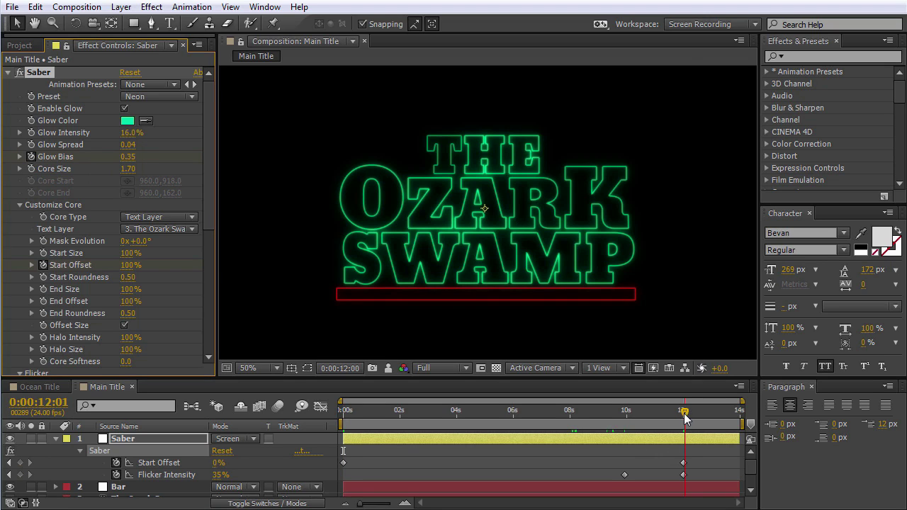
pyautogui.moveTo(686, 418); pyautogui.dragTo(682, 418)
pyautogui.click(132, 157)
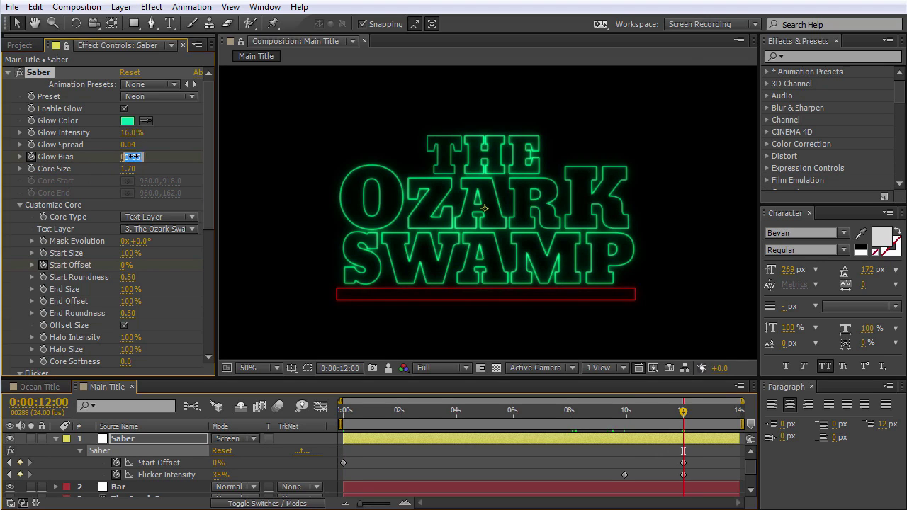
pyautogui.write('.5')
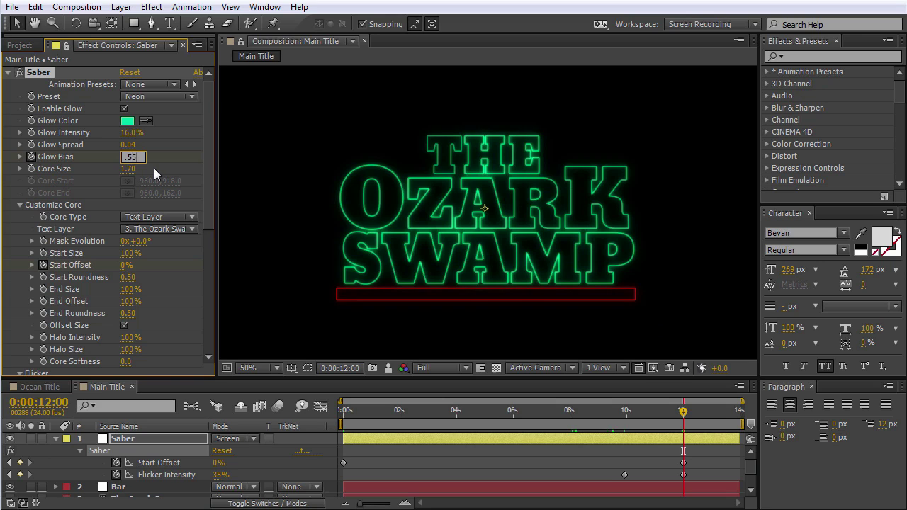
pyautogui.write('5')
pyautogui.press('Return')
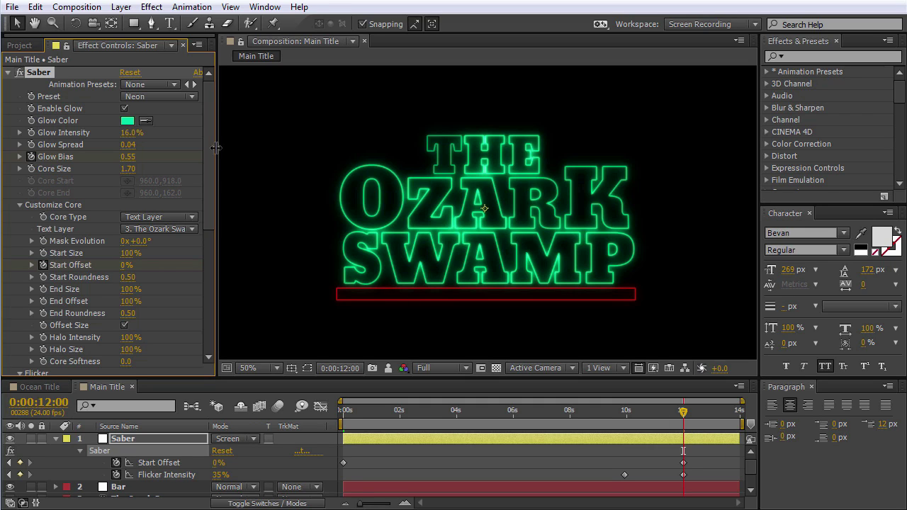
# Step: Add a Saturation keyframe to the Saber effect's Render Settings at 0:00:11:23
pyautogui.scroll(-1, 209, 166)
pyautogui.moveTo(209, 160); pyautogui.dragTo(200, 279)
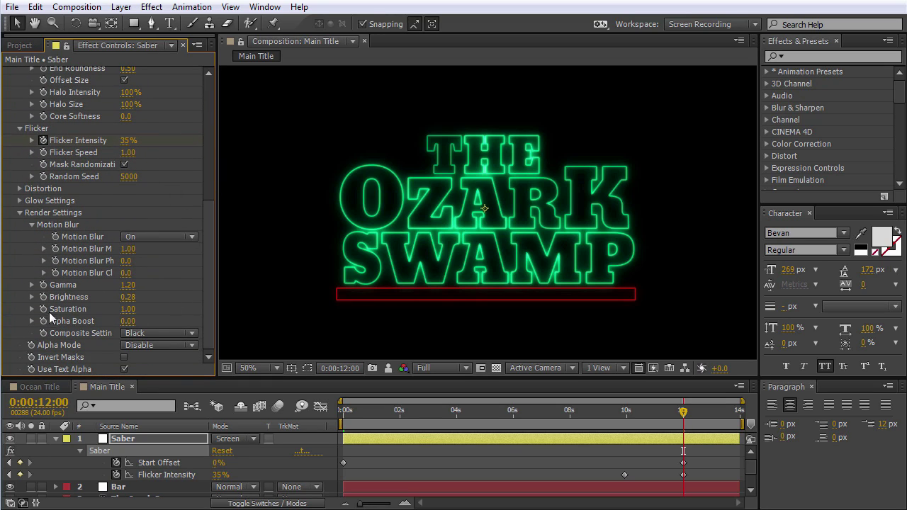
pyautogui.click(685, 411)
pyautogui.moveTo(685, 413); pyautogui.dragTo(683, 415)
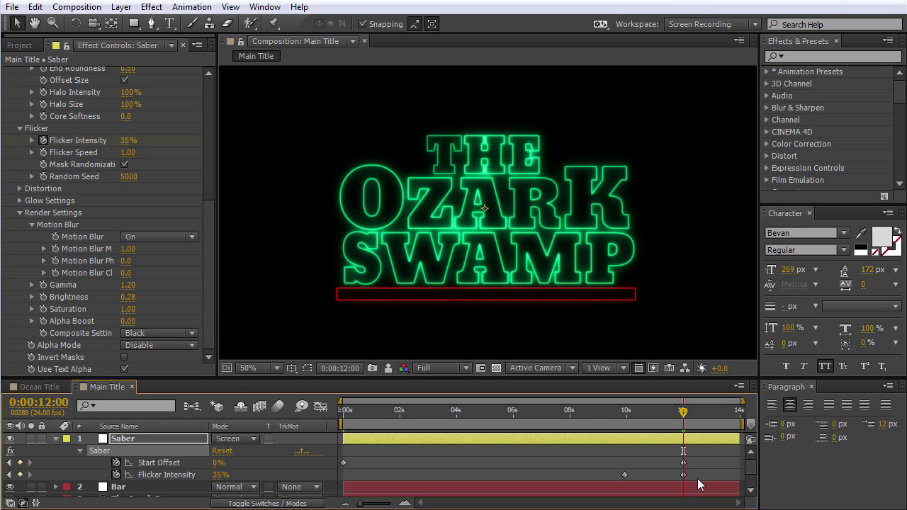
pyautogui.press('pageup')
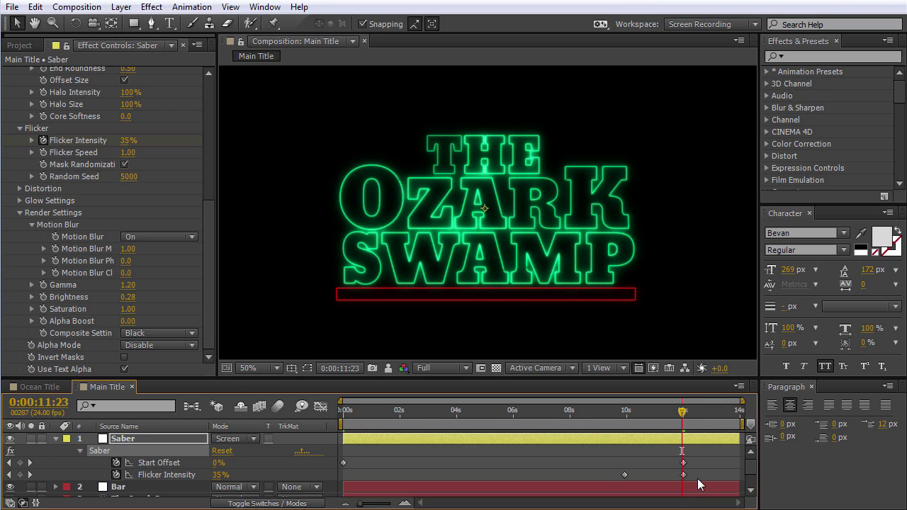
pyautogui.click(44, 309)
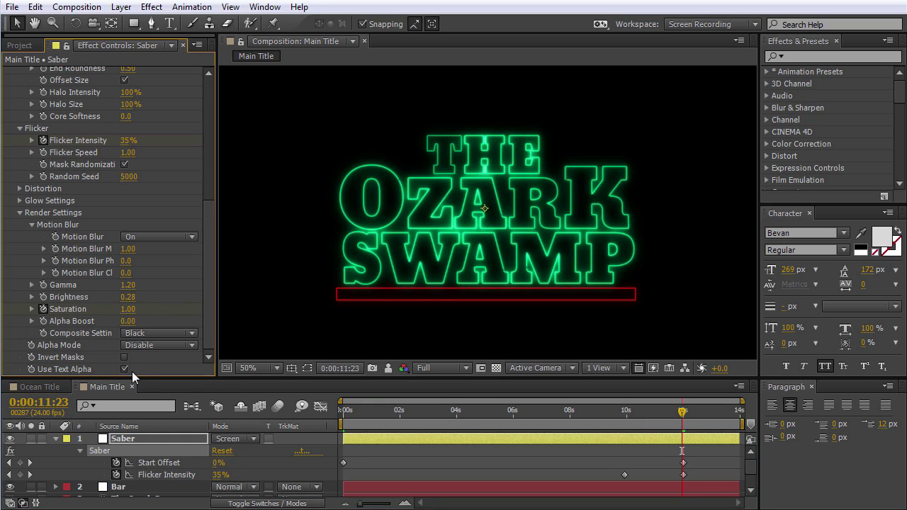
# Step: Set the Saber effect's Saturation to 1.5 at 0:00:12:00 and check the glow change around that frame
pyautogui.press('pagedown')
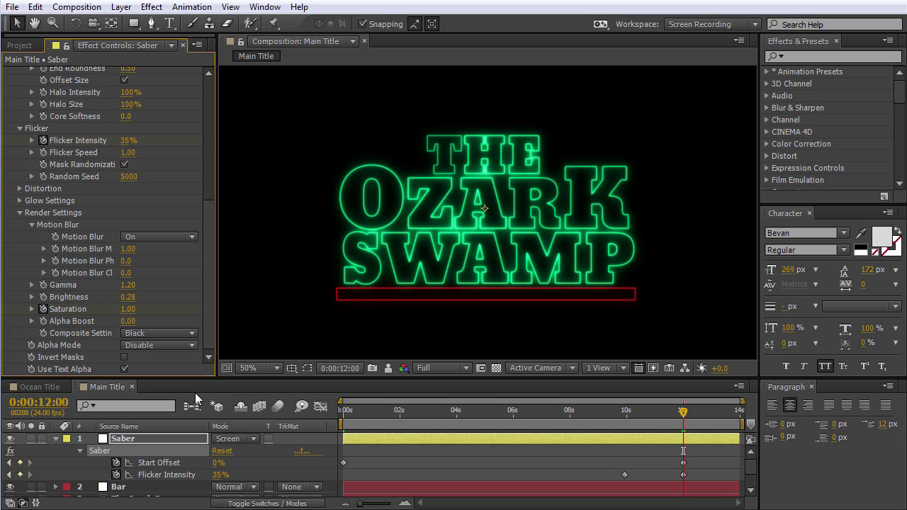
pyautogui.click(129, 310)
pyautogui.write('1.5')
pyautogui.press('Return')
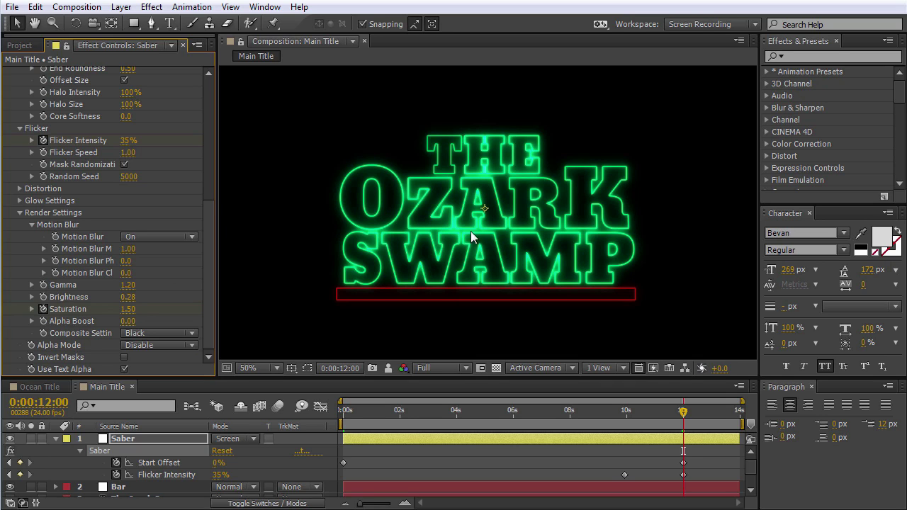
pyautogui.moveTo(682, 413); pyautogui.dragTo(697, 417)
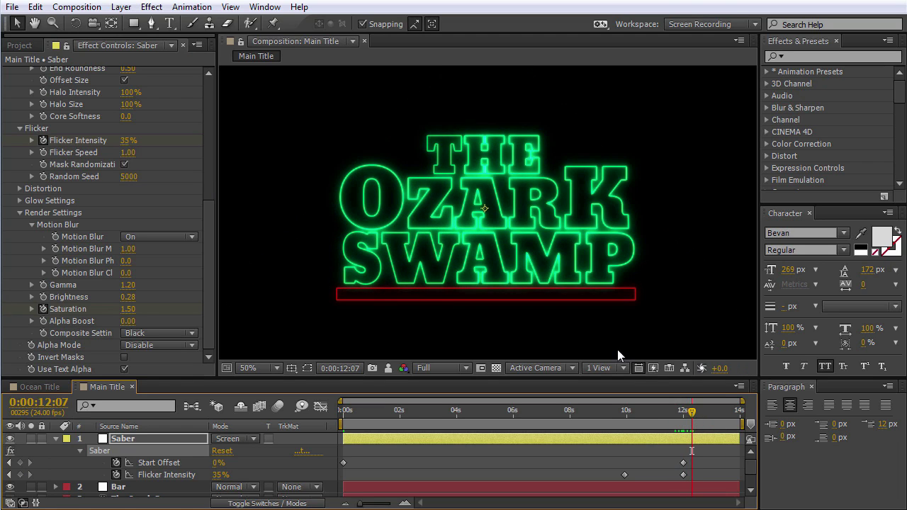
pyautogui.moveTo(210, 220); pyautogui.dragTo(222, 96)
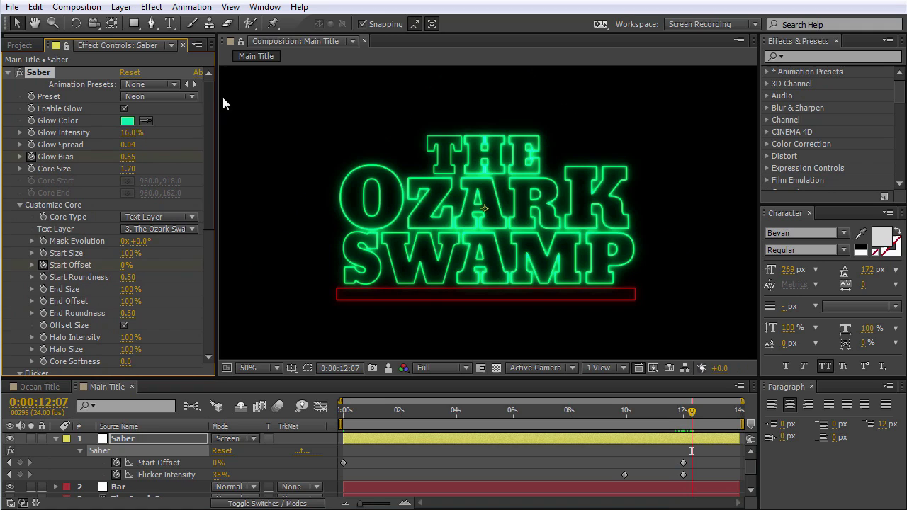
pyautogui.click(684, 411)
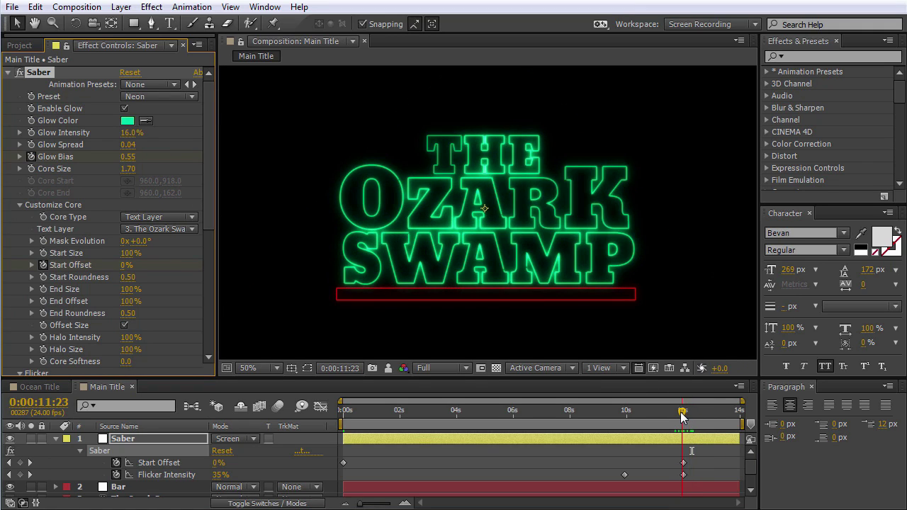
pyautogui.click(682, 412)
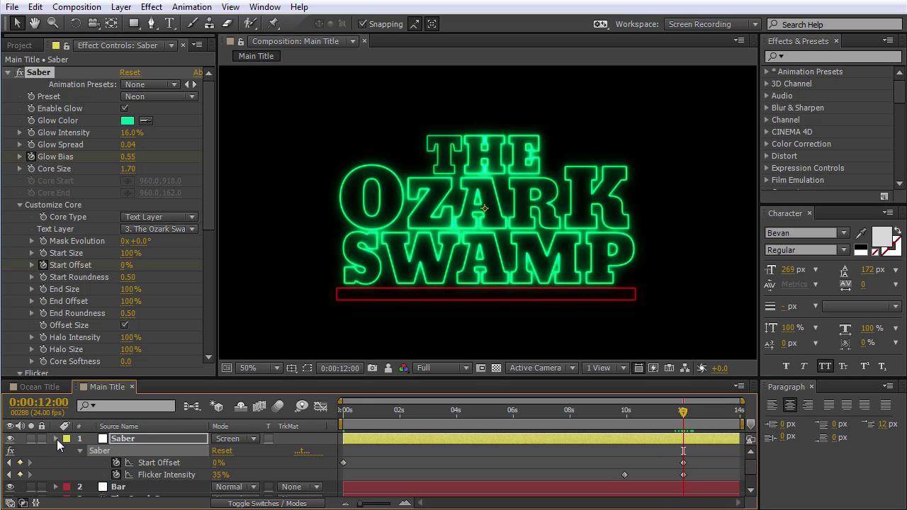
# Step: Collapse the Saber layer, reveal the Bar layer's Mask Path, and show mask outlines in the composition view
pyautogui.click(56, 439)
pyautogui.click(118, 453)
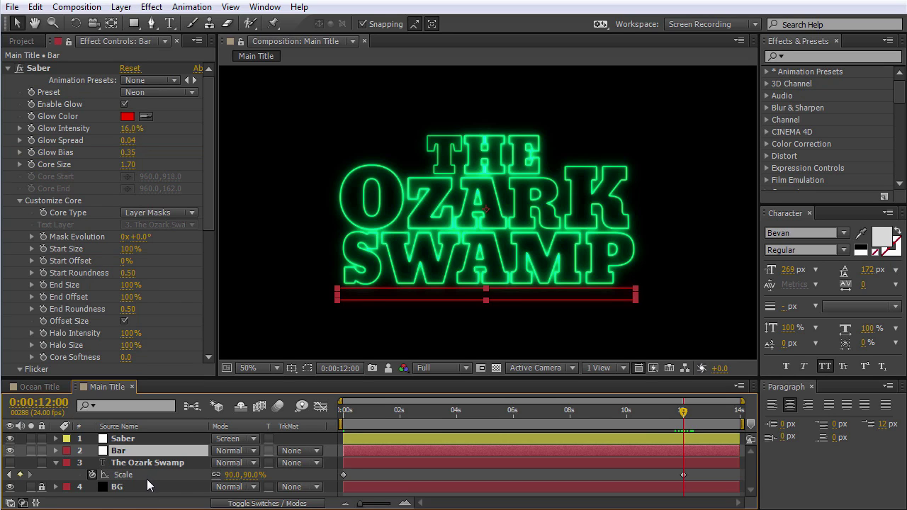
pyautogui.press('m')
pyautogui.moveTo(371, 329); pyautogui.dragTo(368, 316)
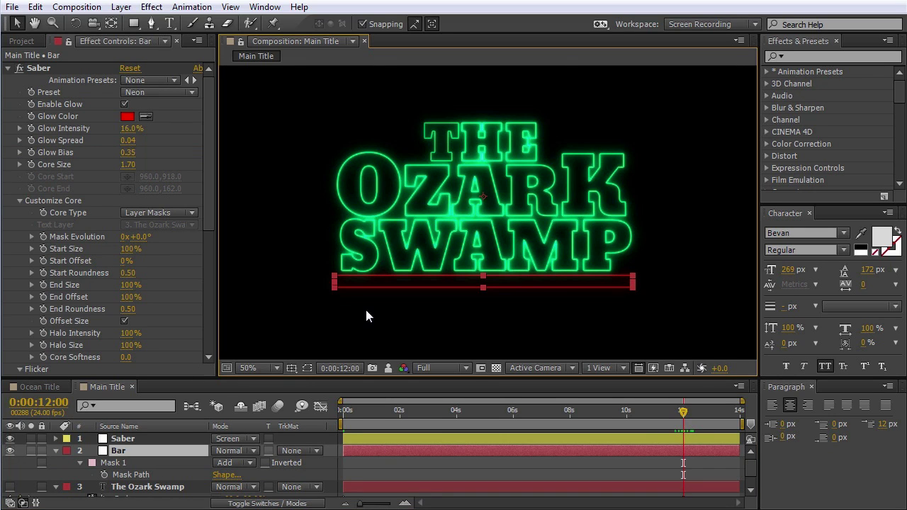
pyautogui.click(309, 368)
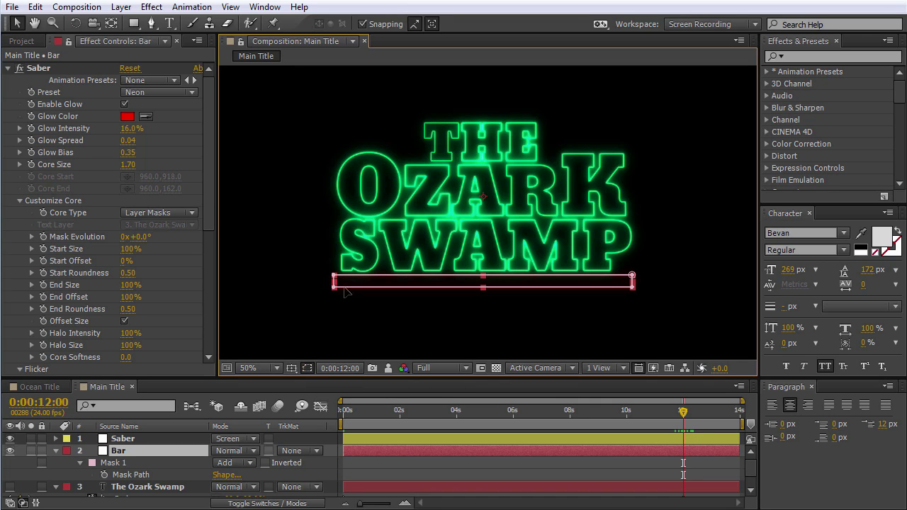
# Step: Solo the Bar layer and add a Mask Path keyframe at 0:00:12:00
pyautogui.click(30, 452)
pyautogui.press('.')
pyautogui.moveTo(504, 306); pyautogui.dragTo(514, 214)
pyautogui.press(',')
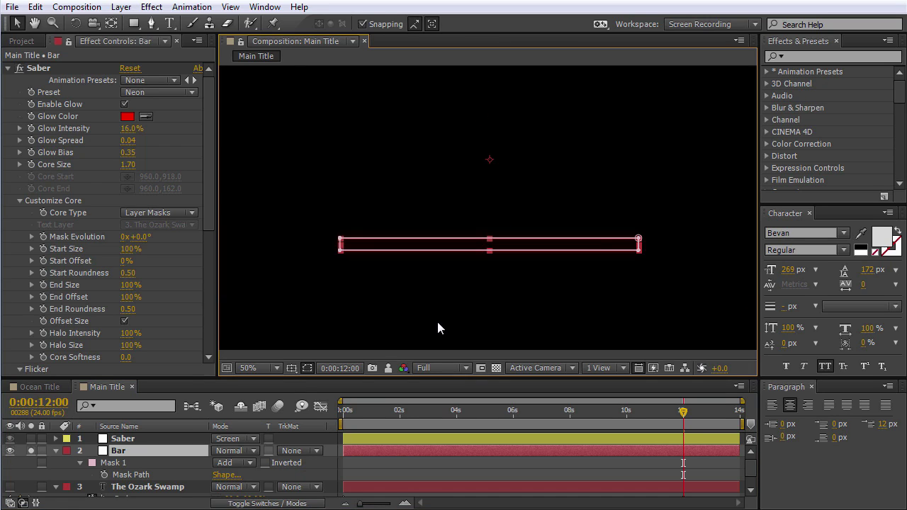
pyautogui.click(104, 475)
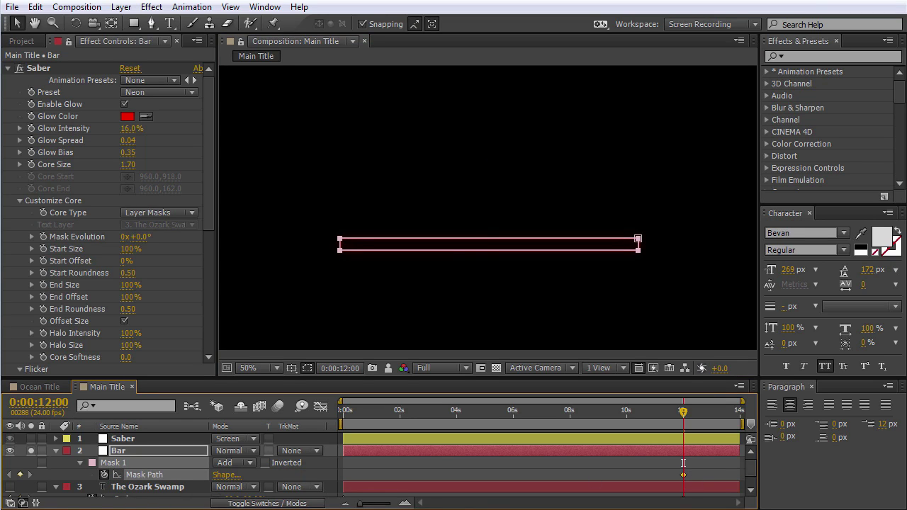
# Step: Add a second Mask Path keyframe to the Bar layer at 0:00:12:12
pyautogui.moveTo(358, 506); pyautogui.dragTo(380, 505)
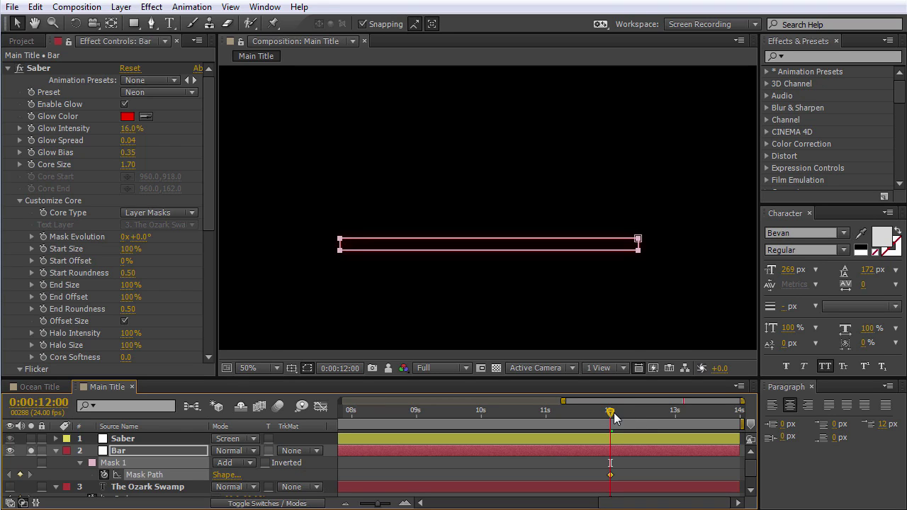
pyautogui.moveTo(611, 418); pyautogui.dragTo(642, 428)
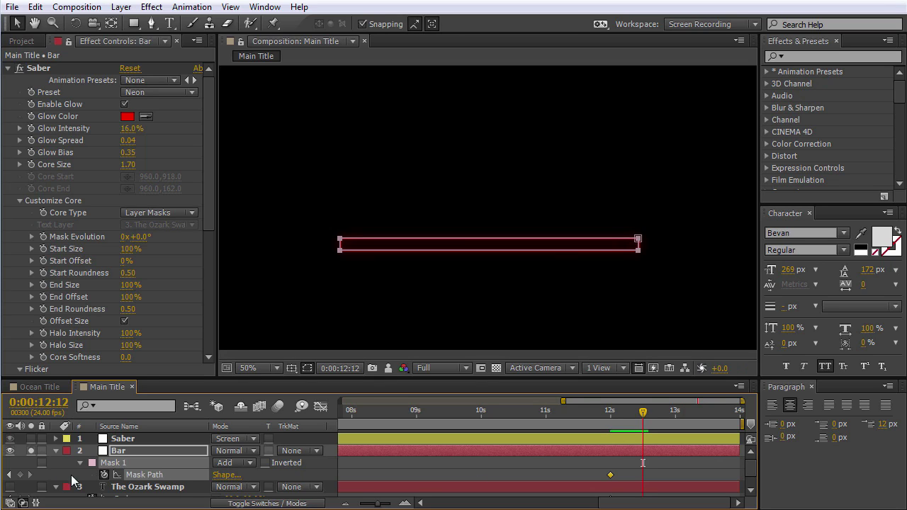
pyautogui.click(19, 474)
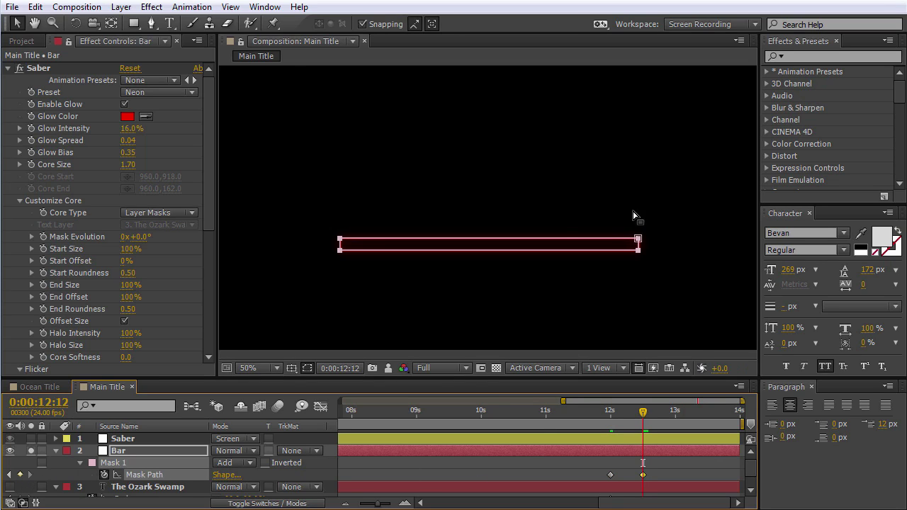
# Step: With the title-safe guides shown, squeeze the bar's mask horizontally into a thin sliver at its centre at 0:00:12:00
pyautogui.moveTo(644, 416); pyautogui.dragTo(612, 422)
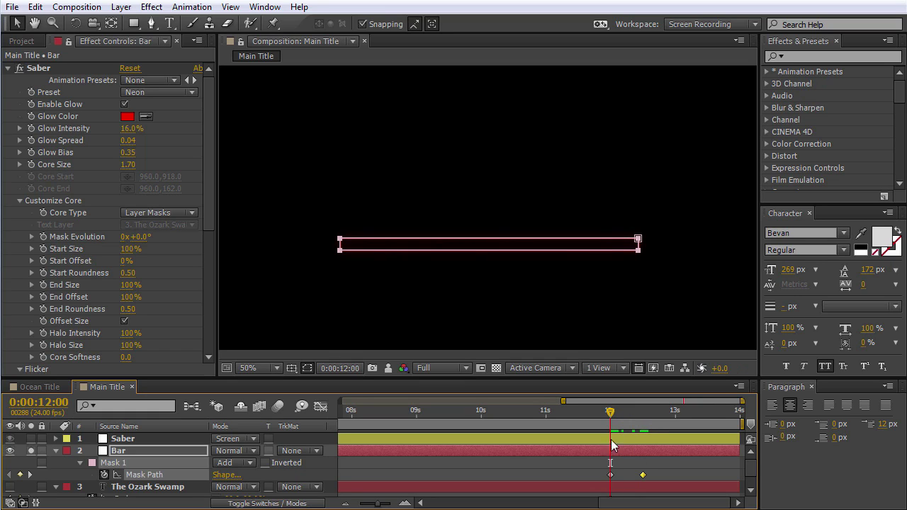
pyautogui.click(610, 475)
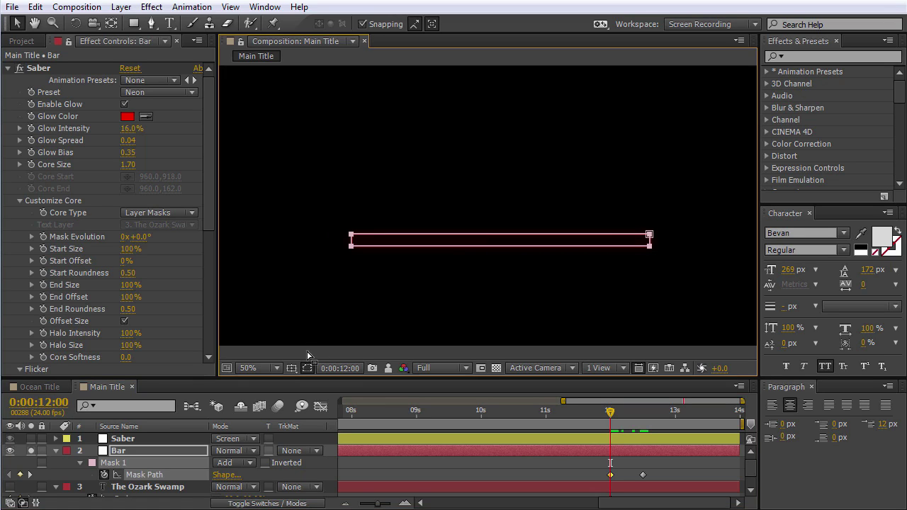
pyautogui.click(292, 368)
pyautogui.click(323, 384)
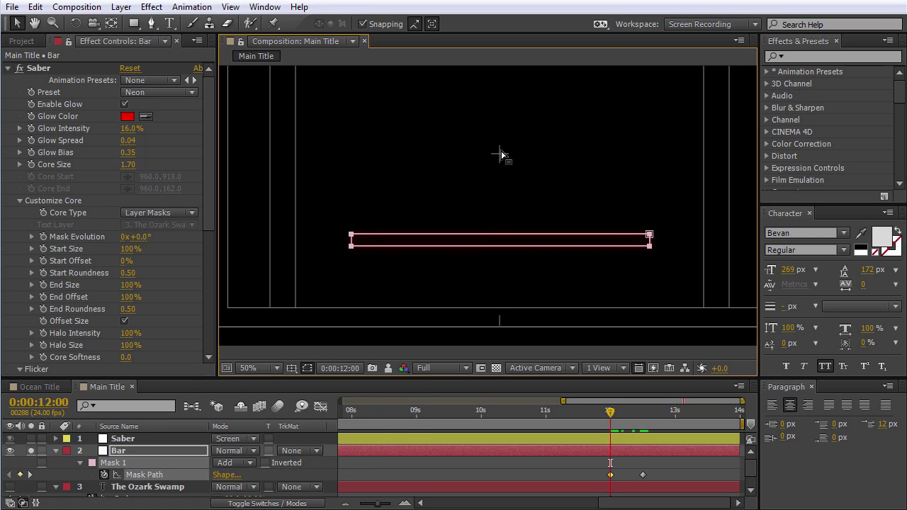
pyautogui.doubleClick(649, 245)
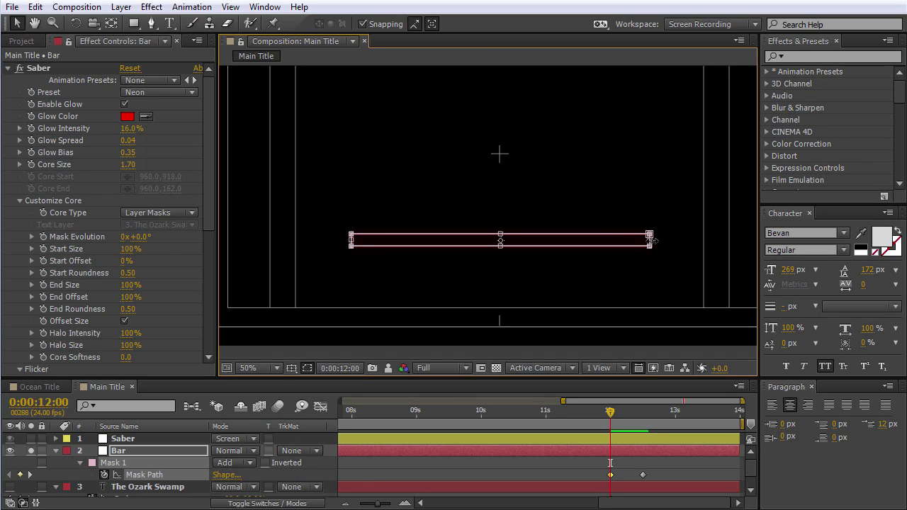
pyautogui.moveTo(652, 242); pyautogui.dragTo(501, 242)
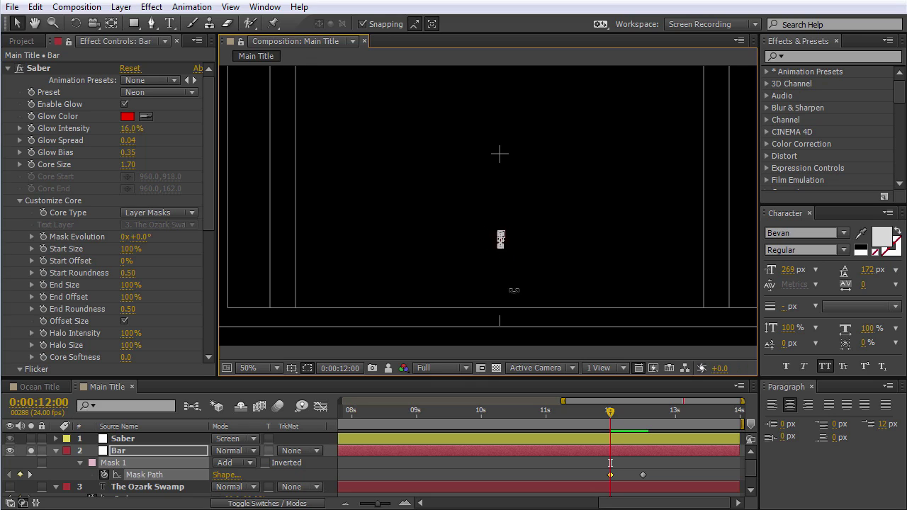
pyautogui.click(611, 469)
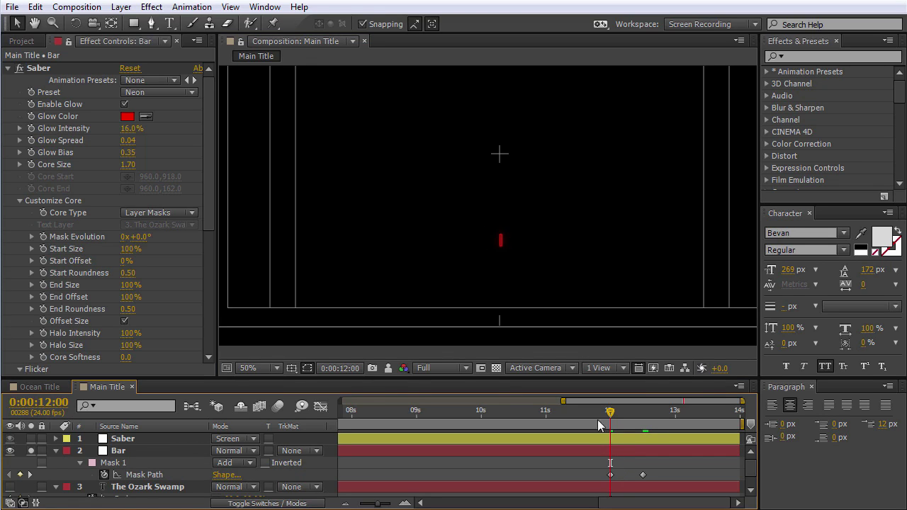
# Step: Trim the start of the Bar layer to 0:00:12:00
pyautogui.click(614, 454)
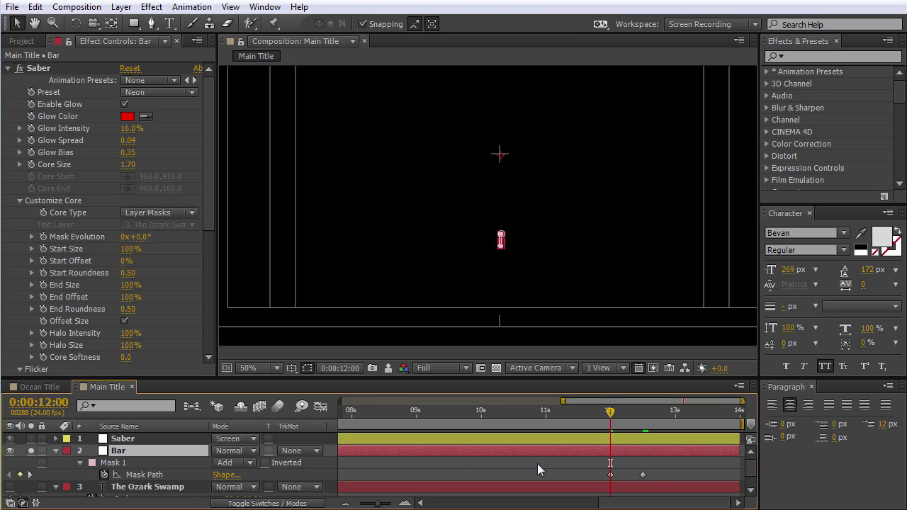
pyautogui.moveTo(380, 505); pyautogui.dragTo(358, 505)
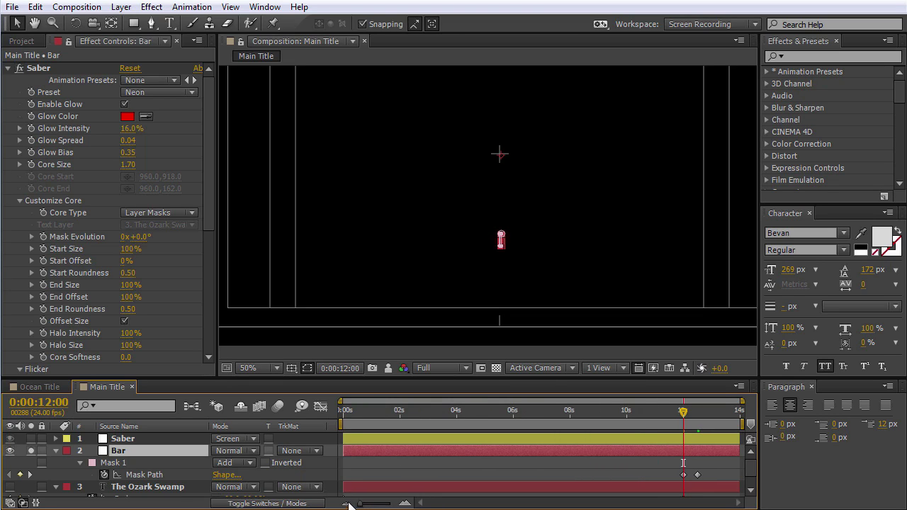
pyautogui.moveTo(349, 450); pyautogui.dragTo(683, 451)
# Step: Check the bar's expansion through 0:00:12:22 and hide the mask outlines in the composition view
pyautogui.moveTo(679, 418); pyautogui.dragTo(707, 421)
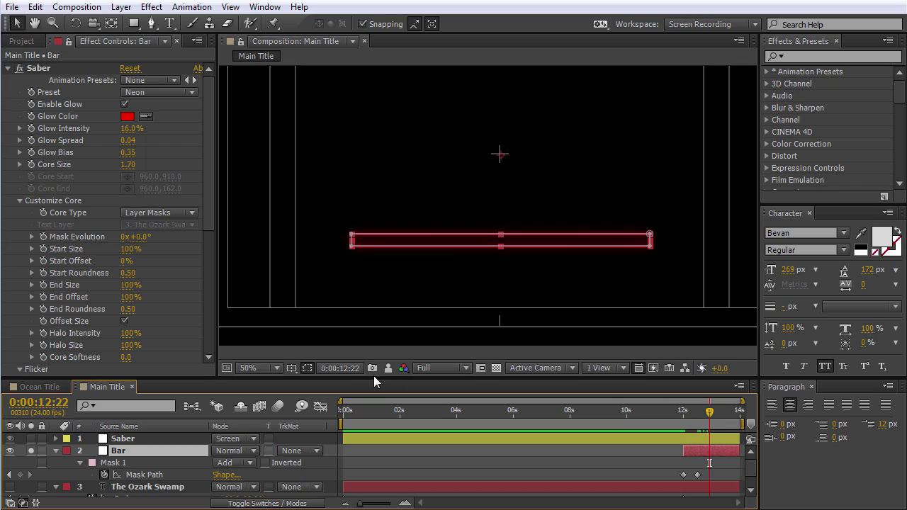
pyautogui.click(311, 371)
pyautogui.scroll(-2, 565, 308)
pyautogui.scroll(2, 566, 308)
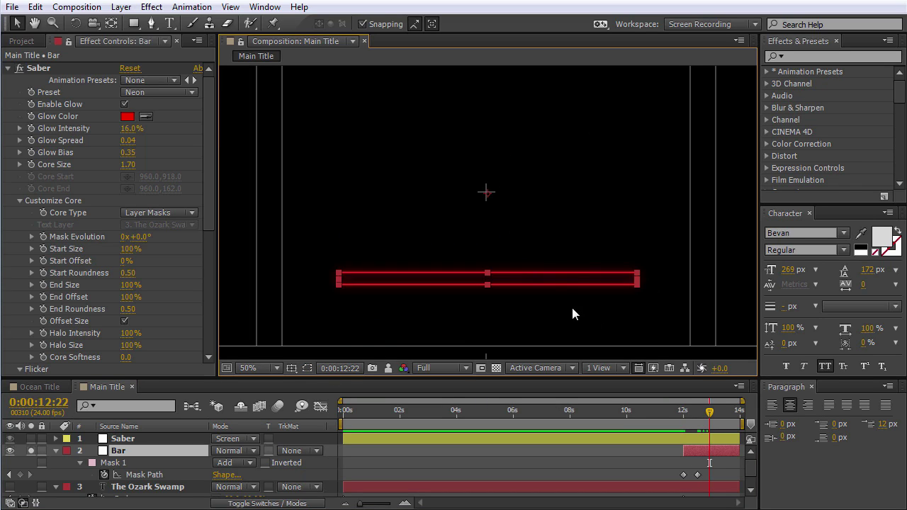
# Step: Apply Easy Ease to the bar's last Mask Path keyframe and preview the title with the Bar layer unsoloed
pyautogui.click(698, 475)
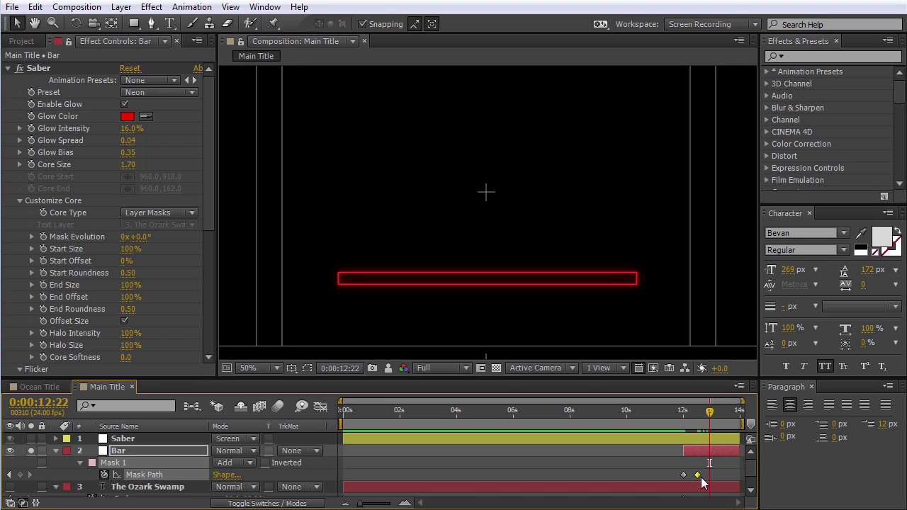
pyautogui.press('F9')
pyautogui.click(32, 451)
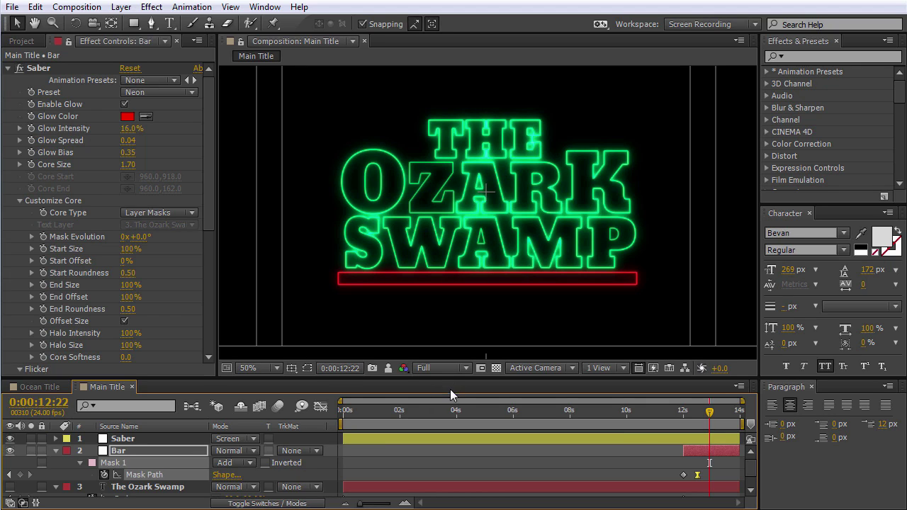
pyautogui.press('KP_0')
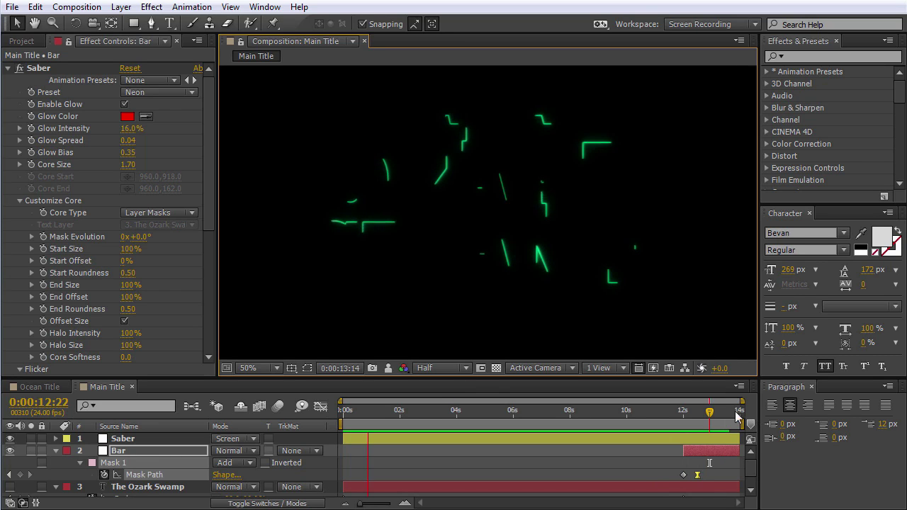
pyautogui.moveTo(709, 411)
pyautogui.mouseDown()
pyautogui.moveTo(679, 416)
pyautogui.moveTo(705, 416)
pyautogui.mouseUp()
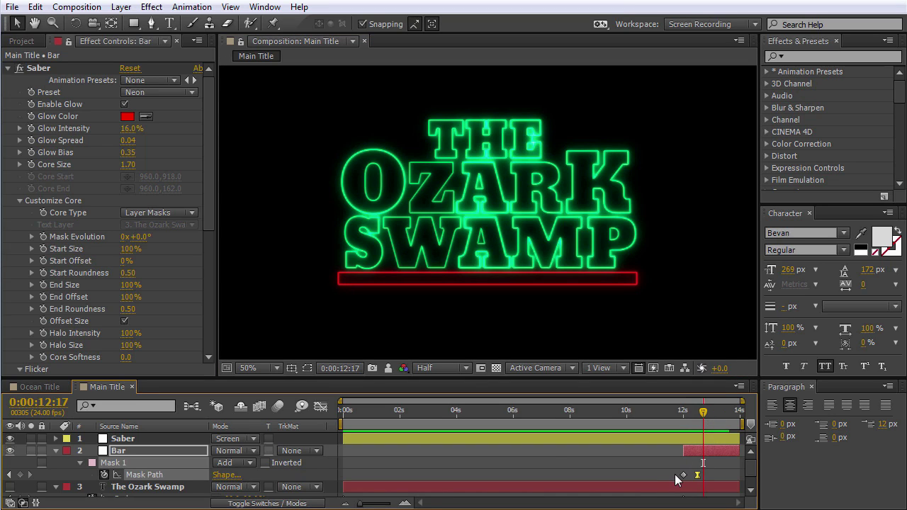
# Step: Reveal the Saber layer's keyframed properties and set Glow Bias to 0.45 at 0:00:12:00
pyautogui.click(131, 439)
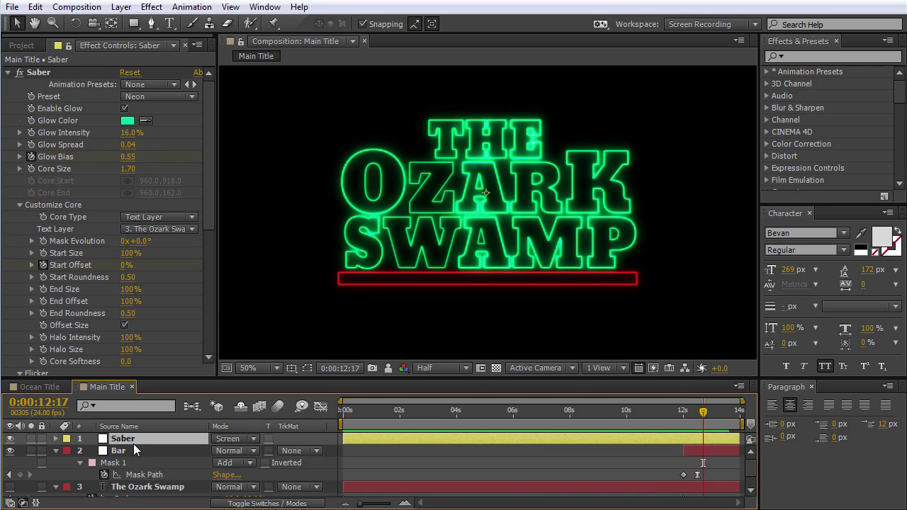
pyautogui.press('u')
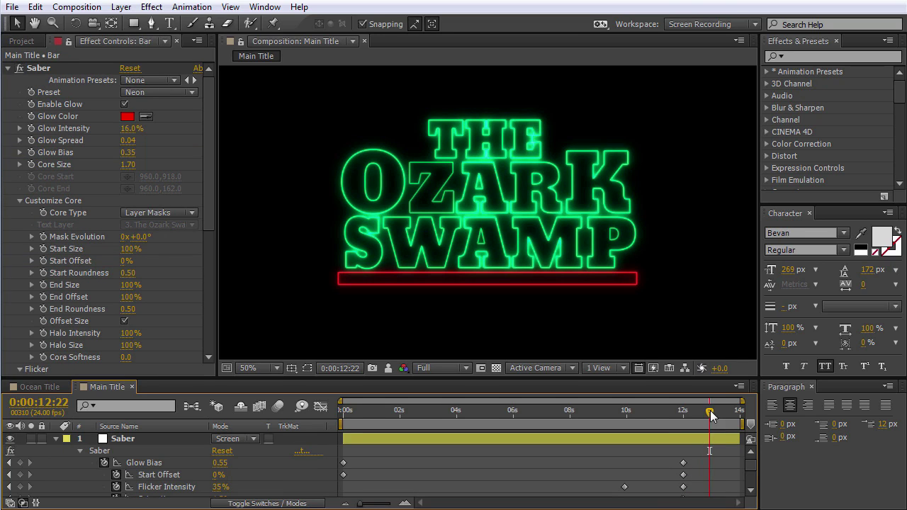
pyautogui.moveTo(714, 415); pyautogui.dragTo(684, 420)
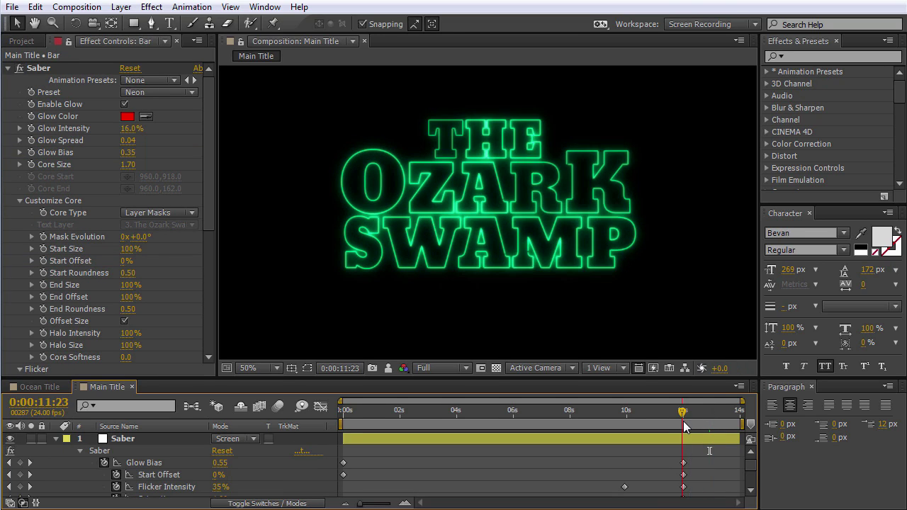
pyautogui.click(223, 464)
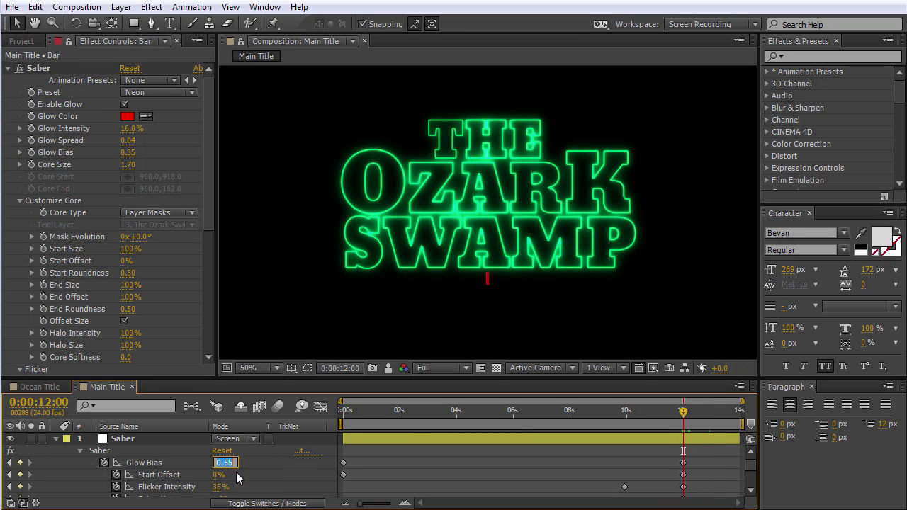
pyautogui.write('.45')
pyautogui.press('Return')
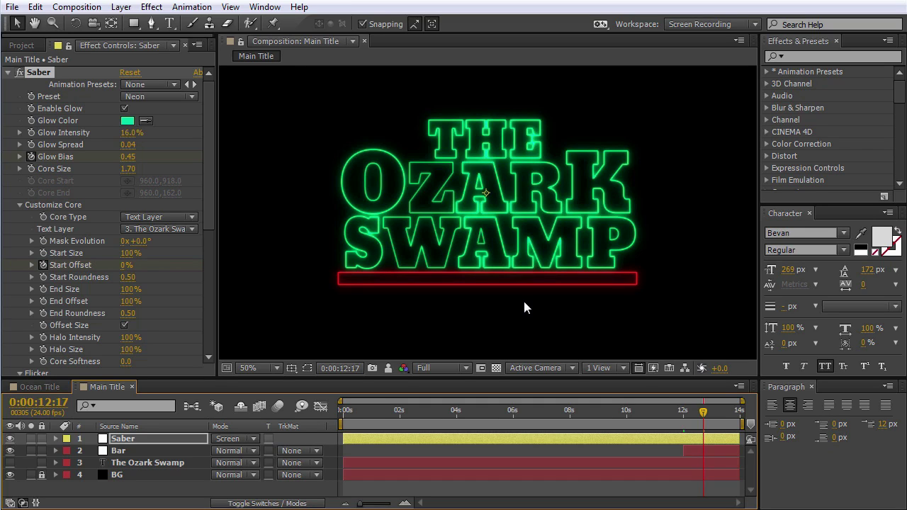
# Step: Add the expression wiggle(2,2) to the Position of The Ozark Swamp text layer and scrub through the motion
pyautogui.click(153, 464)
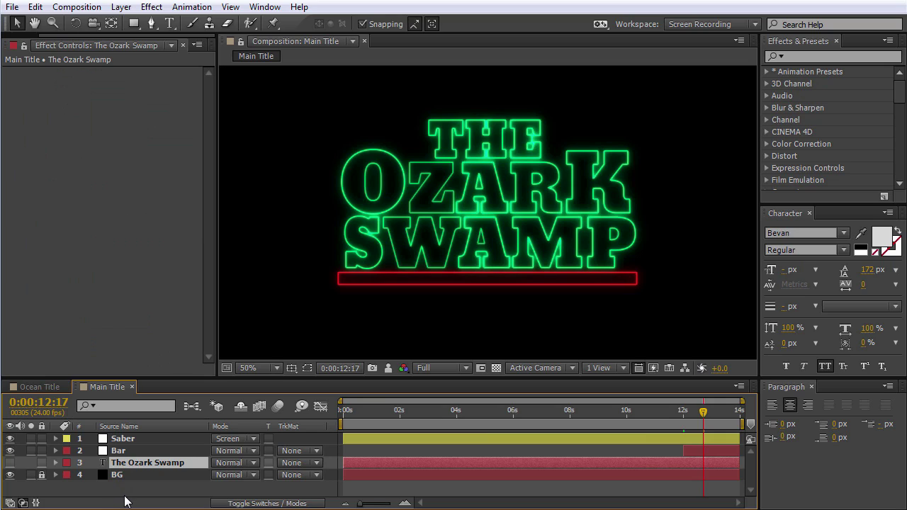
pyautogui.press('p')
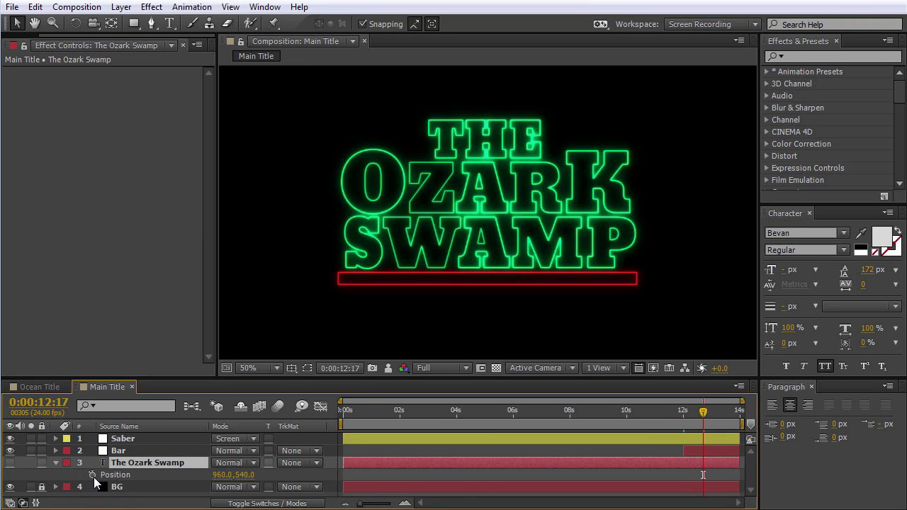
pyautogui.keyDown('alt'); pyautogui.click(93, 475); pyautogui.keyUp('alt')
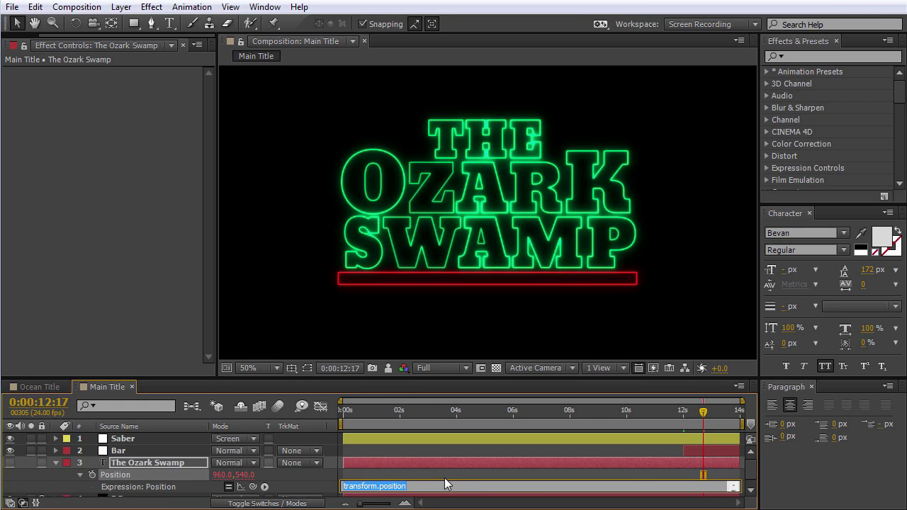
pyautogui.write('wiggle')
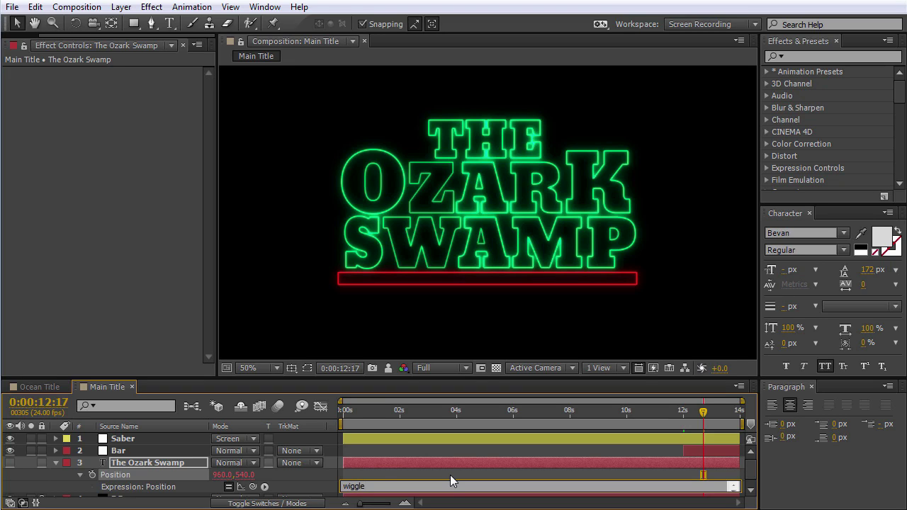
pyautogui.write('(2,2)')
pyautogui.click(409, 419)
pyautogui.moveTo(409, 413); pyautogui.dragTo(679, 423)
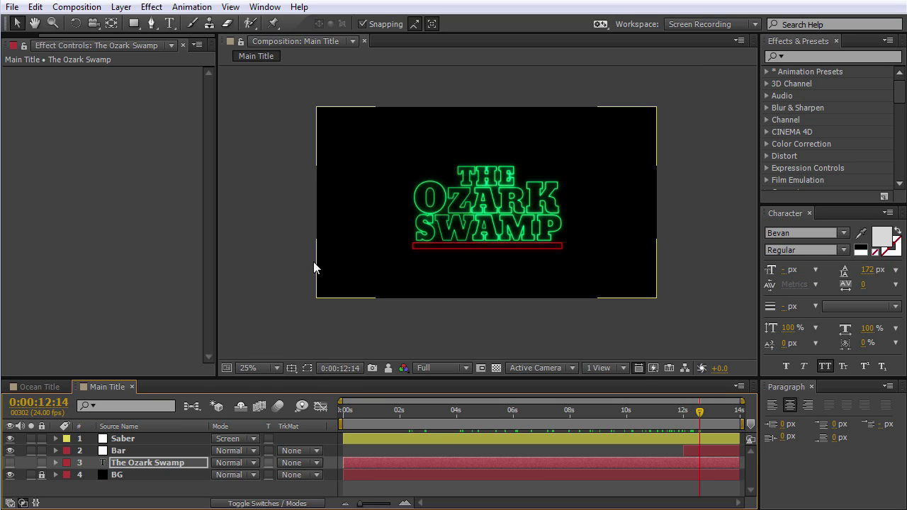
# Step: Create an adjustment layer at the top of the layer stack and name it OC
pyautogui.rightClick(280, 232)
pyautogui.moveTo(318, 241)
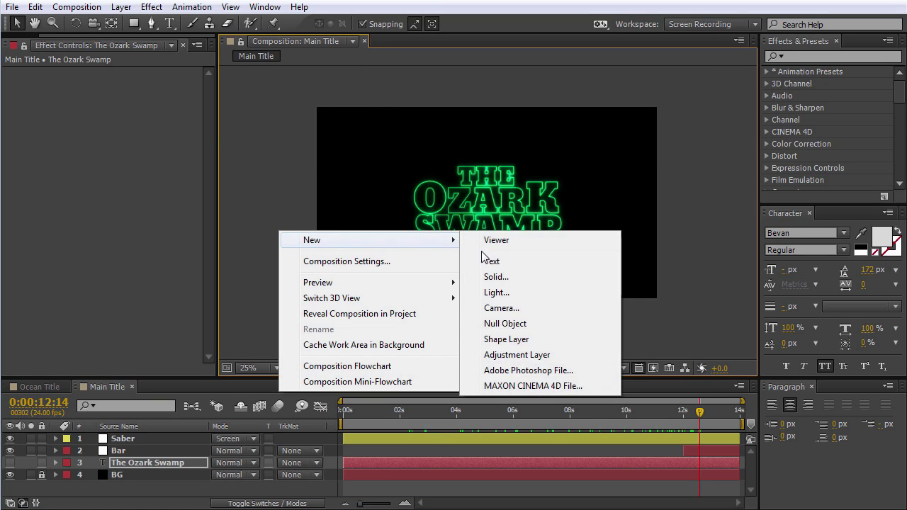
pyautogui.click(530, 357)
pyautogui.moveTo(140, 464); pyautogui.dragTo(142, 440)
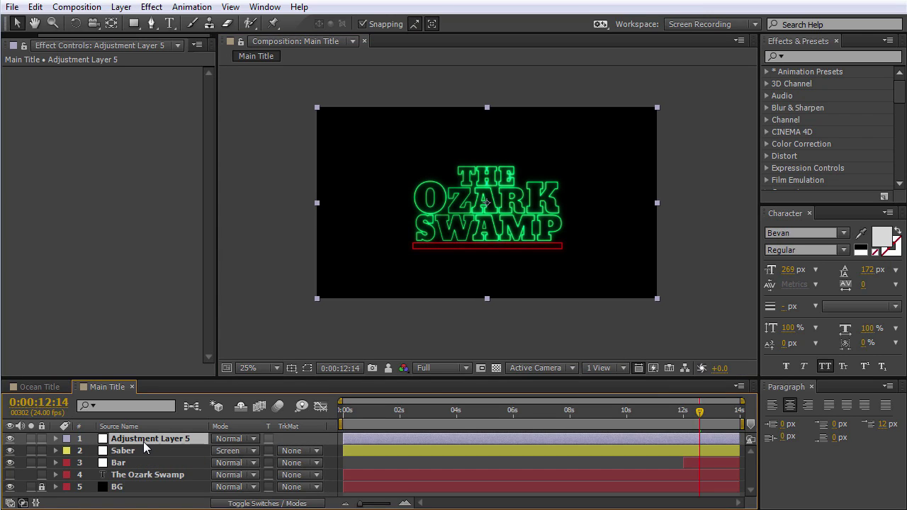
pyautogui.press('Return')
pyautogui.press('BackSpace')
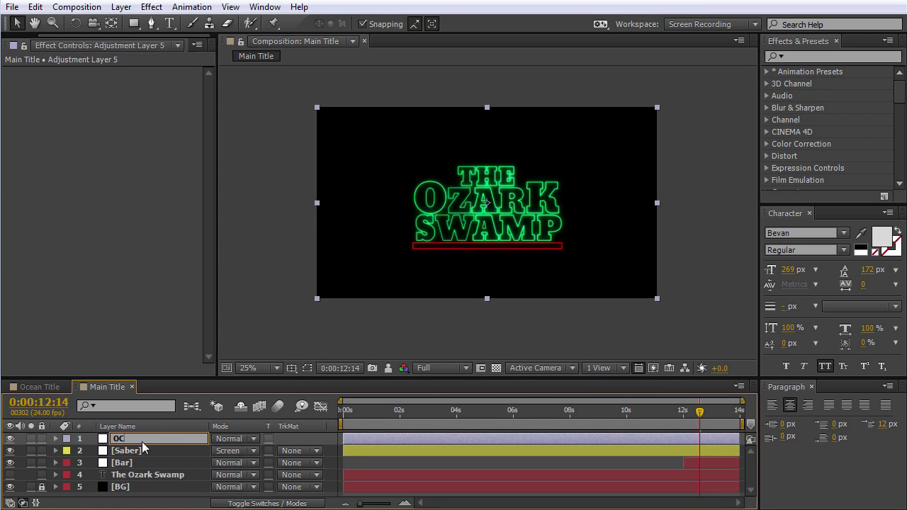
pyautogui.press('Return')
pyautogui.write('OC')
pyautogui.press('Return')
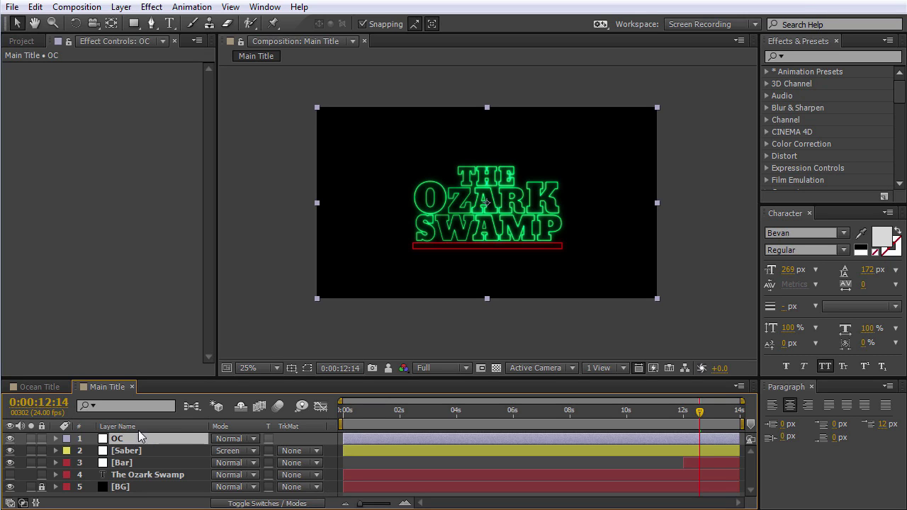
# Step: Apply the Optics Compensation effect to the OC layer and raise its Field Of View to 91.7
pyautogui.click(152, 7)
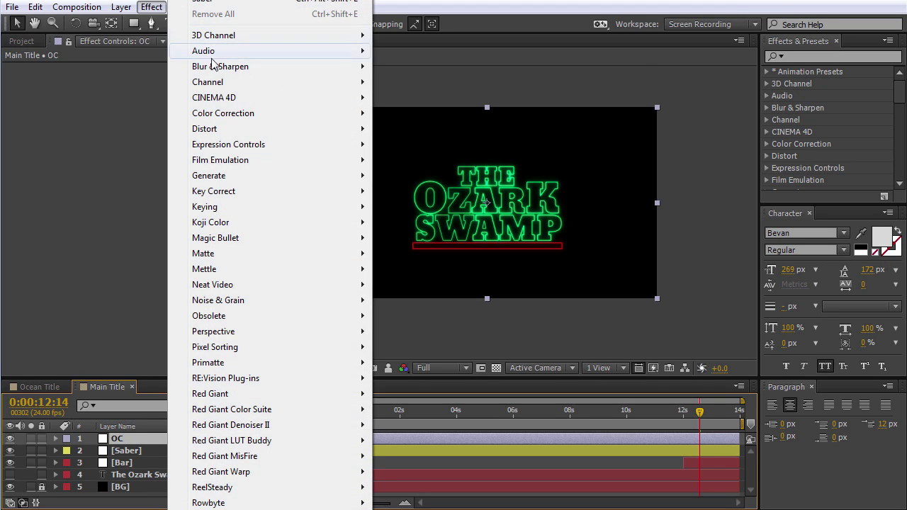
pyautogui.moveTo(263, 129)
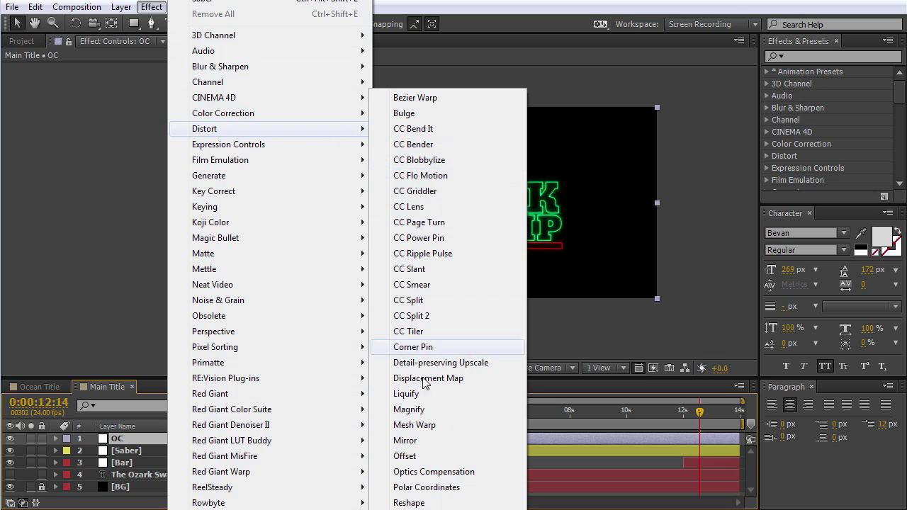
pyautogui.click(431, 475)
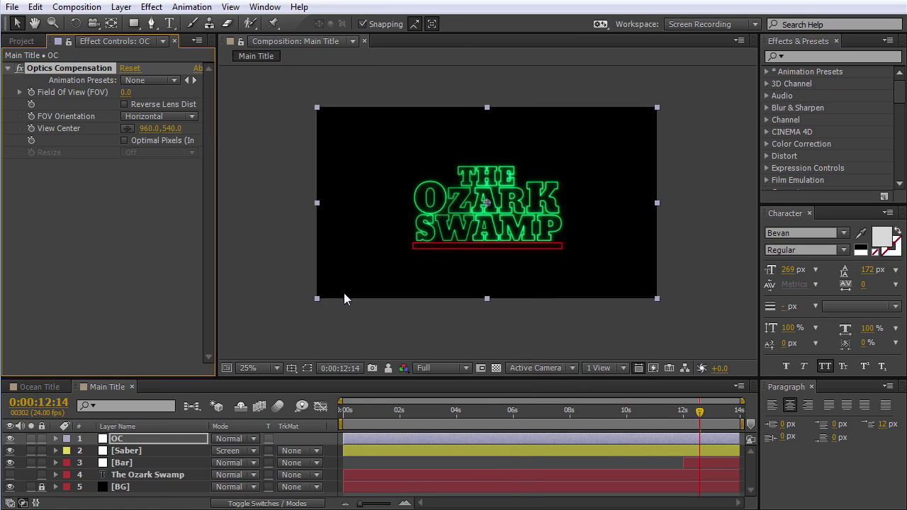
pyautogui.moveTo(125, 93); pyautogui.dragTo(744, 170)
pyautogui.press('.')
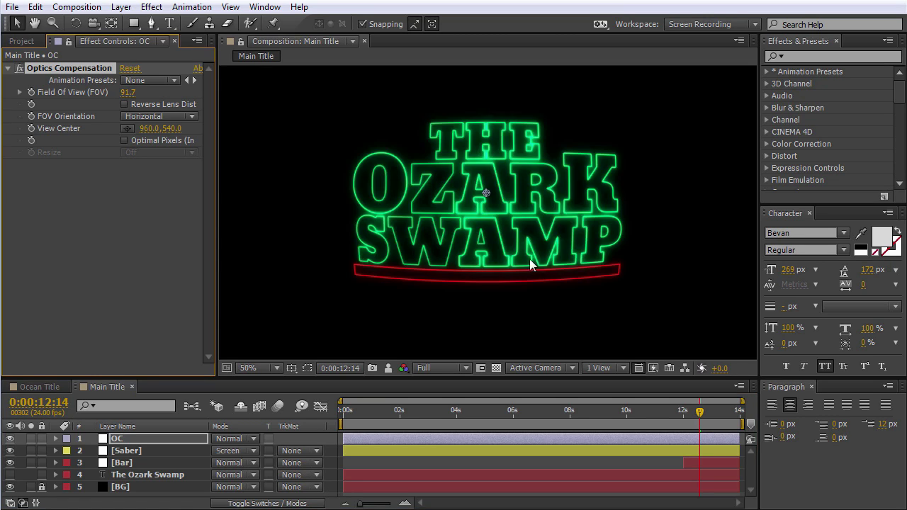
# Step: Enable Reverse Lens Distortion in Optics Compensation and set the Field Of View to 20
pyautogui.moveTo(126, 93); pyautogui.dragTo(69, 105)
pyautogui.click(124, 104)
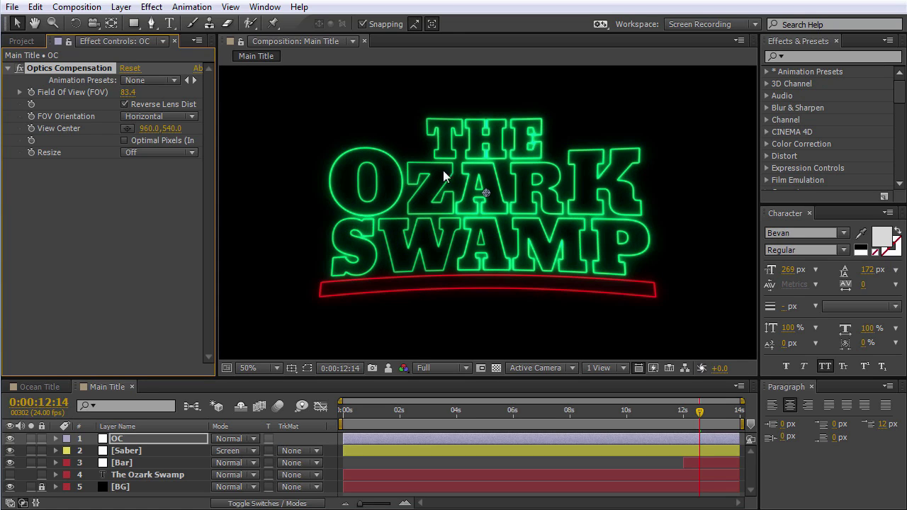
pyautogui.press(',')
pyautogui.click(131, 92)
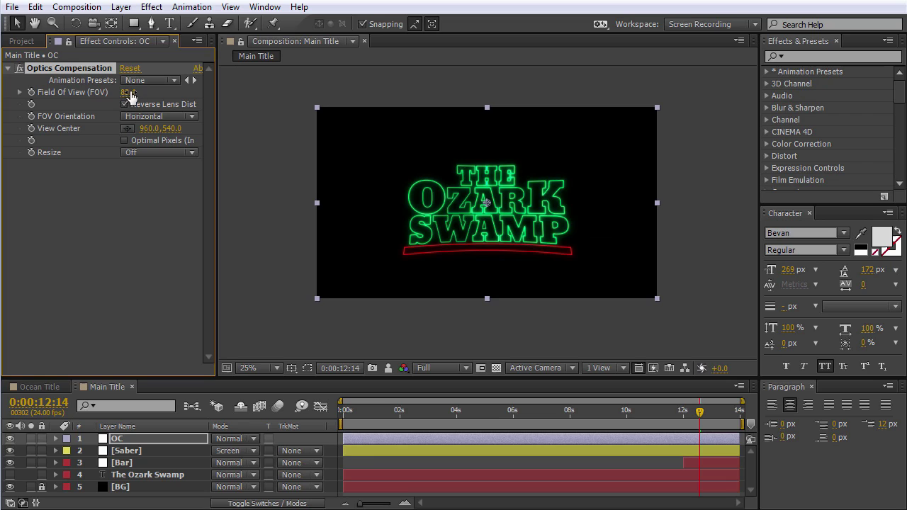
pyautogui.write('20')
pyautogui.press('Return')
pyautogui.press('.')
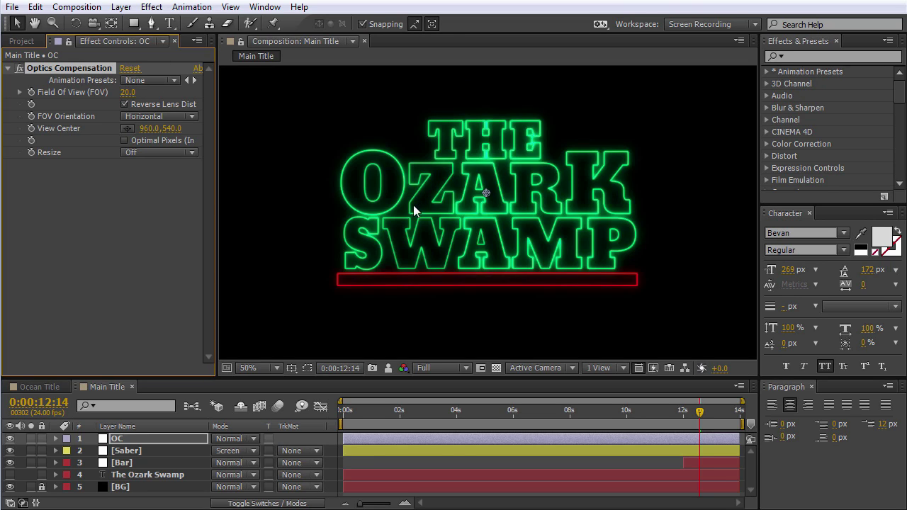
# Step: Compare the title with Optics Compensation off and on, and set its Field Of View to 25
pyautogui.click(17, 68)
pyautogui.click(17, 69)
pyautogui.click(17, 69)
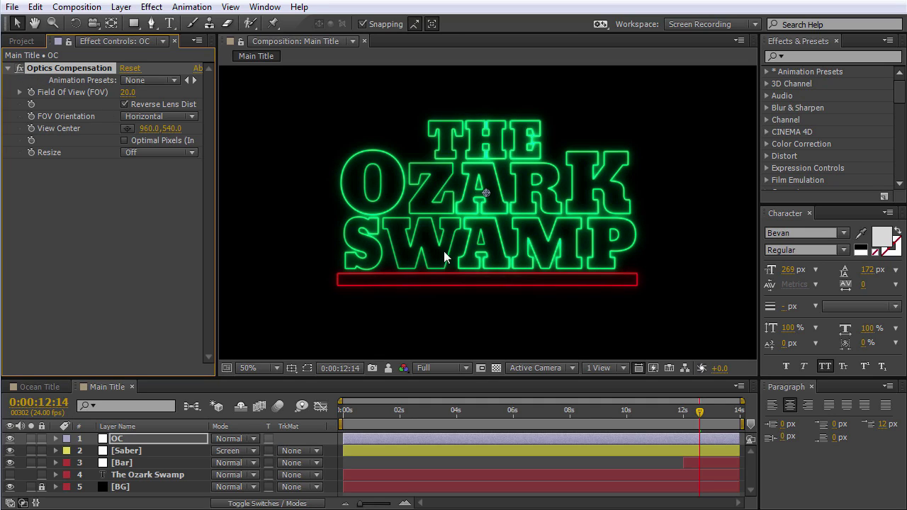
pyautogui.click(135, 93)
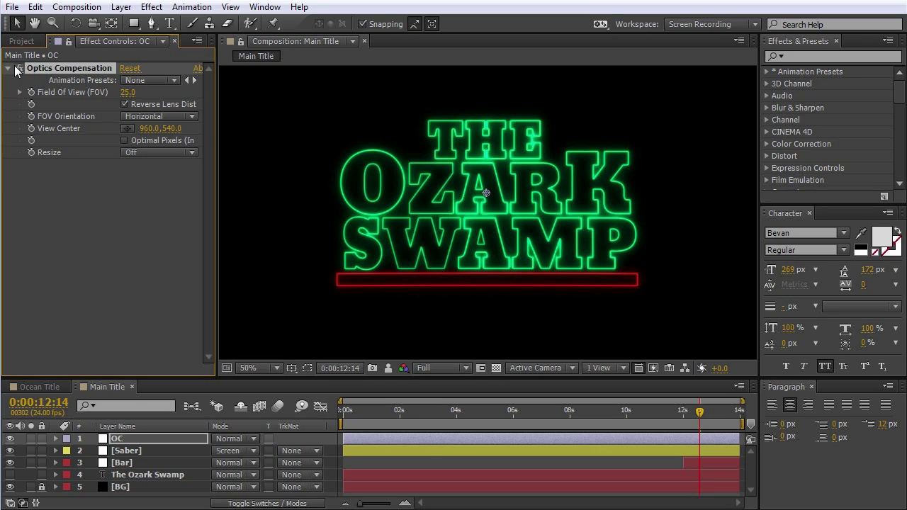
pyautogui.click(212, 398)
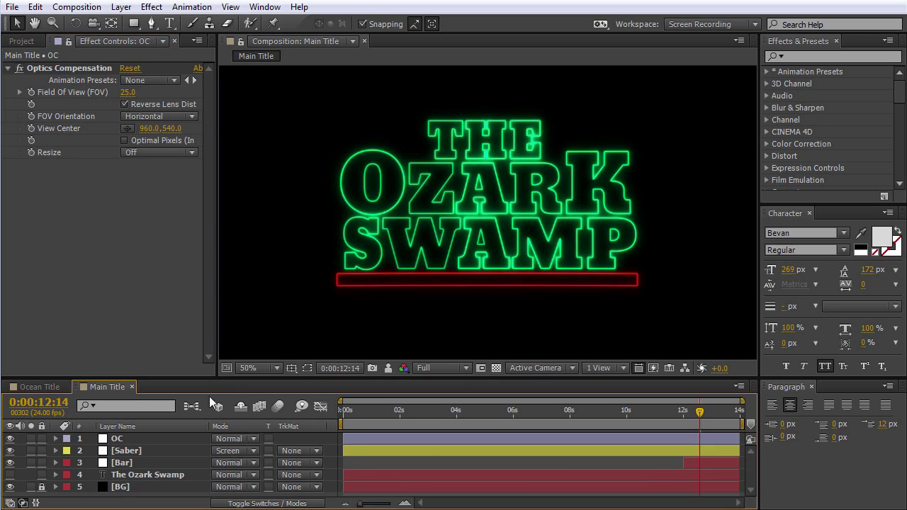
# Step: Pre-compose the OC, Saber, Bar and The Ozark Swamp layers as "Title Text - RED", moving all attributes into the new composition
pyautogui.click(119, 439)
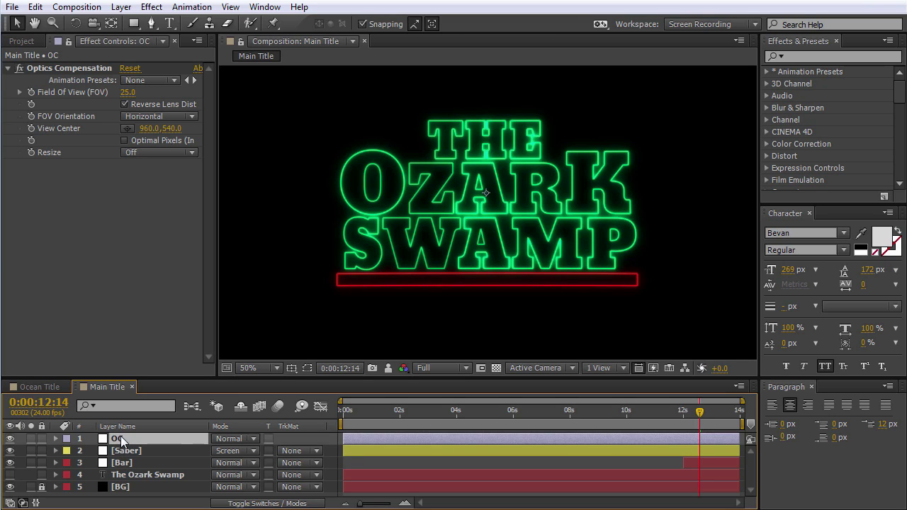
pyautogui.keyDown('shift'); pyautogui.click(130, 479); pyautogui.keyUp('shift')
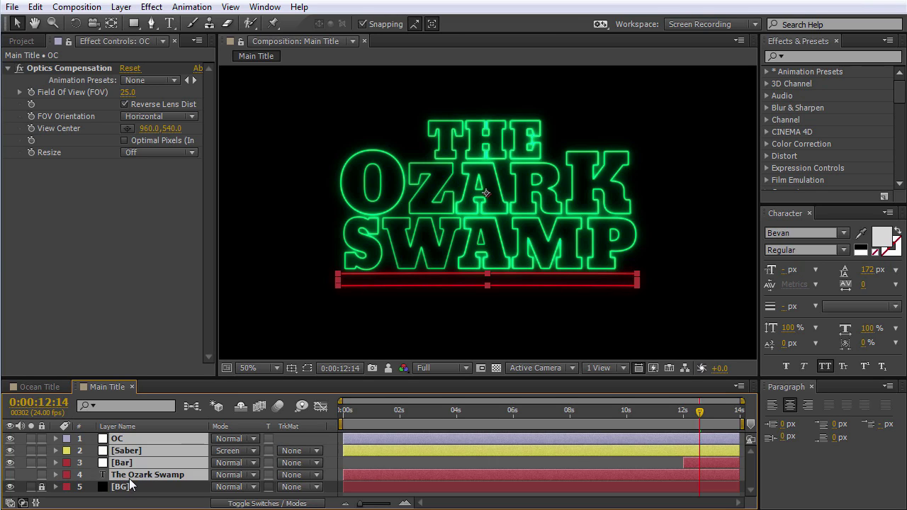
pyautogui.click(121, 7)
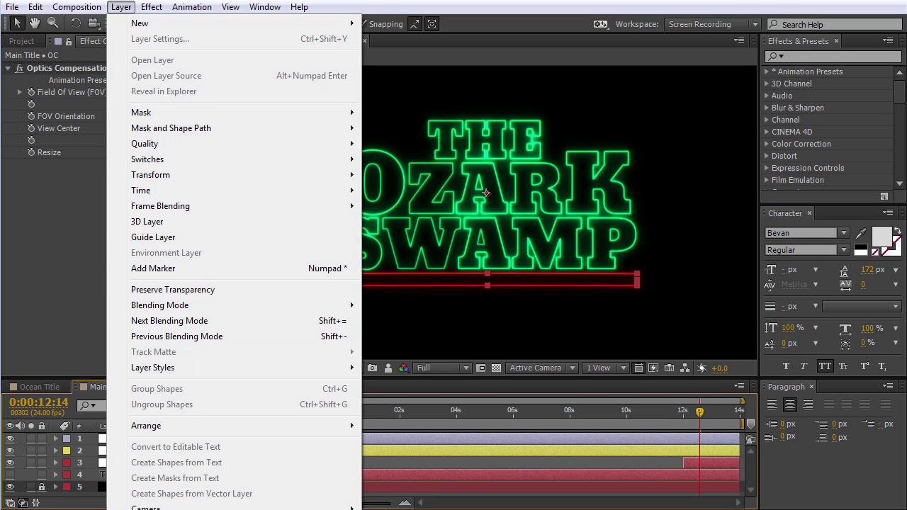
pyautogui.click(156, 509)
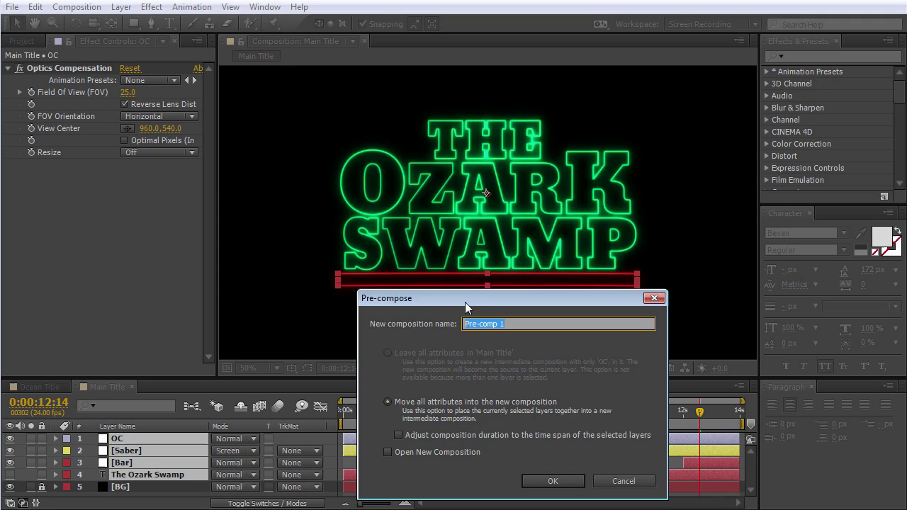
pyautogui.moveTo(464, 302); pyautogui.dragTo(448, 153)
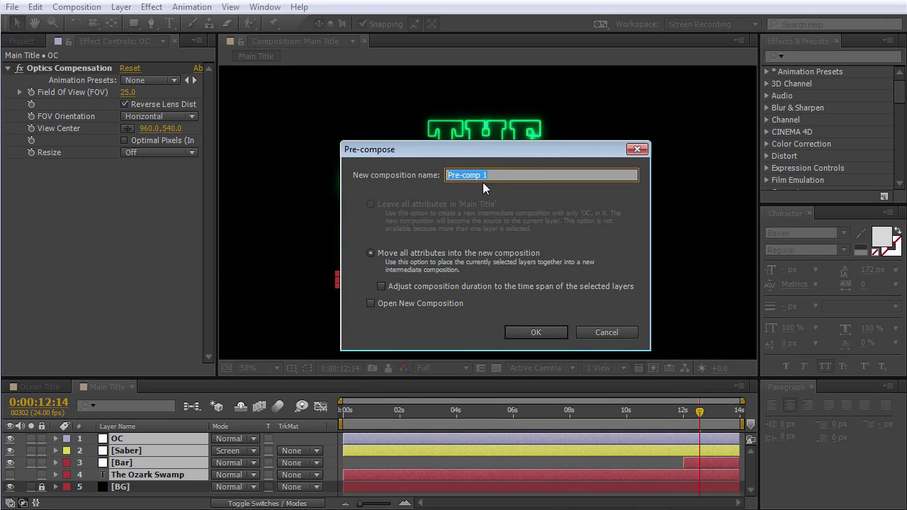
pyautogui.write('Title Text - RED')
pyautogui.click(534, 334)
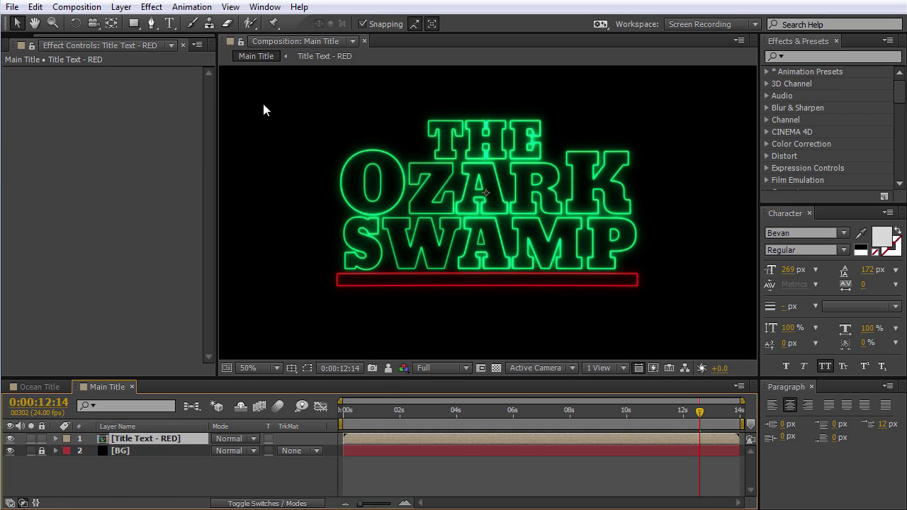
# Step: Apply the Shift Channels effect to the Title Text - RED layer, taking both green and blue from Full Off
pyautogui.click(151, 7)
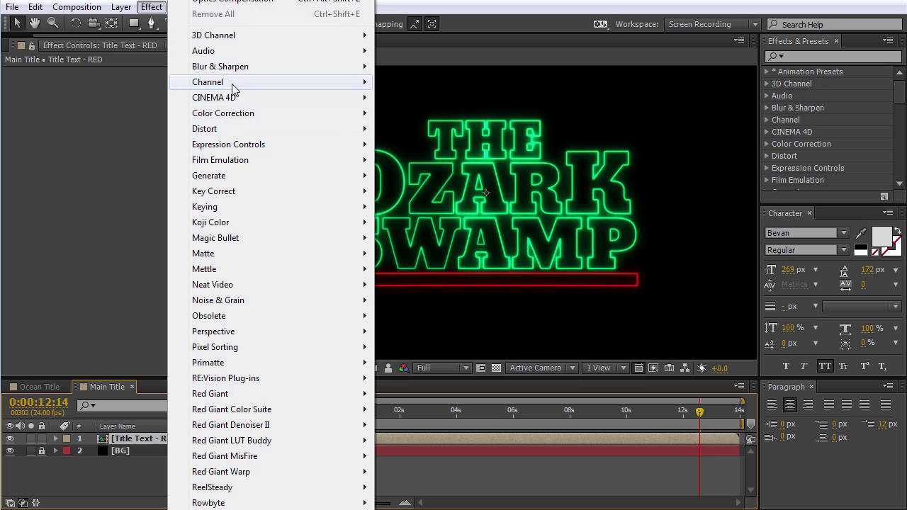
pyautogui.moveTo(234, 86)
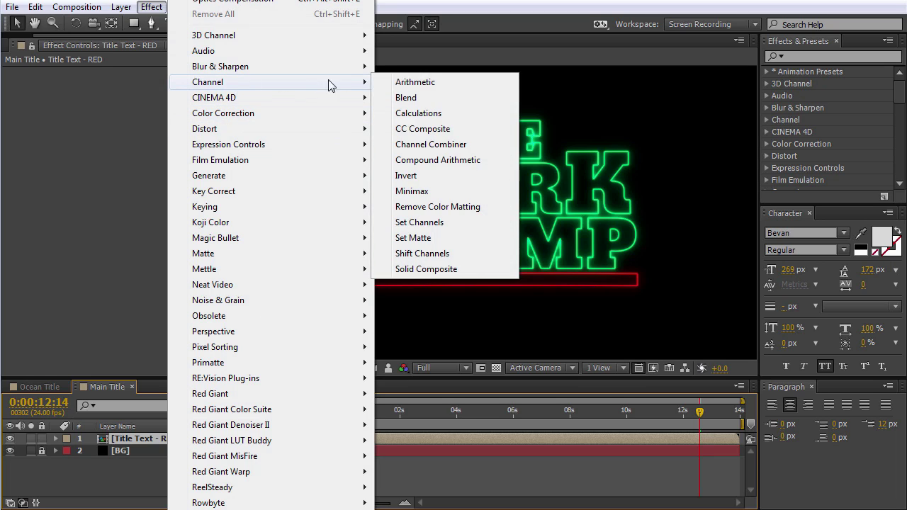
pyautogui.click(425, 257)
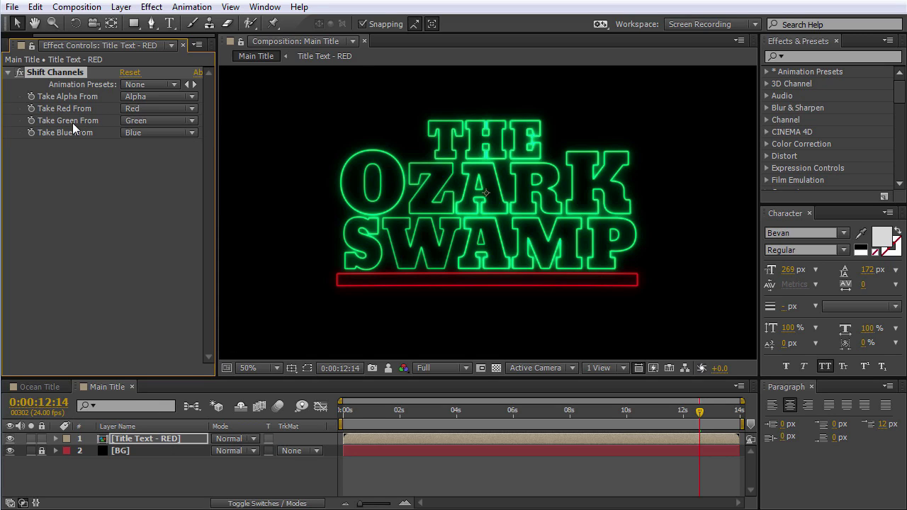
pyautogui.click(141, 122)
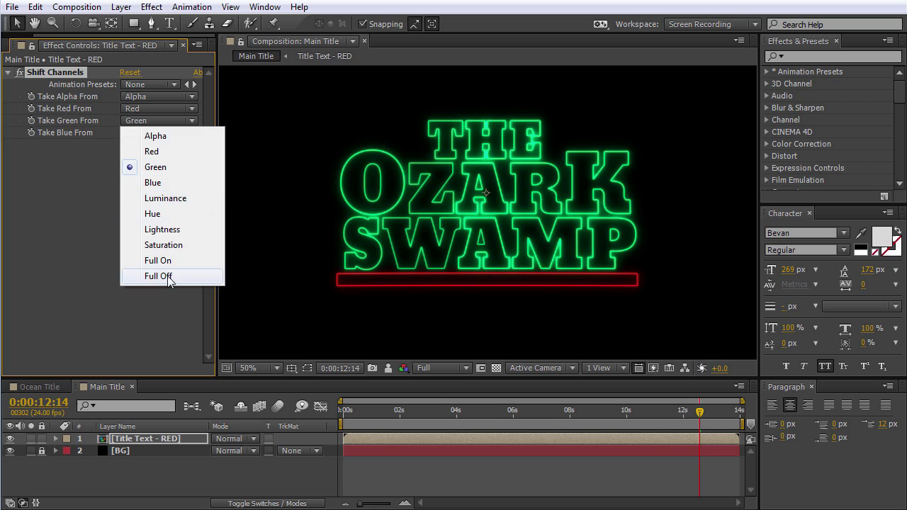
pyautogui.click(165, 275)
pyautogui.click(152, 133)
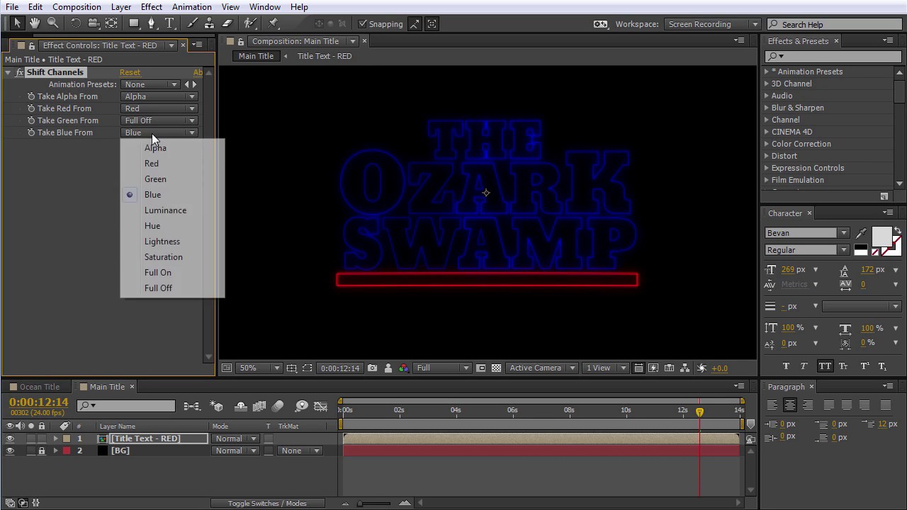
pyautogui.click(167, 287)
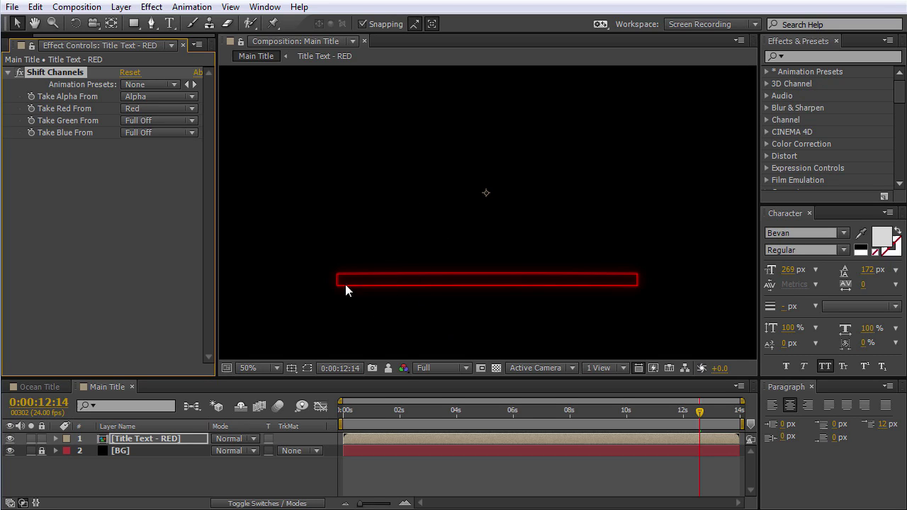
# Step: Duplicate the Title Text - RED layer and rename the copy Title Text - GREEN
pyautogui.click(136, 438)
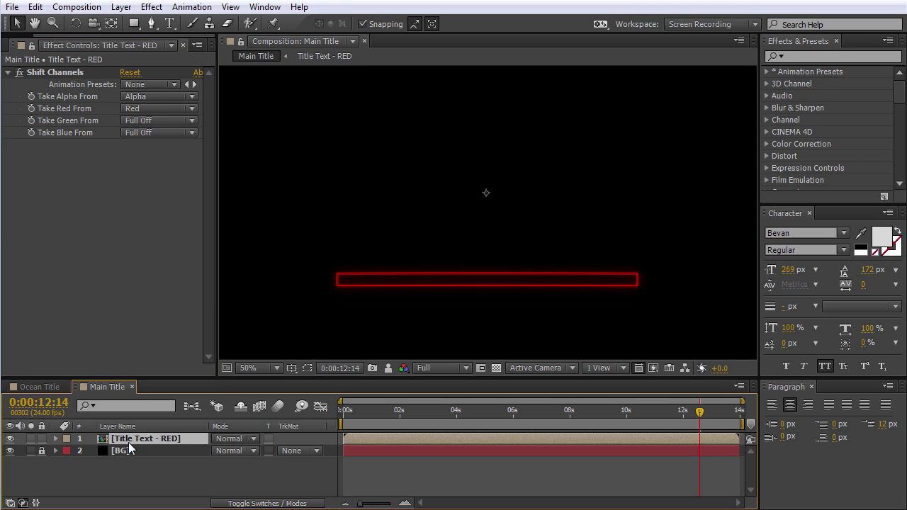
pyautogui.hotkey('ctrl', 'd')
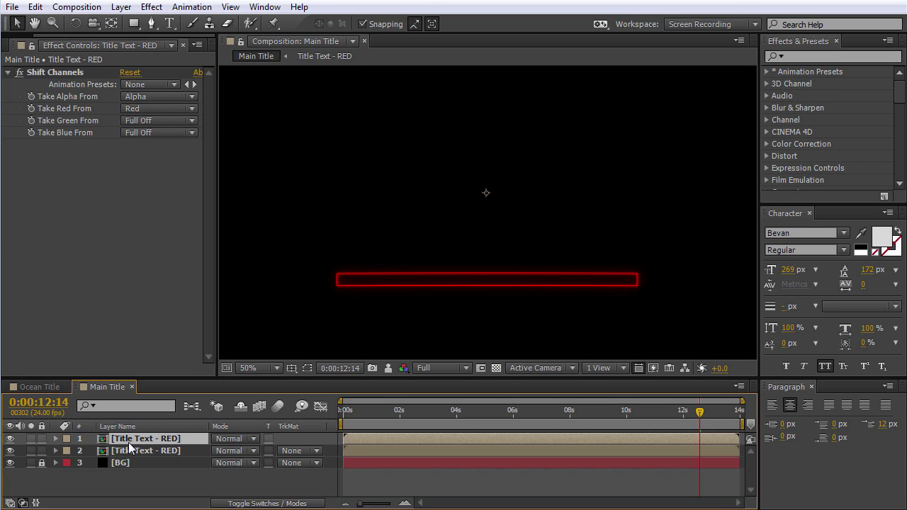
pyautogui.press('Return')
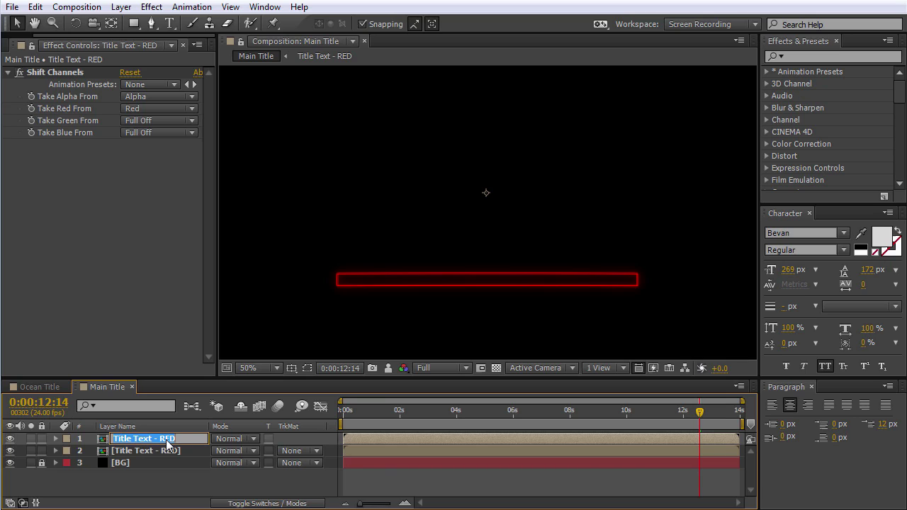
pyautogui.doubleClick(166, 439)
pyautogui.write('GREEN')
pyautogui.click(151, 467)
# Step: In the Title Text - GREEN layer's Shift Channels effect, take red from Full Off and green from Green
pyautogui.click(162, 441)
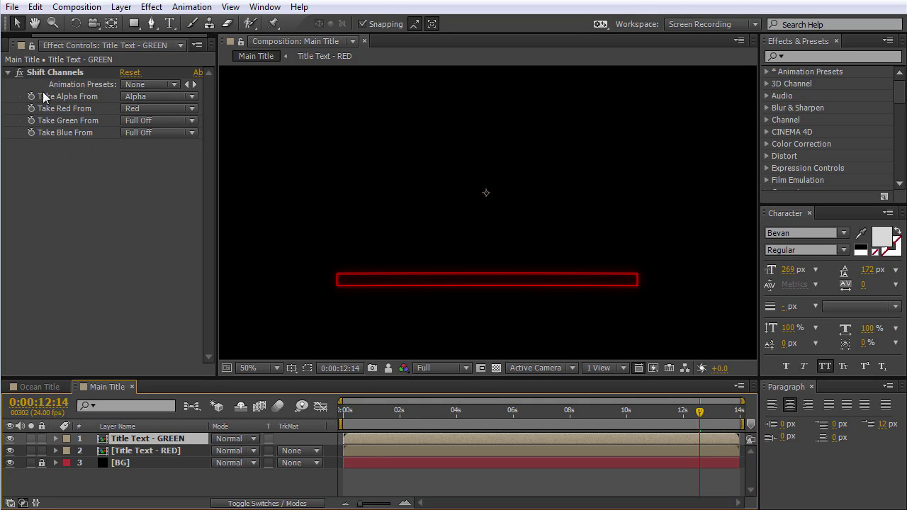
pyautogui.click(156, 110)
pyautogui.click(172, 263)
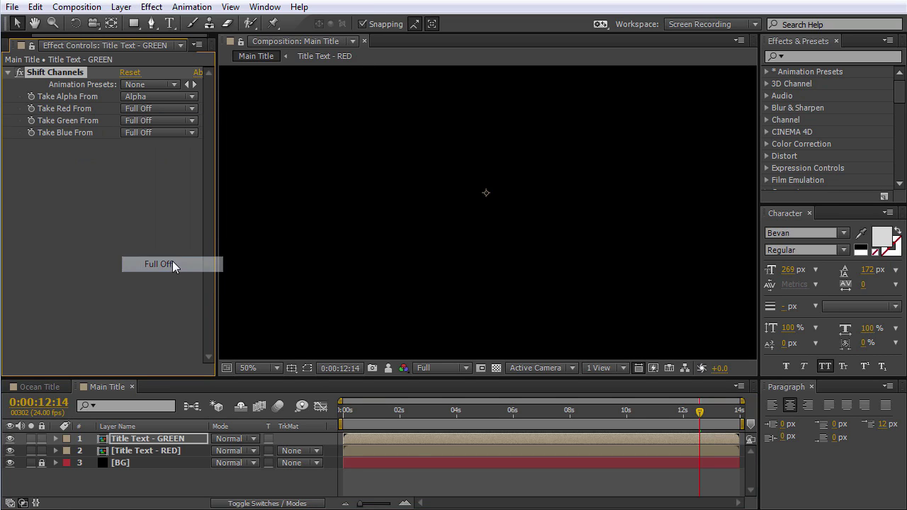
pyautogui.click(158, 121)
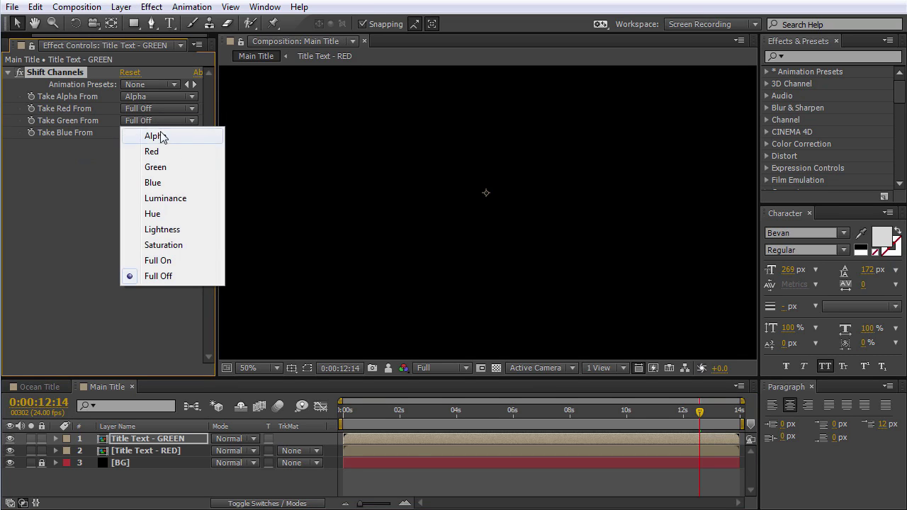
pyautogui.click(169, 167)
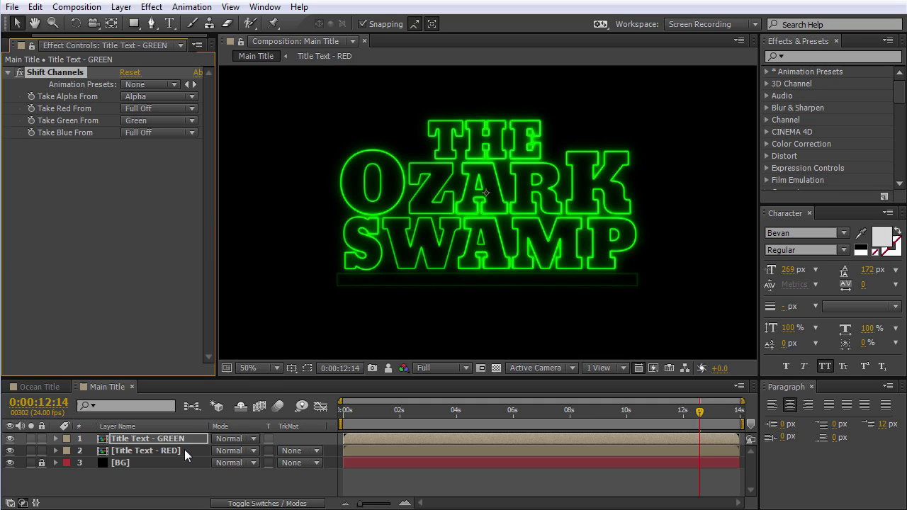
# Step: Duplicate the Title Text - GREEN layer and rename the copy Title Text - BLUE
pyautogui.click(161, 441)
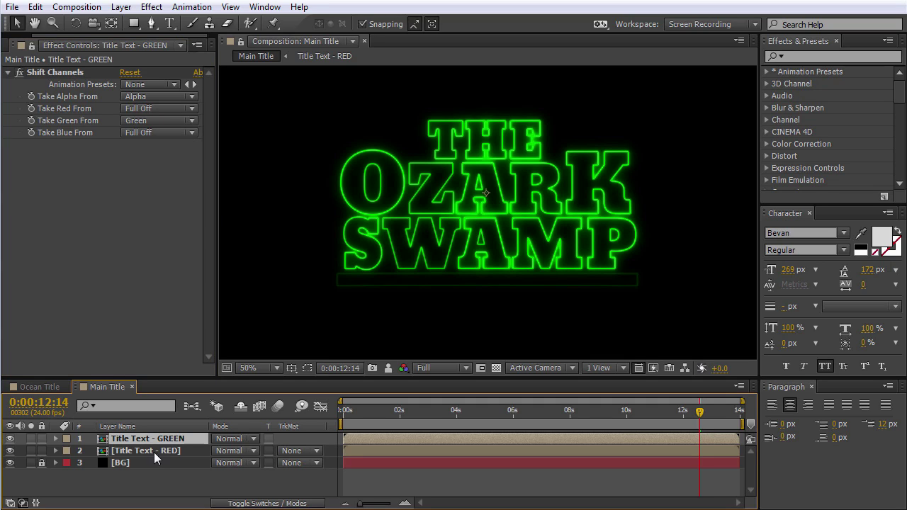
pyautogui.hotkey('ctrl', 'd')
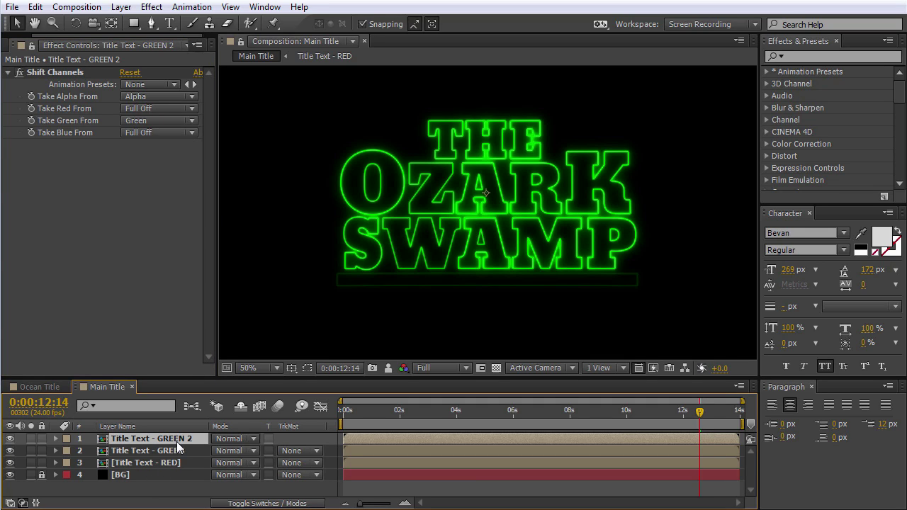
pyautogui.press('Return')
pyautogui.moveTo(194, 438); pyautogui.dragTo(160, 439)
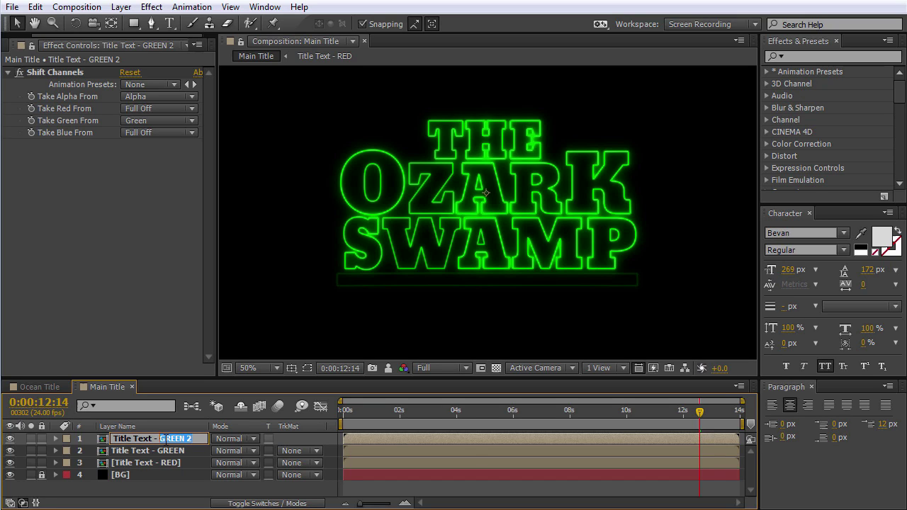
pyautogui.write('BLUE')
pyautogui.click(199, 464)
# Step: In the Title Text - BLUE layer's Shift Channels effect, take green from Full Off and blue from Blue
pyautogui.click(170, 441)
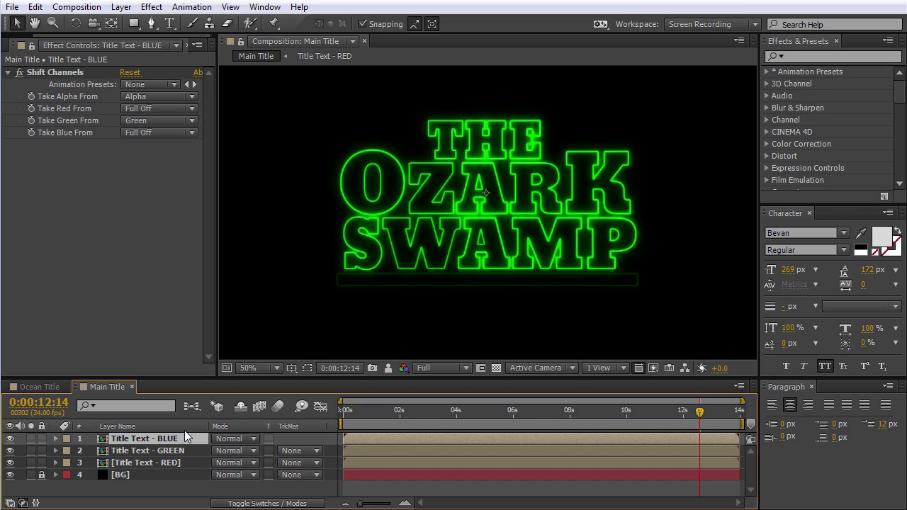
pyautogui.click(130, 121)
pyautogui.click(169, 277)
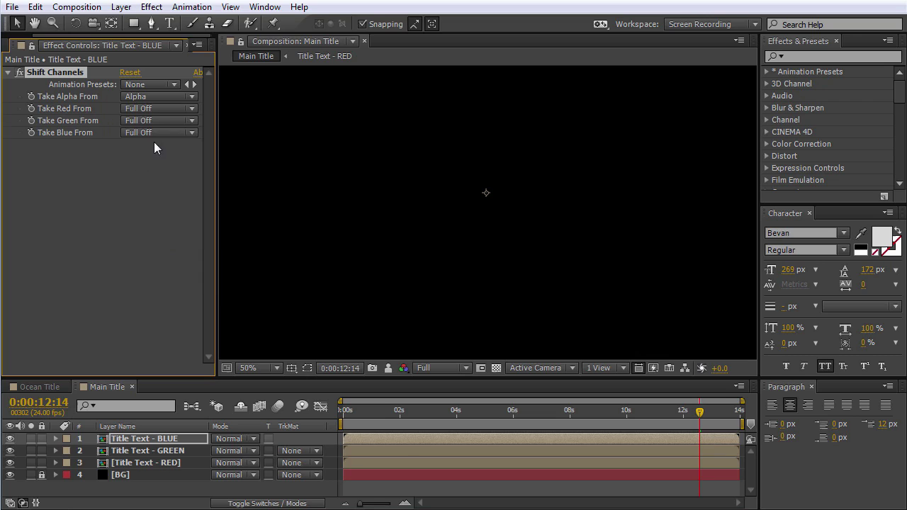
pyautogui.click(154, 133)
pyautogui.click(155, 195)
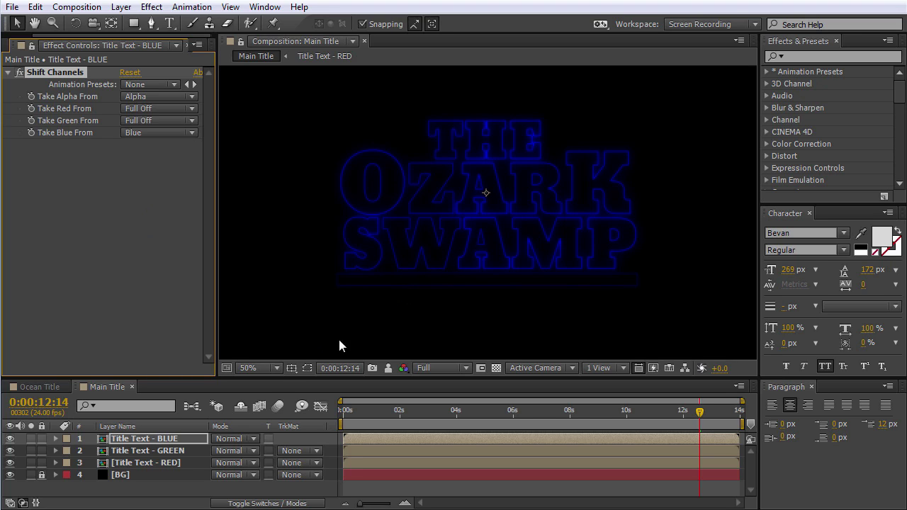
# Step: Set the blending mode of the BLUE, GREEN and RED title text layers to Screen
pyautogui.click(238, 439)
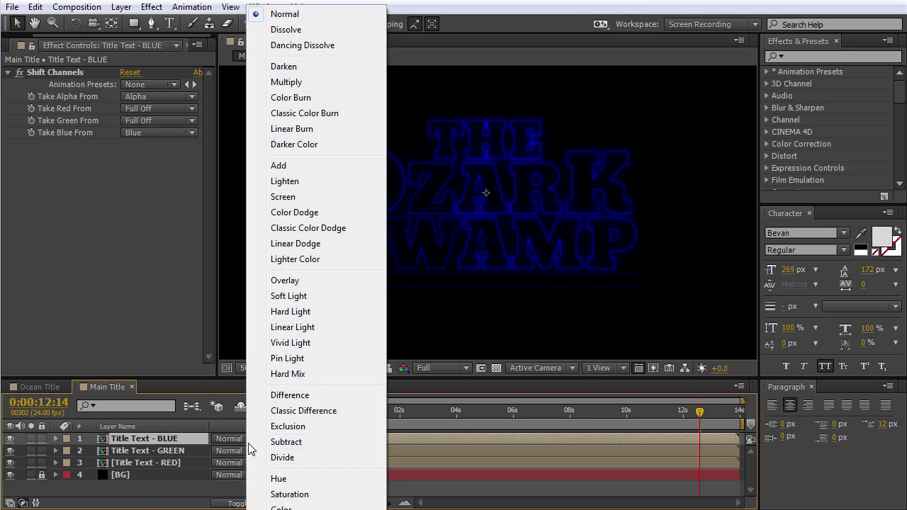
pyautogui.click(307, 197)
pyautogui.click(230, 451)
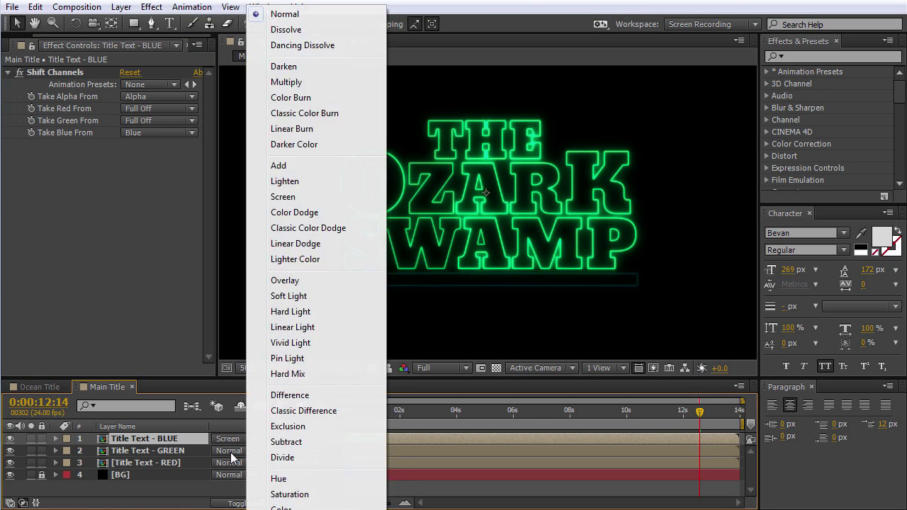
pyautogui.click(309, 198)
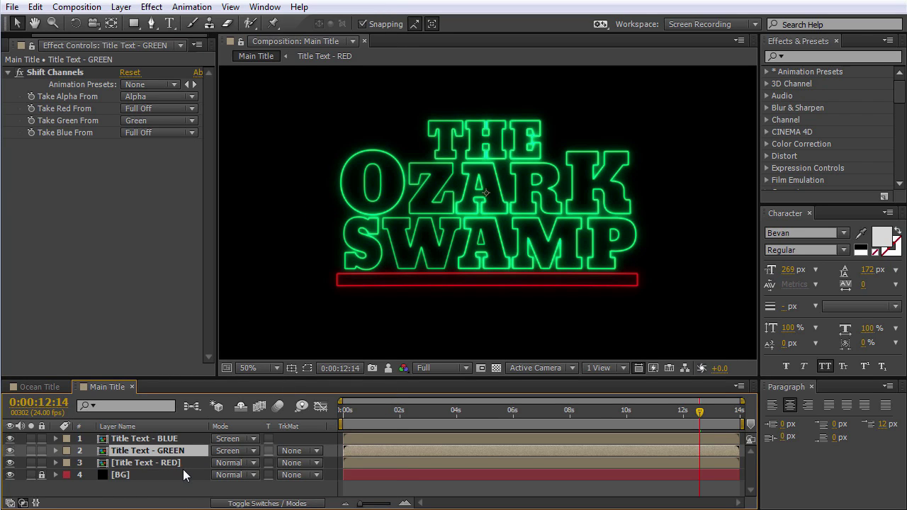
pyautogui.click(229, 463)
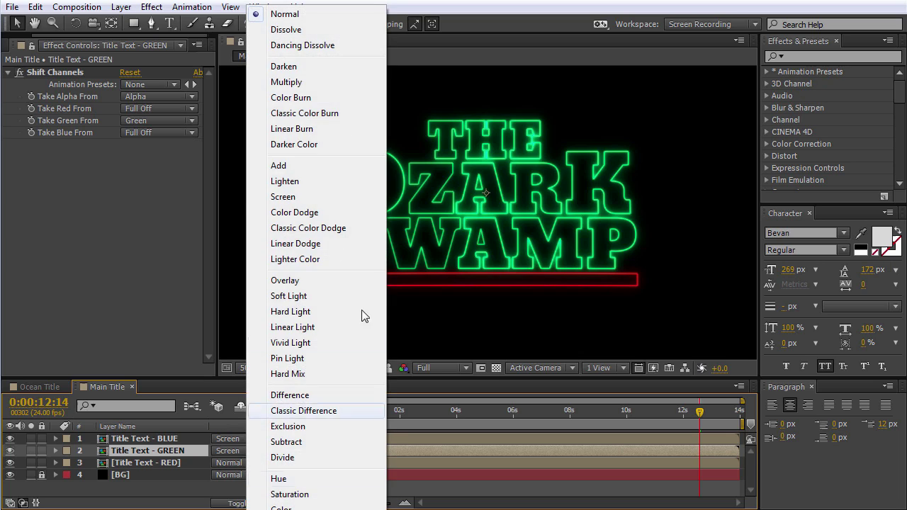
pyautogui.click(293, 201)
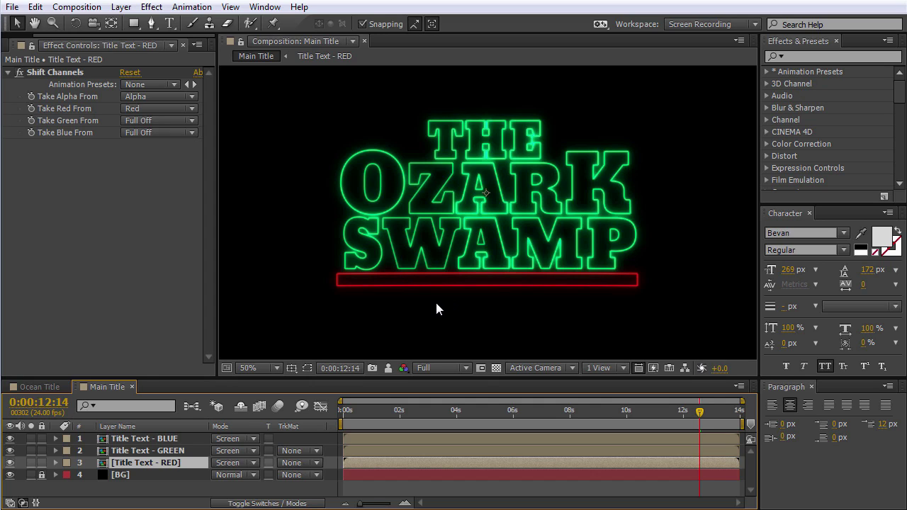
# Step: Set the Scale of the Title Text - BLUE layer to 101%
pyautogui.moveTo(555, 196); pyautogui.dragTo(563, 204)
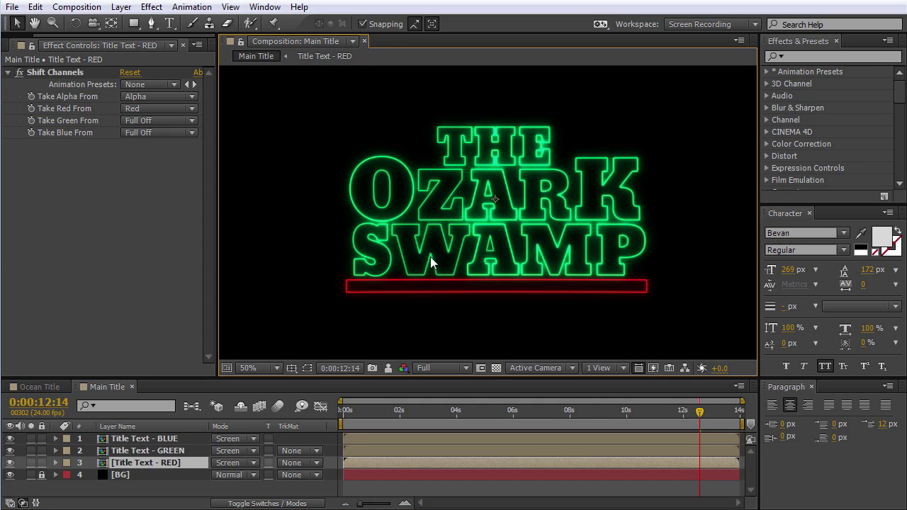
pyautogui.scroll(1, 448, 251)
pyautogui.moveTo(319, 212); pyautogui.dragTo(419, 229)
pyautogui.click(167, 440)
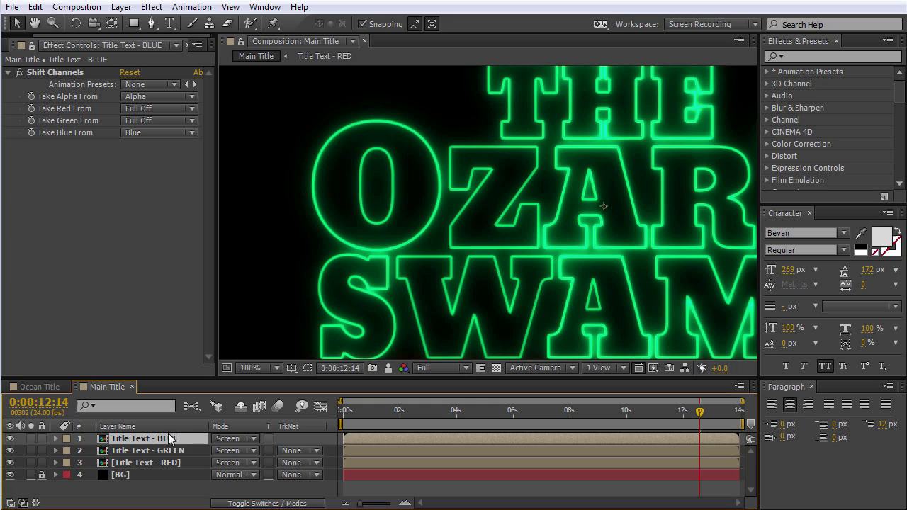
pyautogui.press('s')
pyautogui.click(261, 452)
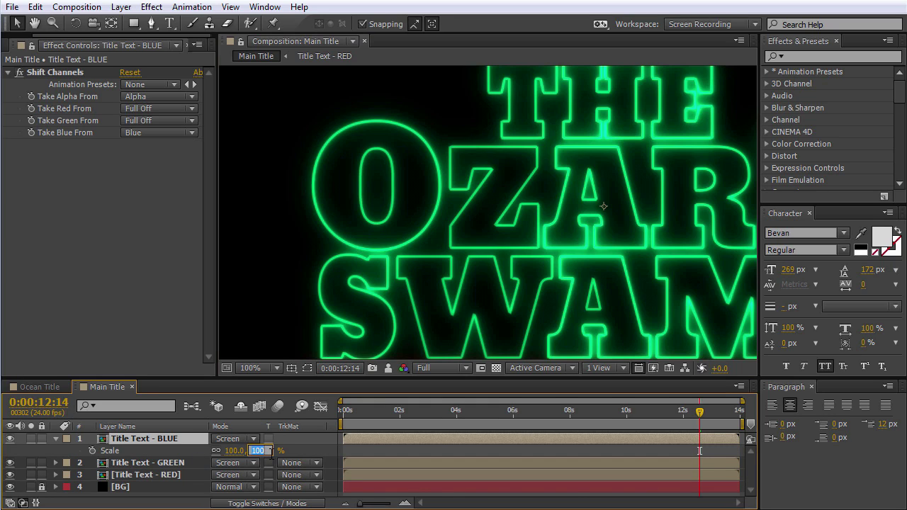
pyautogui.write('101')
pyautogui.press('Return')
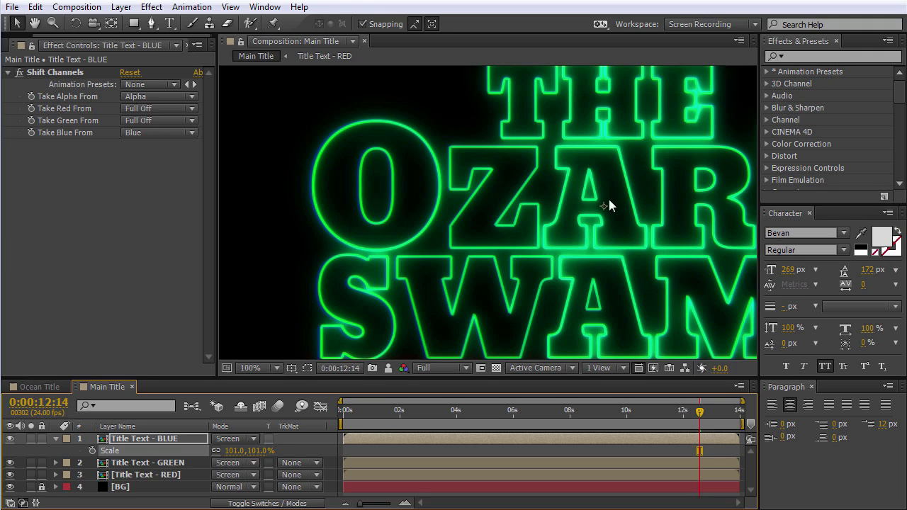
# Step: Apply a Fast Blur effect to the Title Text - BLUE layer with a Blurriness of 6
pyautogui.moveTo(608, 200); pyautogui.dragTo(319, 205)
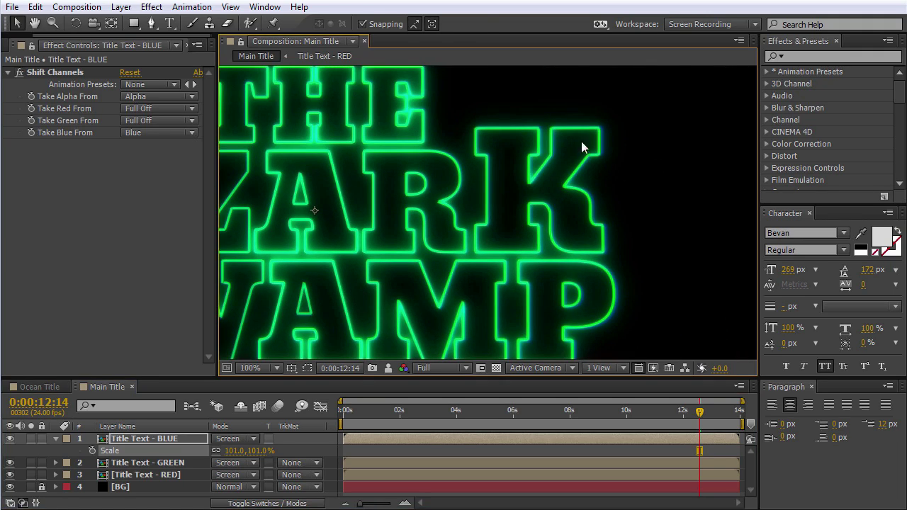
pyautogui.moveTo(447, 231); pyautogui.dragTo(678, 212)
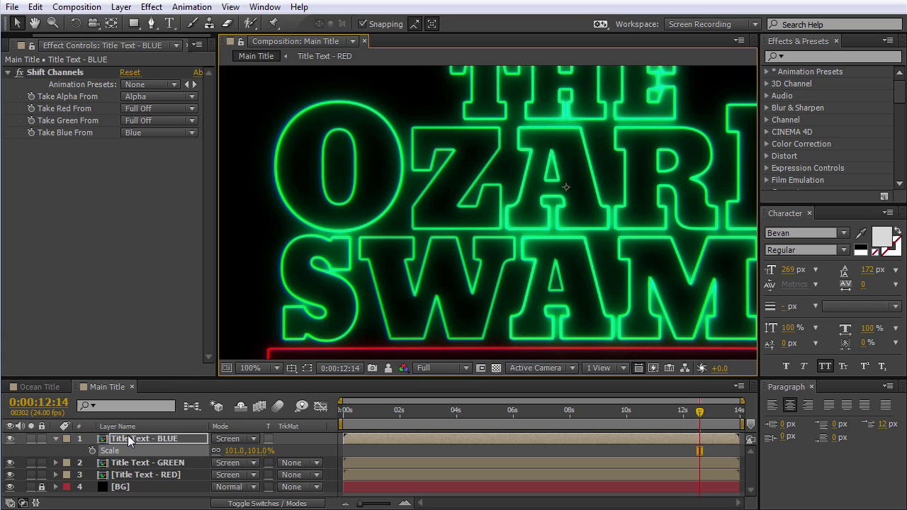
pyautogui.click(161, 7)
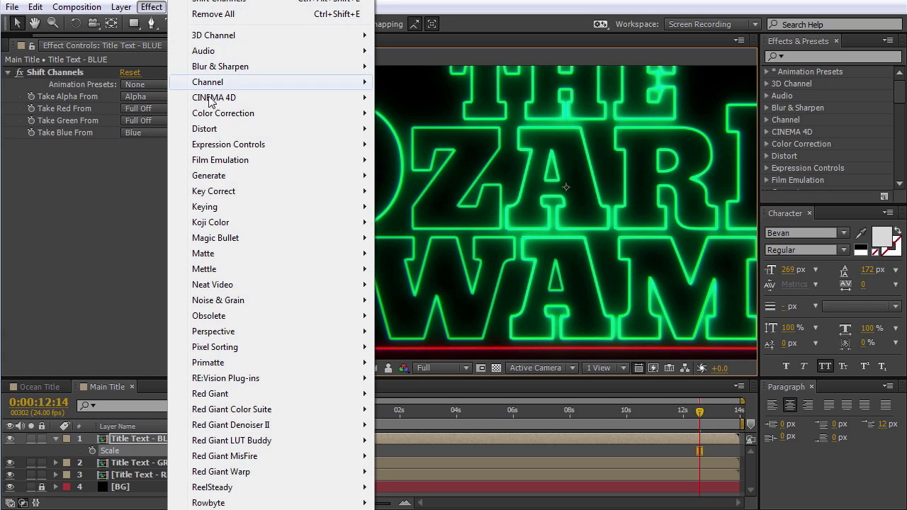
pyautogui.moveTo(373, 67)
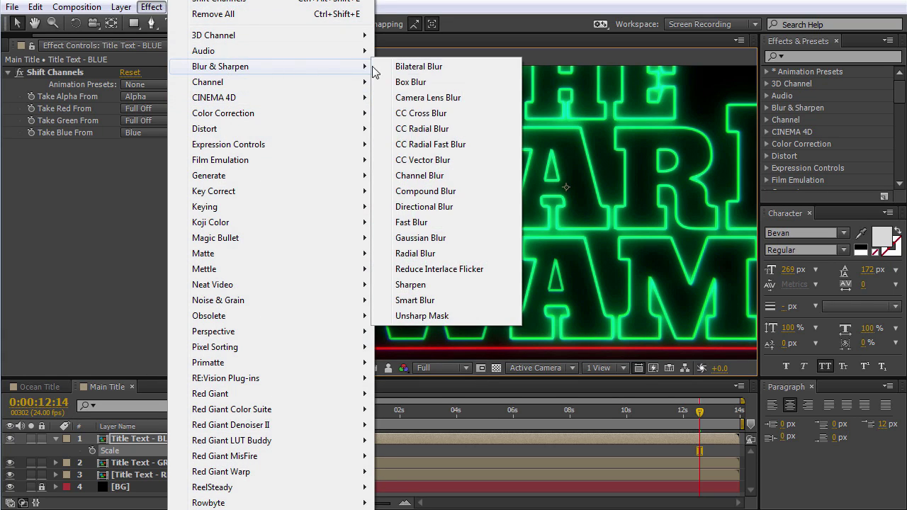
pyautogui.click(411, 222)
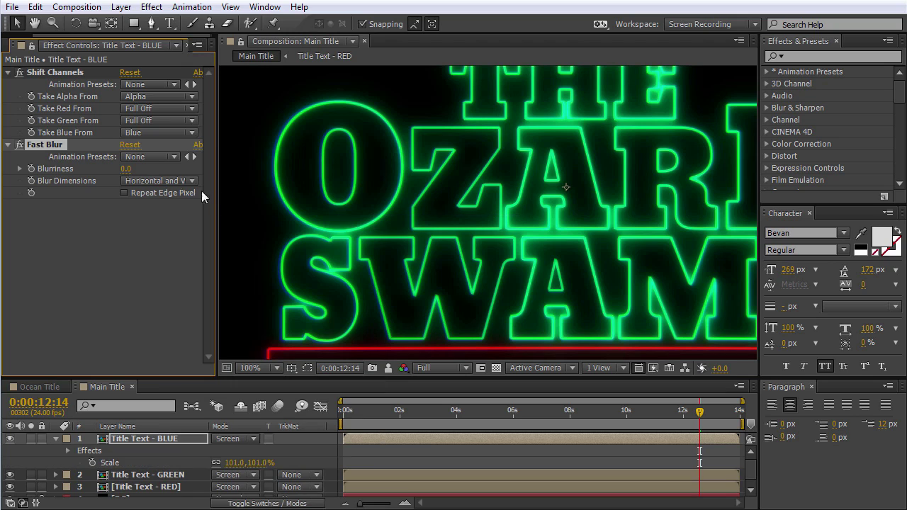
pyautogui.click(125, 170)
pyautogui.write('6')
pyautogui.press('Return')
# Step: Apply a Fast Blur effect to the Title Text - GREEN layer with a Blurriness of 2
pyautogui.click(146, 475)
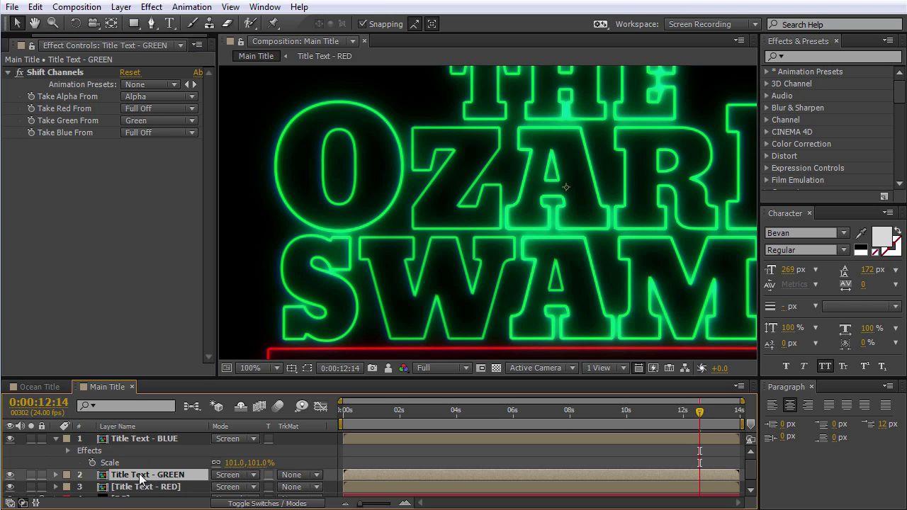
pyautogui.click(152, 7)
pyautogui.click(210, 2)
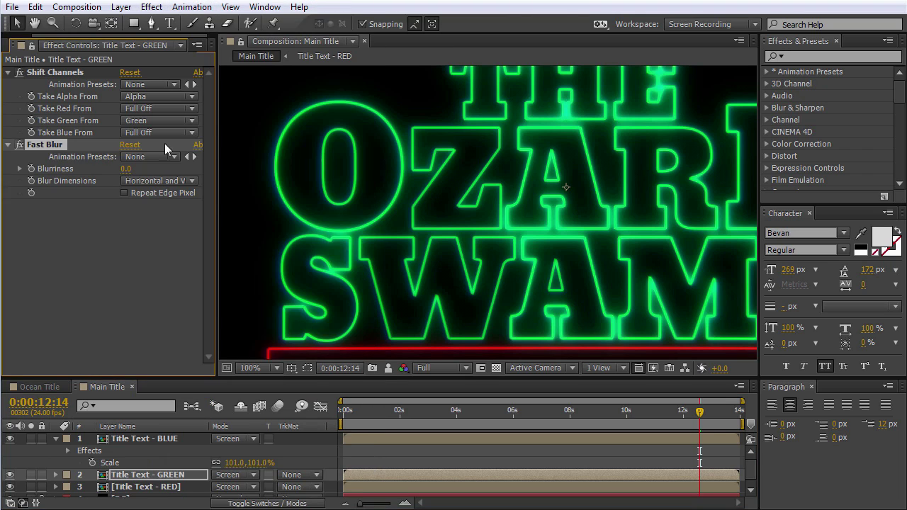
pyautogui.moveTo(126, 170); pyautogui.dragTo(145, 169)
pyautogui.moveTo(144, 168); pyautogui.dragTo(124, 168)
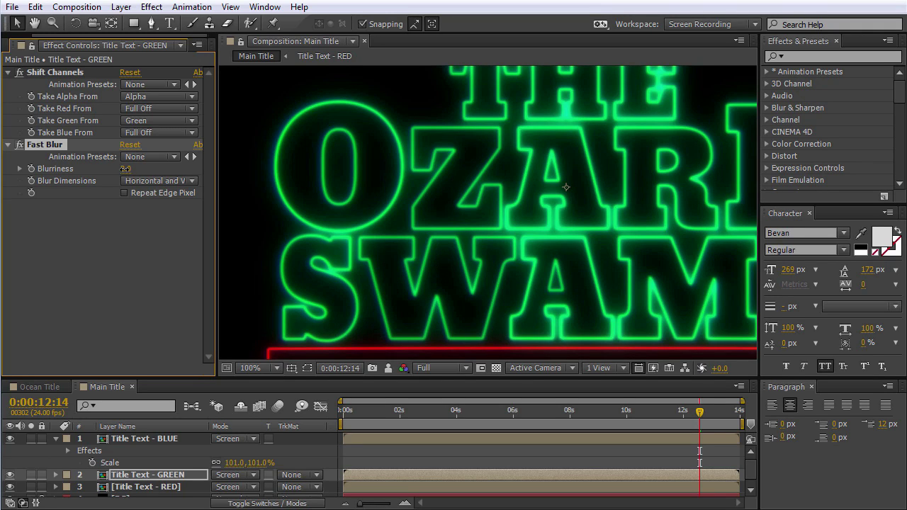
# Step: Set the Scale of the Title Text - RED layer to 99.5%
pyautogui.moveTo(512, 197); pyautogui.dragTo(483, 161)
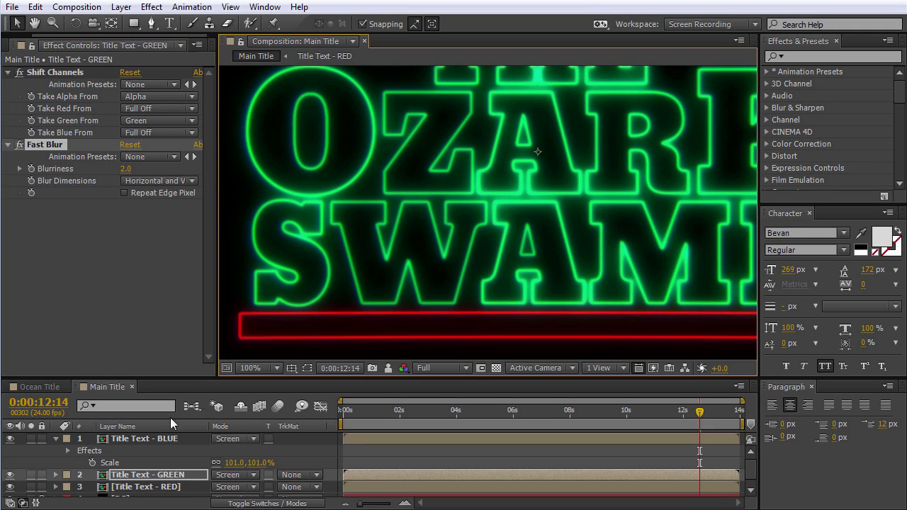
pyautogui.click(132, 487)
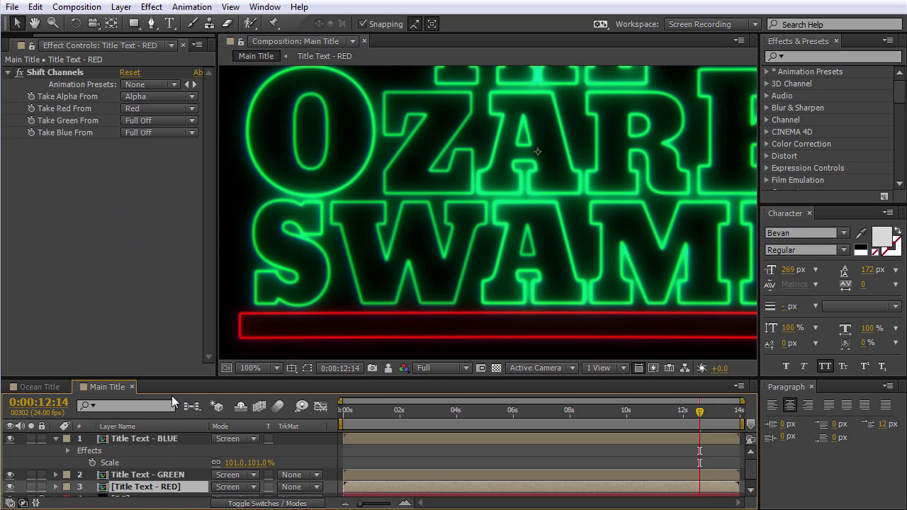
pyautogui.press('s')
pyautogui.scroll(-1, 170, 467)
pyautogui.click(257, 478)
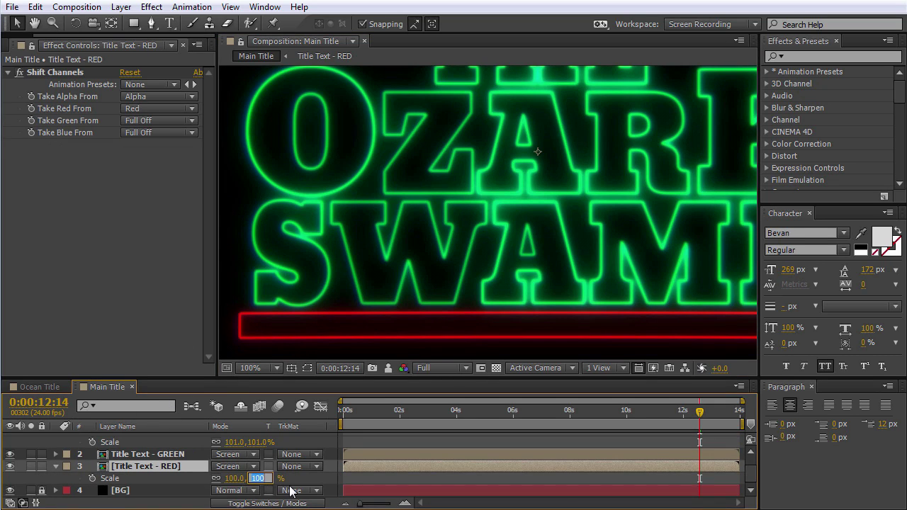
pyautogui.write('99.5')
pyautogui.press('Return')
pyautogui.scroll(-1, 333, 330)
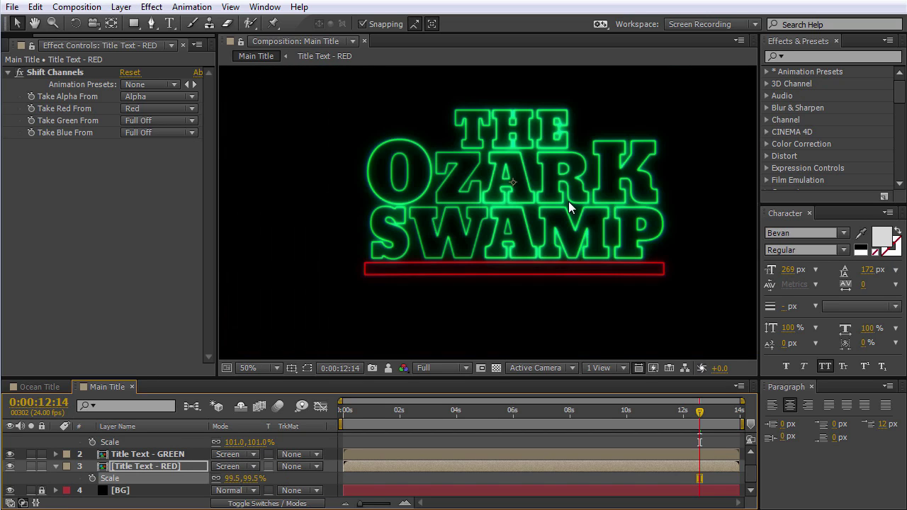
pyautogui.moveTo(566, 185); pyautogui.dragTo(535, 210)
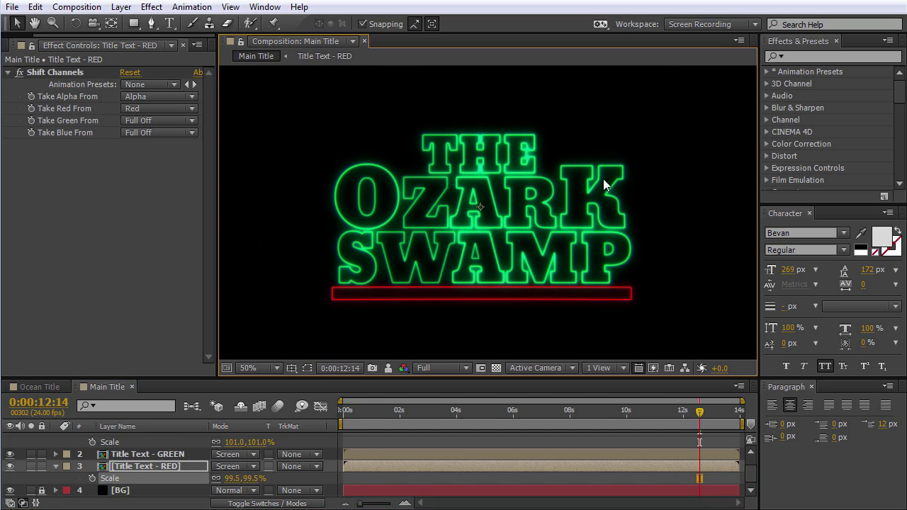
# Step: Duplicate the Title Text - RED layer and rename the lower copy Ghost
pyautogui.click(130, 462)
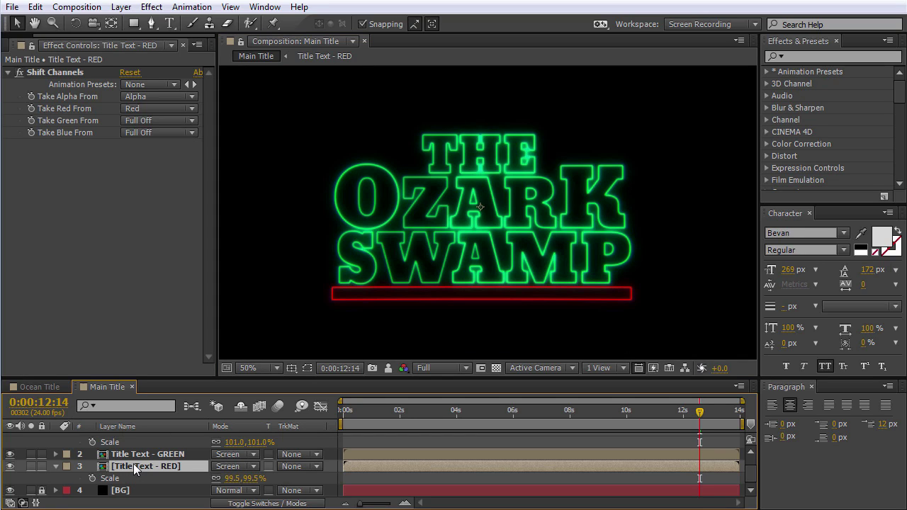
pyautogui.hotkey('ctrl', 'd')
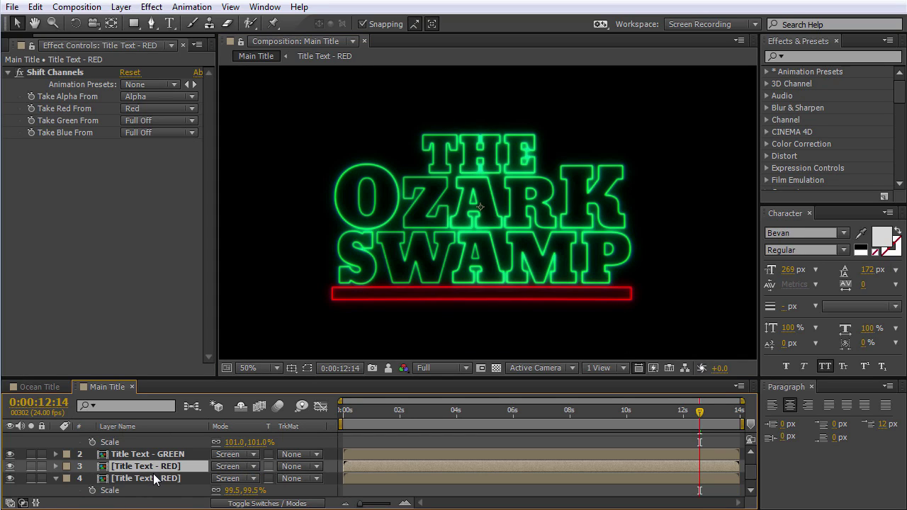
pyautogui.click(155, 479)
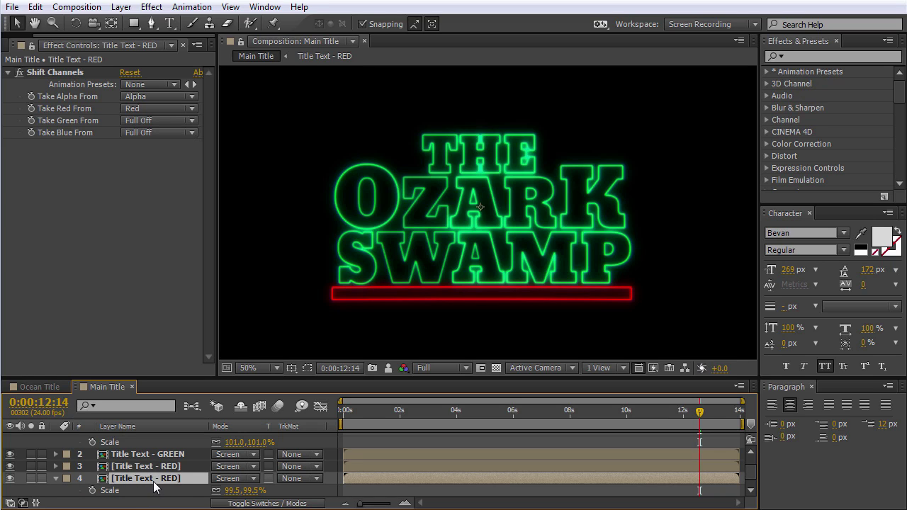
pyautogui.press('Return')
pyautogui.write('Ghost')
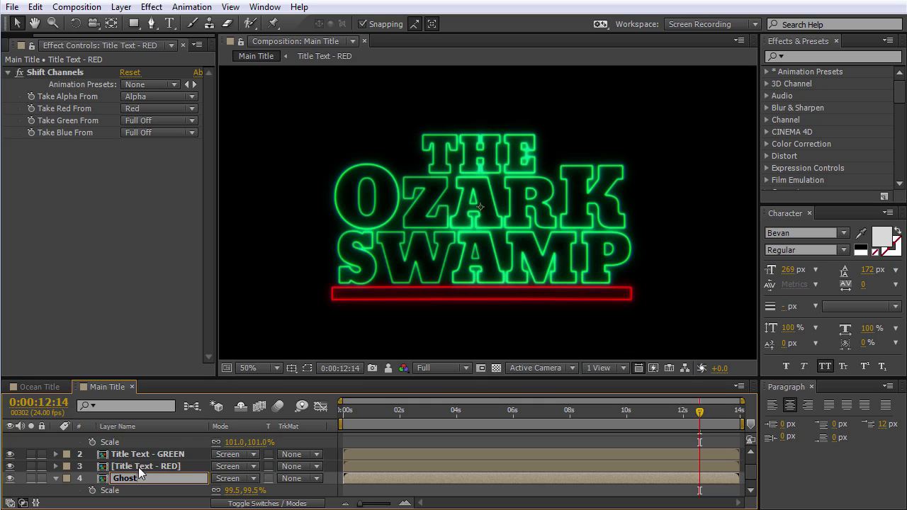
pyautogui.press('Return')
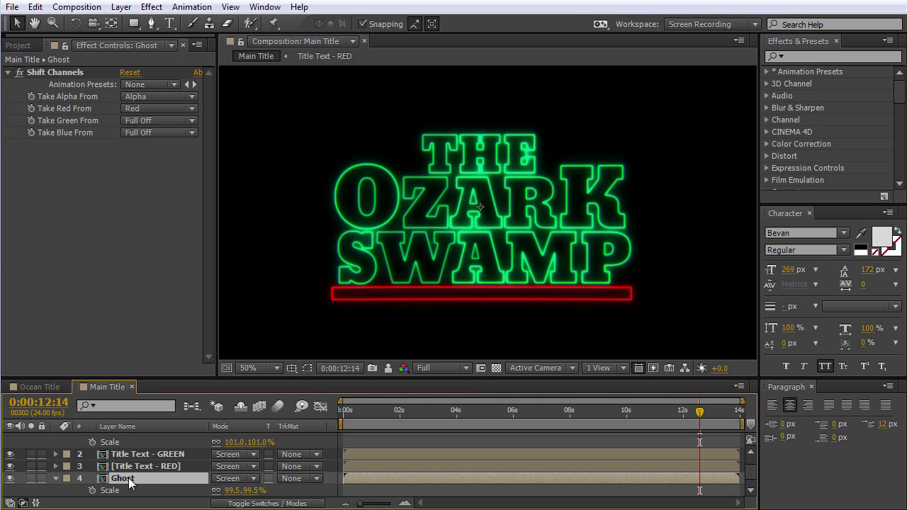
# Step: Remove the Shift Channels effect from the Ghost layer and set its Opacity to 10%
pyautogui.click(46, 73)
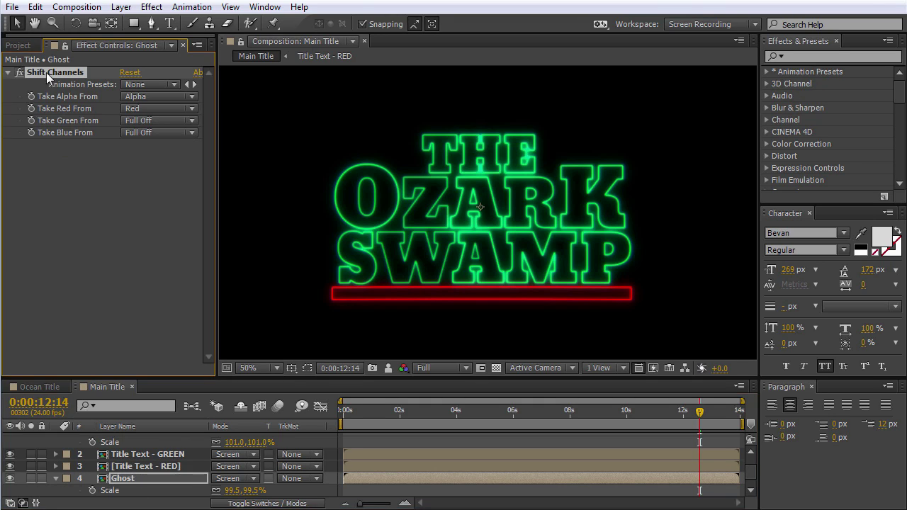
pyautogui.press('Delete')
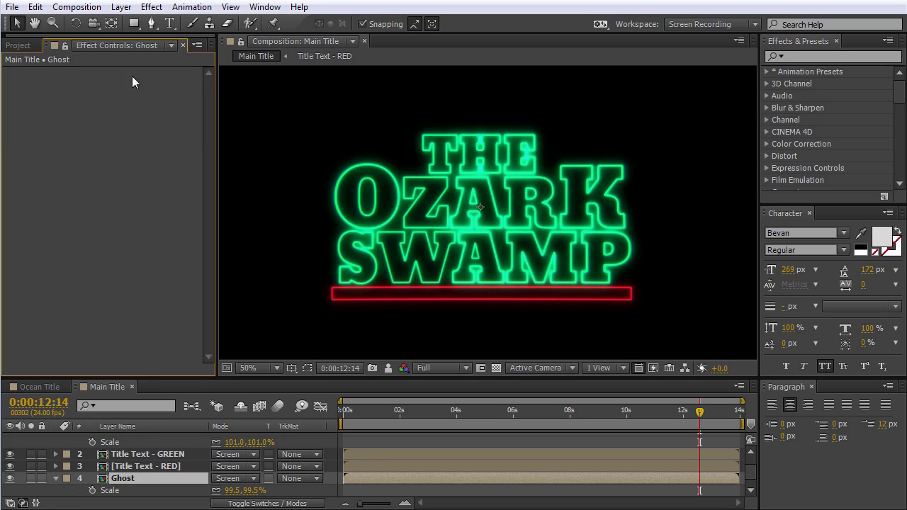
pyautogui.click(133, 480)
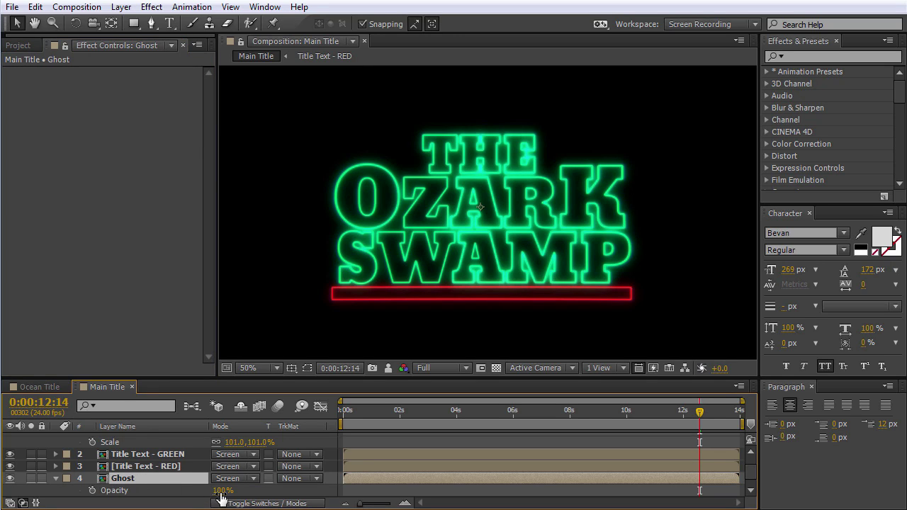
pyautogui.press('t')
pyautogui.moveTo(194, 492); pyautogui.dragTo(162, 503)
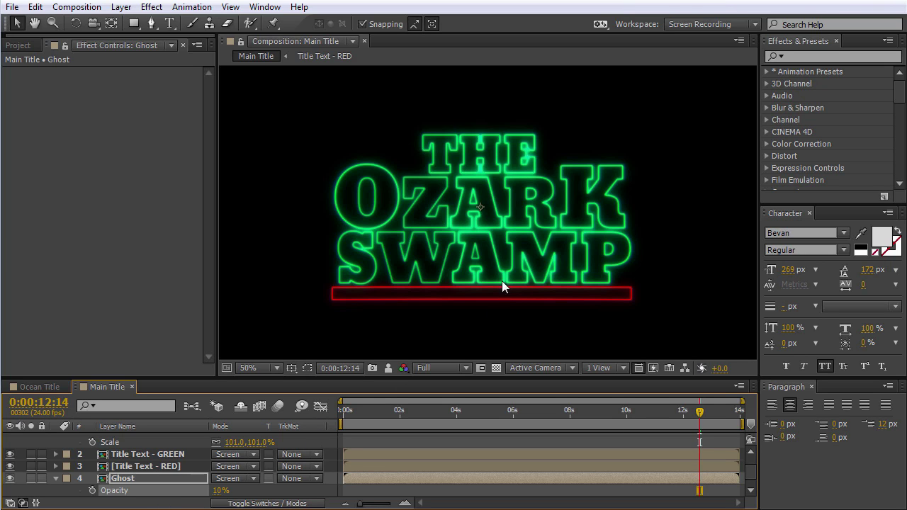
# Step: Turn off Snapping and offset the Ghost layer slightly down and to the right of the main title text
pyautogui.press('.')
pyautogui.moveTo(579, 285); pyautogui.dragTo(488, 193)
pyautogui.moveTo(496, 227); pyautogui.dragTo(513, 255)
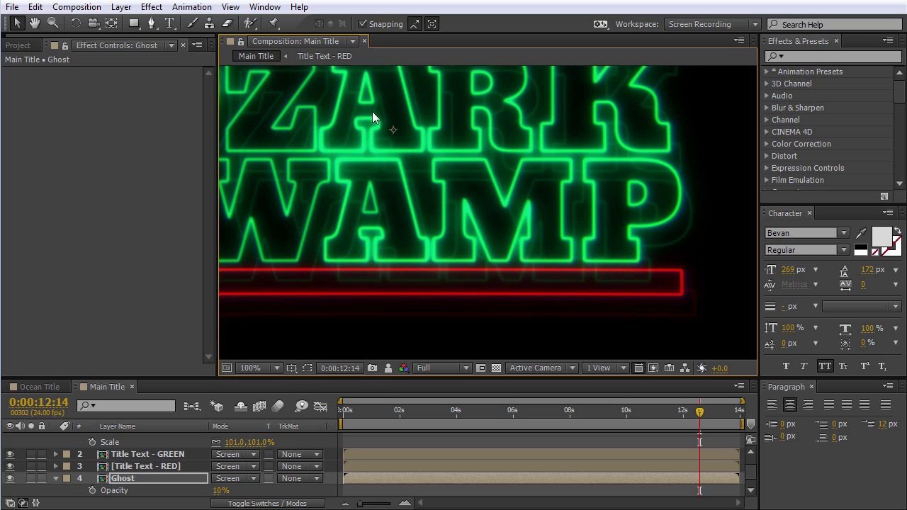
pyautogui.click(370, 26)
pyautogui.moveTo(470, 232); pyautogui.dragTo(463, 213)
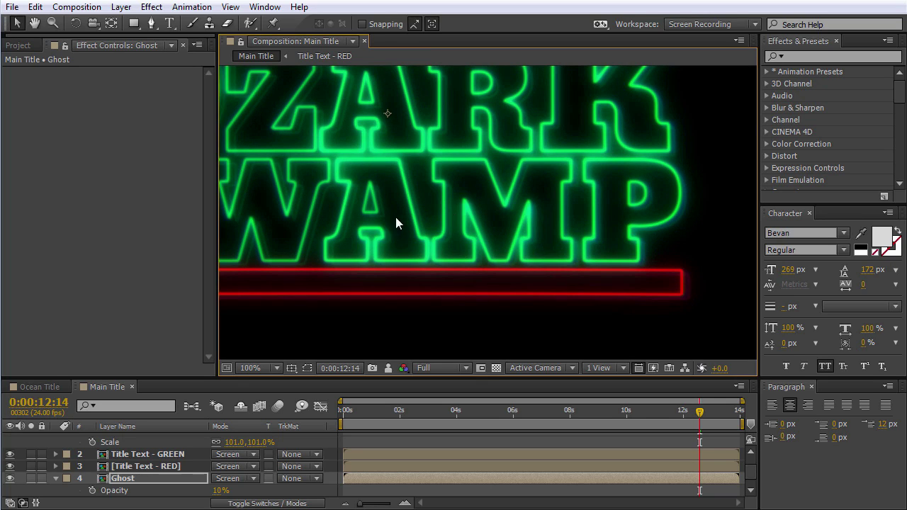
# Step: Set the Opacity of the Ghost layer to 8%
pyautogui.scroll(2, 354, 241)
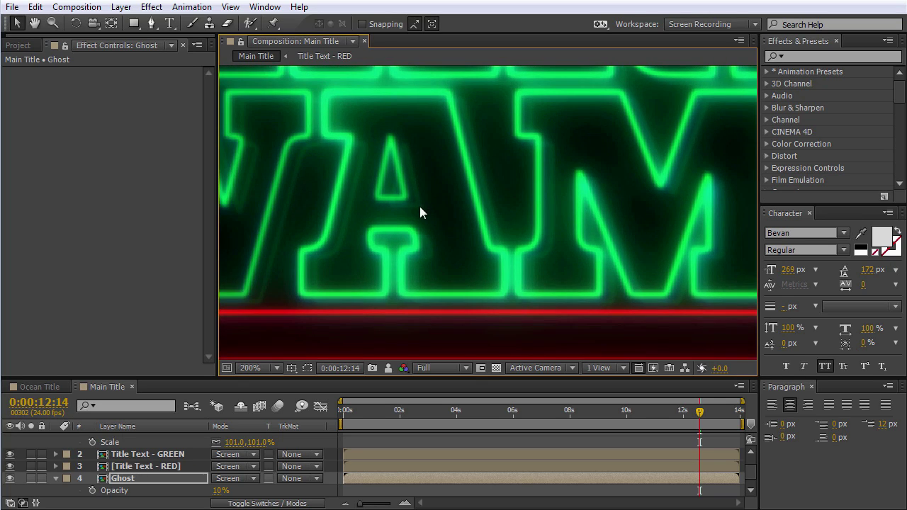
pyautogui.scroll(-4, 458, 226)
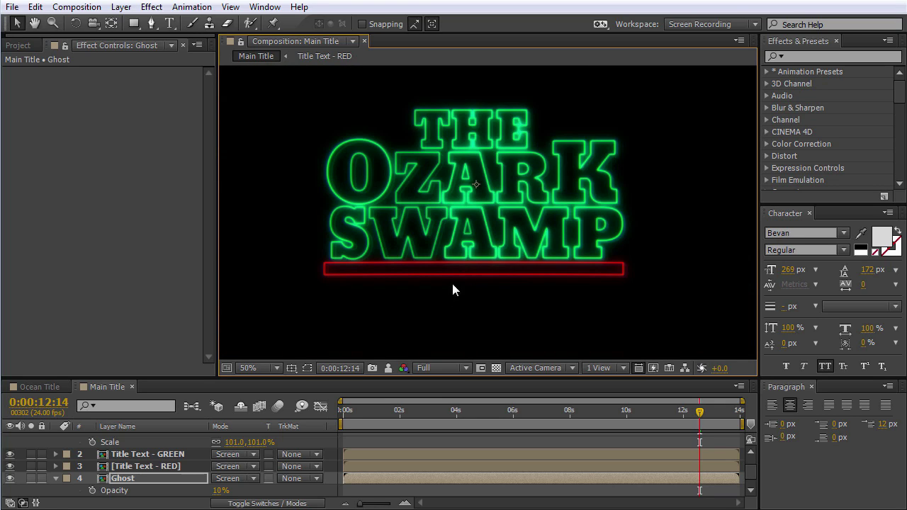
pyautogui.click(221, 491)
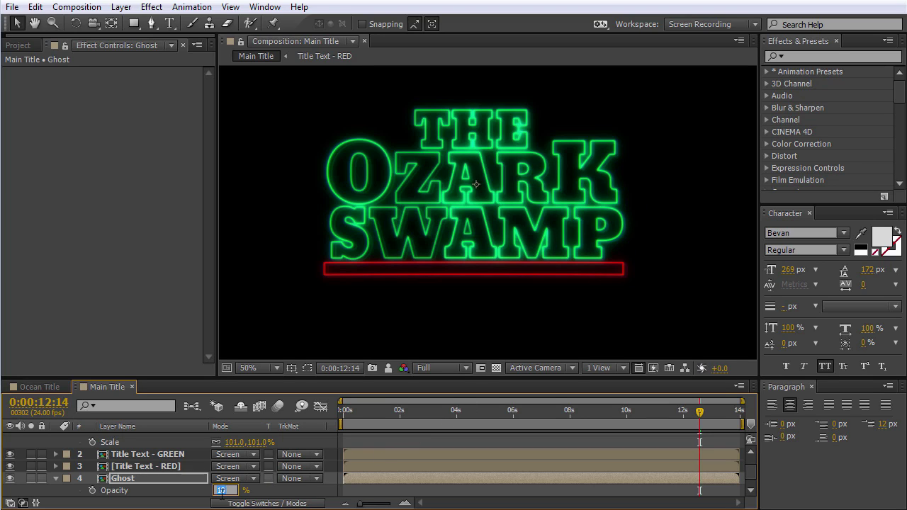
pyautogui.write('8')
pyautogui.press('Return')
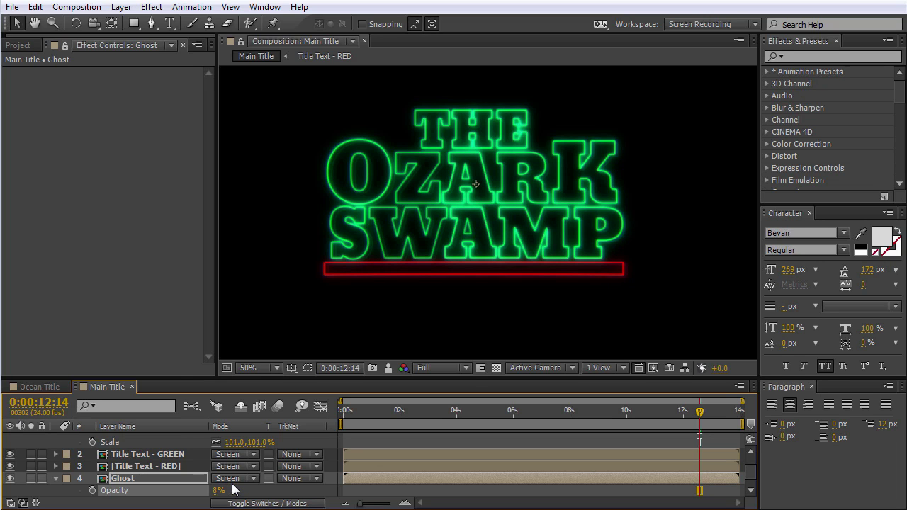
# Step: Apply a Fast Blur effect to the Ghost layer with a Blurriness of 4
pyautogui.click(146, 479)
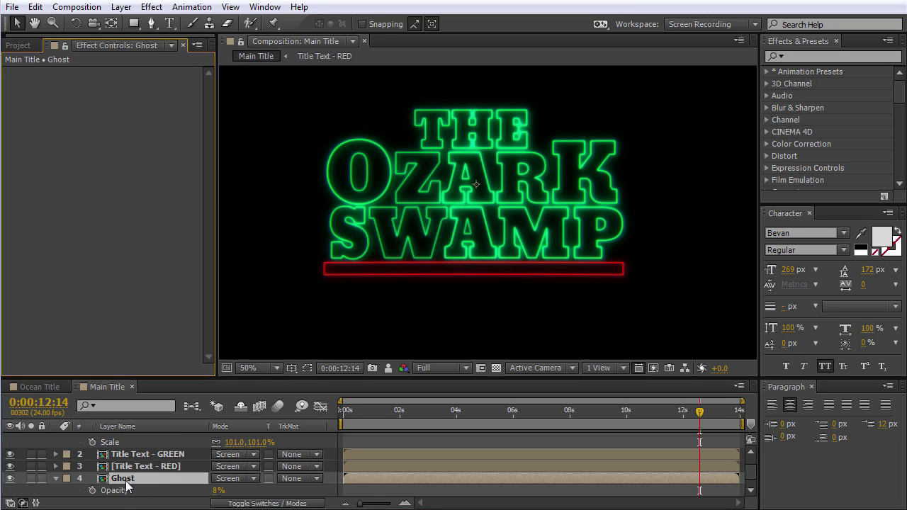
pyautogui.click(152, 7)
pyautogui.moveTo(226, 68)
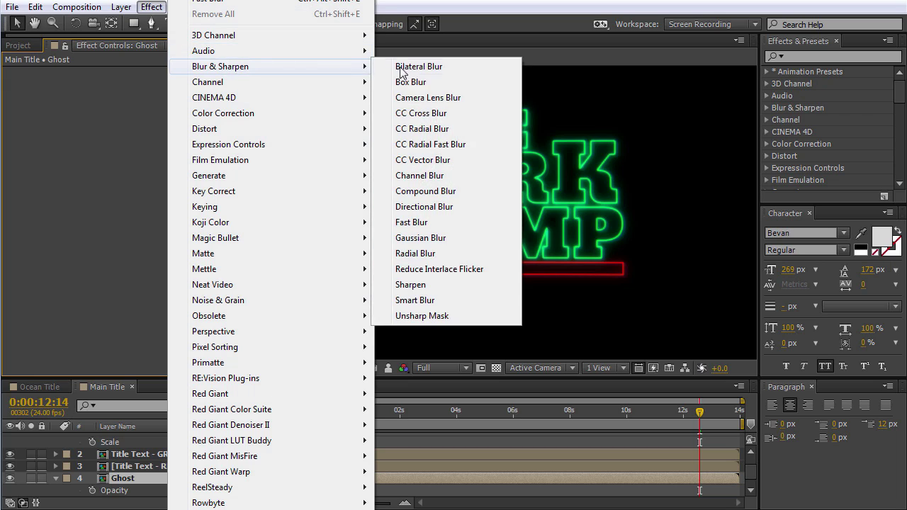
pyautogui.click(411, 222)
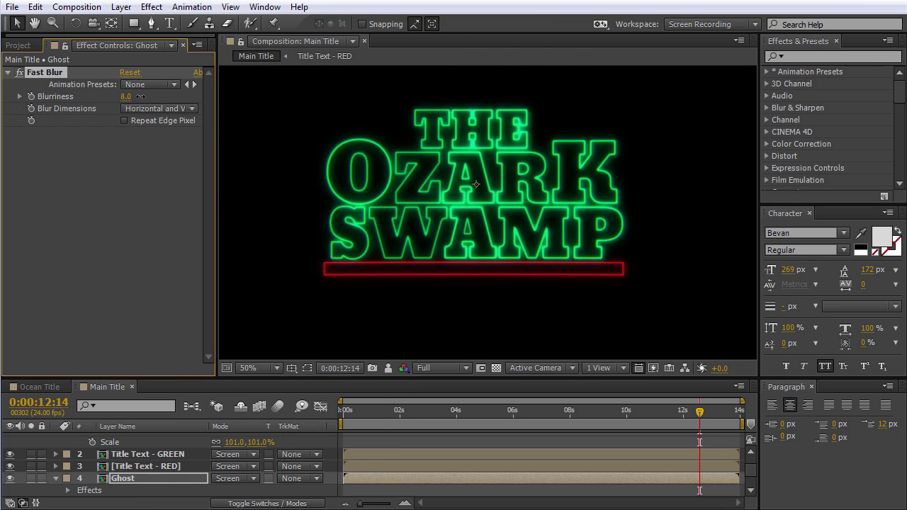
pyautogui.moveTo(140, 95); pyautogui.dragTo(126, 98)
# Step: Toggle the Ghost layer's visibility off and on to compare the title with and without it
pyautogui.click(9, 479)
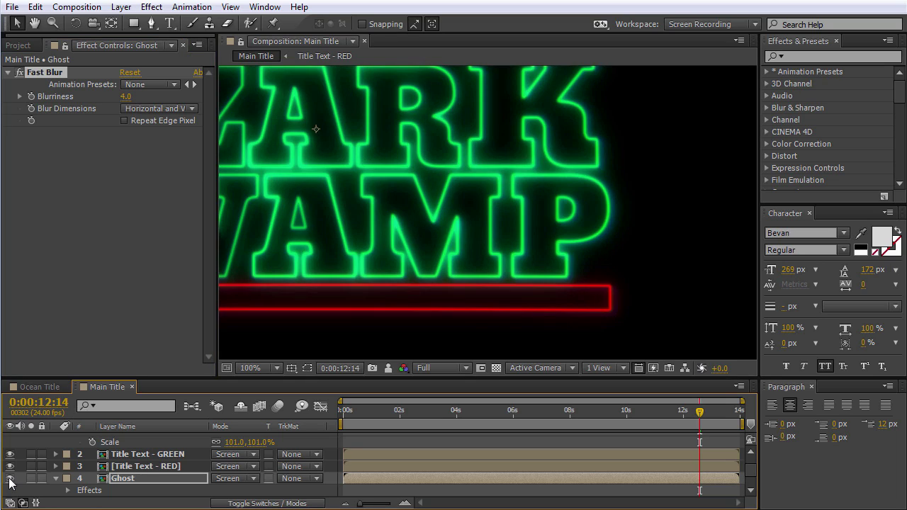
pyautogui.click(9, 479)
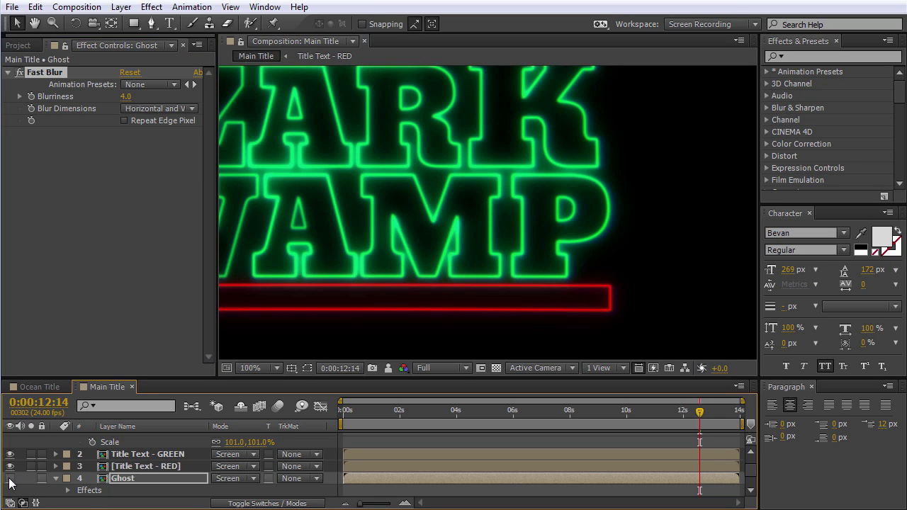
pyautogui.click(9, 479)
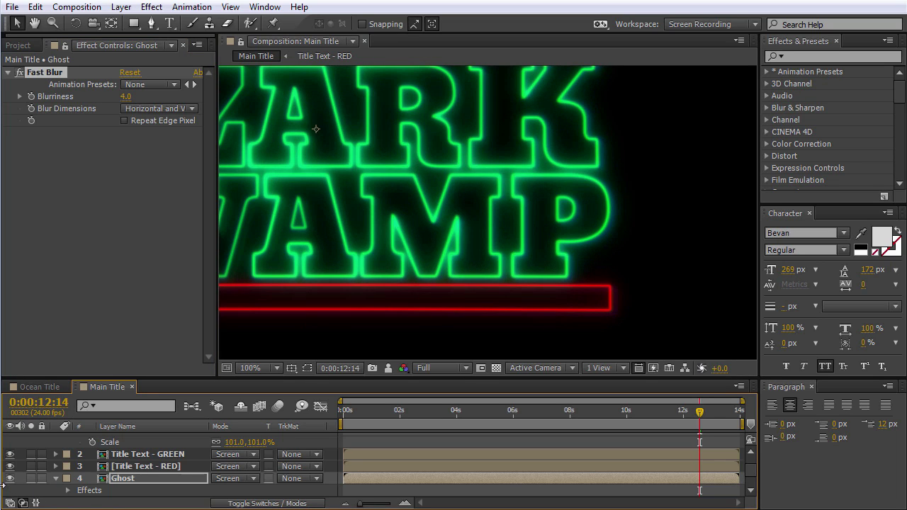
# Step: Set the Scale of the Title Text - BLUE layer to 102%
pyautogui.moveTo(412, 231); pyautogui.dragTo(532, 287)
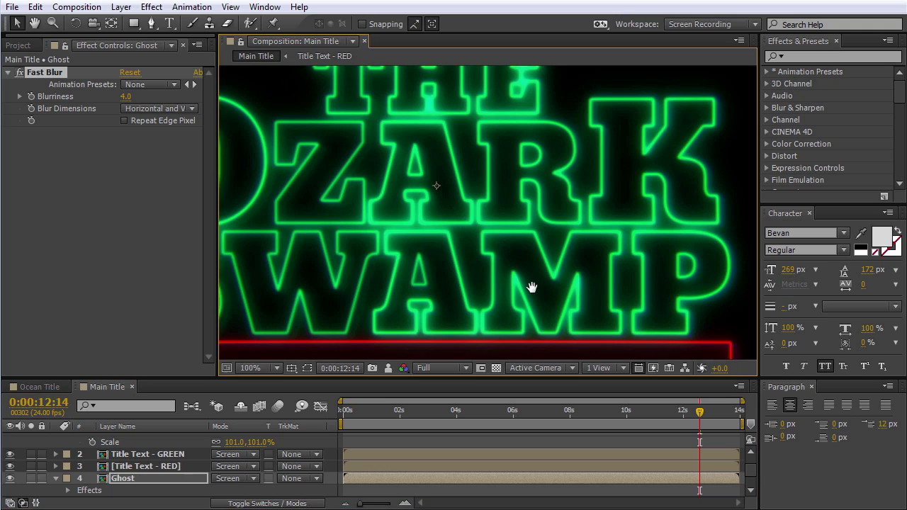
pyautogui.press(',')
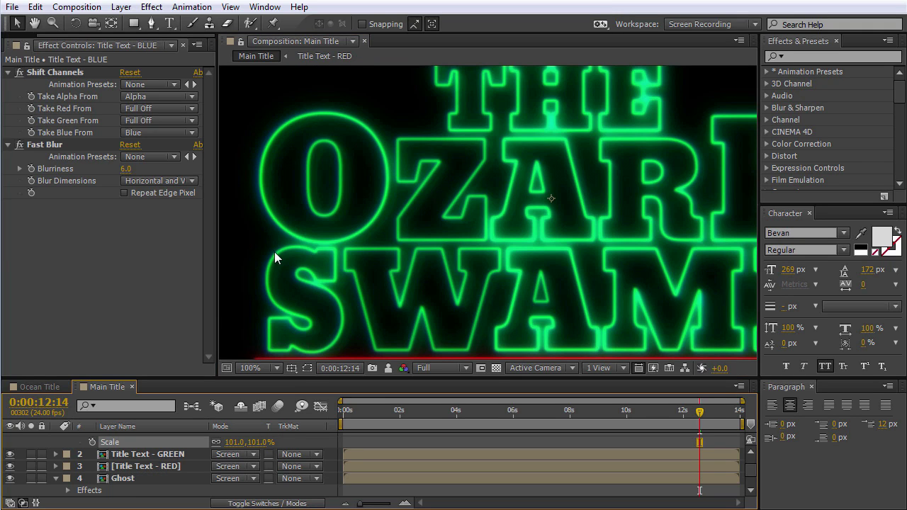
pyautogui.scroll(1, 272, 454)
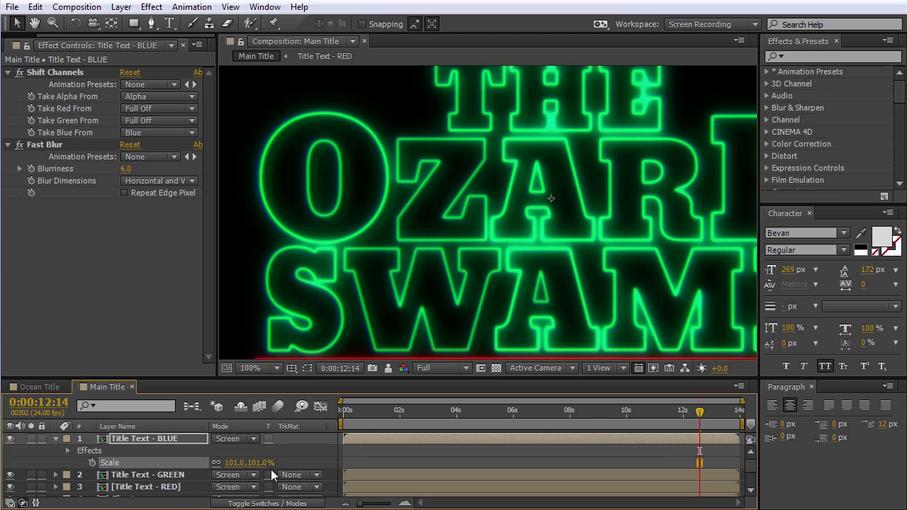
pyautogui.click(265, 462)
pyautogui.write('102')
# Step: Add a new adjustment layer on top of the Main Title composition
pyautogui.scroll(-2, 626, 148)
pyautogui.moveTo(625, 149); pyautogui.dragTo(589, 154)
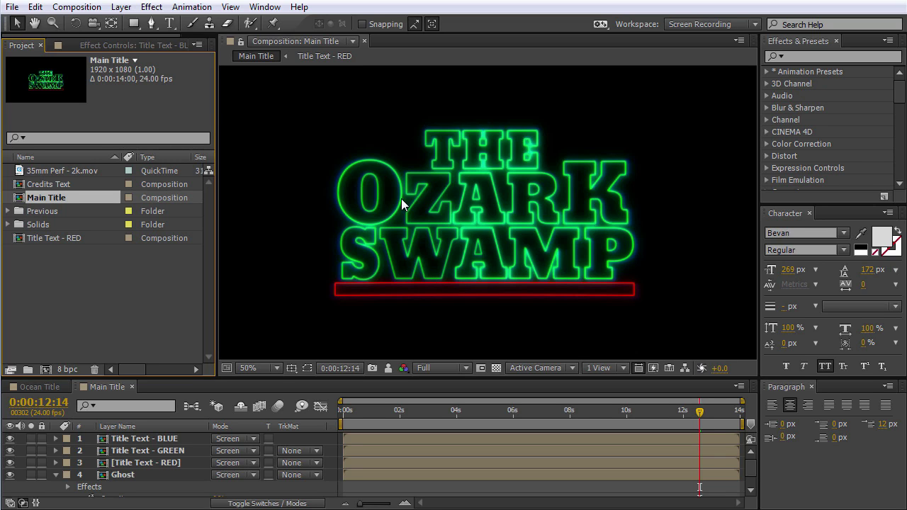
pyautogui.press(',')
pyautogui.rightClick(282, 152)
pyautogui.moveTo(333, 159)
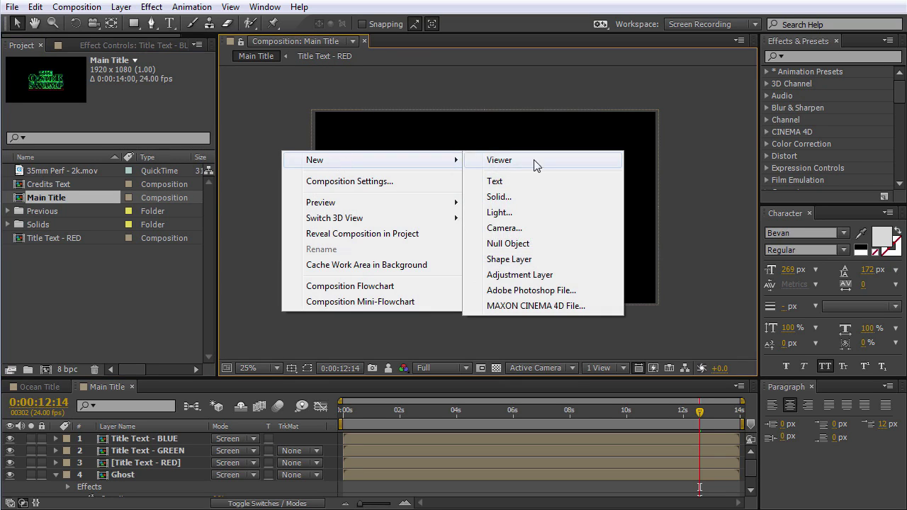
pyautogui.click(536, 276)
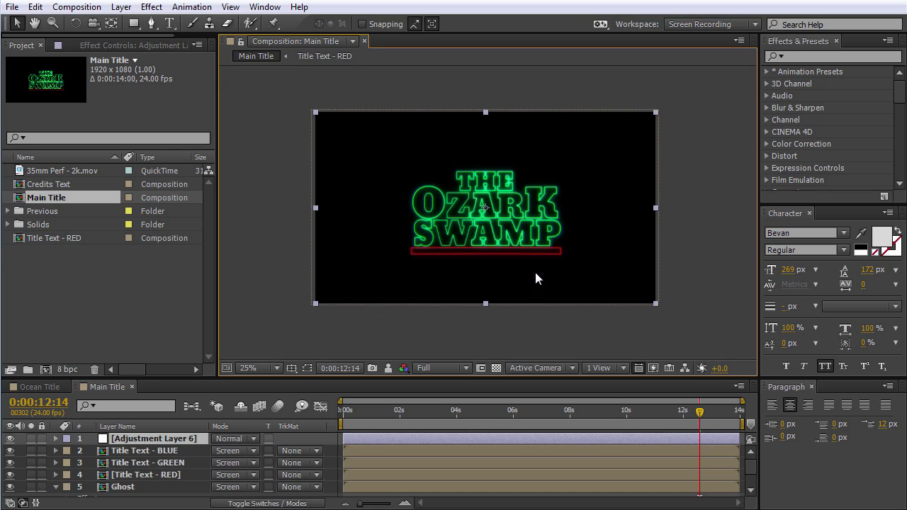
# Step: Rename the new adjustment layer as Warp
pyautogui.click(178, 439)
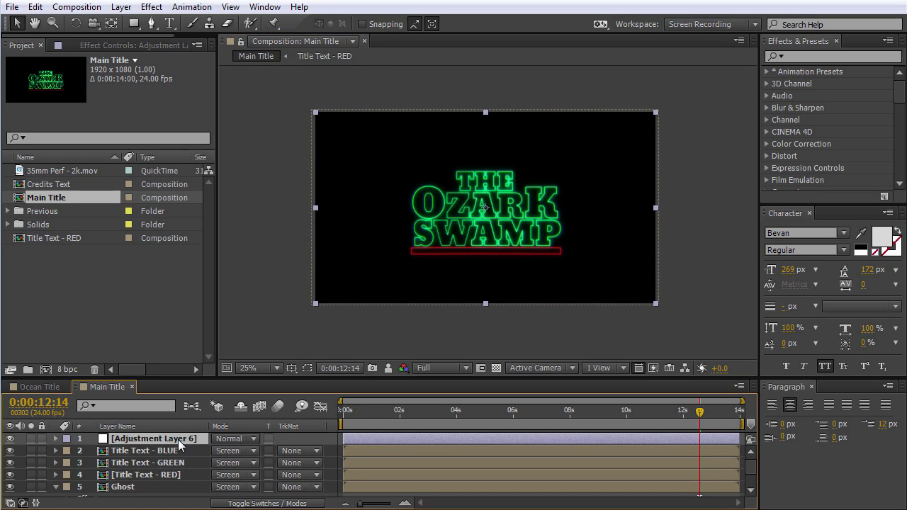
pyautogui.press('Return')
pyautogui.write('Warp')
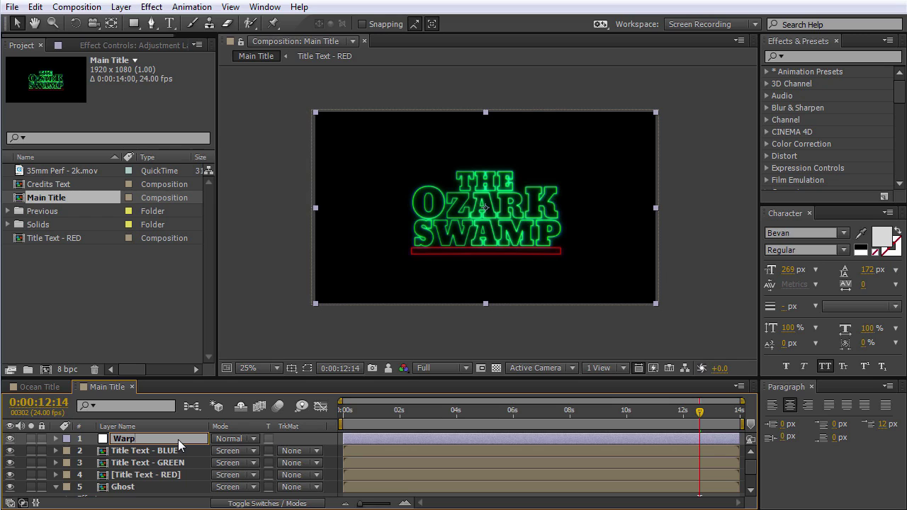
pyautogui.press('Return')
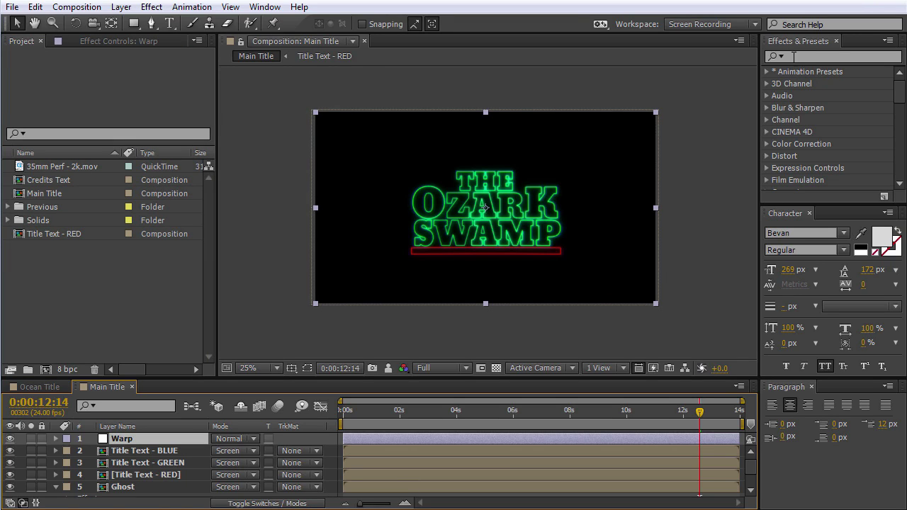
# Step: Find the Turbulent Displace effect and apply it to the Warp adjustment layer
pyautogui.click(803, 55)
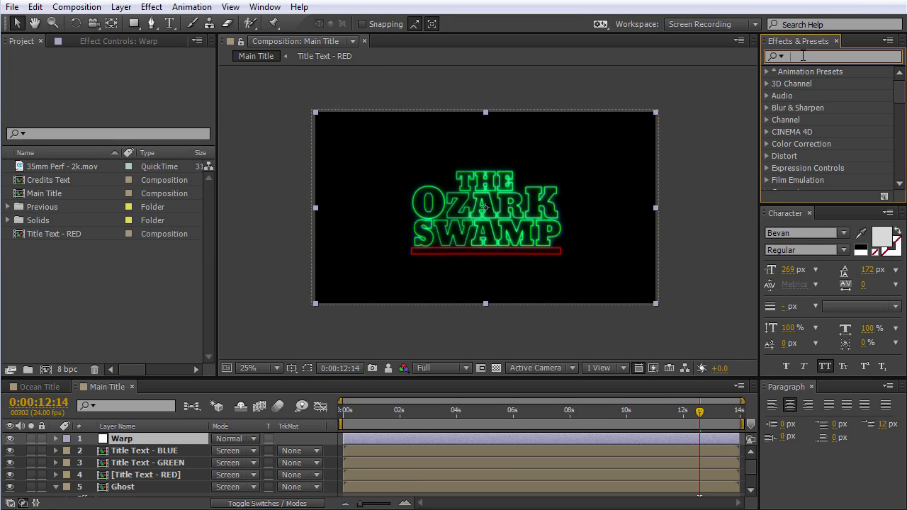
pyautogui.write('turb')
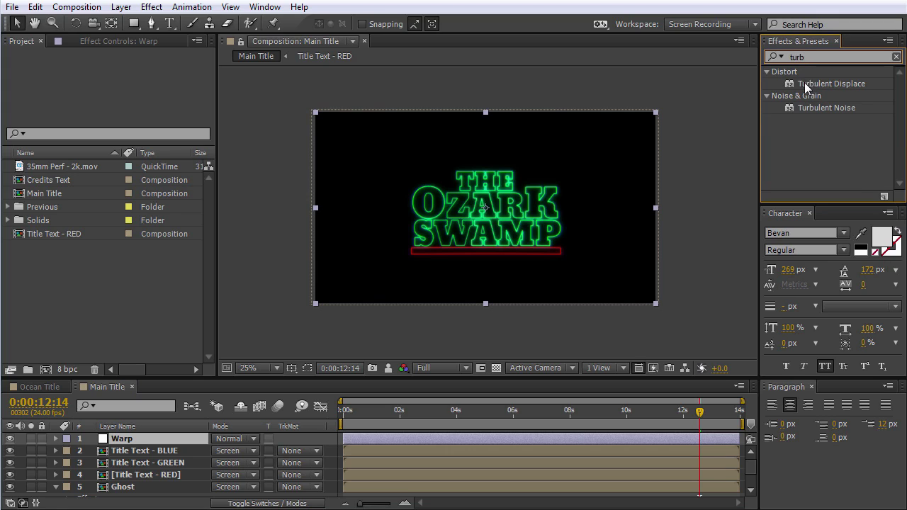
pyautogui.moveTo(815, 84); pyautogui.dragTo(148, 440)
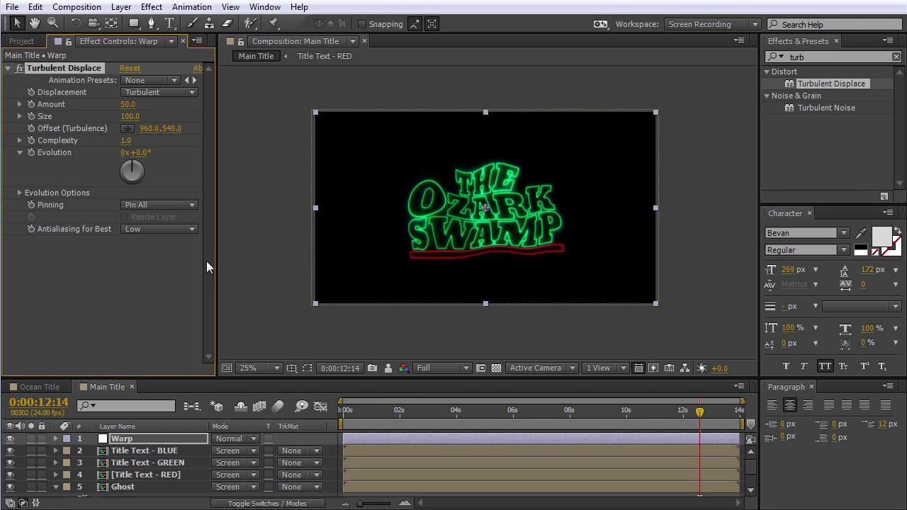
# Step: Set the Turbulent Displace Amount to 3 and its Size to 21 on the Warp layer
pyautogui.scroll(1, 503, 225)
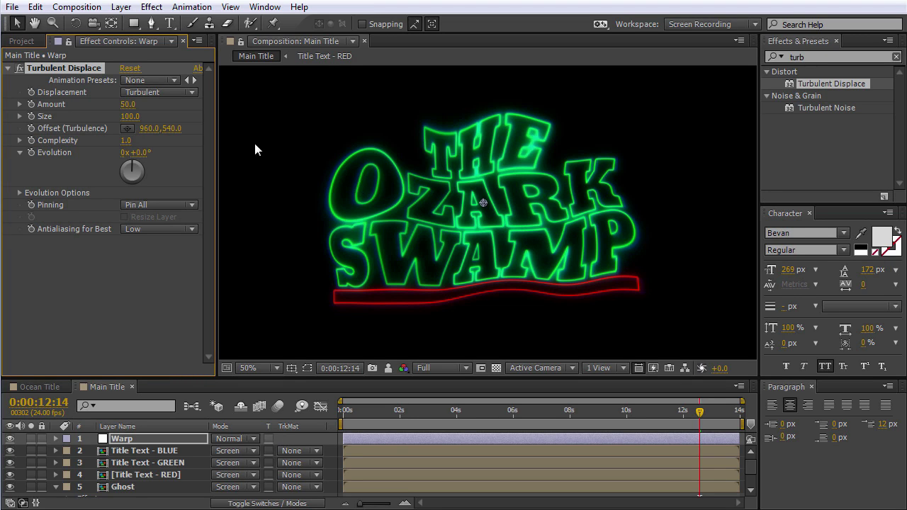
pyautogui.click(128, 104)
pyautogui.write('3')
pyautogui.press('Return')
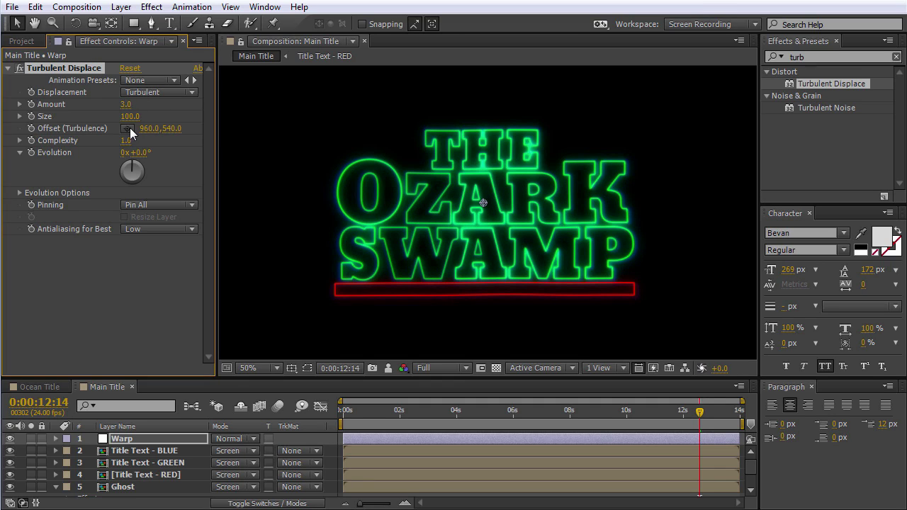
pyautogui.click(130, 117)
pyautogui.write('21')
pyautogui.press('Return')
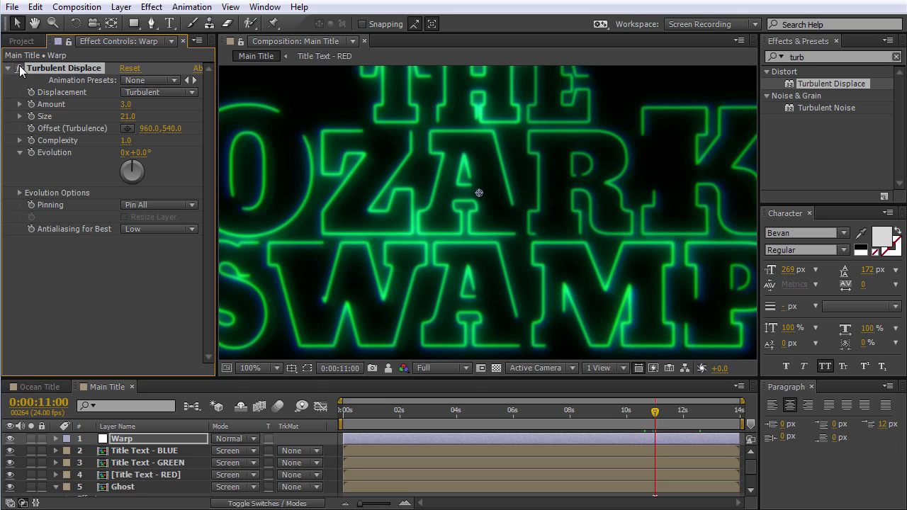
pyautogui.press('.')
pyautogui.moveTo(614, 252); pyautogui.dragTo(336, 163)
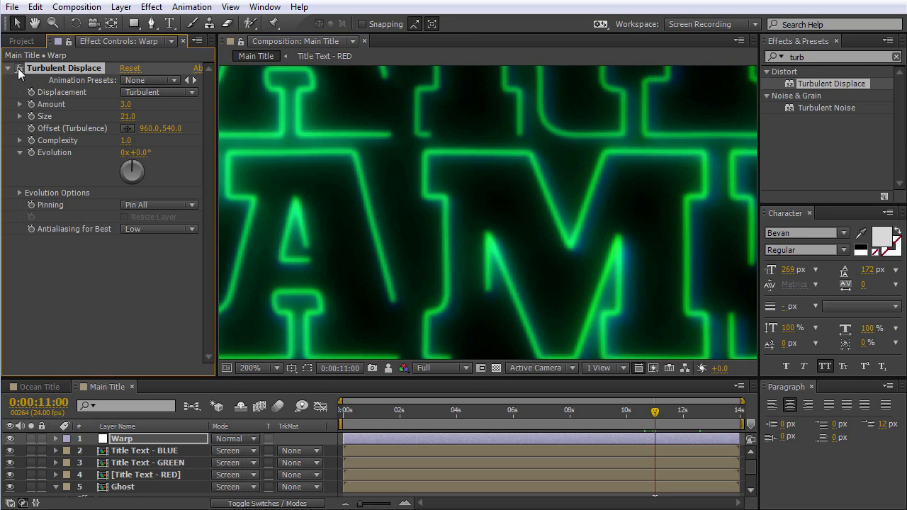
pyautogui.press(',')
pyautogui.press(',')
pyautogui.press(',')
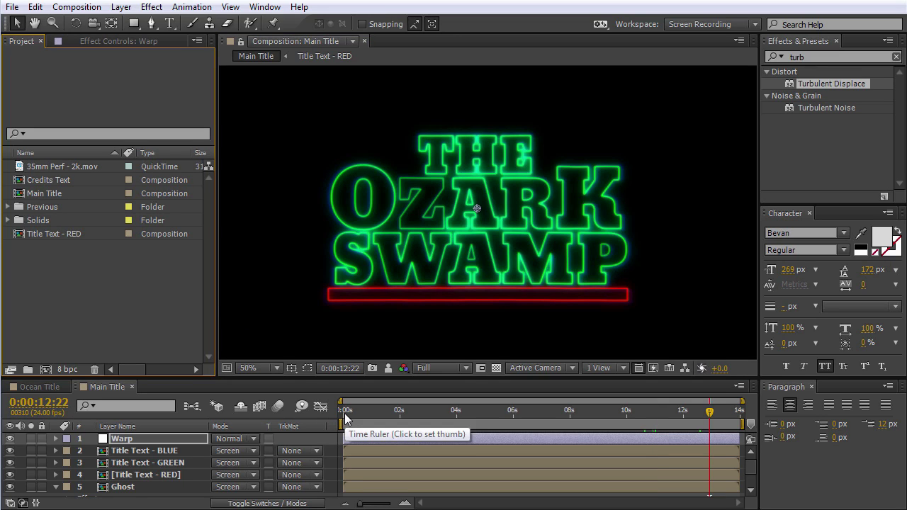
# Step: Add the 35mm Perf - 2k.mov grain clip as the top layer at the composition's start, in Overlay blending mode
pyautogui.click(343, 418)
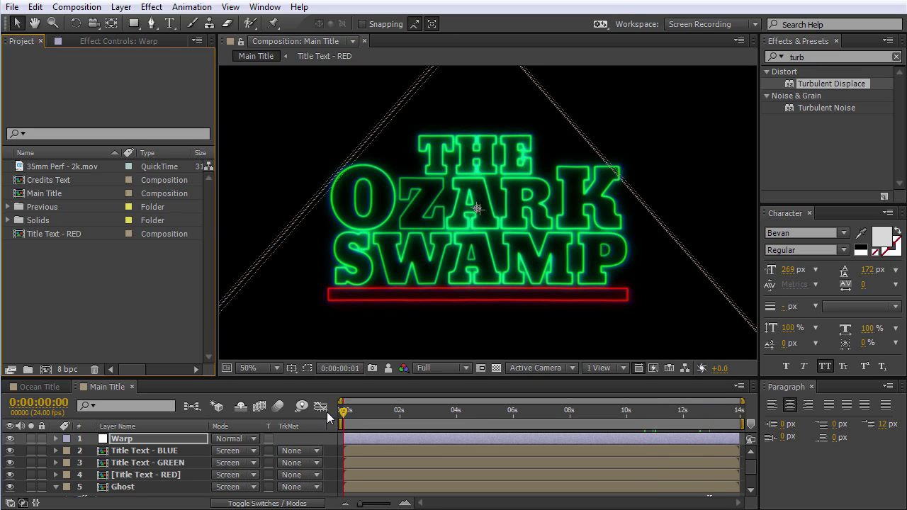
pyautogui.click(69, 167)
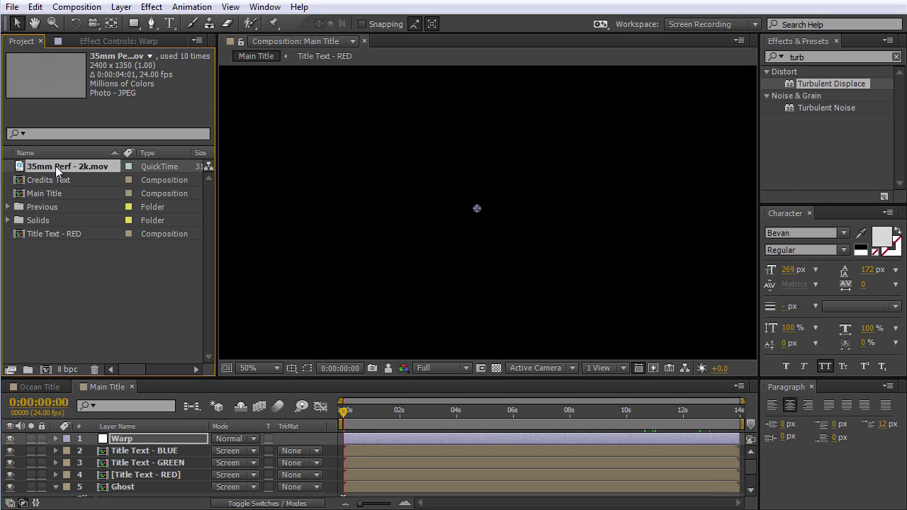
pyautogui.moveTo(42, 168); pyautogui.dragTo(142, 440)
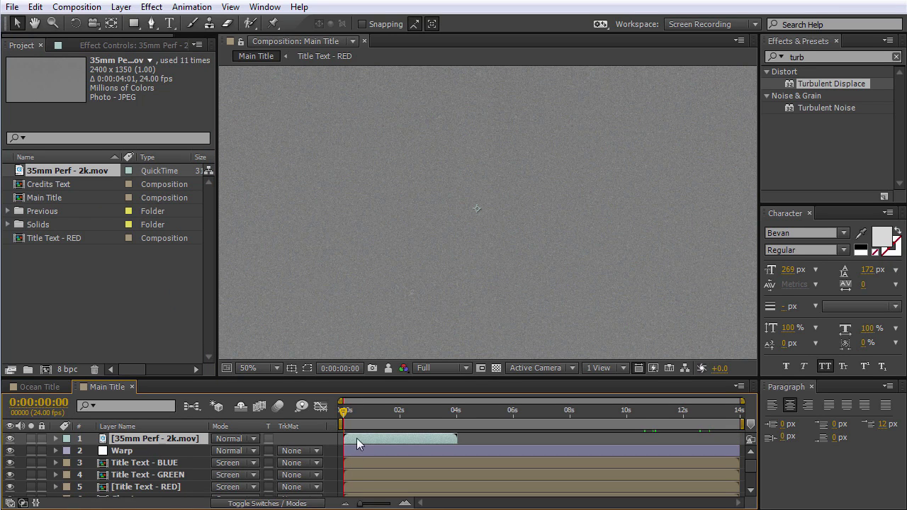
pyautogui.click(233, 440)
pyautogui.click(305, 282)
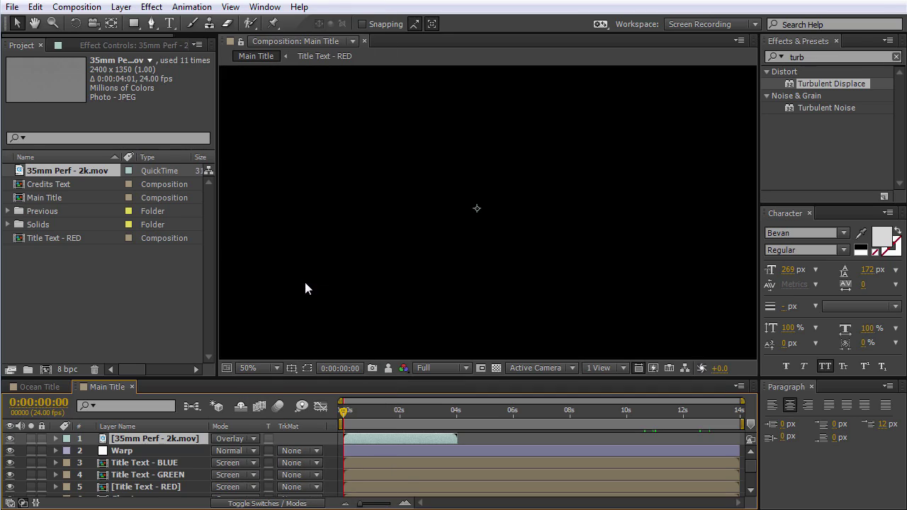
# Step: Duplicate the 35mm grain clip three times and place the copies end to end to cover the whole composition
pyautogui.press(',')
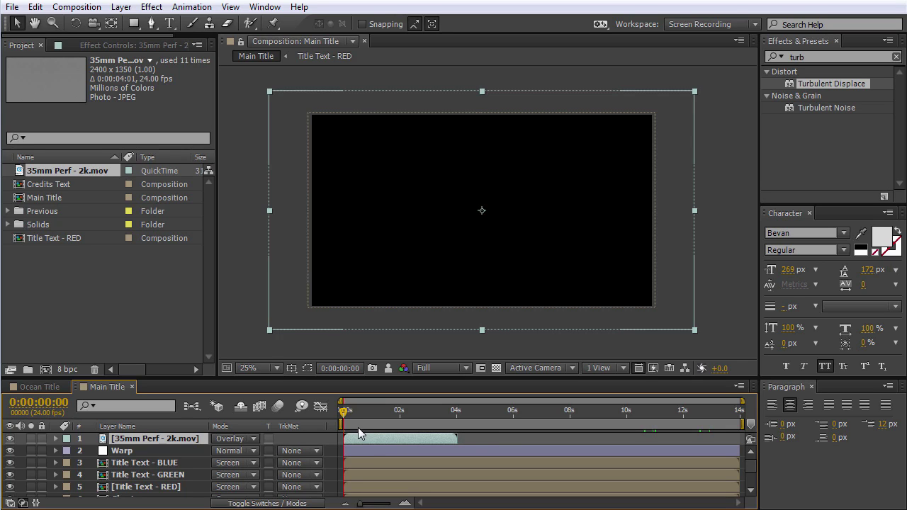
pyautogui.hotkey('ctrl', 'd')
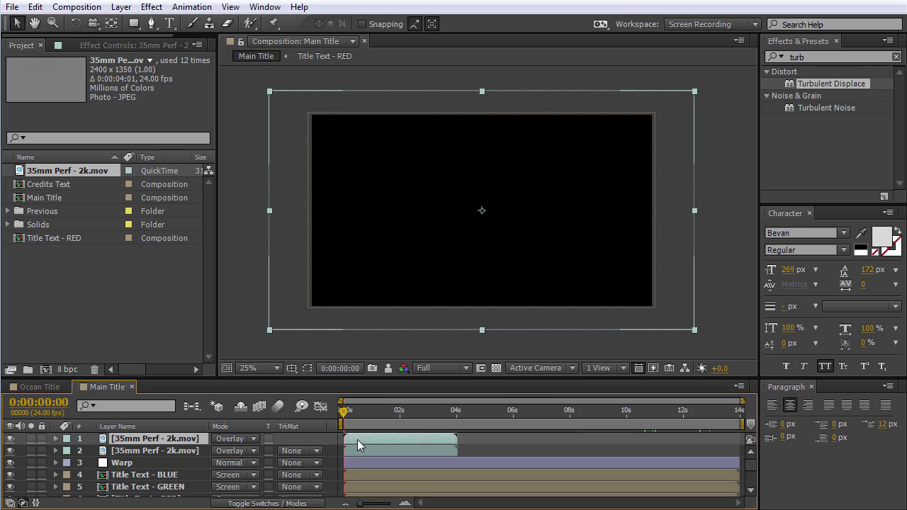
pyautogui.moveTo(357, 440); pyautogui.dragTo(464, 442)
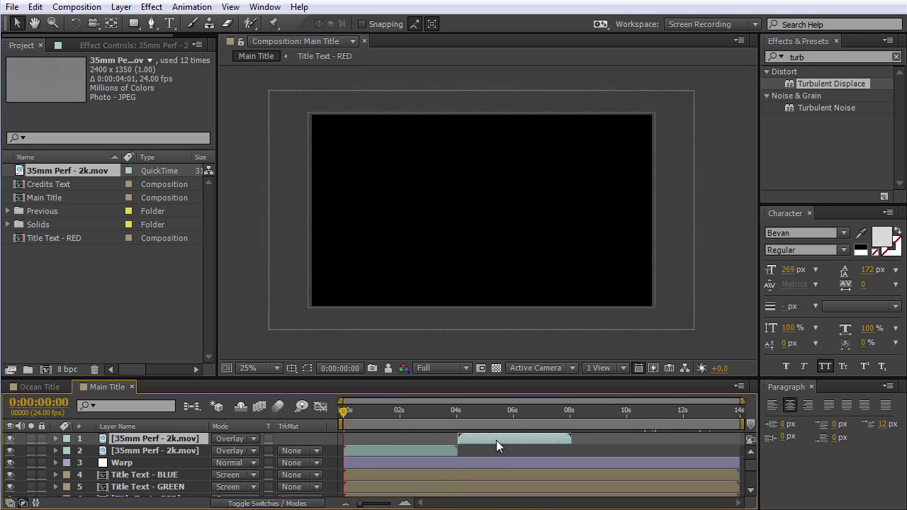
pyautogui.hotkey('ctrl', 'd')
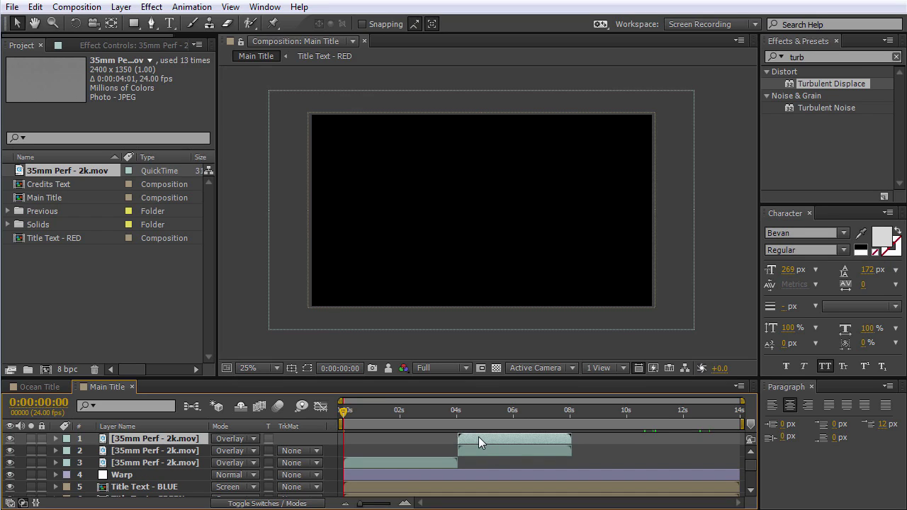
pyautogui.moveTo(478, 437); pyautogui.dragTo(581, 442)
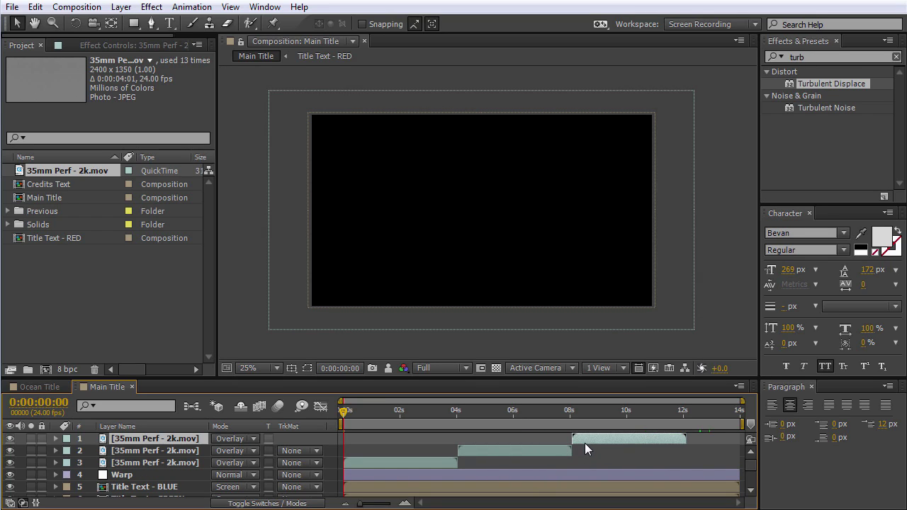
pyautogui.hotkey('ctrl', 'd')
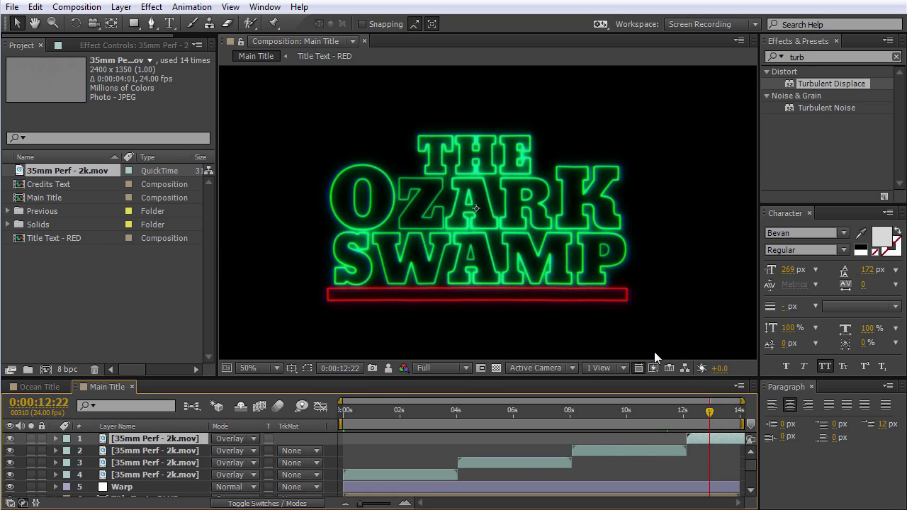
# Step: Examine the film grain over the title's neon outlines up close and preview it in motion
pyautogui.scroll(1, 502, 248)
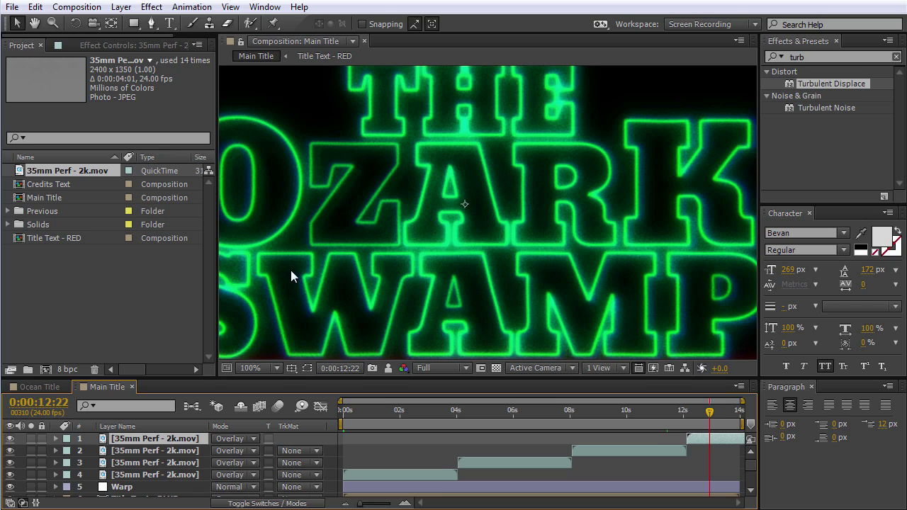
pyautogui.moveTo(291, 270); pyautogui.dragTo(442, 252)
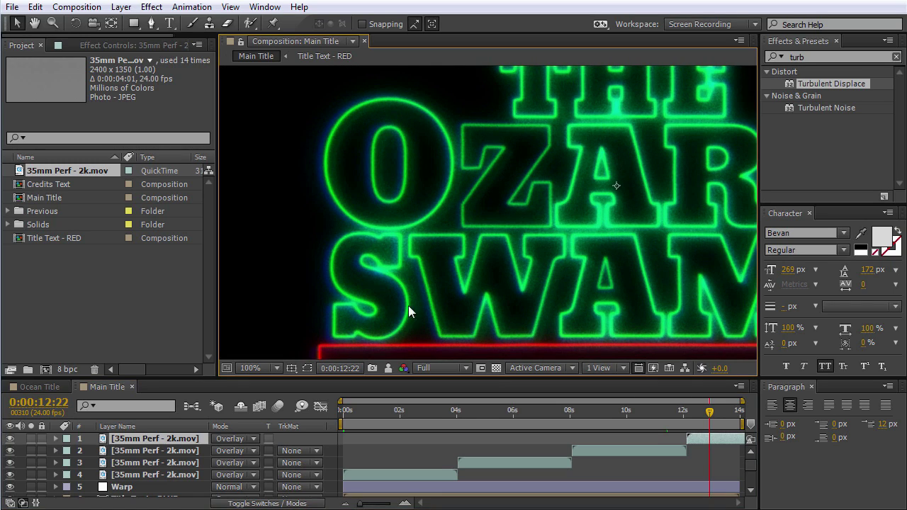
pyautogui.moveTo(662, 312); pyautogui.dragTo(583, 227)
pyautogui.moveTo(657, 219); pyautogui.dragTo(511, 287)
pyautogui.scroll(-1, 481, 227)
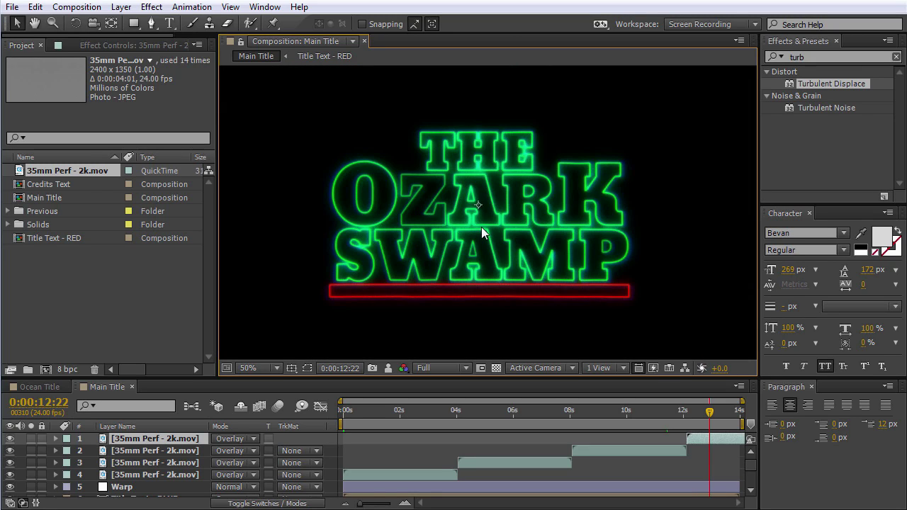
pyautogui.scroll(1, 481, 227)
pyautogui.press('space')
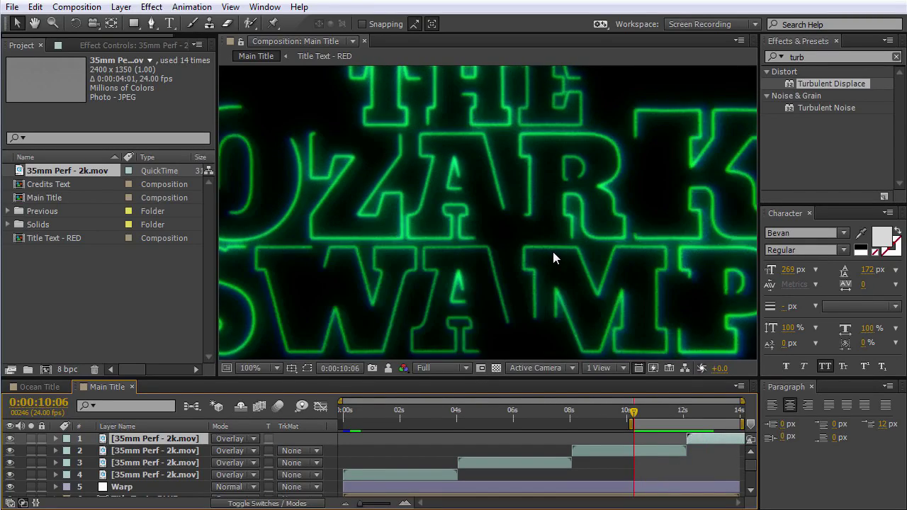
pyautogui.scroll(-1, 553, 251)
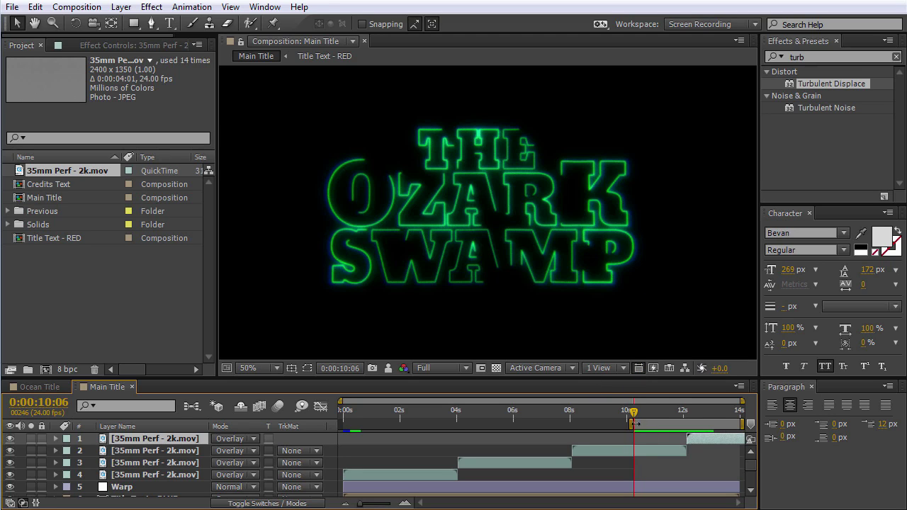
# Step: Extend the work area back to the composition's start and add a 1920 x 1080 px white solid named White Grain
pyautogui.moveTo(633, 423); pyautogui.dragTo(246, 405)
pyautogui.press(',')
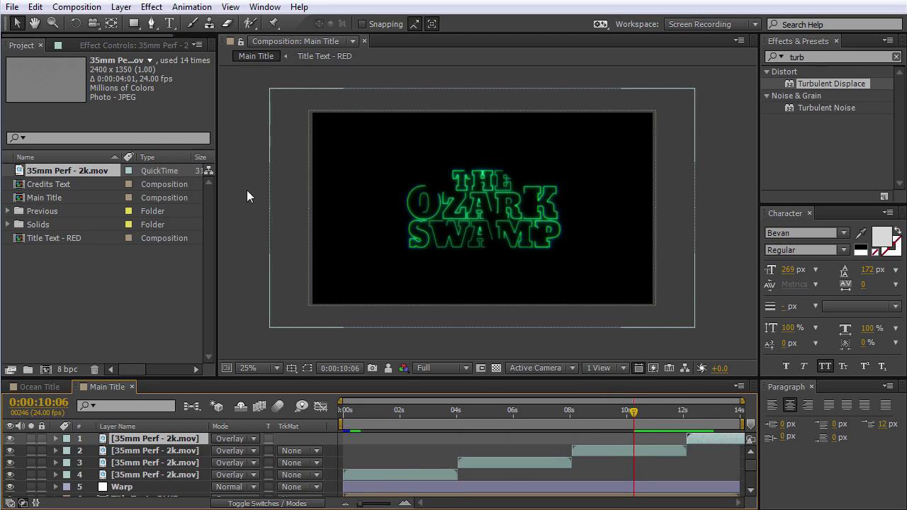
pyautogui.rightClick(245, 189)
pyautogui.moveTo(307, 201)
pyautogui.click(460, 234)
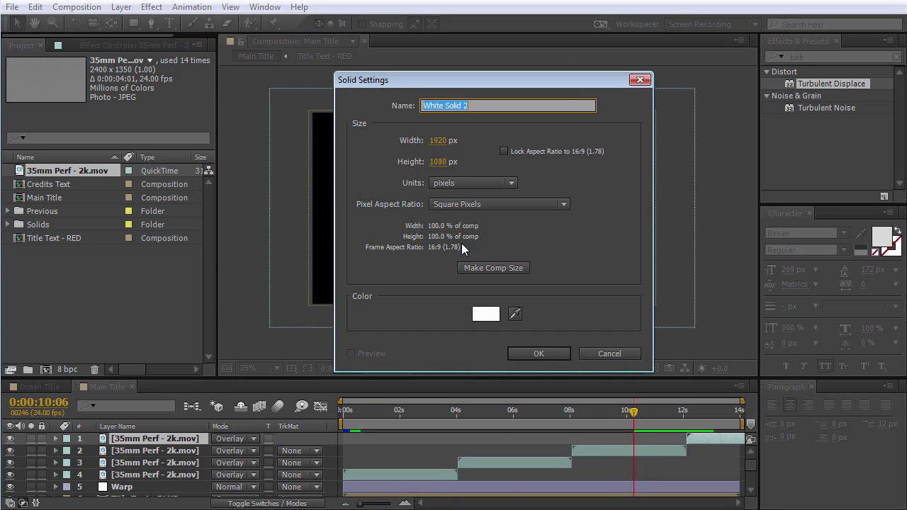
pyautogui.write('White Grain')
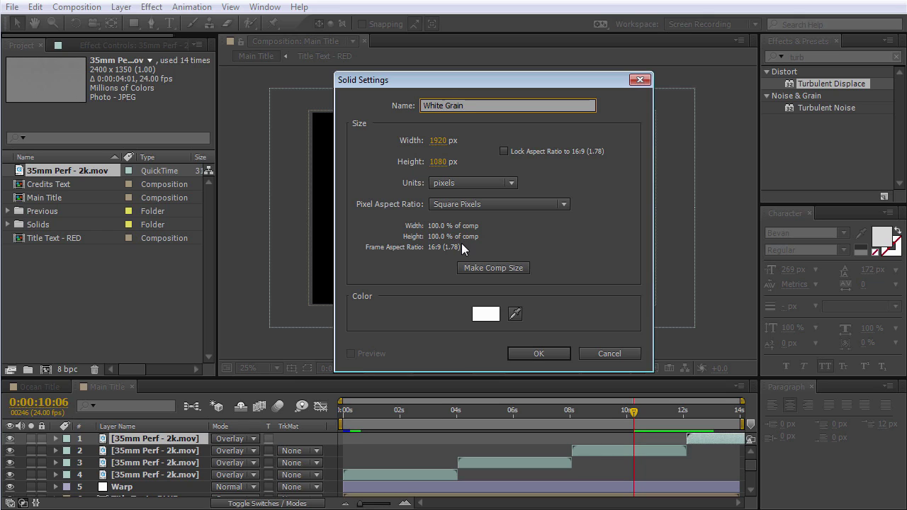
pyautogui.click(532, 353)
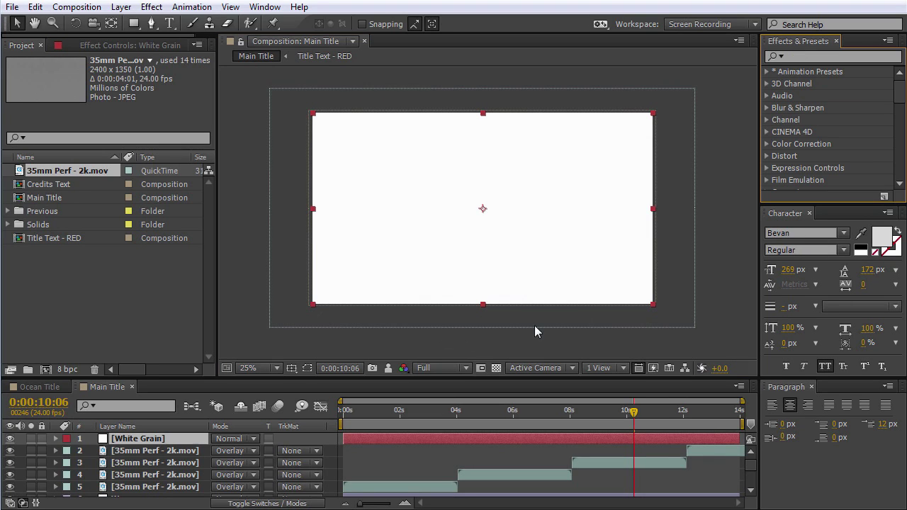
# Step: Apply the White Grain user preset to the White Grain solid layer
pyautogui.click(766, 73)
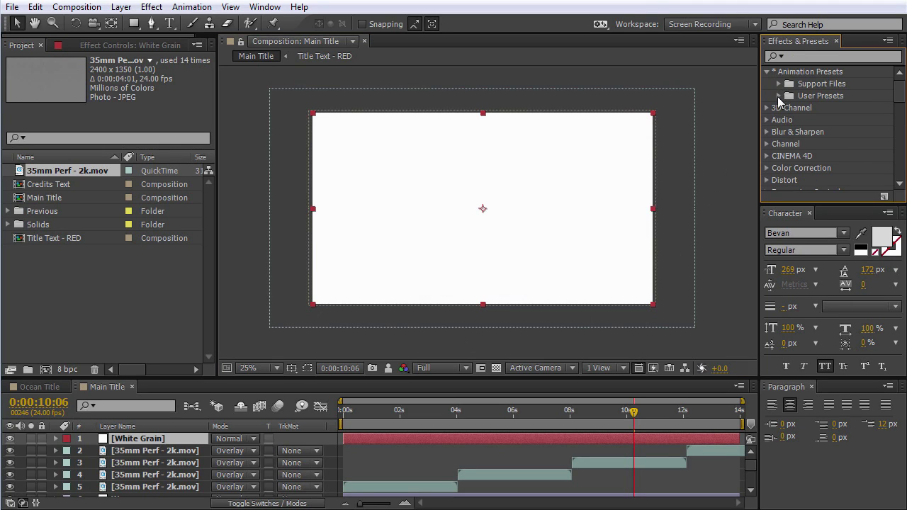
pyautogui.click(779, 96)
pyautogui.click(824, 144)
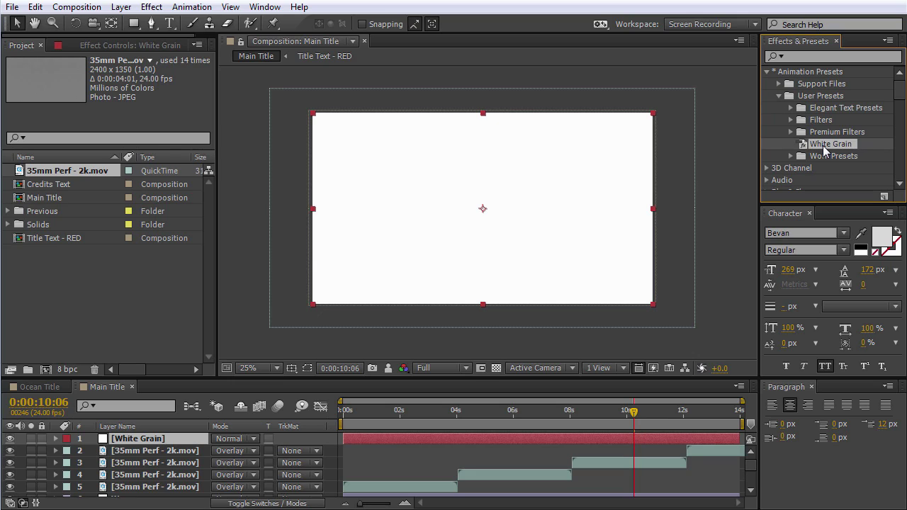
pyautogui.moveTo(825, 146); pyautogui.dragTo(172, 440)
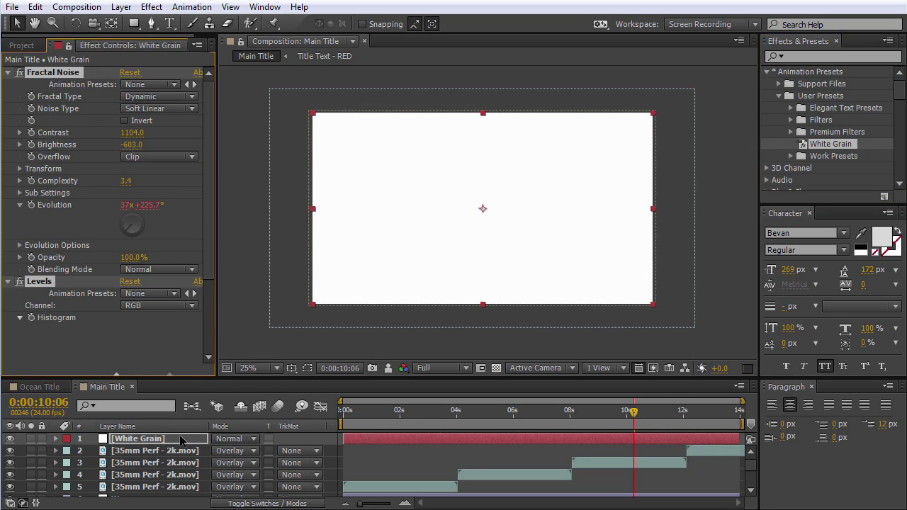
pyautogui.moveTo(591, 240); pyautogui.dragTo(579, 242)
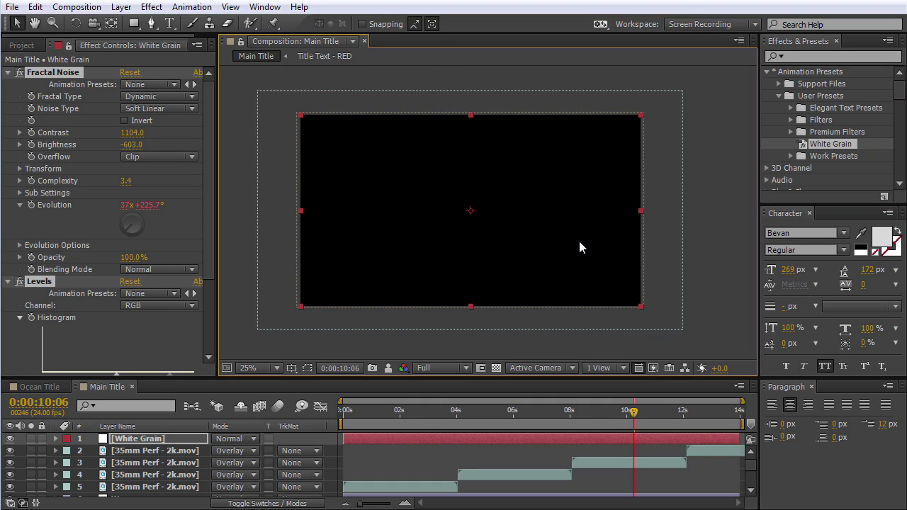
pyautogui.press('.')
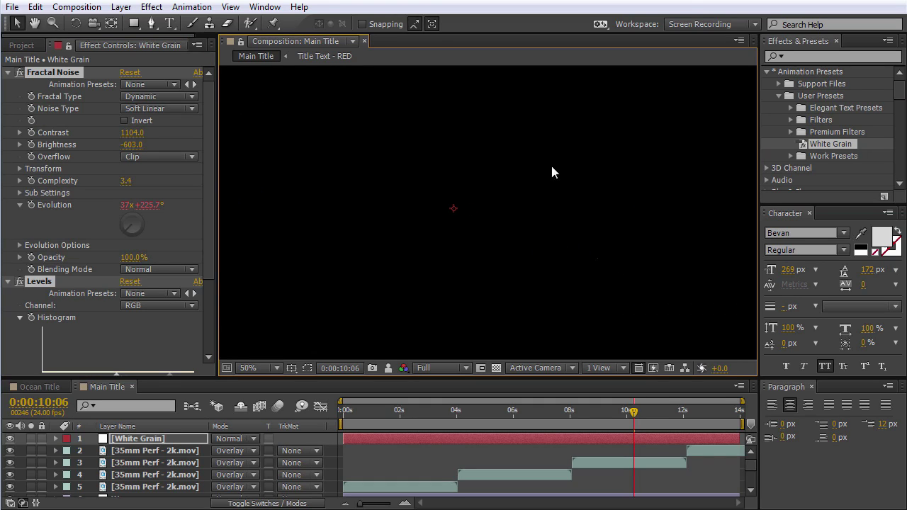
# Step: Check the White Grain specks at early frames and switch off the layer's Levels effect to inspect them up close
pyautogui.click(359, 420)
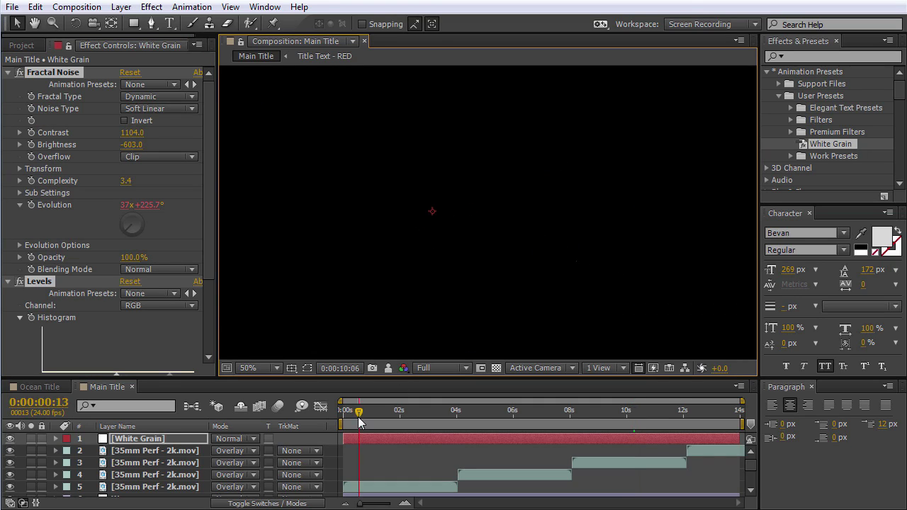
pyautogui.moveTo(454, 246); pyautogui.dragTo(609, 228)
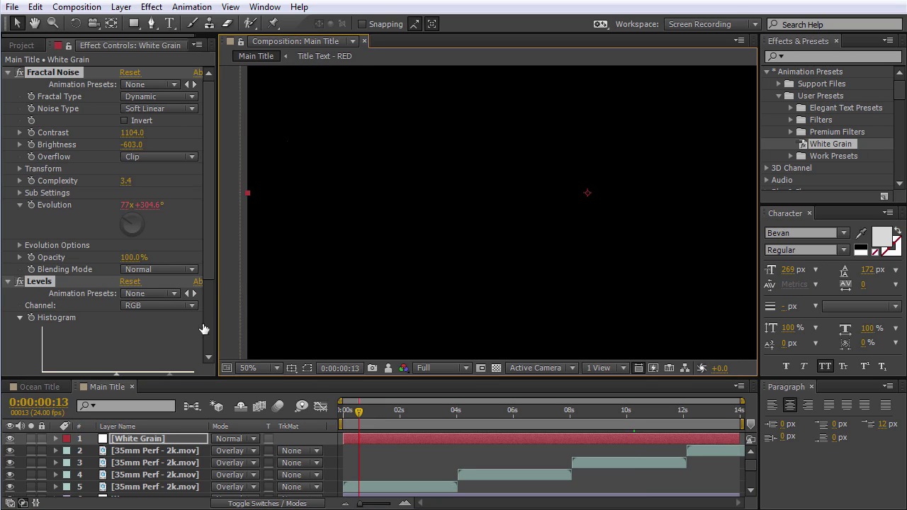
pyautogui.moveTo(359, 411); pyautogui.dragTo(376, 414)
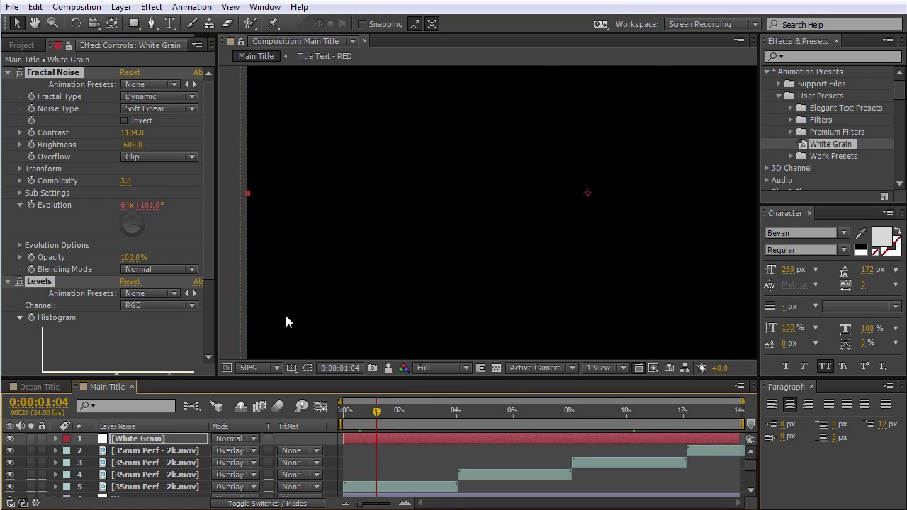
pyautogui.click(175, 438)
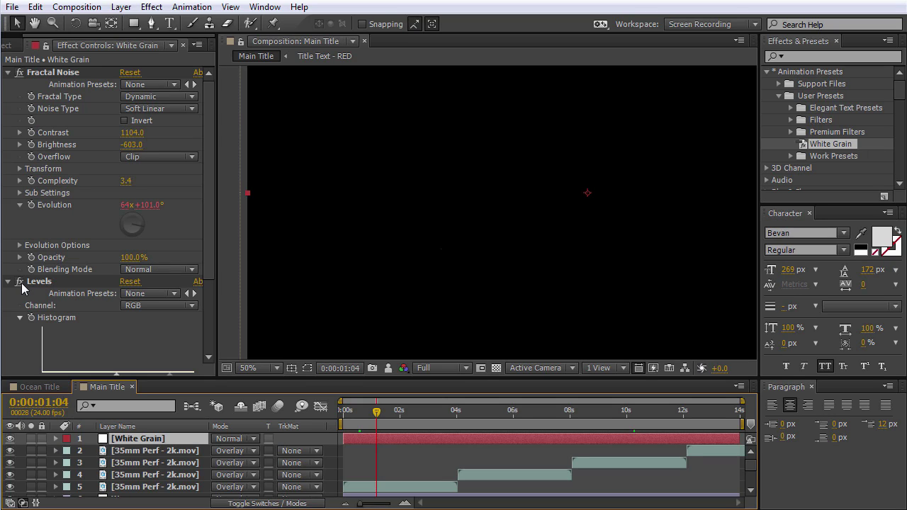
pyautogui.click(20, 282)
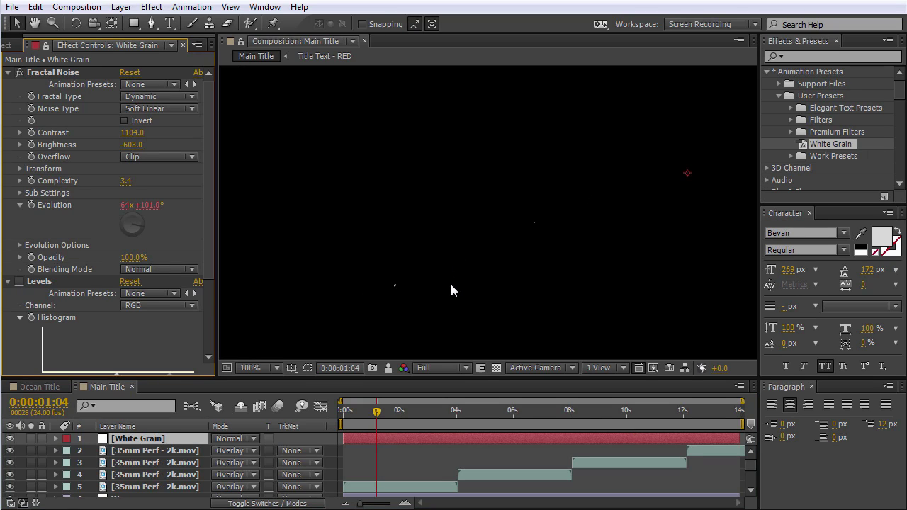
pyautogui.scroll(2, 492, 208)
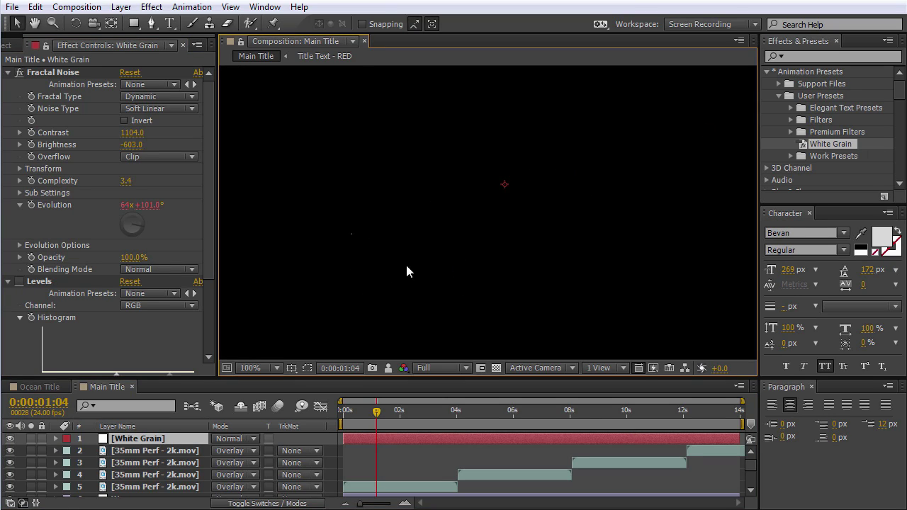
pyautogui.scroll(-4, 461, 255)
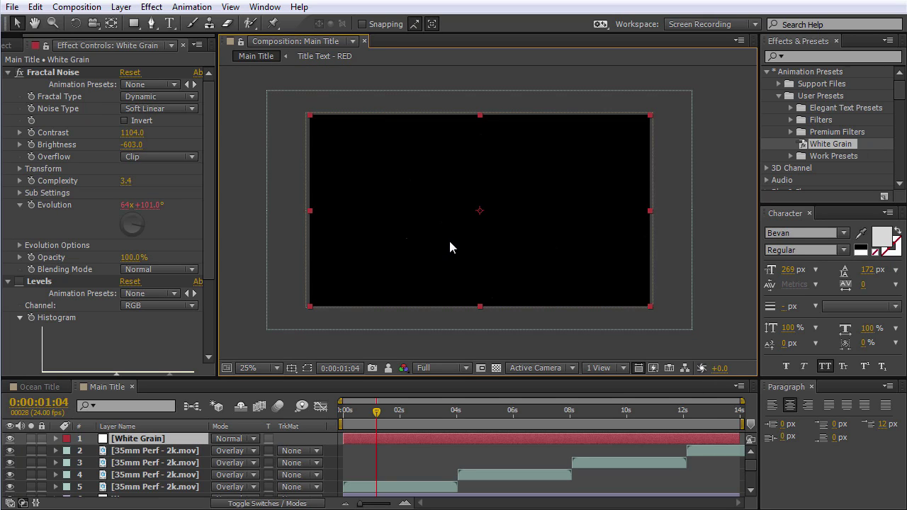
# Step: Set the White Grain layer's blending mode to Screen and view the specks over the title at 0:00:12:05
pyautogui.click(688, 413)
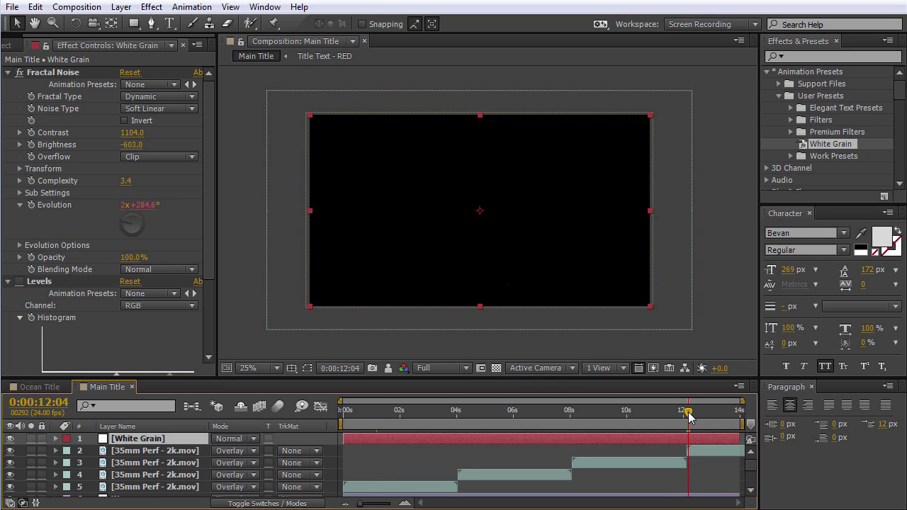
pyautogui.click(690, 412)
pyautogui.click(237, 440)
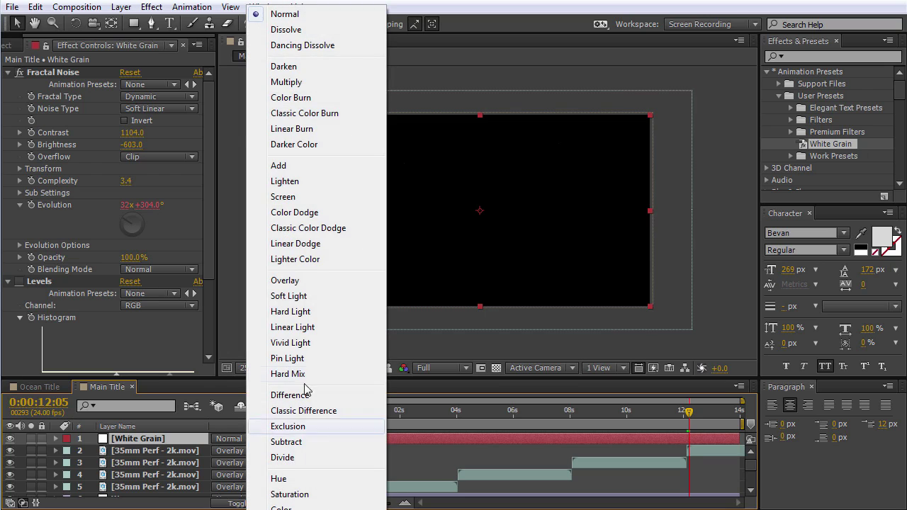
pyautogui.click(282, 198)
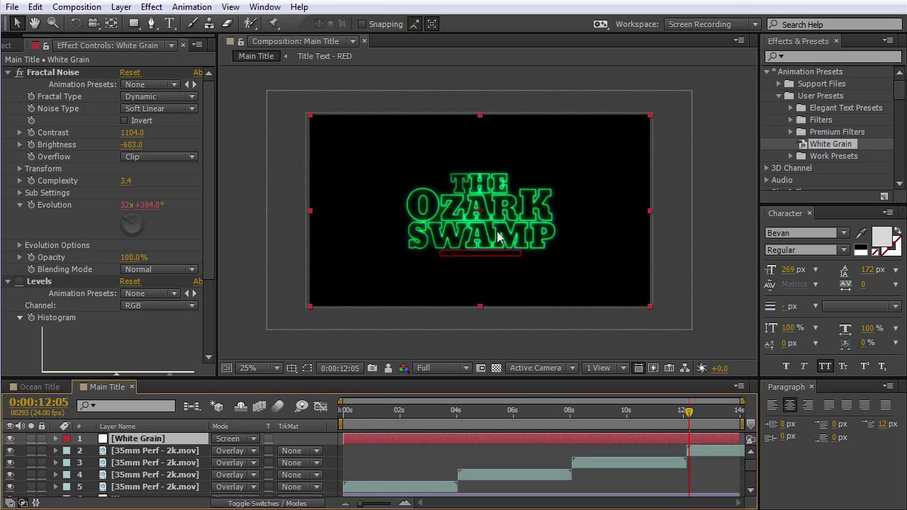
pyautogui.scroll(2, 486, 235)
pyautogui.moveTo(393, 134); pyautogui.dragTo(384, 190)
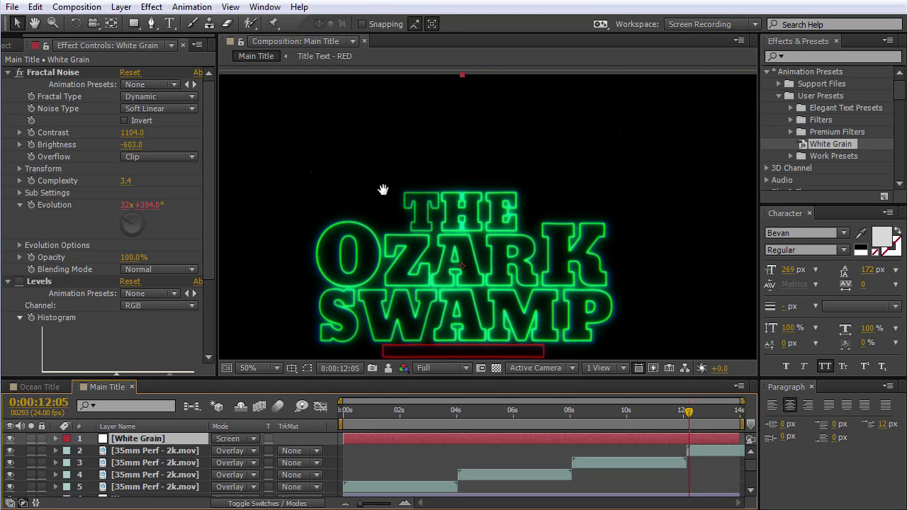
# Step: Set White Grain's Fractal Noise contrast to 1240, examine the specks around the title, and turn its Levels effect back on
pyautogui.press('F3')
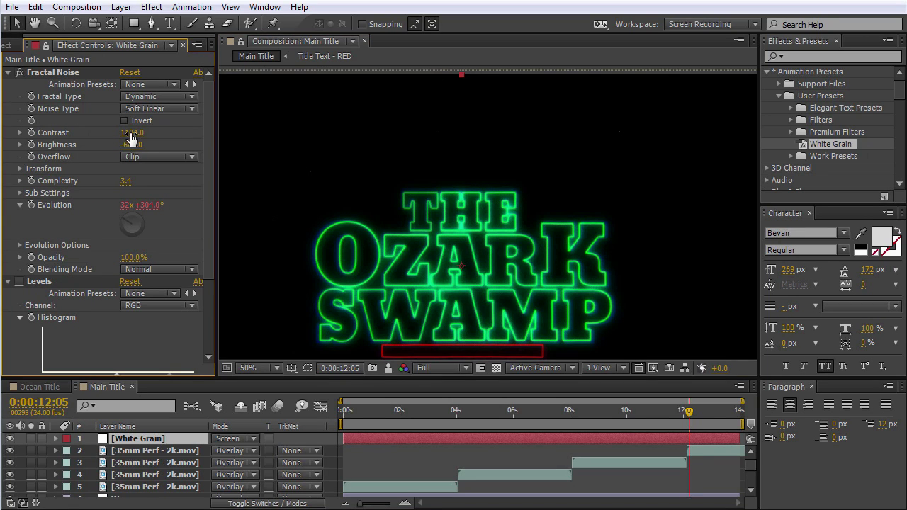
pyautogui.moveTo(133, 135); pyautogui.dragTo(234, 140)
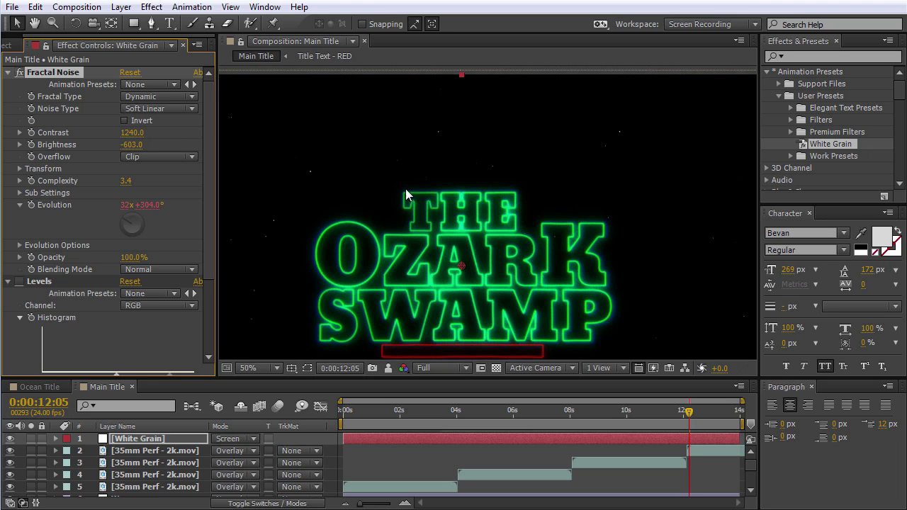
pyautogui.scroll(-2, 561, 249)
pyautogui.scroll(4, 537, 257)
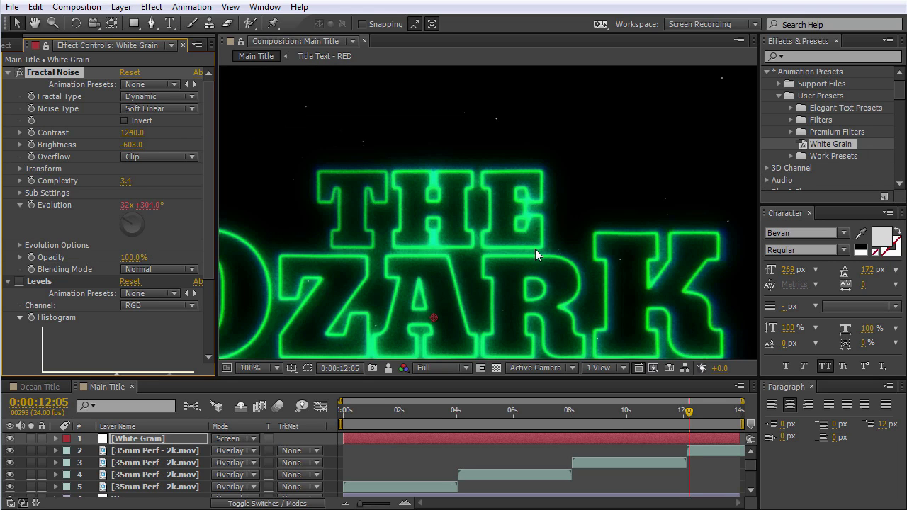
pyautogui.moveTo(603, 239); pyautogui.dragTo(490, 162)
pyautogui.scroll(-1, 501, 174)
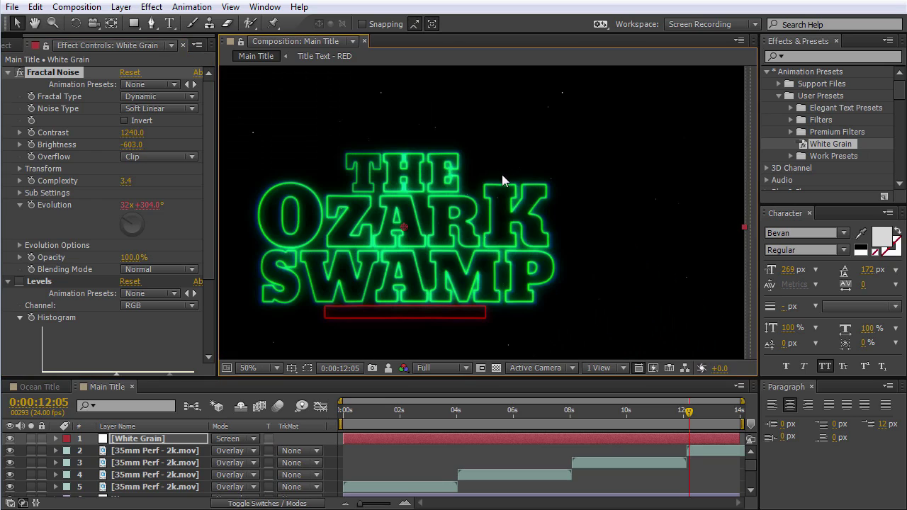
pyautogui.moveTo(439, 191); pyautogui.dragTo(524, 211)
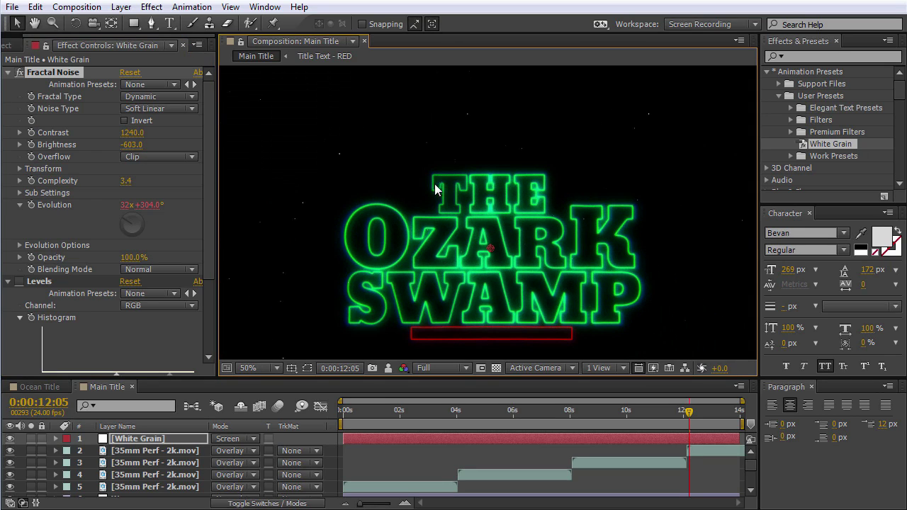
pyautogui.click(19, 281)
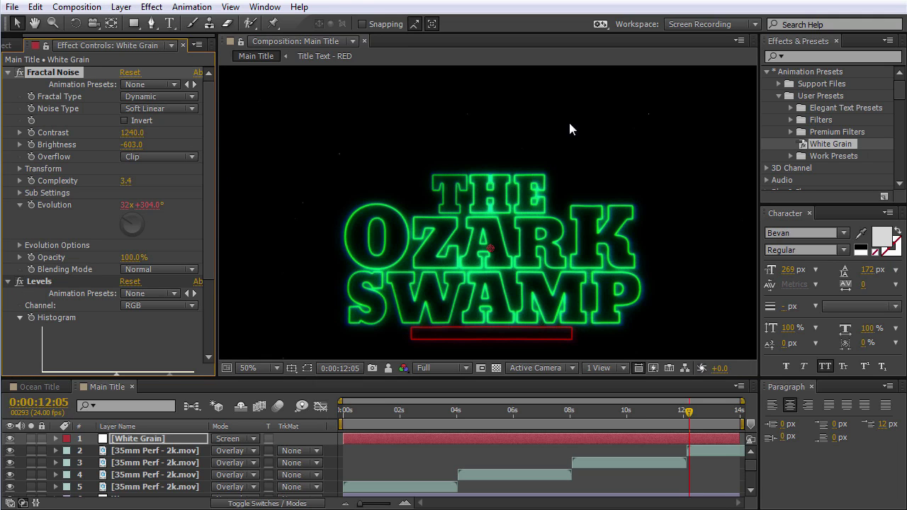
pyautogui.moveTo(665, 249)
pyautogui.mouseDown()
pyautogui.moveTo(527, 183)
pyautogui.moveTo(684, 253)
pyautogui.moveTo(674, 242)
pyautogui.mouseUp()
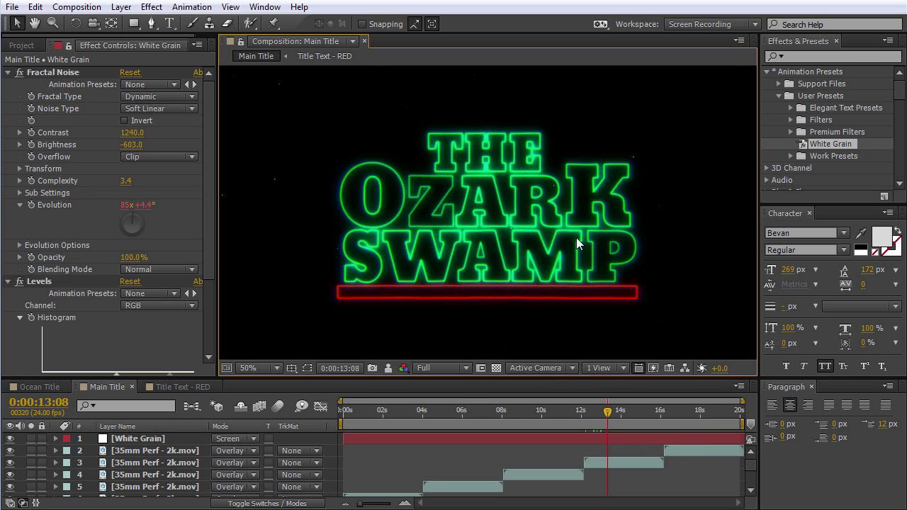
# Step: Review the duration in the composition settings of Main Title and Title Text - RED, and return to Main Title
pyautogui.press(',')
pyautogui.rightClick(244, 179)
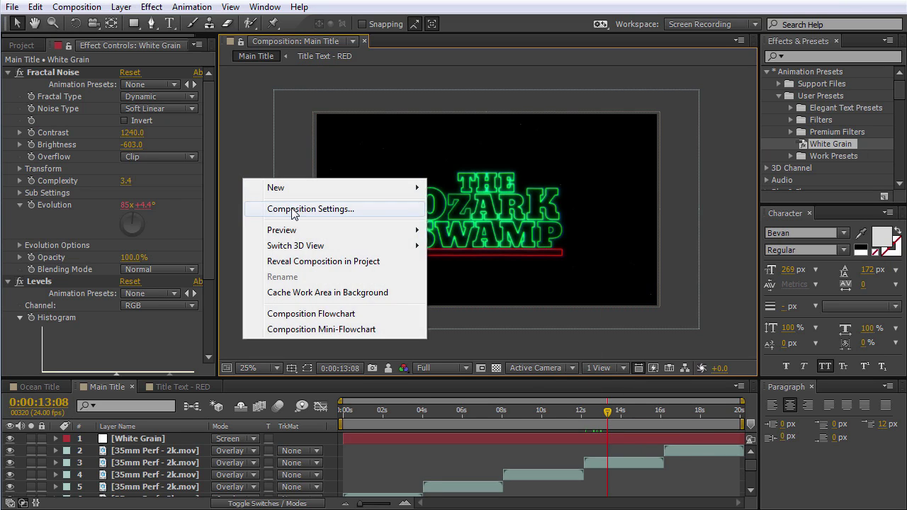
pyautogui.click(293, 210)
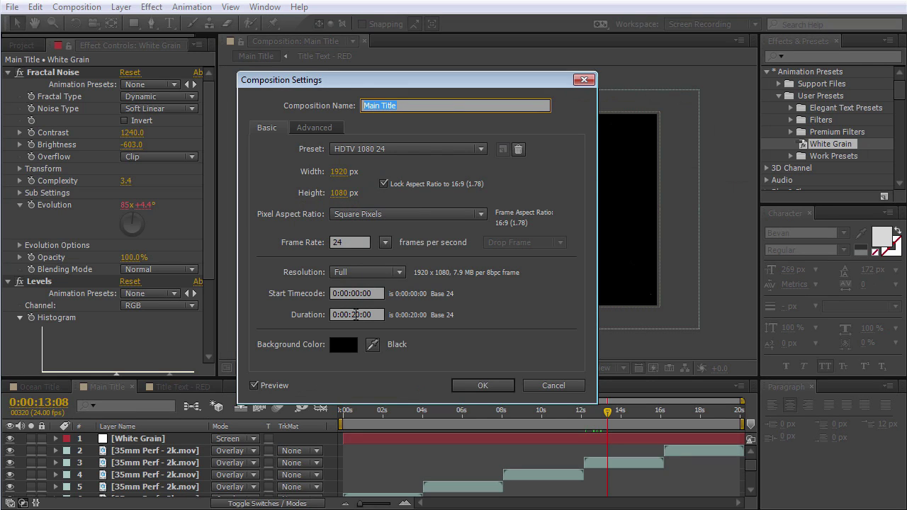
pyautogui.click(473, 387)
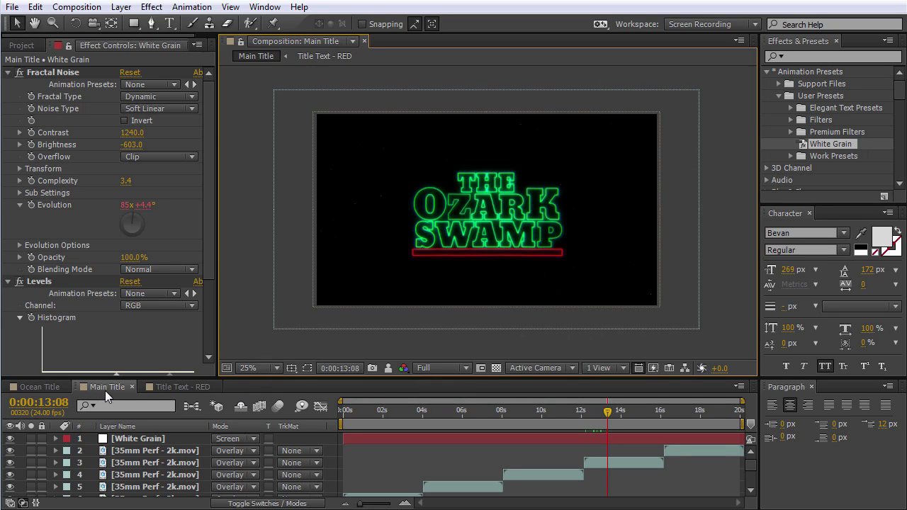
pyautogui.click(178, 387)
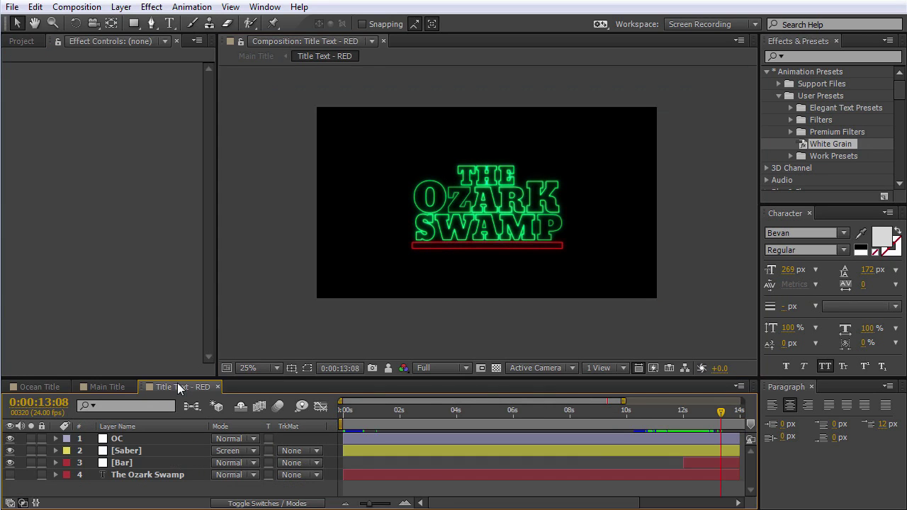
pyautogui.rightClick(262, 299)
pyautogui.click(301, 331)
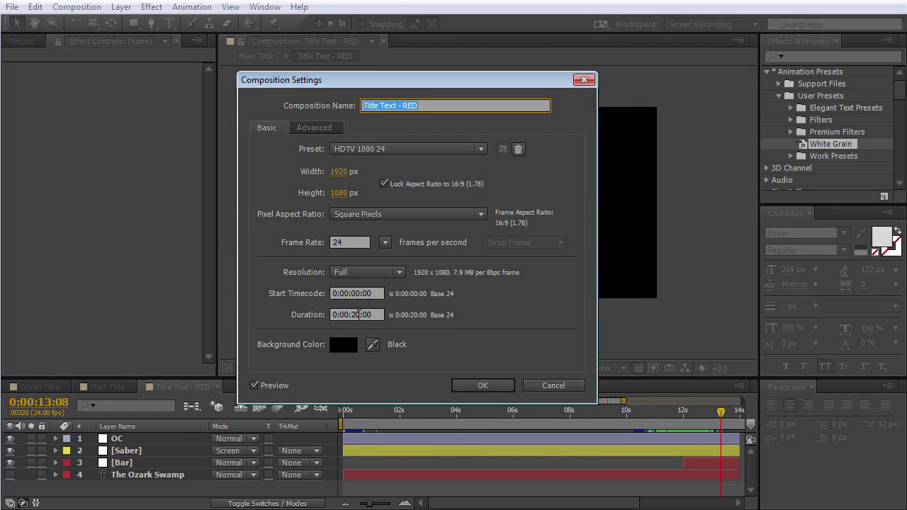
pyautogui.click(500, 390)
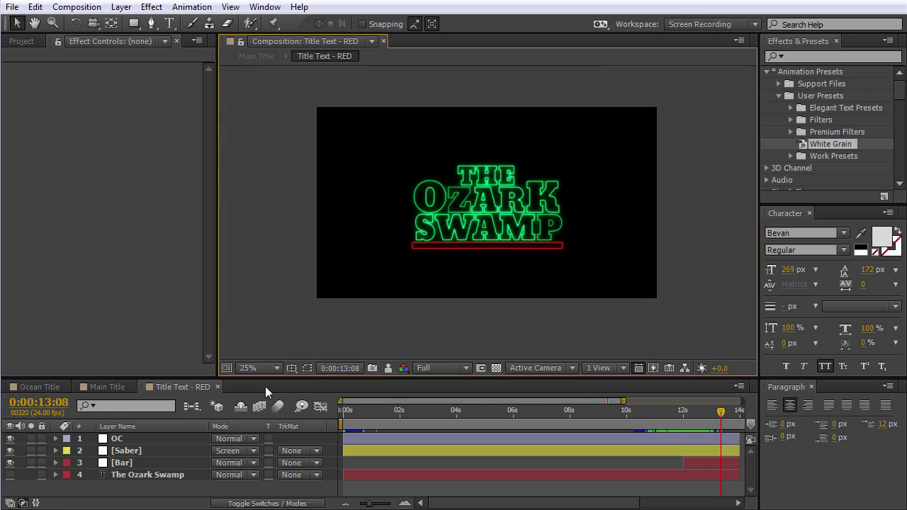
pyautogui.click(112, 387)
pyautogui.press('.')
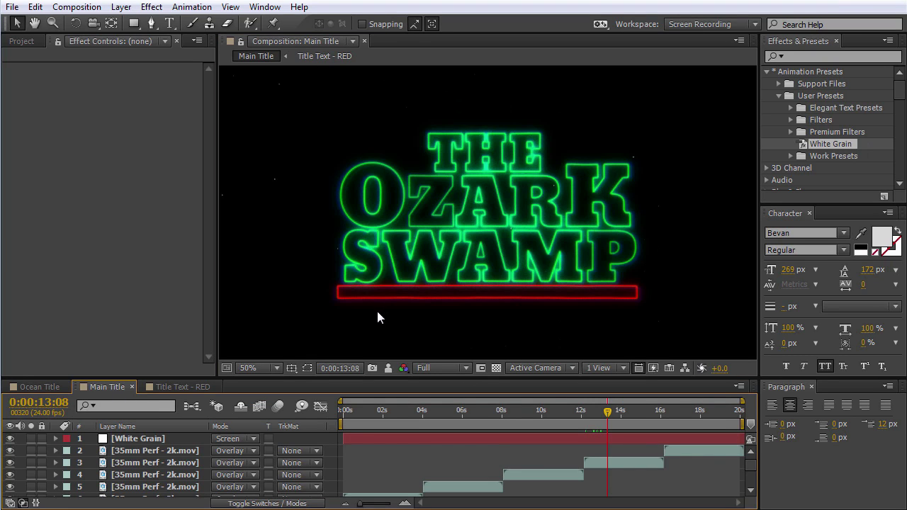
# Step: Create a 1920 x 1080 px, 24 fps composition named Light Out with a 20-second duration
pyautogui.click(24, 41)
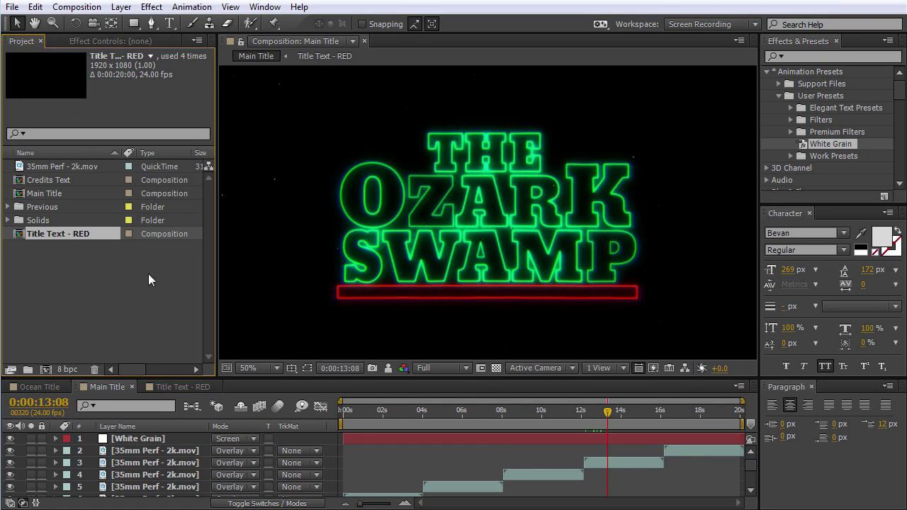
pyautogui.click(44, 370)
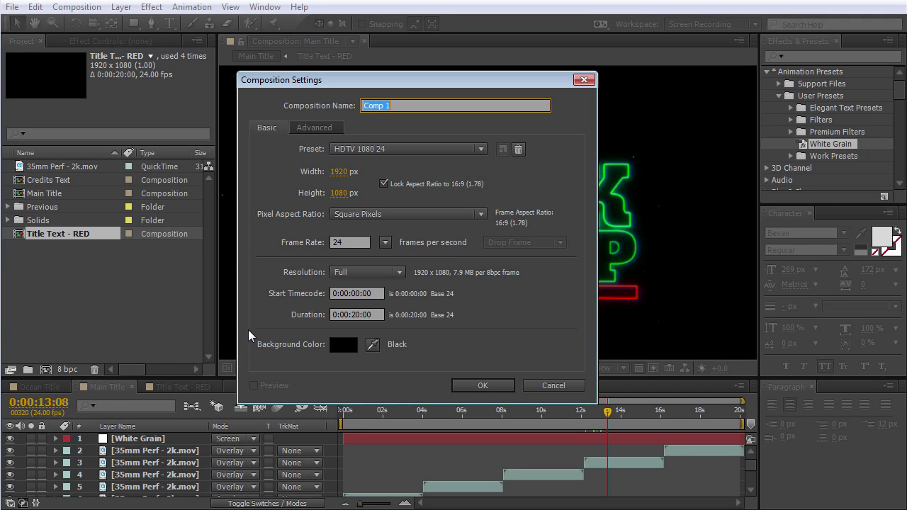
pyautogui.write('Light Out')
pyautogui.click(498, 389)
pyautogui.press(',')
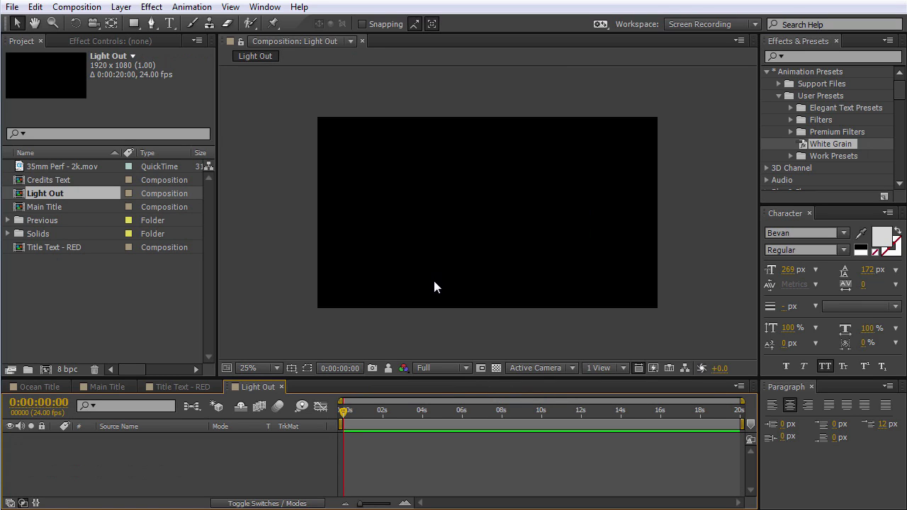
# Step: Add a composition-size white solid named BG to Light Out and make it a 3D layer
pyautogui.rightClick(282, 225)
pyautogui.moveTo(314, 237)
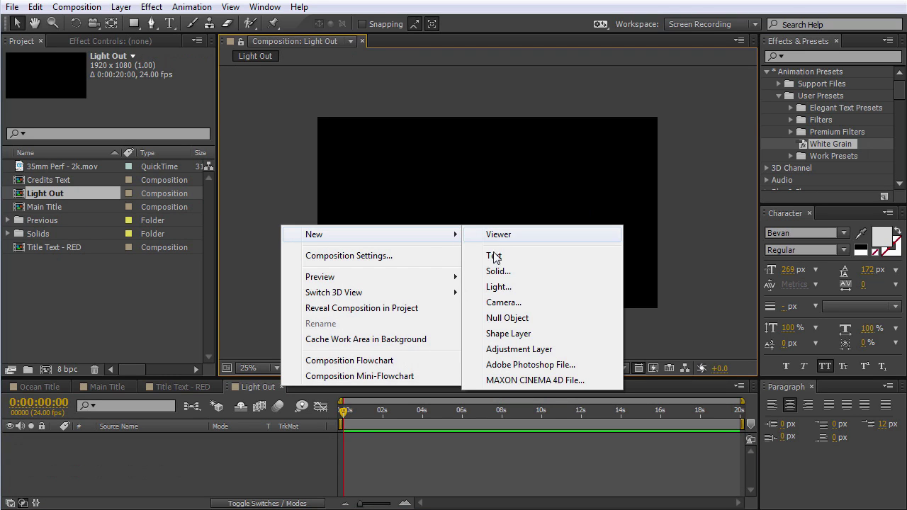
pyautogui.click(500, 272)
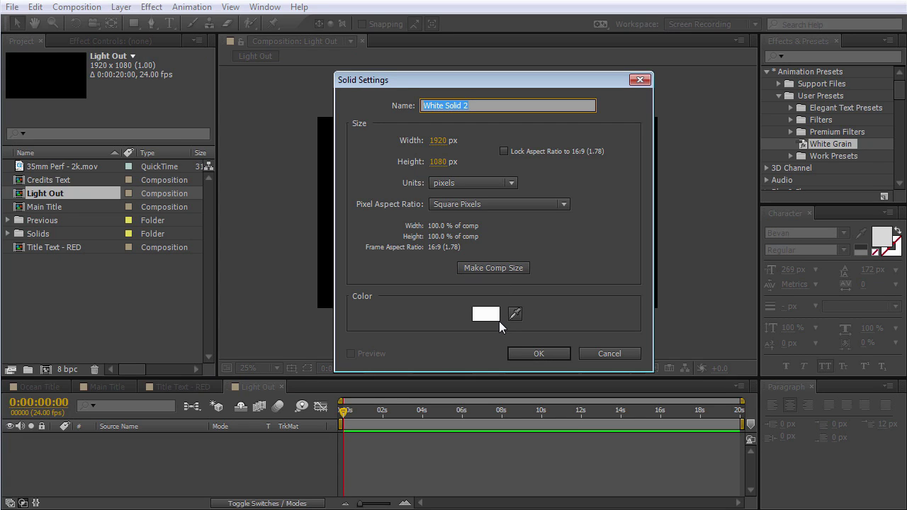
pyautogui.write('BG')
pyautogui.click(500, 269)
pyautogui.click(539, 354)
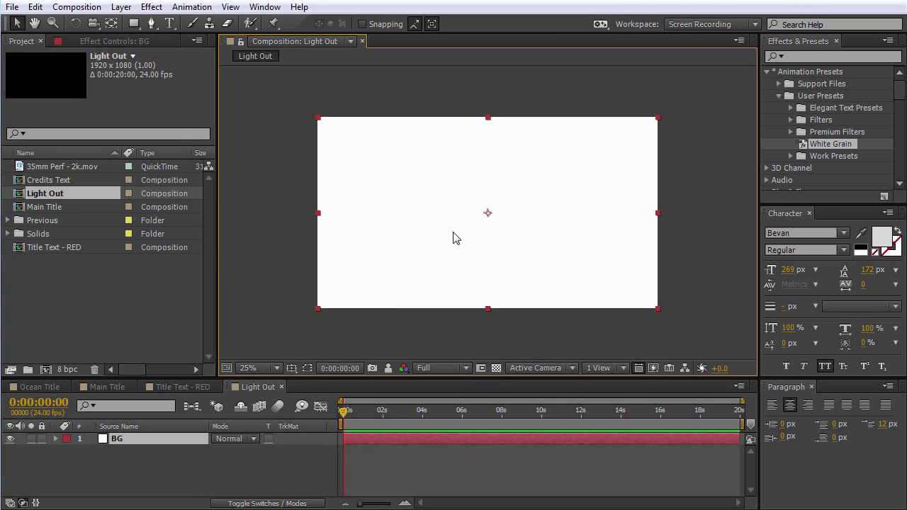
pyautogui.click(244, 503)
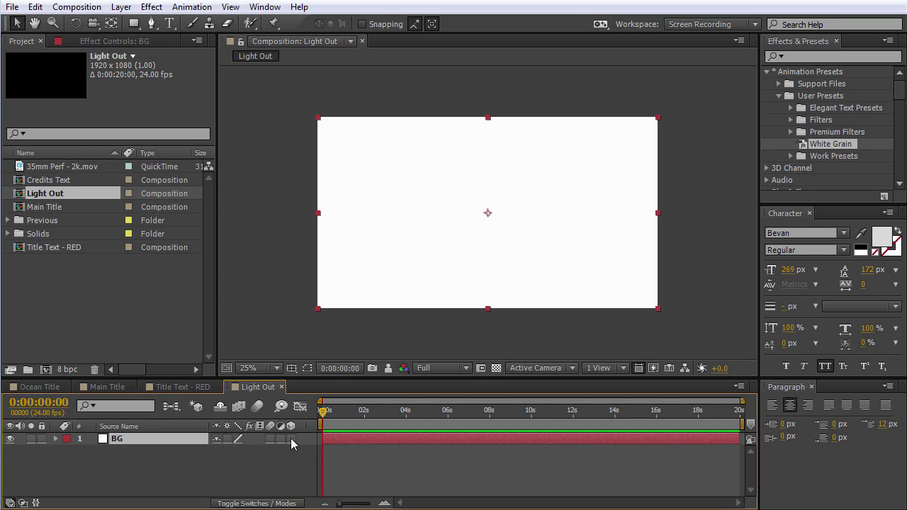
pyautogui.click(291, 438)
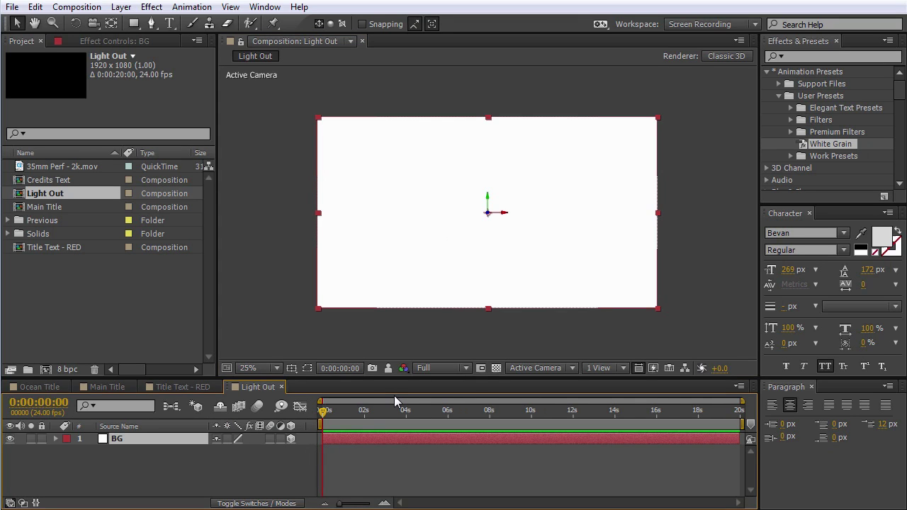
# Step: Add a Point light with 100% intensity and no falloff to the Light Out composition
pyautogui.rightClick(269, 153)
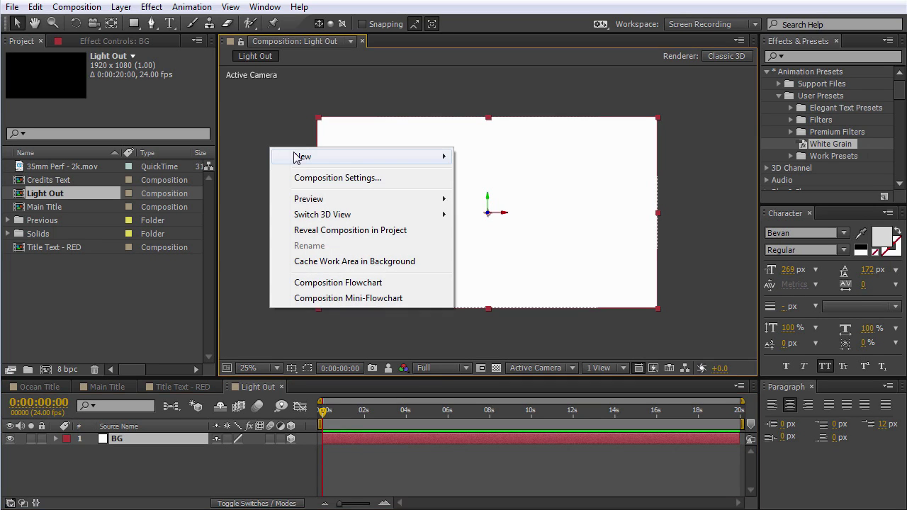
pyautogui.moveTo(304, 156)
pyautogui.click(489, 209)
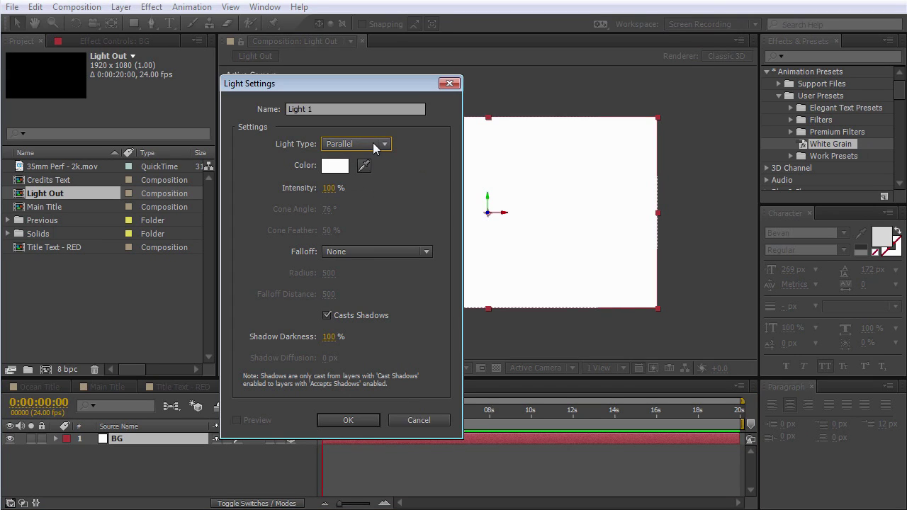
pyautogui.click(383, 144)
pyautogui.click(376, 194)
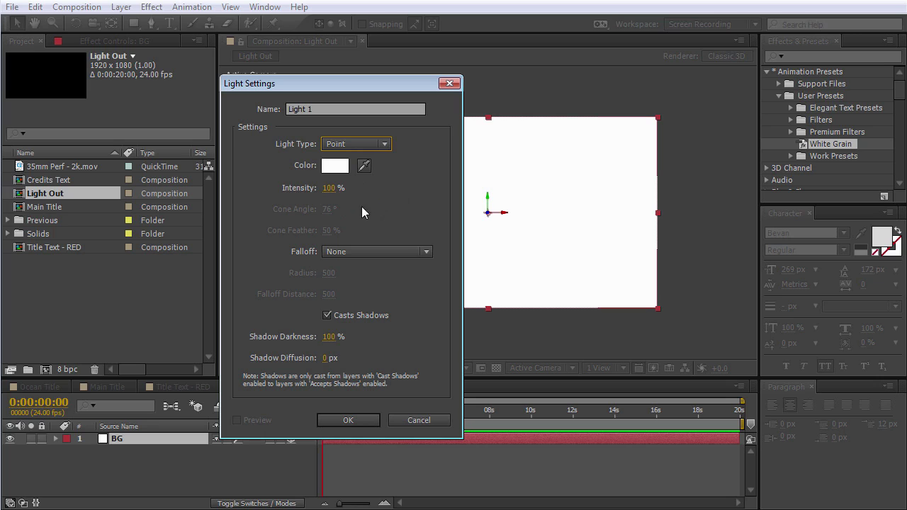
pyautogui.click(348, 420)
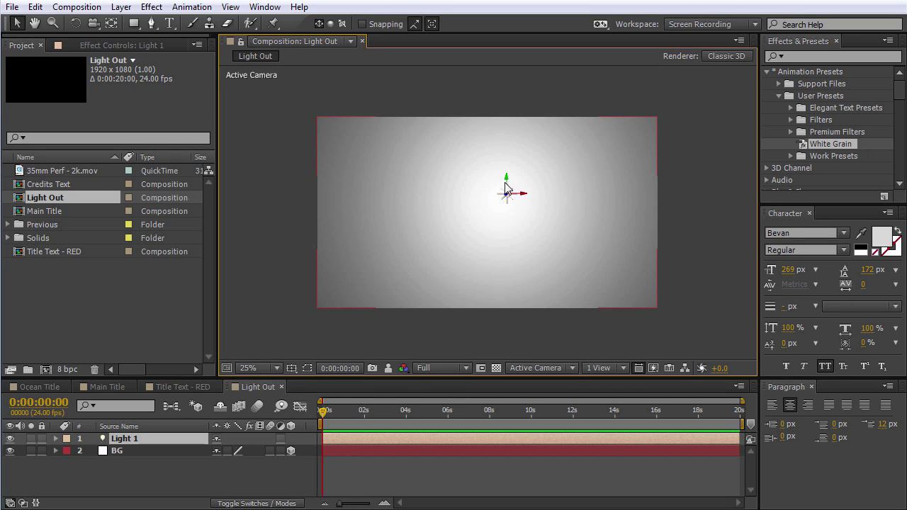
# Step: Show the Title/Action Safe guides and move Light 1 horizontally and vertically to the centre of the frame
pyautogui.click(290, 368)
pyautogui.click(314, 383)
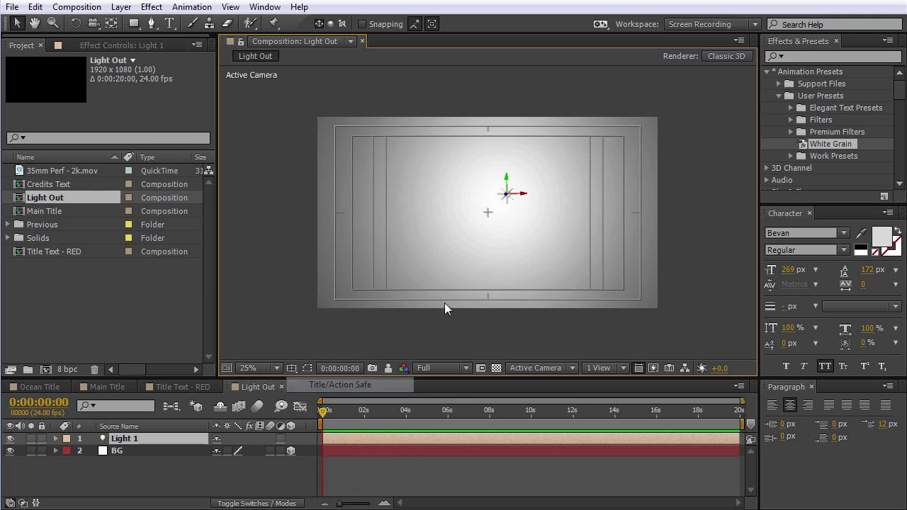
pyautogui.press('.')
pyautogui.moveTo(560, 177); pyautogui.dragTo(520, 175)
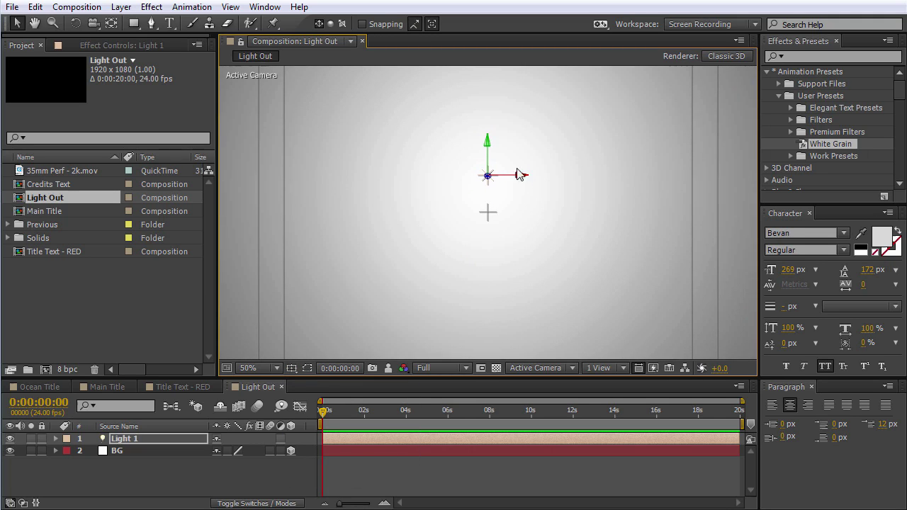
pyautogui.moveTo(488, 145); pyautogui.dragTo(494, 180)
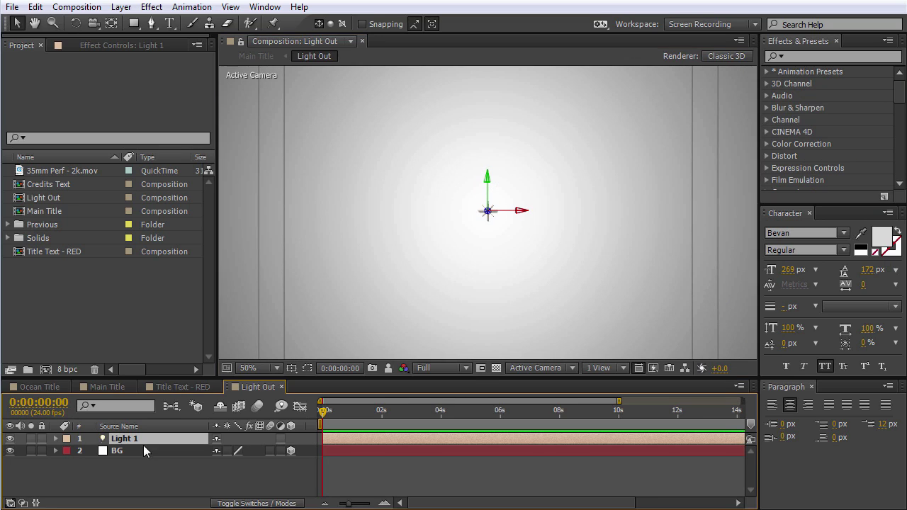
# Step: Raise Light 1's intensity to 219% and set an intensity keyframe at the start of the composition
pyautogui.press('t')
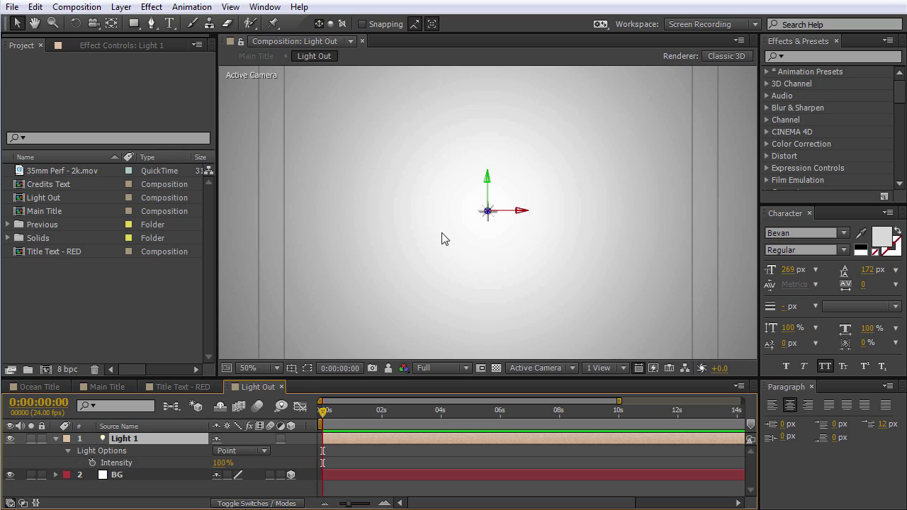
pyautogui.scroll(-2, 442, 264)
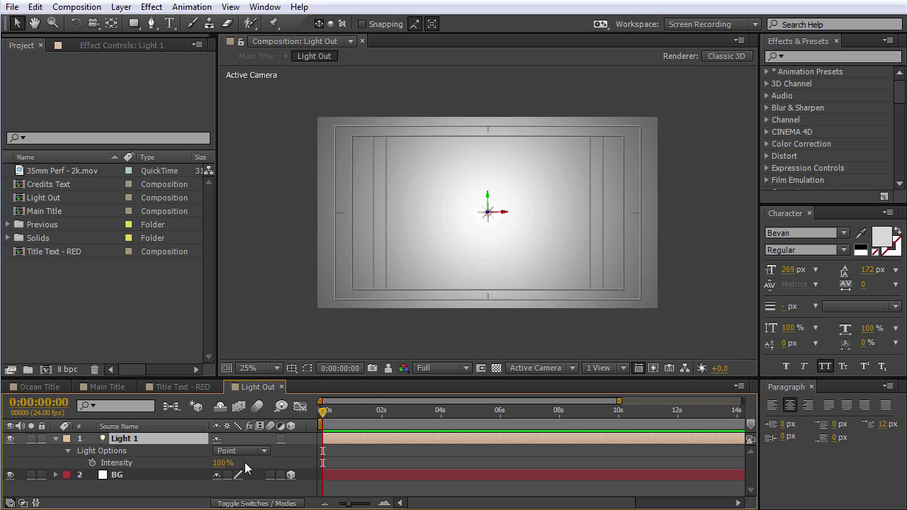
pyautogui.moveTo(217, 464); pyautogui.dragTo(302, 464)
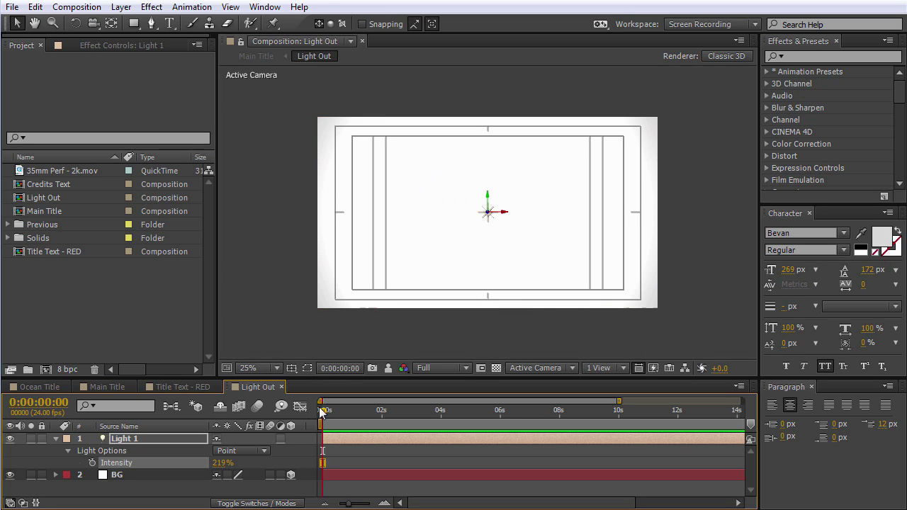
pyautogui.click(92, 463)
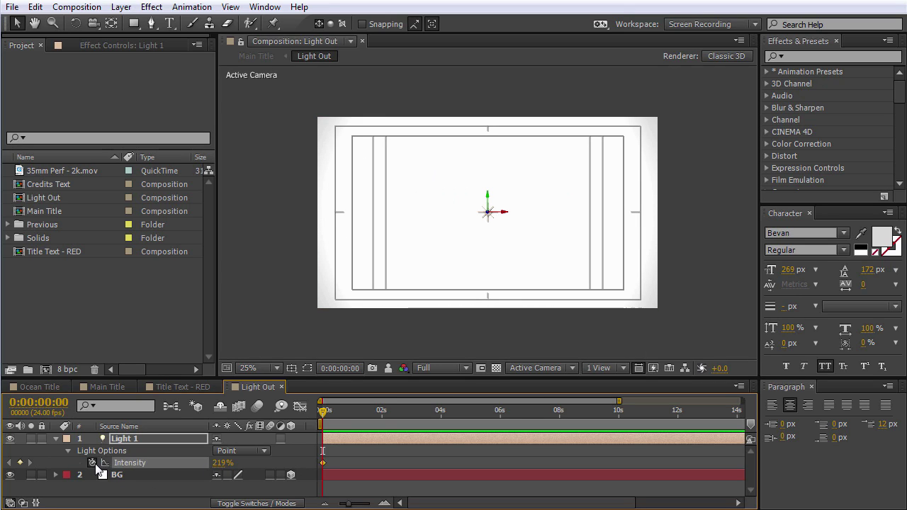
# Step: Keyframe Light 1's intensity to 0% at 0:00:02:00, scrub through the light's fade, and deselect the layer
pyautogui.click(381, 412)
pyautogui.click(223, 462)
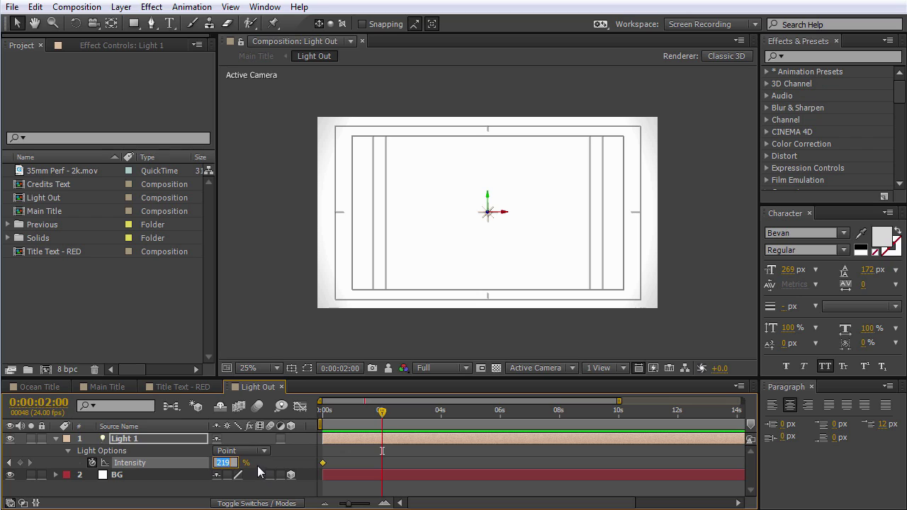
pyautogui.write('0')
pyautogui.press('Return')
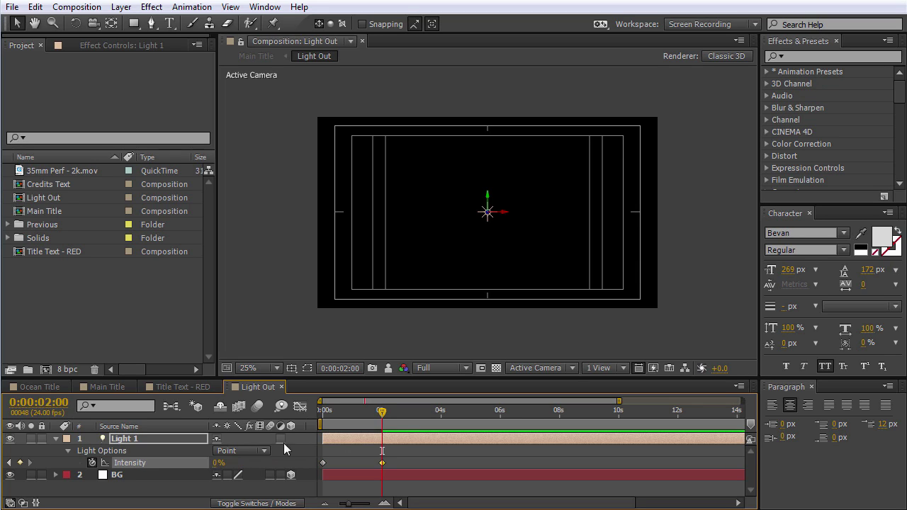
pyautogui.moveTo(394, 421); pyautogui.dragTo(365, 420)
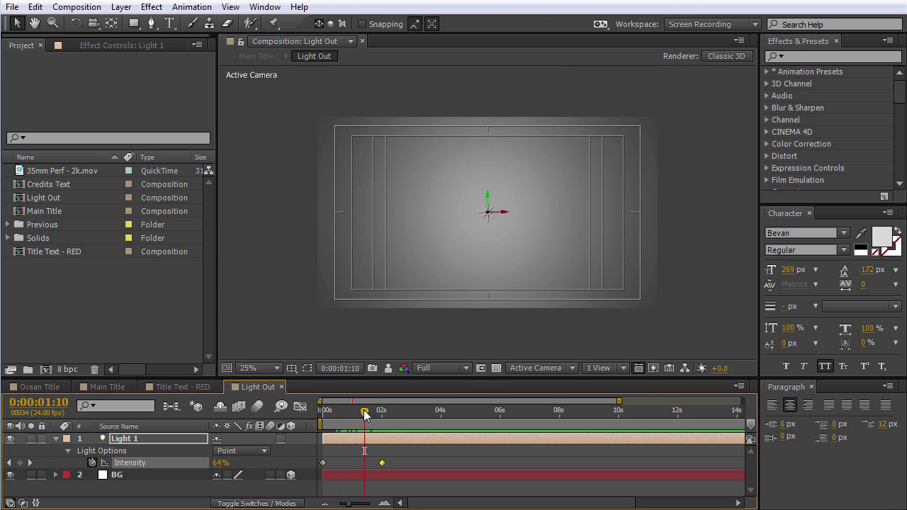
pyautogui.moveTo(367, 415)
pyautogui.mouseDown()
pyautogui.moveTo(336, 419)
pyautogui.moveTo(373, 417)
pyautogui.mouseUp()
pyautogui.click(428, 334)
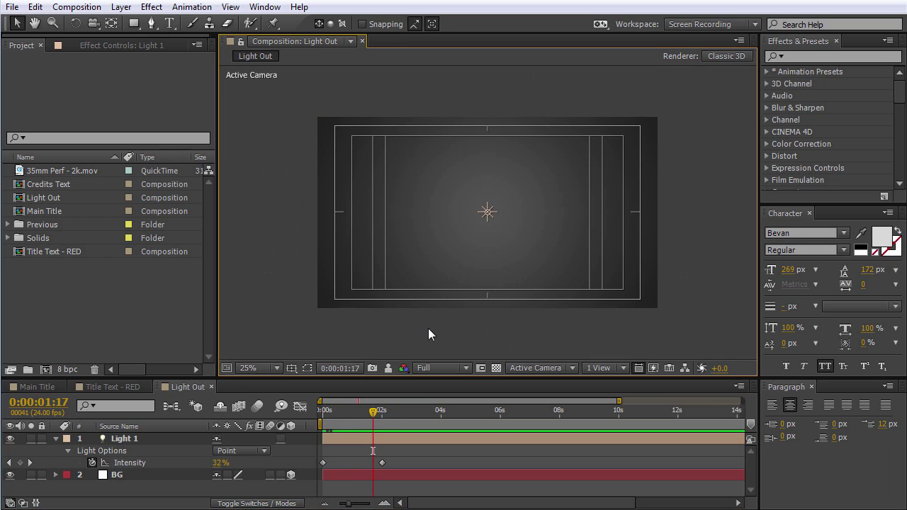
# Step: Place Light Out as the top layer of Main Title starting at 0:00:16:01 and set its blending mode to Multiply
pyautogui.click(47, 387)
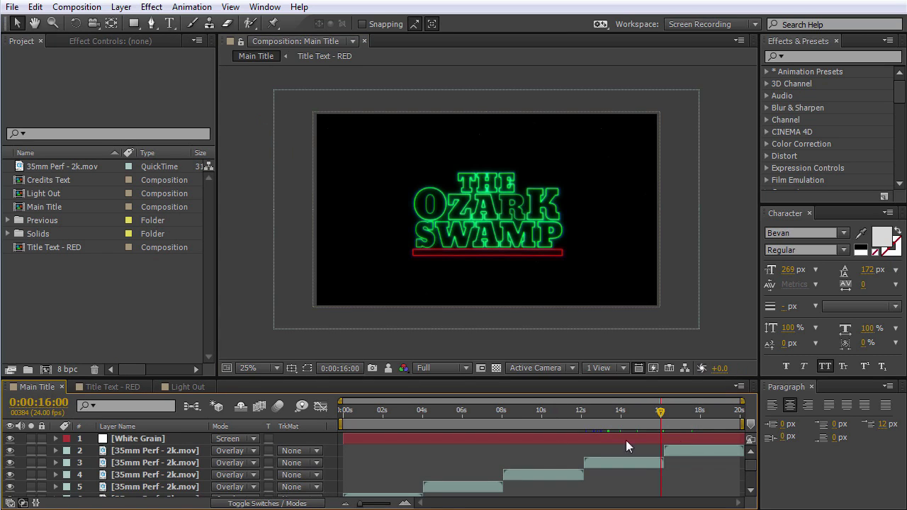
pyautogui.moveTo(661, 420)
pyautogui.mouseDown()
pyautogui.moveTo(636, 419)
pyautogui.moveTo(662, 418)
pyautogui.mouseUp()
pyautogui.click(34, 197)
pyautogui.moveTo(36, 194)
pyautogui.mouseDown()
pyautogui.moveTo(642, 404)
pyautogui.moveTo(661, 434)
pyautogui.mouseUp()
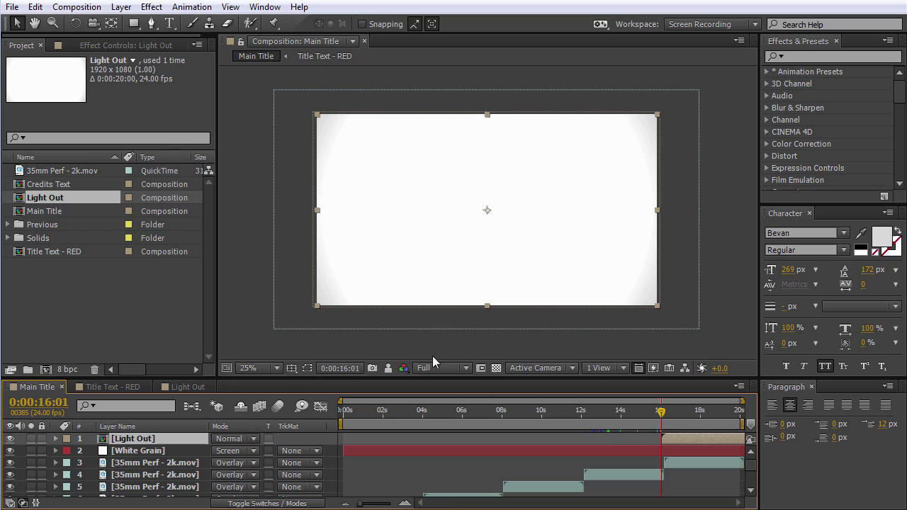
pyautogui.click(234, 439)
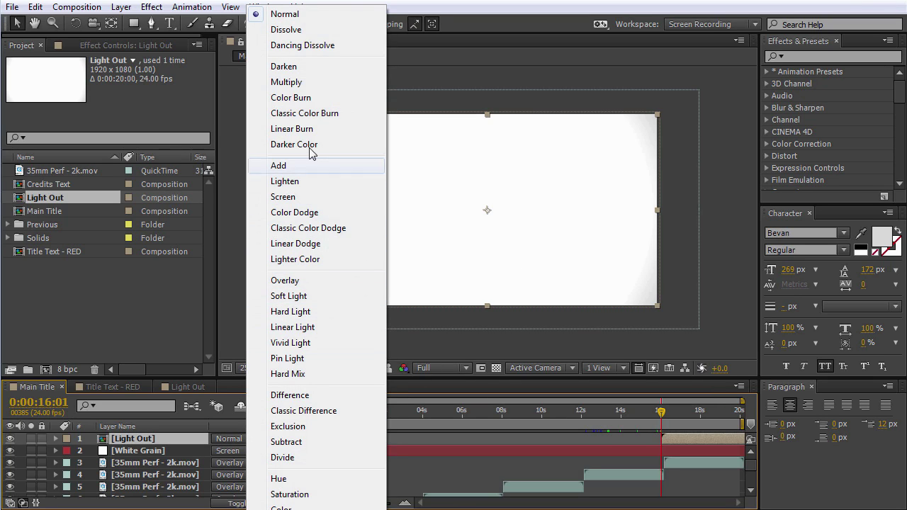
pyautogui.click(286, 82)
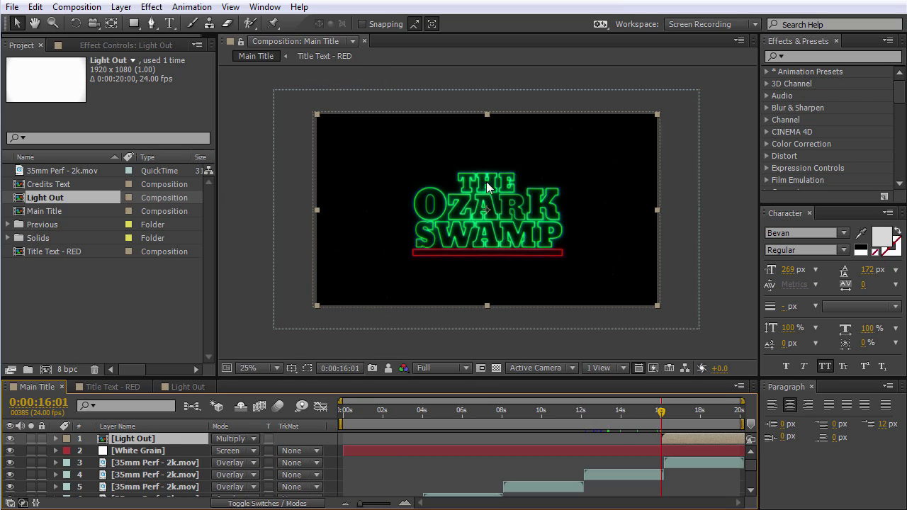
# Step: Examine the layers beneath Light Out and the title's fade at several times between 0:00:15:17 and 0:00:17:20
pyautogui.press('.')
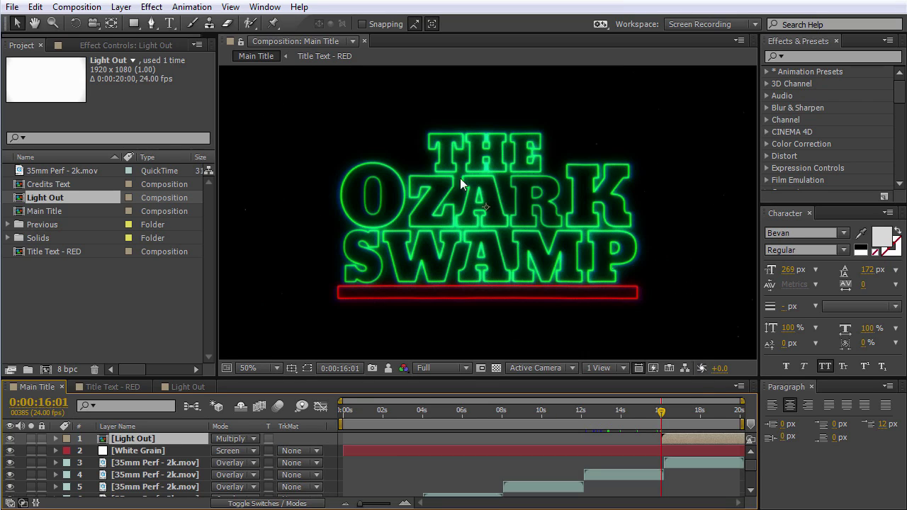
pyautogui.press(',')
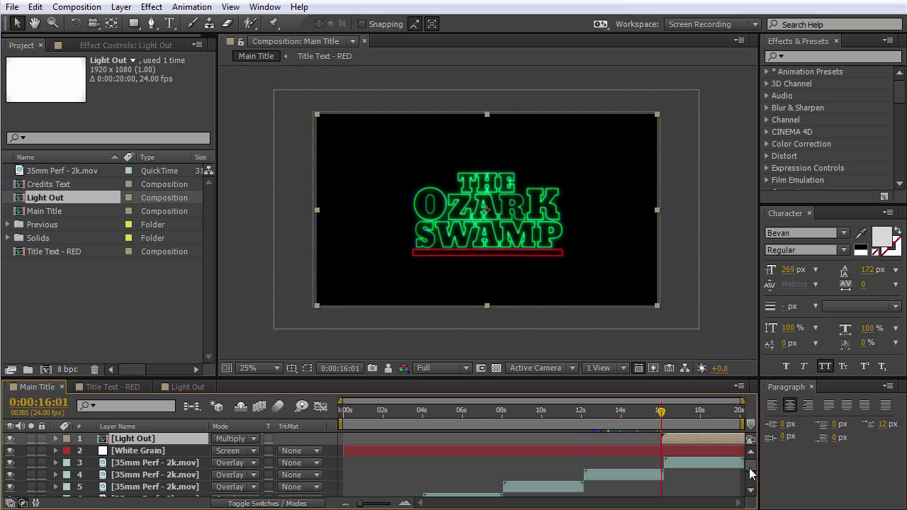
pyautogui.scroll(-4, 751, 491)
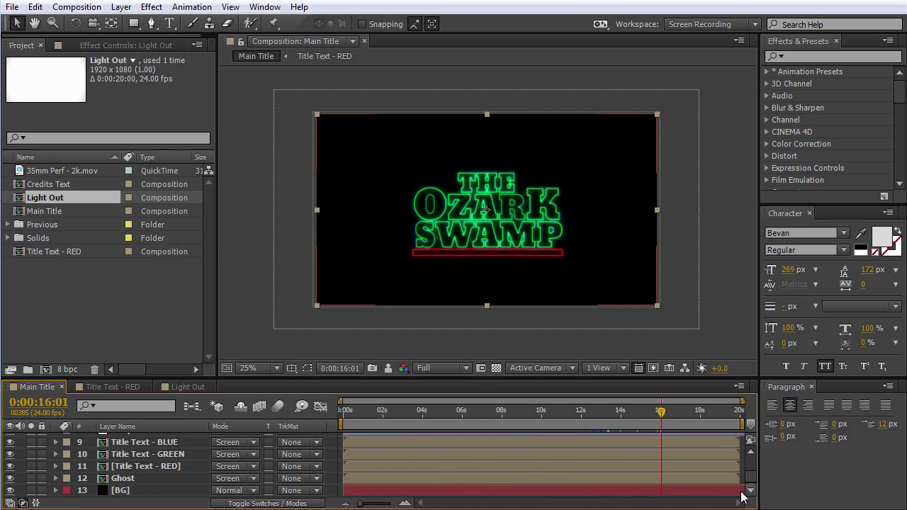
pyautogui.moveTo(752, 487); pyautogui.dragTo(765, 447)
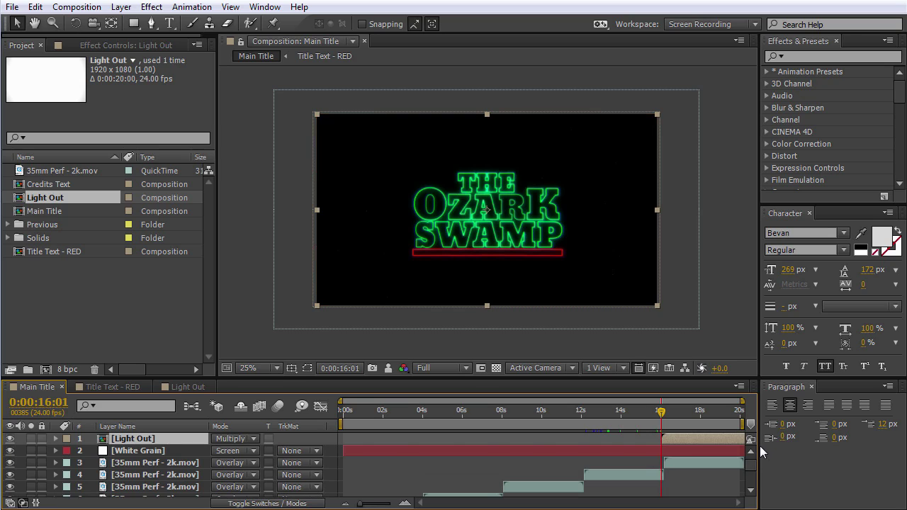
pyautogui.click(662, 410)
pyautogui.click(669, 411)
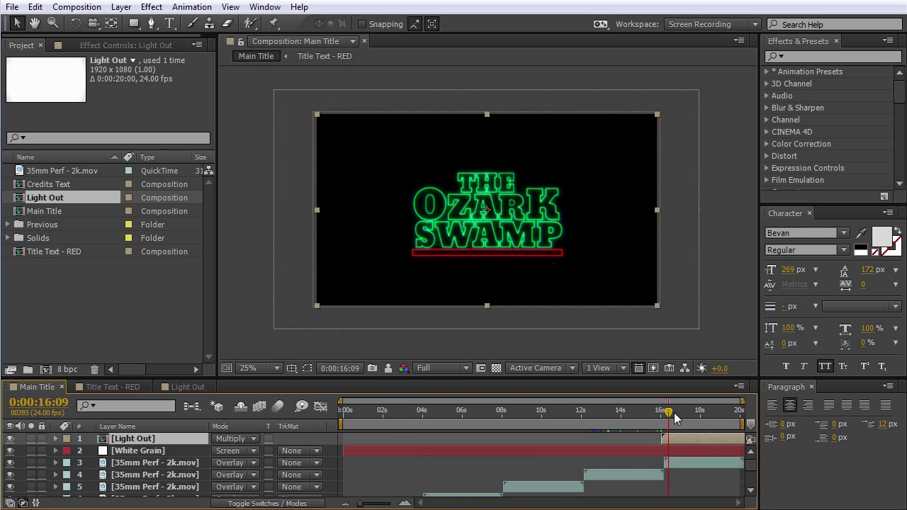
pyautogui.click(686, 414)
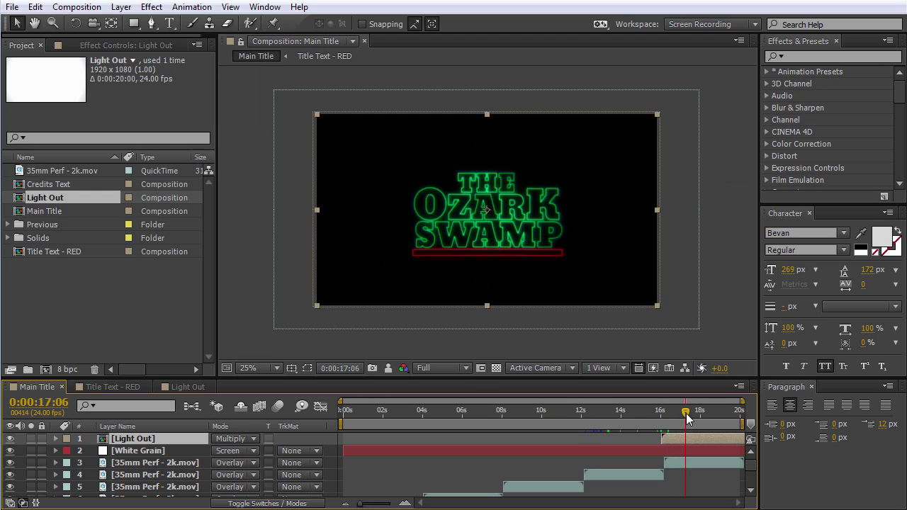
pyautogui.click(697, 415)
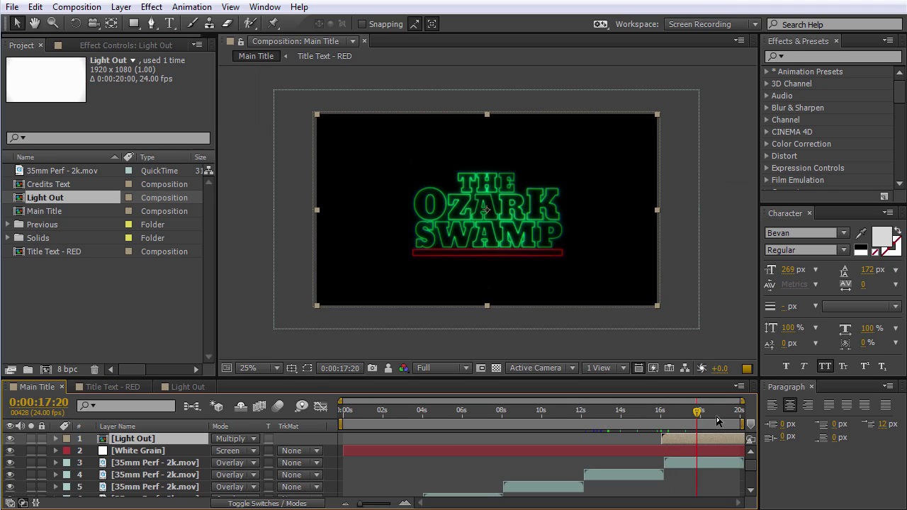
pyautogui.press('.')
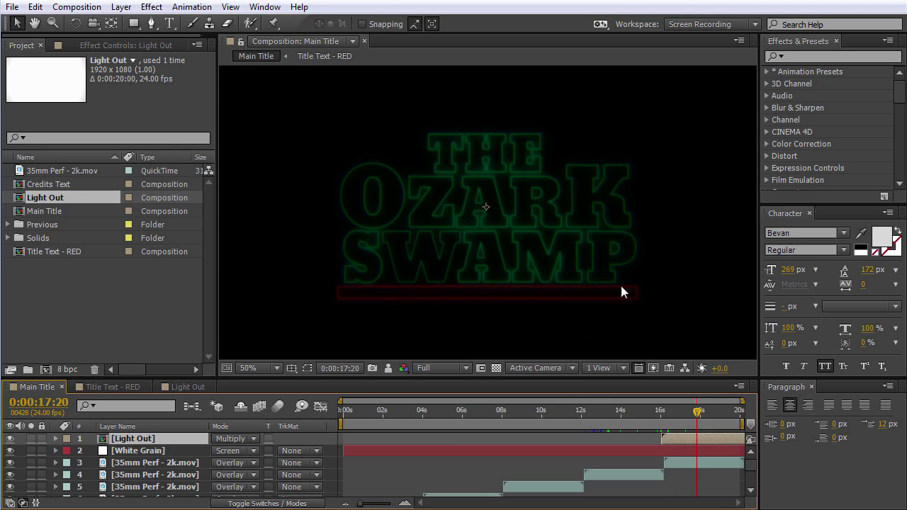
pyautogui.click(655, 415)
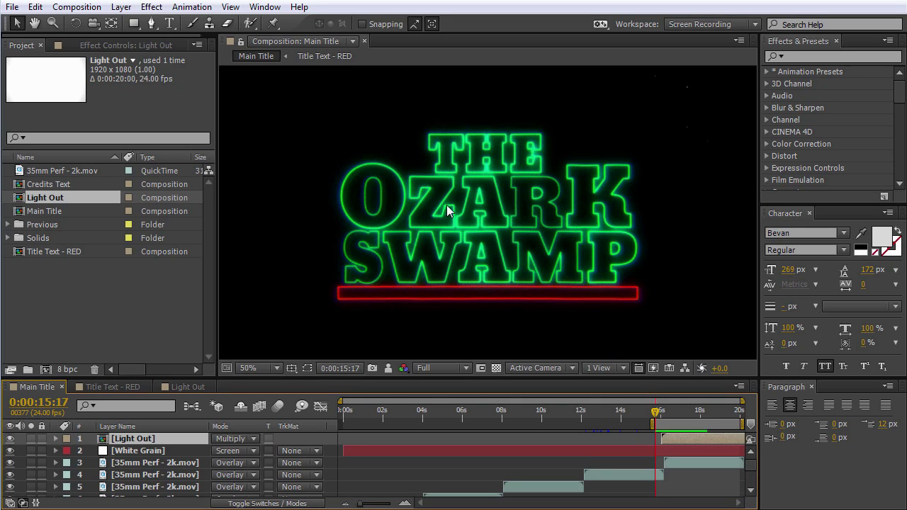
# Step: Open the Credits Text composition and review its credit text layer and the three 35mm Perf film layers
pyautogui.doubleClick(43, 184)
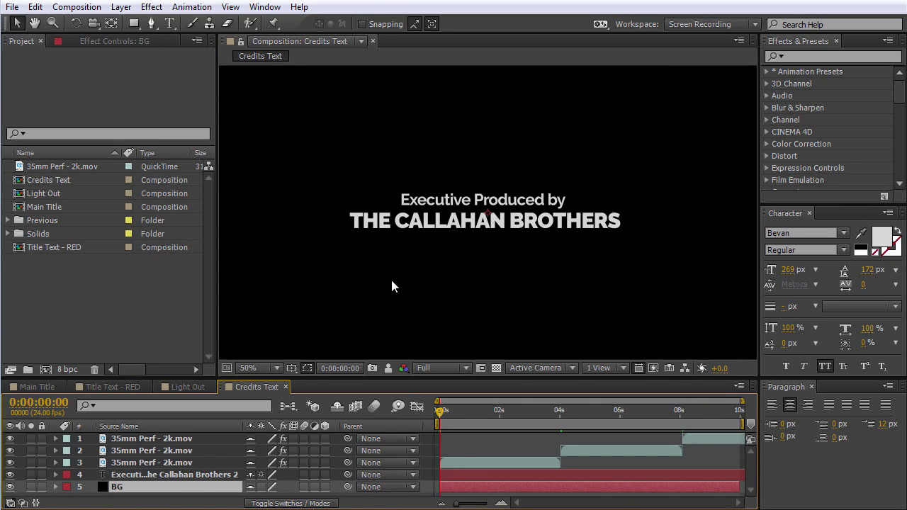
pyautogui.press(',')
pyautogui.click(176, 475)
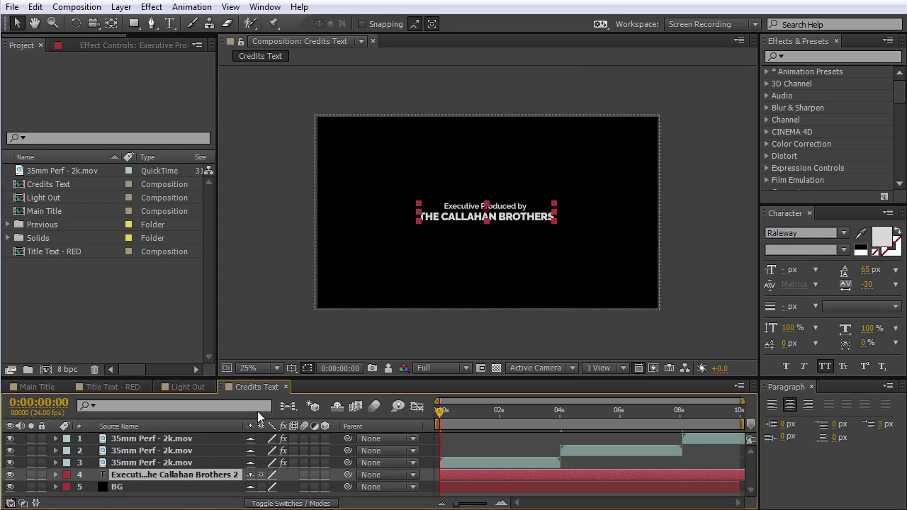
pyautogui.click(153, 462)
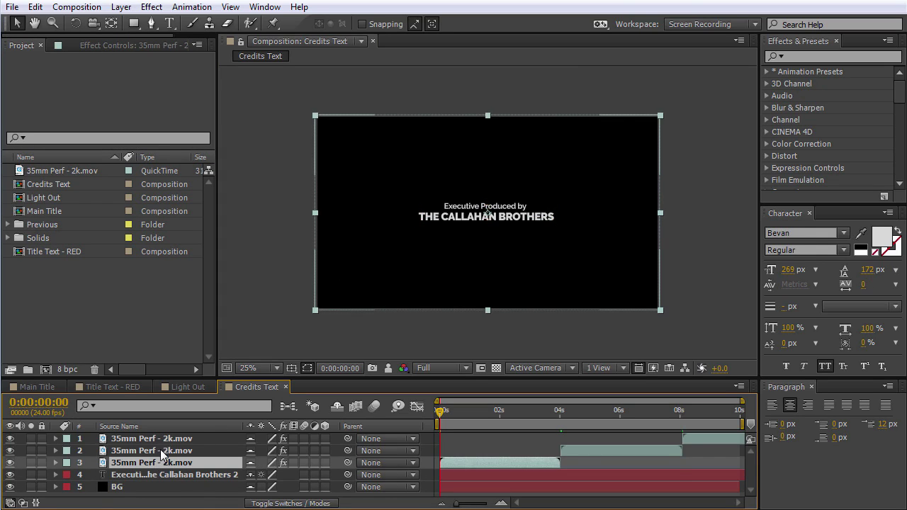
pyautogui.click(160, 450)
pyautogui.click(165, 438)
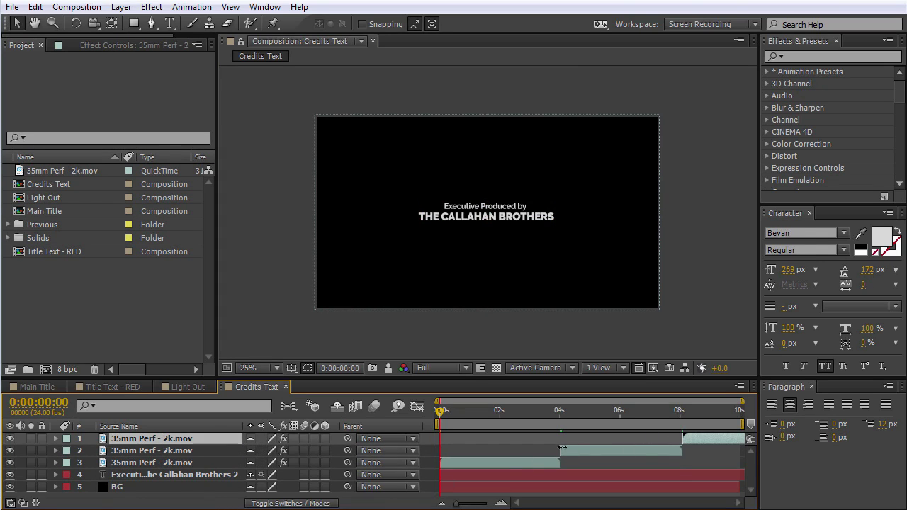
# Step: Check the blending modes of the Credits Text layers and hide the shy layers in its timeline
pyautogui.click(303, 498)
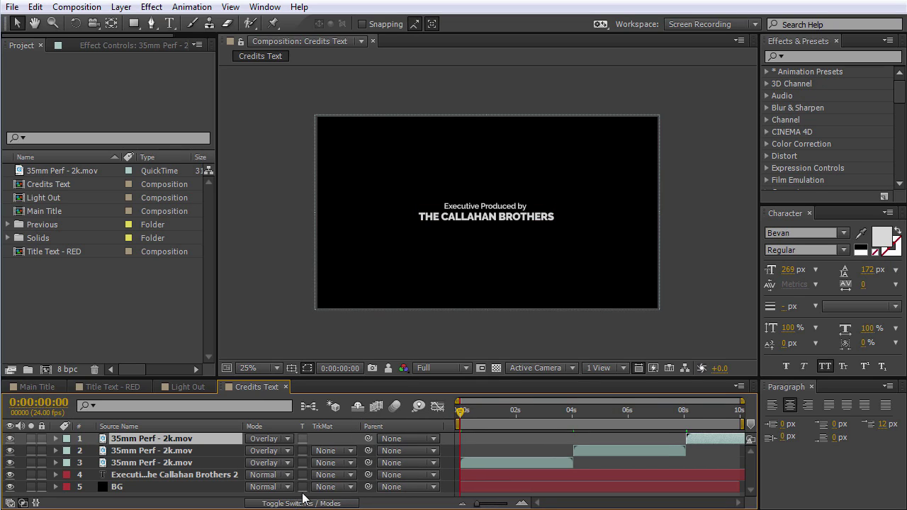
pyautogui.click(303, 501)
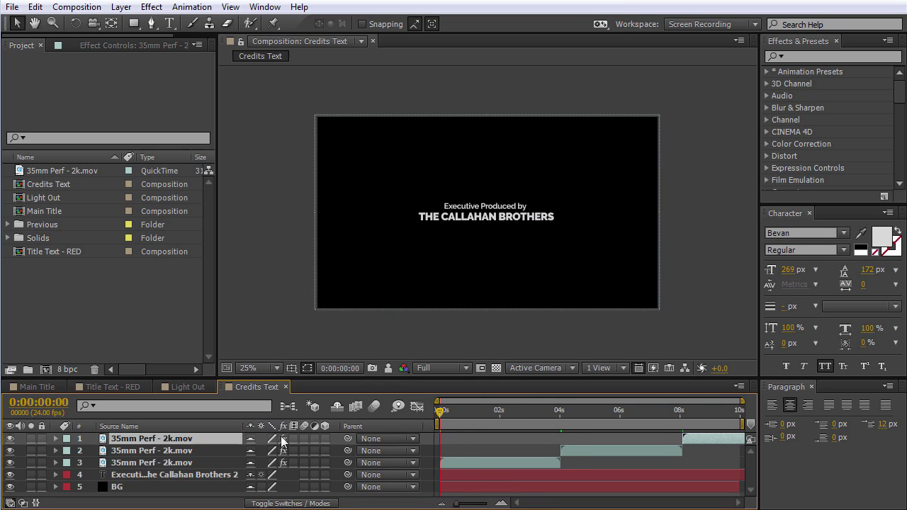
pyautogui.click(338, 407)
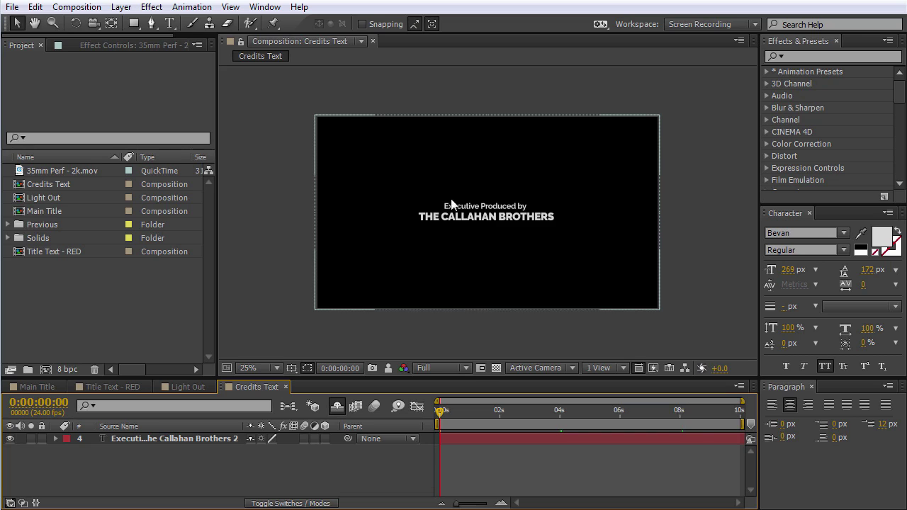
# Step: Apply the Stylize Glow effect to the "Executive Produced by" credit text layer
pyautogui.scroll(3, 493, 285)
pyautogui.scroll(-1, 493, 286)
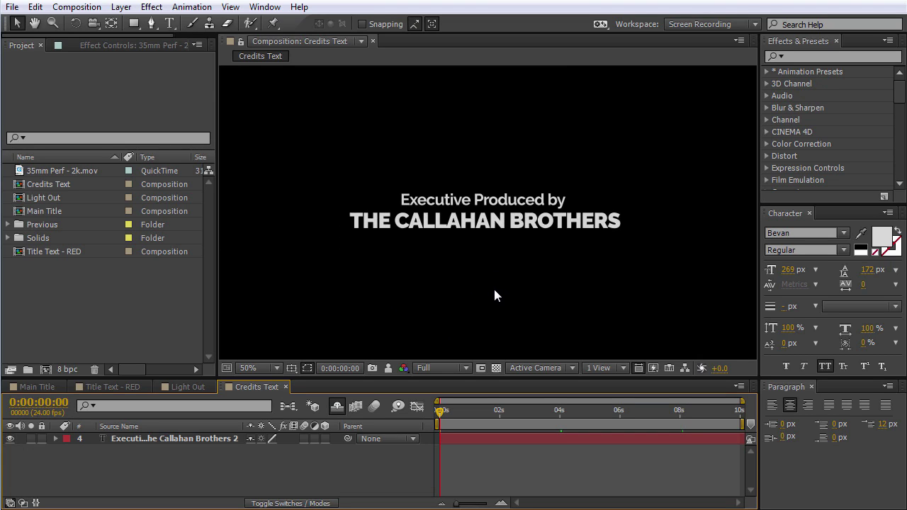
pyautogui.scroll(1, 494, 296)
pyautogui.click(471, 244)
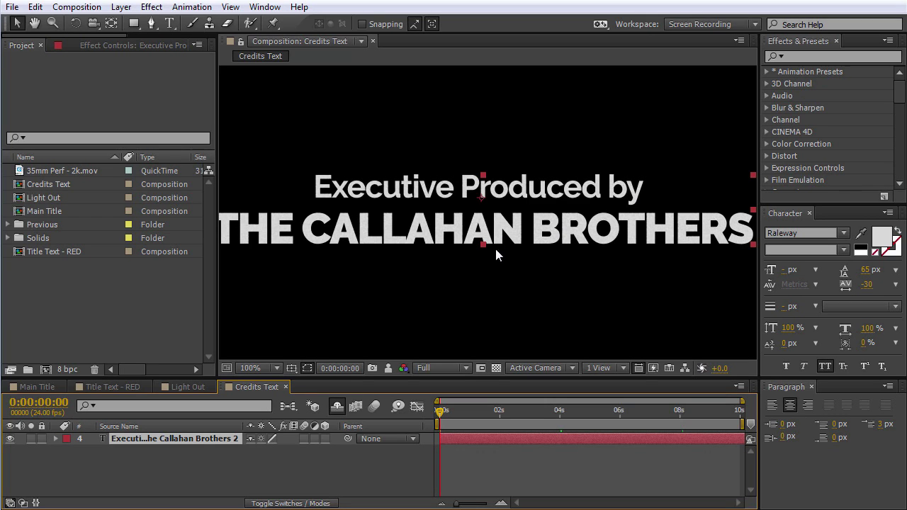
pyautogui.click(824, 58)
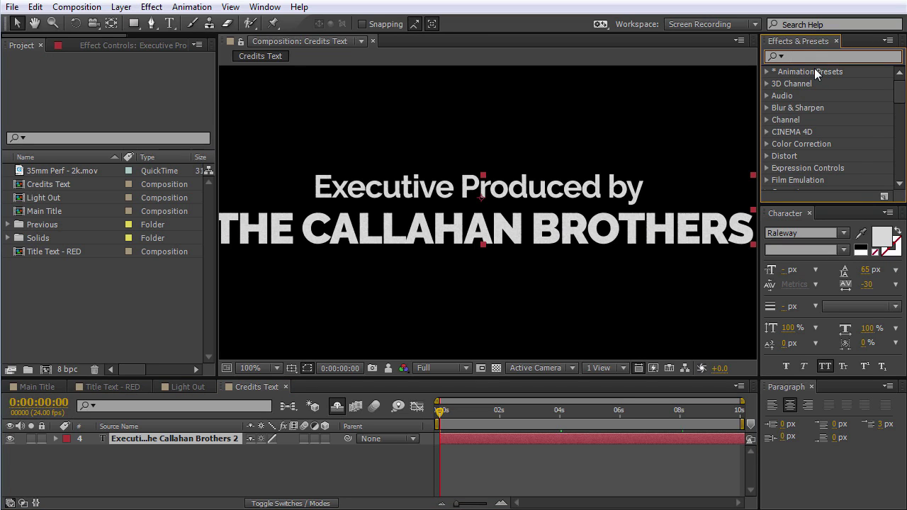
pyautogui.write('glow')
pyautogui.scroll(-5, 901, 142)
pyautogui.scroll(-3, 901, 142)
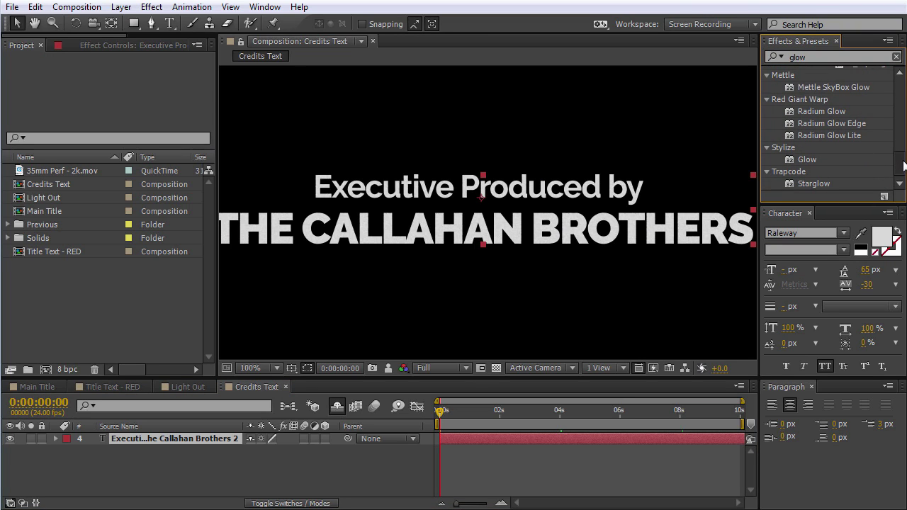
pyautogui.moveTo(805, 160); pyautogui.dragTo(169, 442)
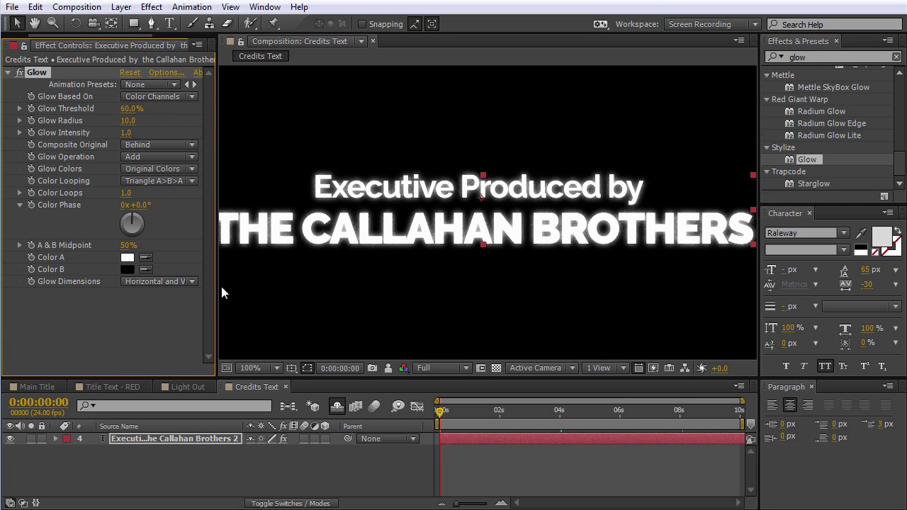
# Step: Set the credit text's Glow Threshold to 80% and its Glow Radius to 45
pyautogui.click(134, 109)
pyautogui.click(128, 120)
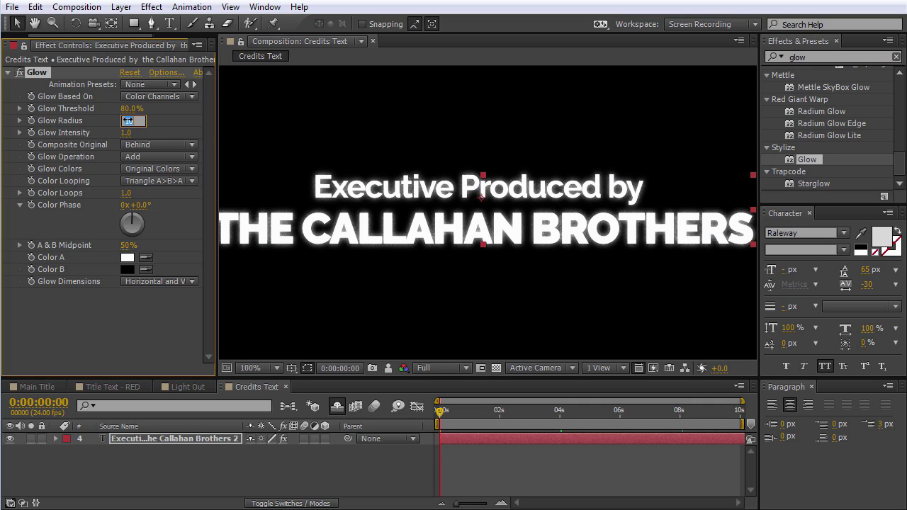
pyautogui.write('45')
pyautogui.press('Return')
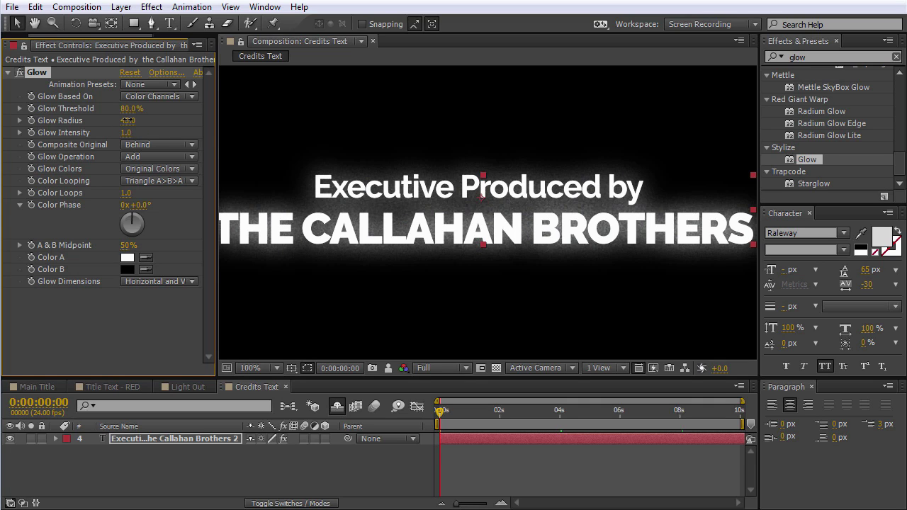
pyautogui.press(',')
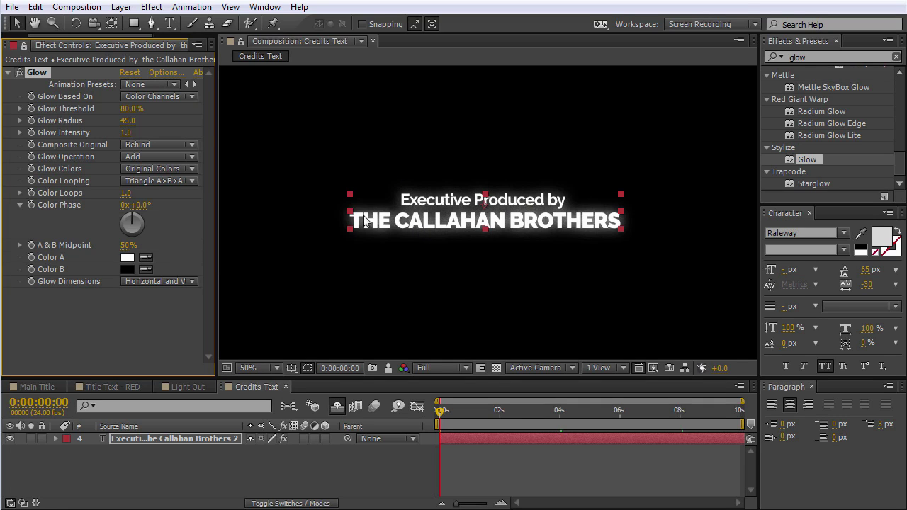
# Step: Add a Levels effect to the credit text and lower its Output White to about 214
pyautogui.doubleClick(817, 54)
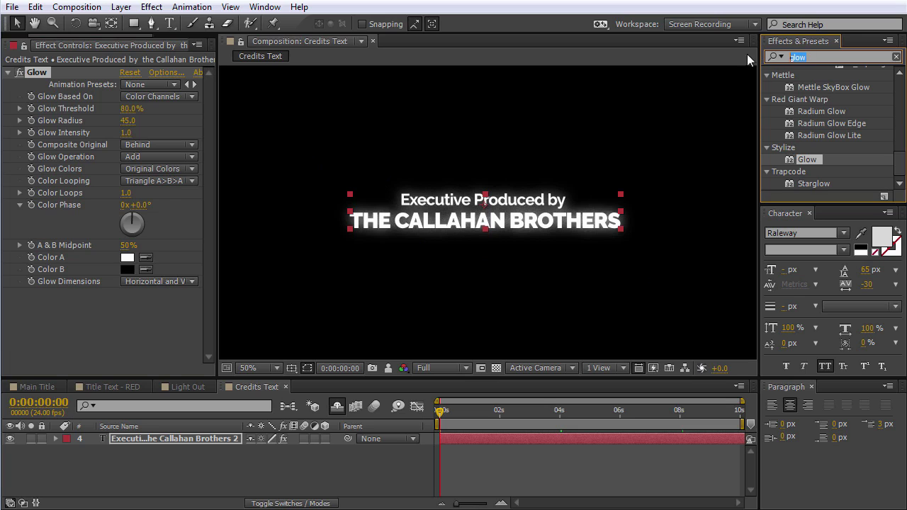
pyautogui.write('levels')
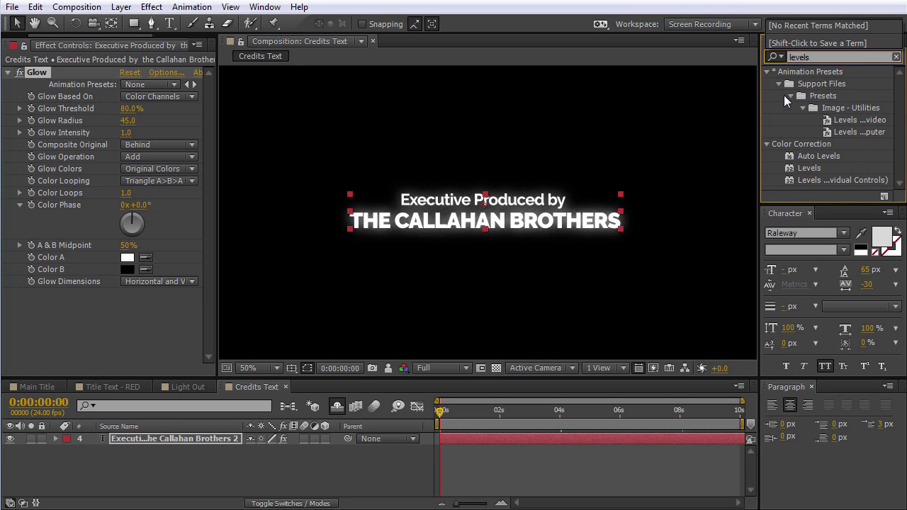
pyautogui.moveTo(806, 168); pyautogui.dragTo(179, 440)
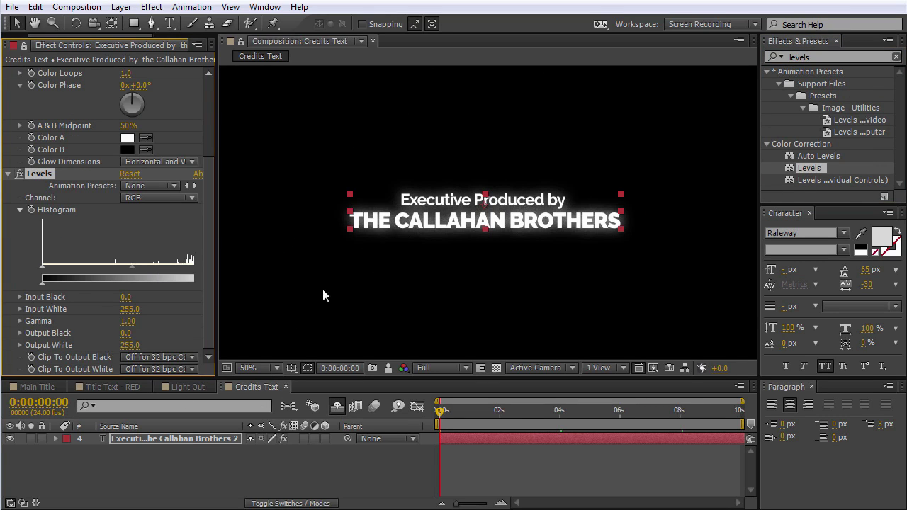
pyautogui.moveTo(130, 345)
pyautogui.mouseDown()
pyautogui.moveTo(104, 345)
pyautogui.moveTo(113, 348)
pyautogui.mouseUp()
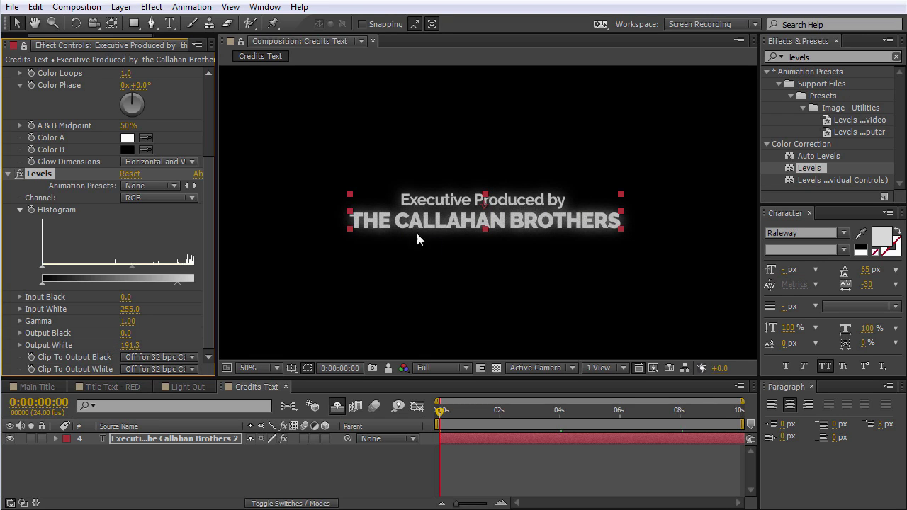
pyautogui.press('.')
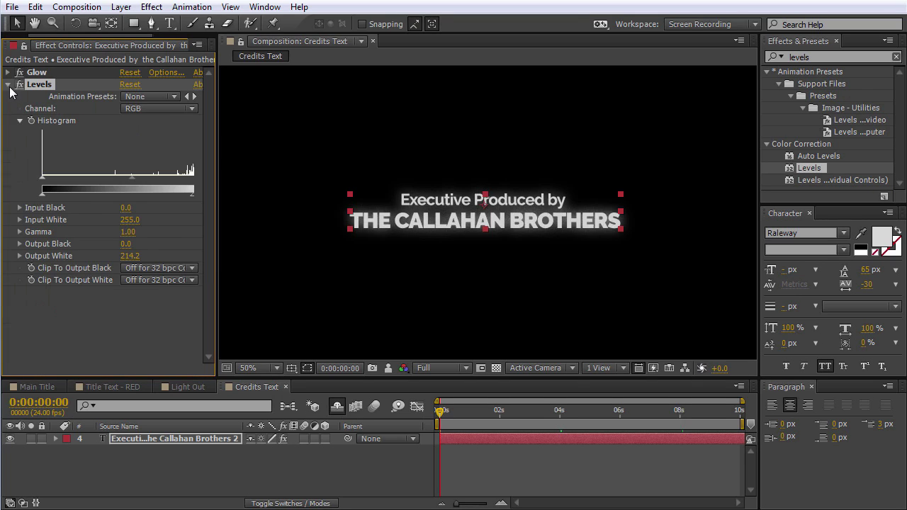
pyautogui.click(8, 85)
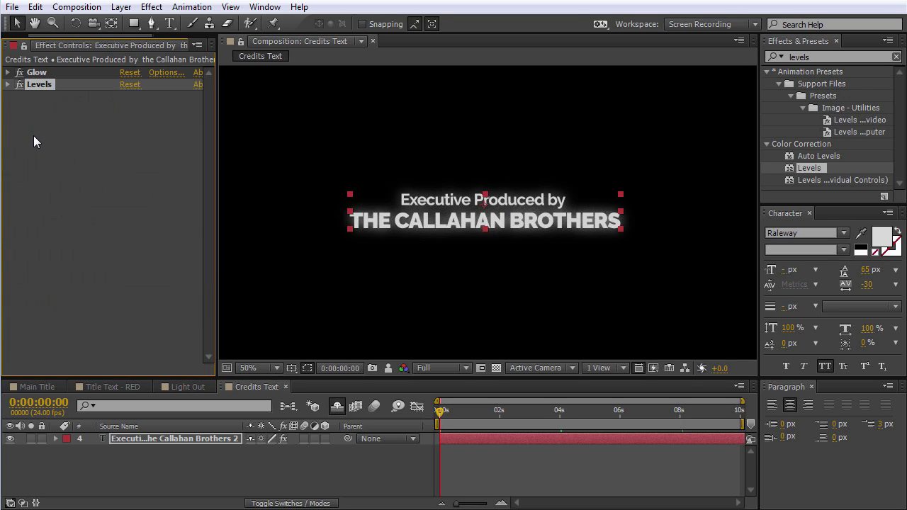
# Step: Add a Fast Blur effect to the credit text with a Blurriness of 1.0
pyautogui.moveTo(823, 57); pyautogui.dragTo(734, 55)
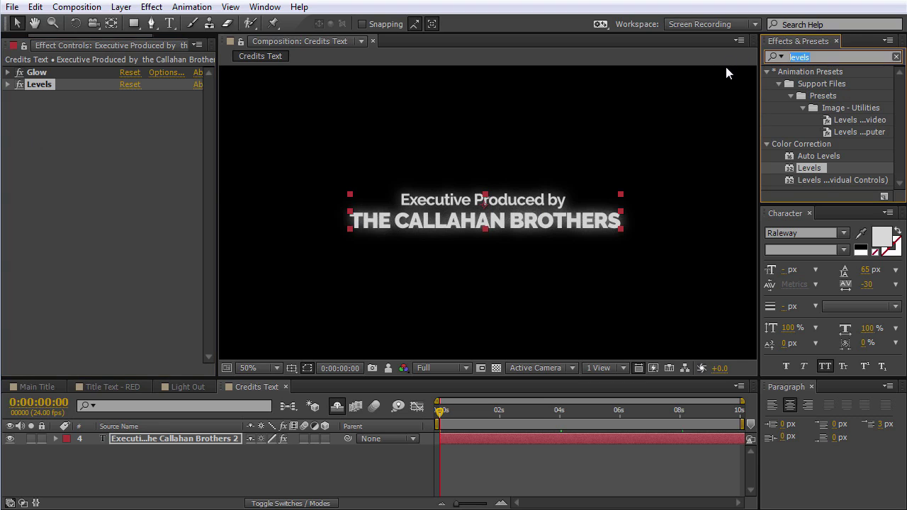
pyautogui.write('fast blur')
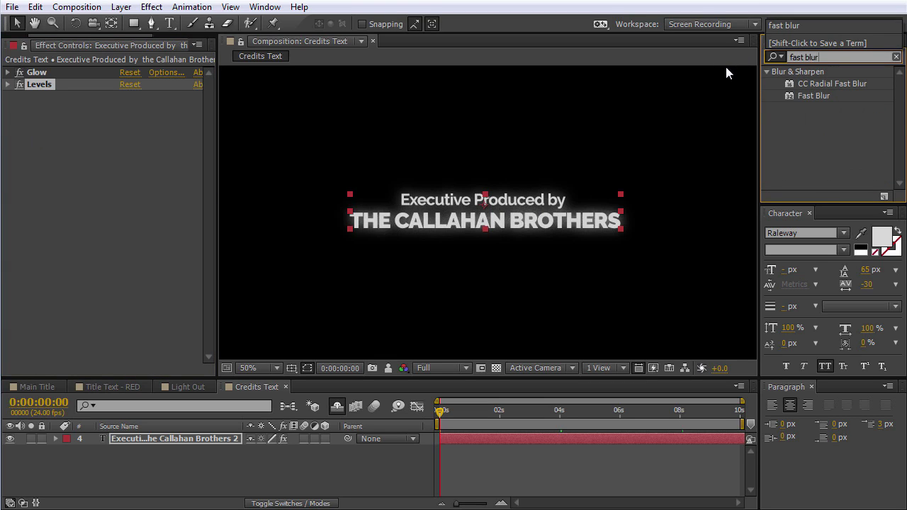
pyautogui.moveTo(813, 96); pyautogui.dragTo(227, 440)
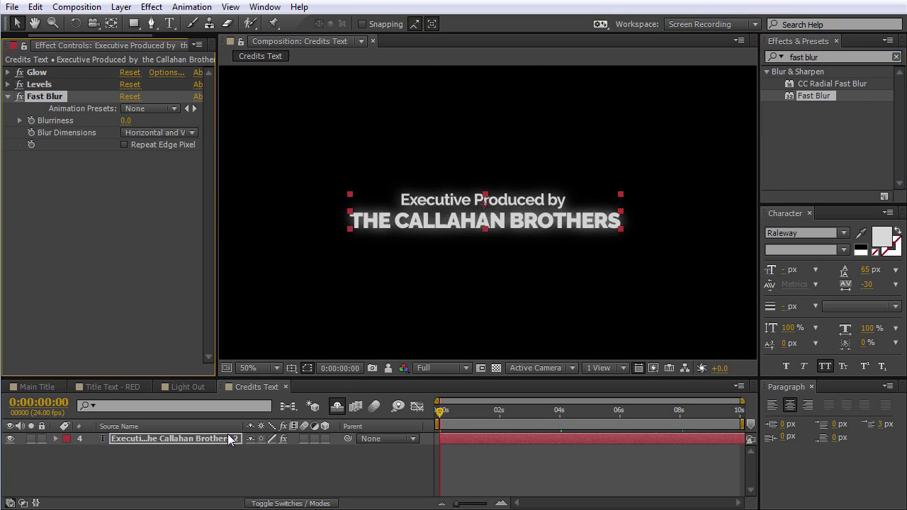
pyautogui.write('1')
pyautogui.press('Return')
pyautogui.press('.')
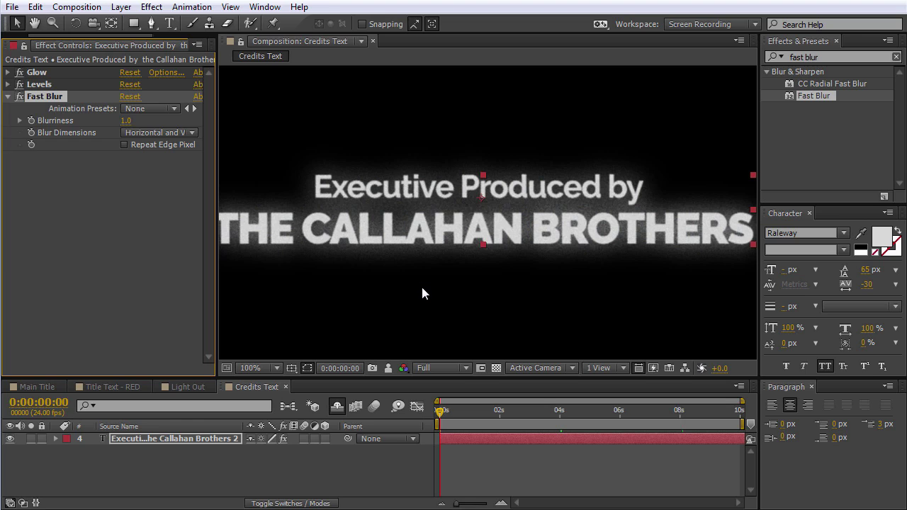
# Step: Add a Tint effect to the credit text and map white to the dark red 640000, keeping Amount to Tint at 100%
pyautogui.click(825, 59)
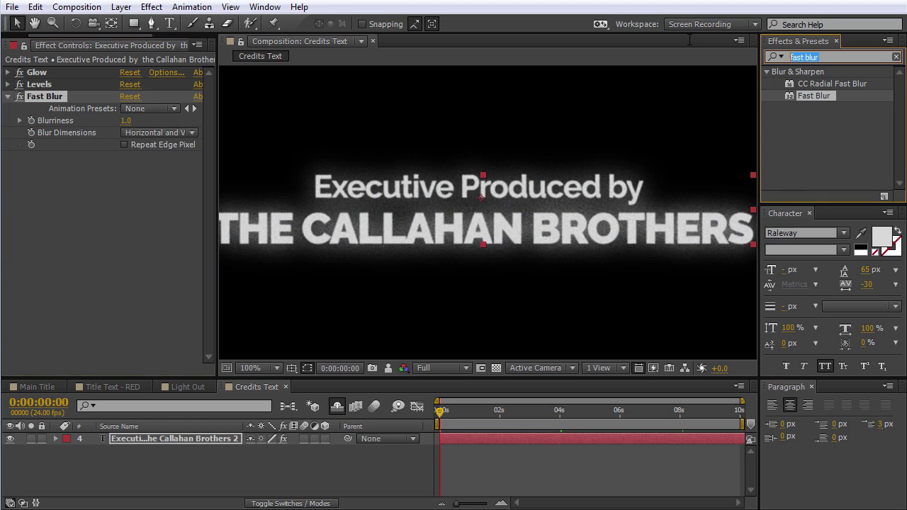
pyautogui.write('tint')
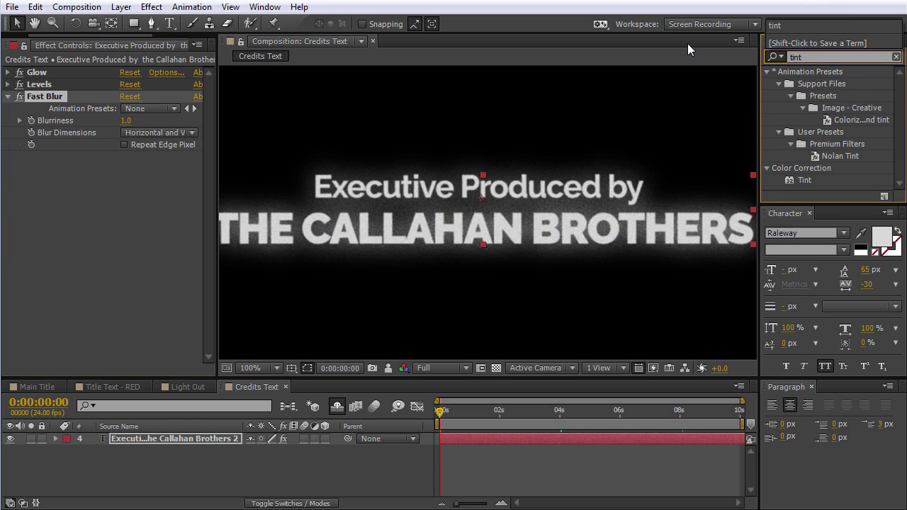
pyautogui.moveTo(801, 180); pyautogui.dragTo(185, 438)
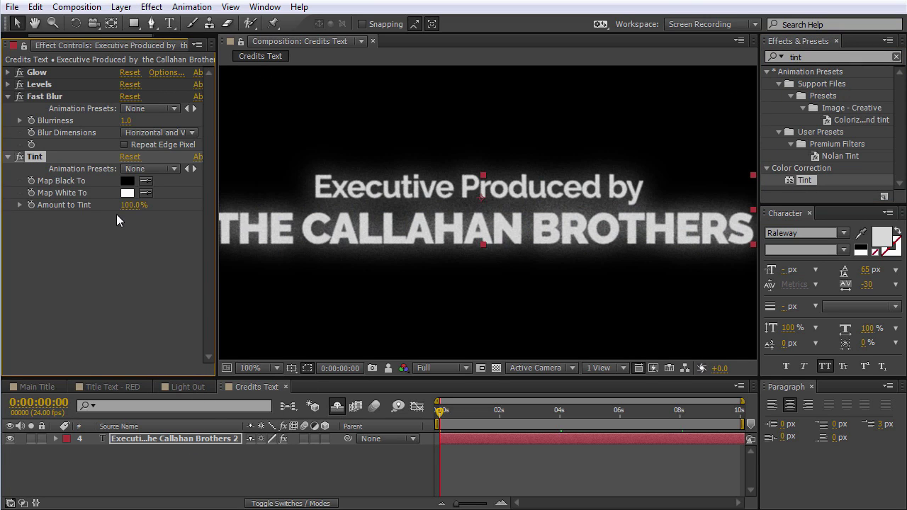
pyautogui.click(127, 193)
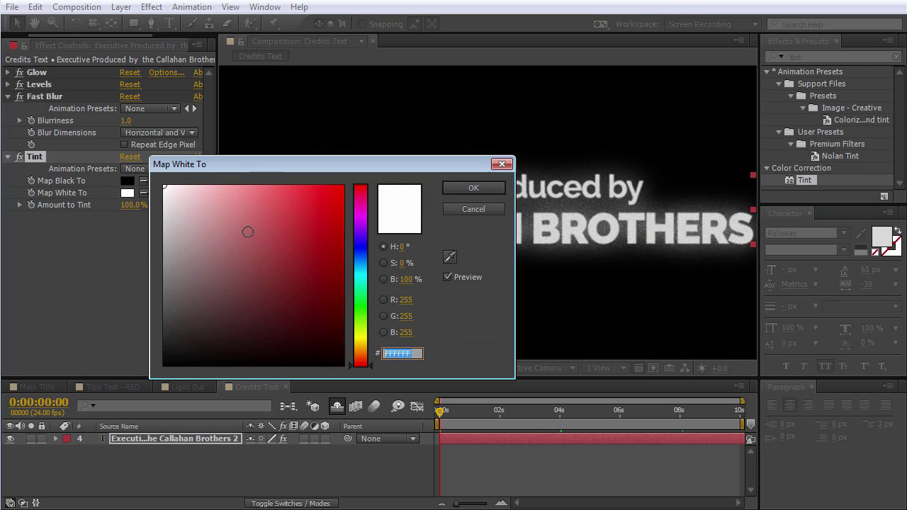
pyautogui.write('B80000')
pyautogui.moveTo(357, 235)
pyautogui.mouseDown()
pyautogui.moveTo(364, 320)
pyautogui.moveTo(365, 295)
pyautogui.mouseUp()
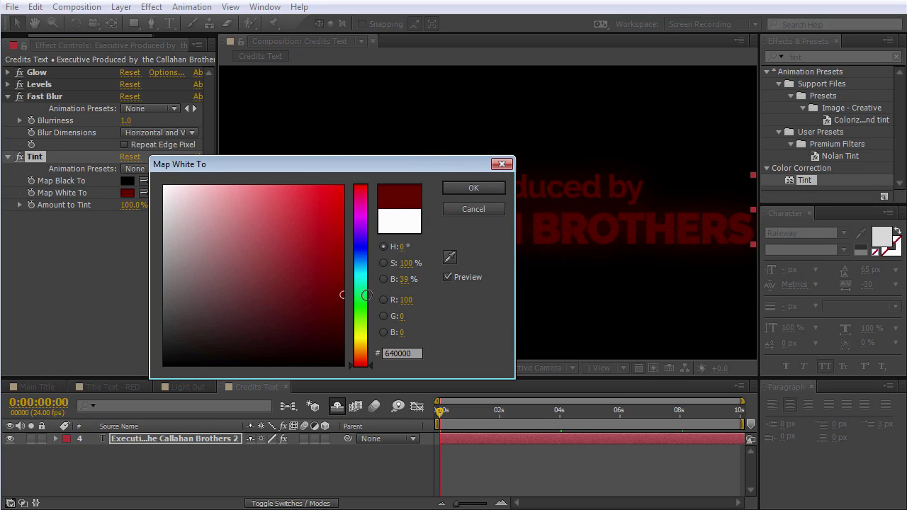
pyautogui.click(466, 190)
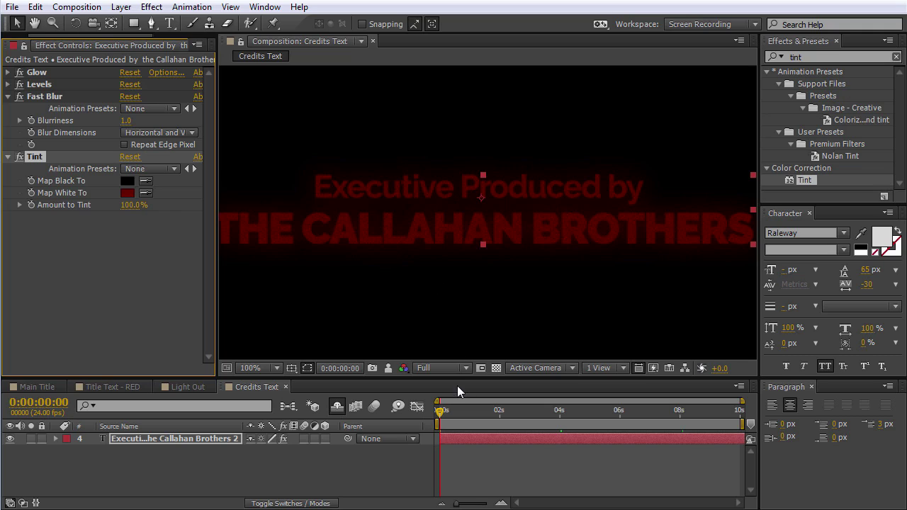
pyautogui.press(',')
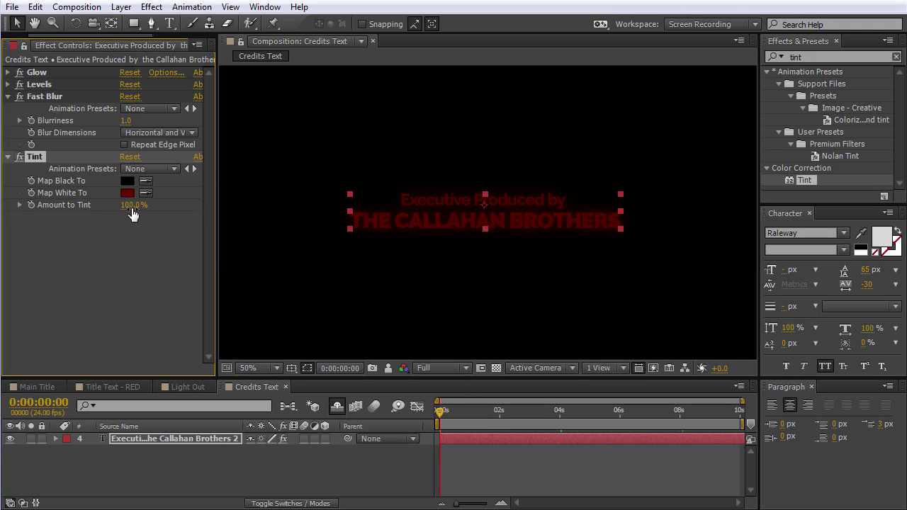
pyautogui.moveTo(131, 209); pyautogui.dragTo(249, 218)
# Step: Keyframe the credit text's Opacity from 0% at 0:00:00:00 to 100% at 0:00:00:12
pyautogui.click(450, 436)
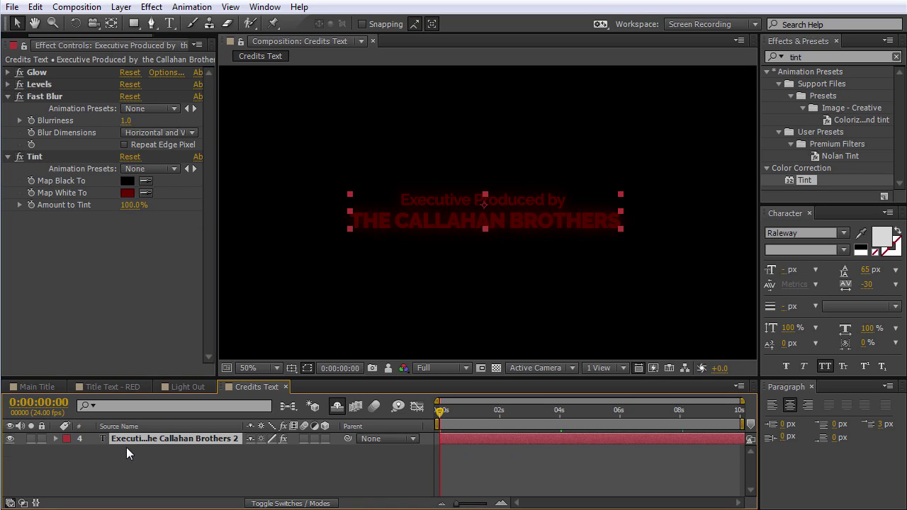
pyautogui.press('t')
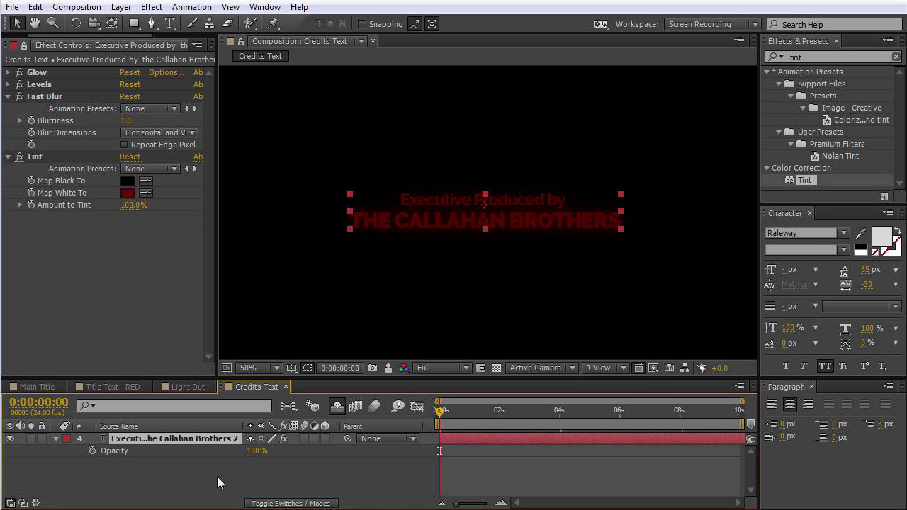
pyautogui.click(92, 451)
pyautogui.moveTo(255, 457); pyautogui.dragTo(140, 455)
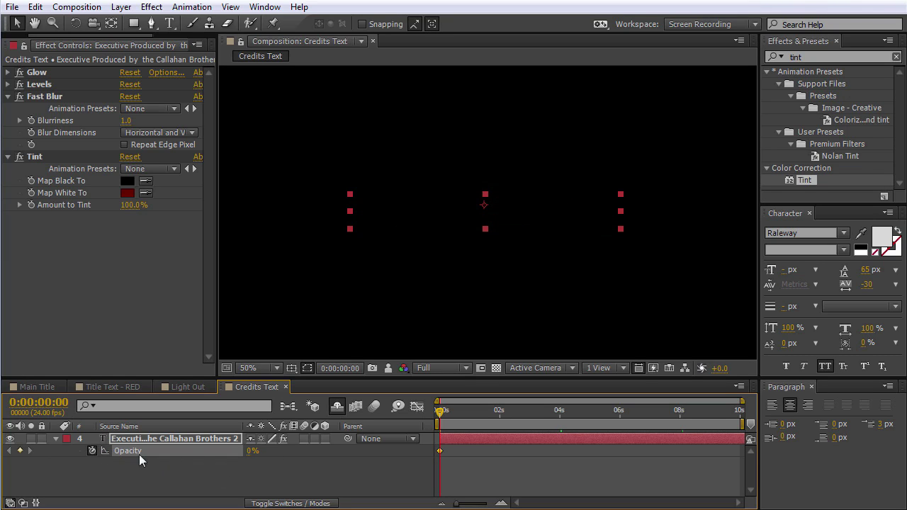
pyautogui.moveTo(458, 504); pyautogui.dragTo(480, 504)
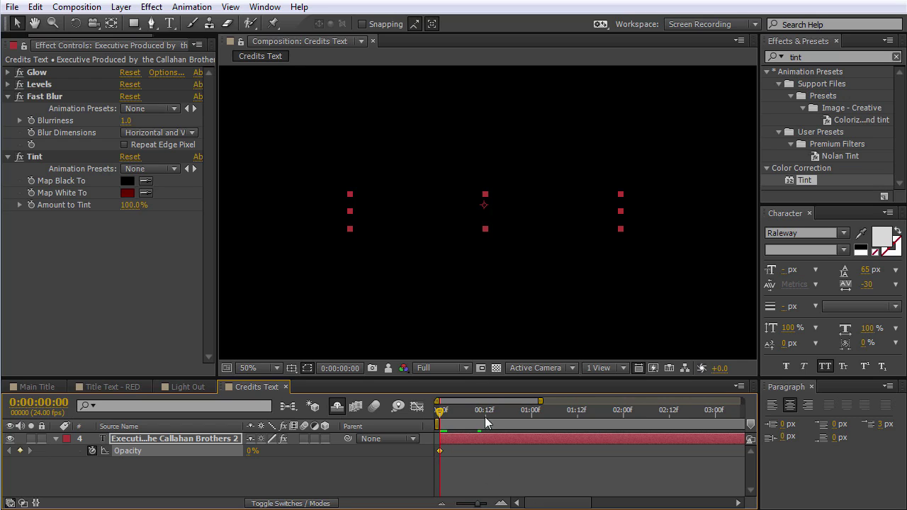
pyautogui.moveTo(439, 415); pyautogui.dragTo(484, 426)
pyautogui.moveTo(252, 451); pyautogui.dragTo(419, 453)
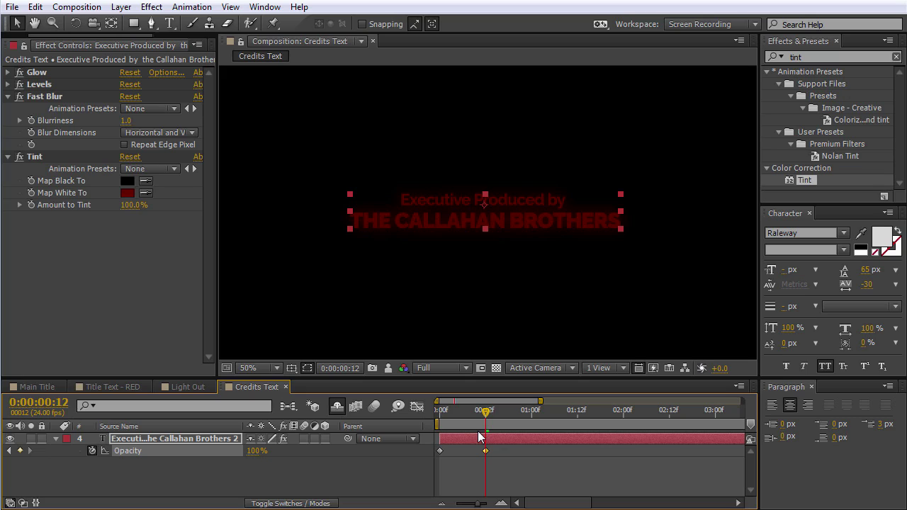
# Step: Keyframe Amount to Tint from 100% at 0:00:00:06 to 0% at 0:00:00:12 and apply Easy Ease to the last keyframe
pyautogui.moveTo(486, 417); pyautogui.dragTo(463, 433)
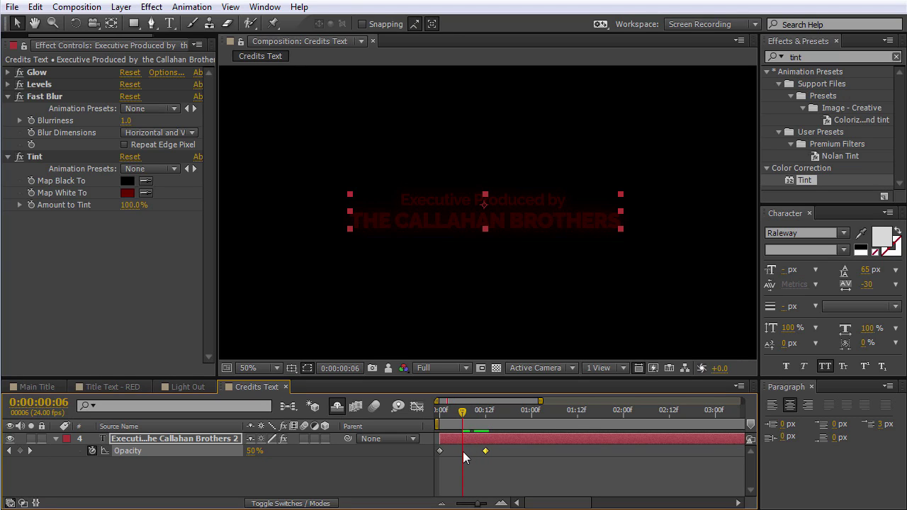
pyautogui.click(32, 205)
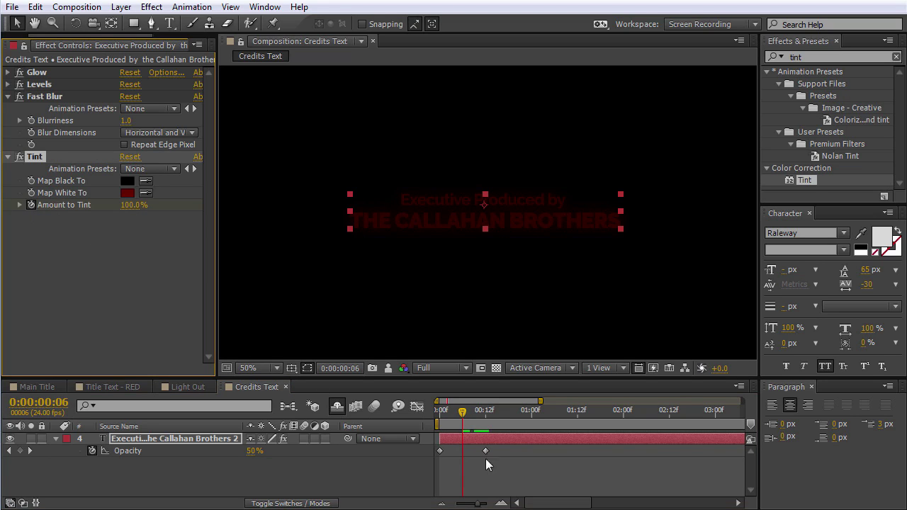
pyautogui.press('u')
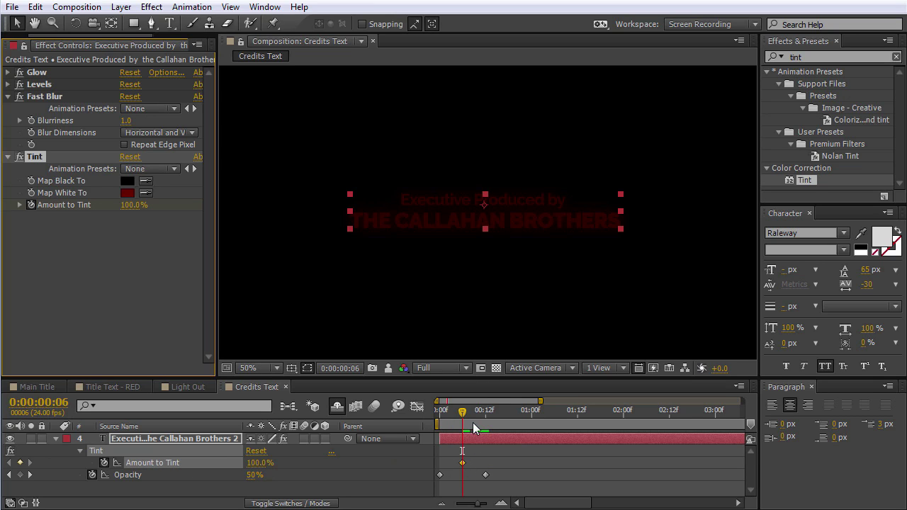
pyautogui.moveTo(463, 411); pyautogui.dragTo(486, 424)
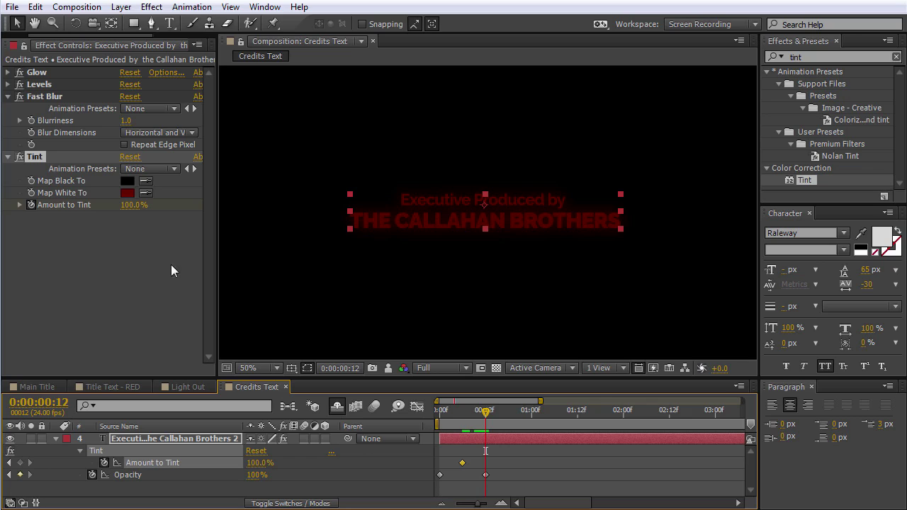
pyautogui.click(131, 204)
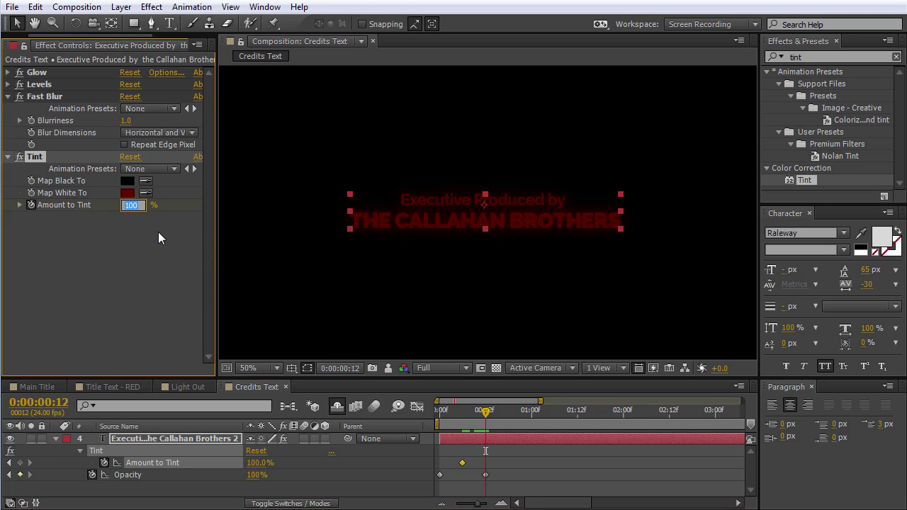
pyautogui.write('0')
pyautogui.press('Return')
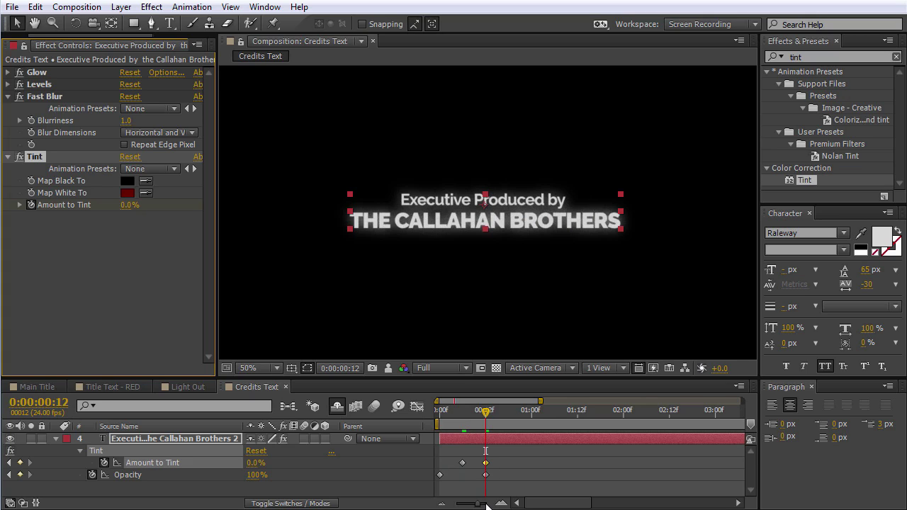
pyautogui.press('F9')
pyautogui.click(499, 450)
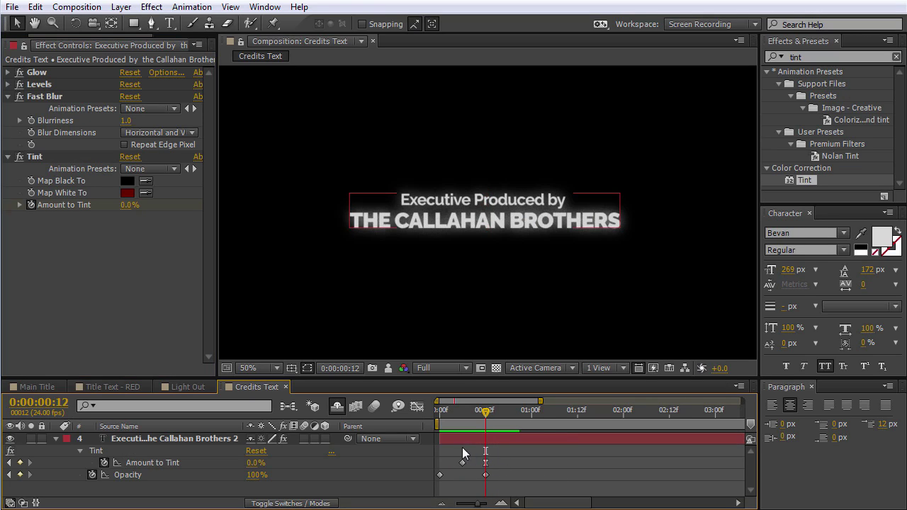
# Step: Shift the credit text layer to start at about 0:00:00:05 and preview its animated reveal
pyautogui.moveTo(448, 440); pyautogui.dragTo(462, 419)
pyautogui.press('KP_0')
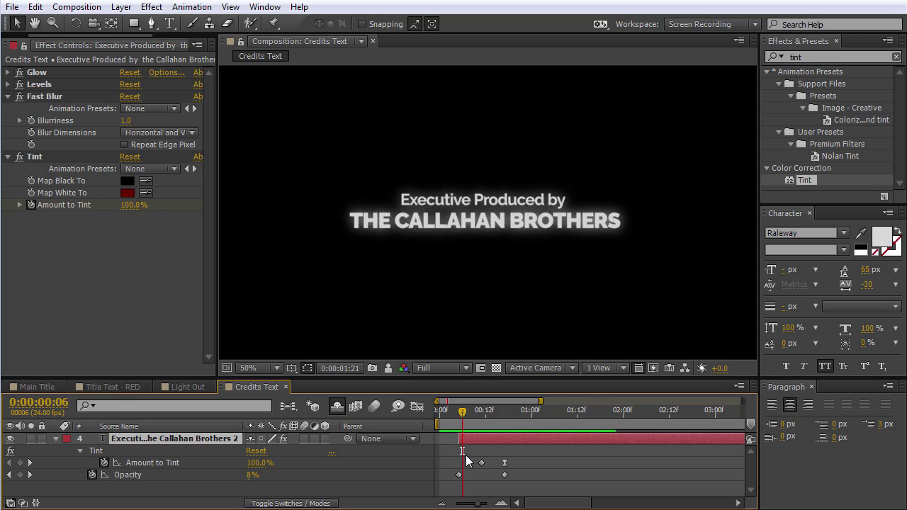